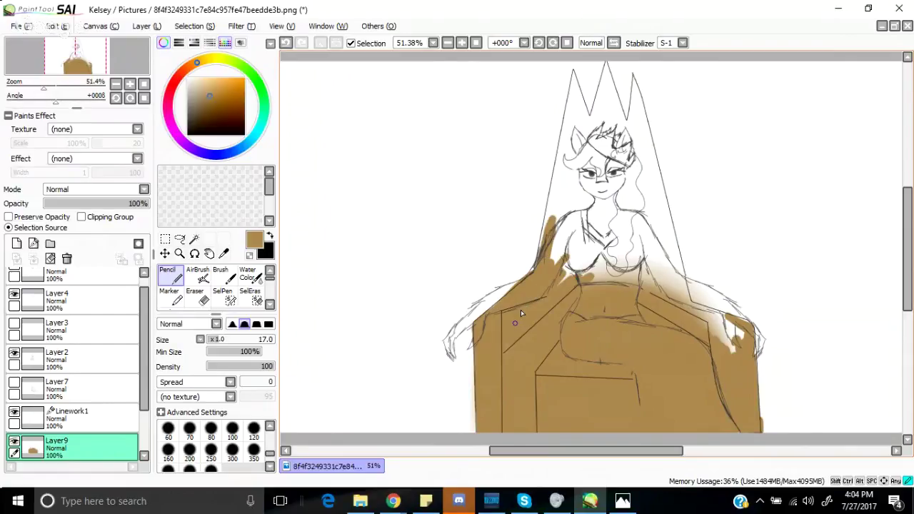
Step: Paint brown over the throne's armrests and the lower sides of its backrest on Layer9 with the size 17 Pencil
mouse_move(539, 265)
left_mouse_down()
mouse_move(558, 209)
mouse_move(588, 275)
left_mouse_up()
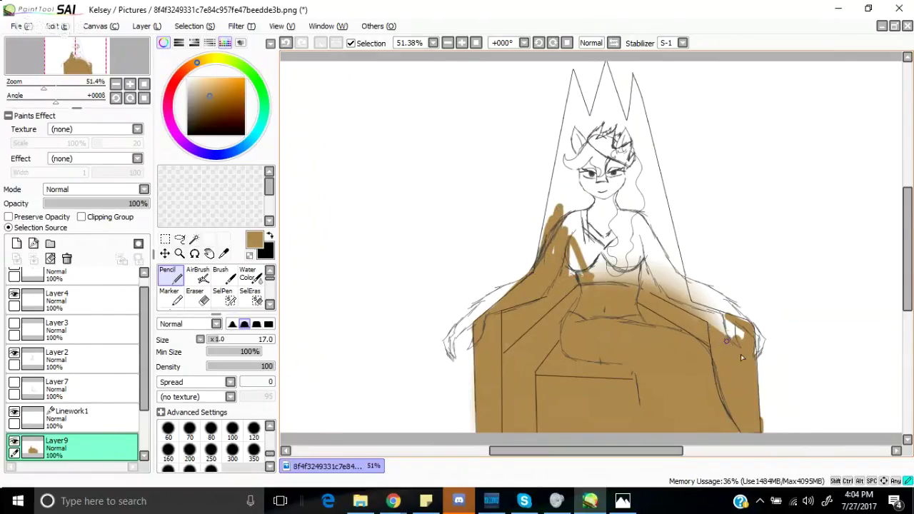
mouse_move(748, 348)
left_mouse_down()
mouse_move(717, 323)
mouse_move(733, 328)
mouse_move(736, 320)
mouse_move(706, 317)
mouse_move(709, 327)
mouse_move(680, 303)
mouse_move(729, 330)
mouse_move(688, 307)
mouse_move(731, 323)
mouse_move(681, 300)
mouse_move(685, 319)
mouse_move(652, 222)
left_mouse_up()
mouse_move(674, 288)
left_mouse_down()
mouse_move(676, 263)
mouse_move(681, 301)
mouse_move(655, 179)
left_mouse_up()
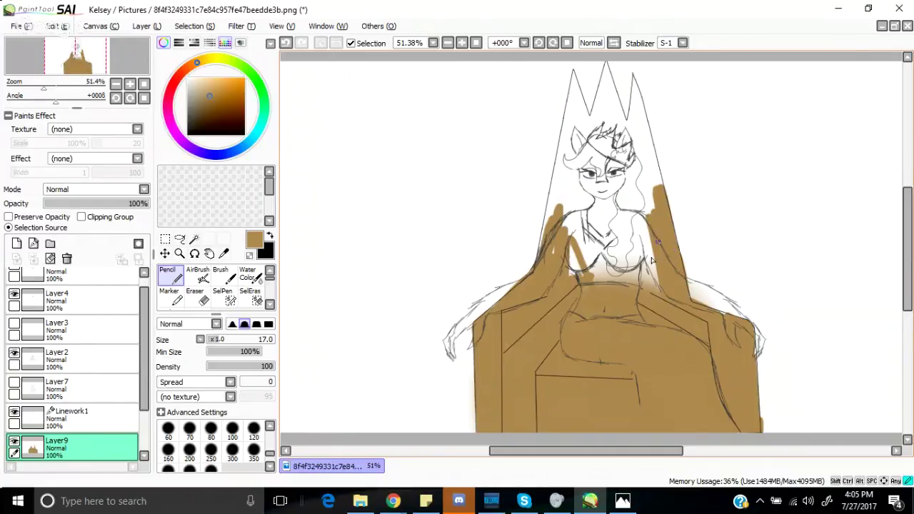
mouse_move(658, 242)
left_mouse_down()
mouse_move(641, 222)
mouse_move(625, 269)
left_mouse_up()
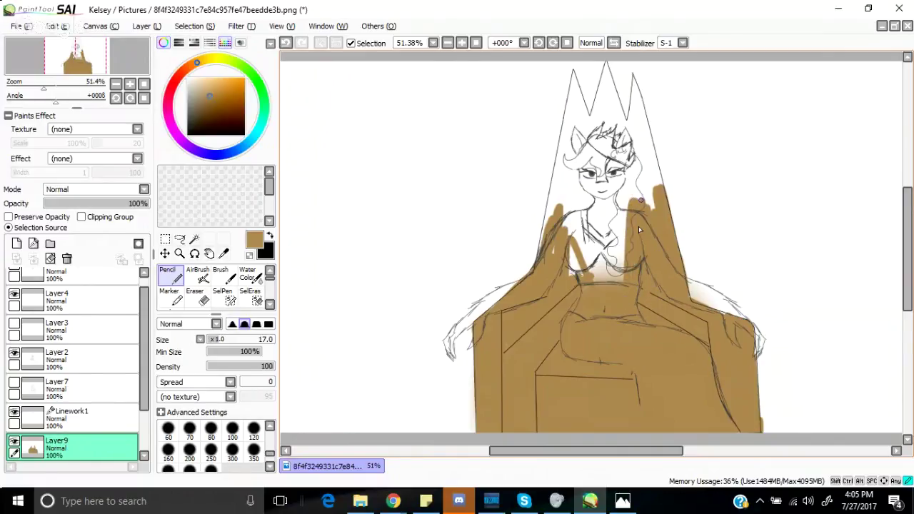
mouse_move(639, 229)
left_mouse_down()
mouse_move(647, 242)
mouse_move(644, 221)
mouse_move(657, 206)
mouse_move(660, 215)
left_mouse_up()
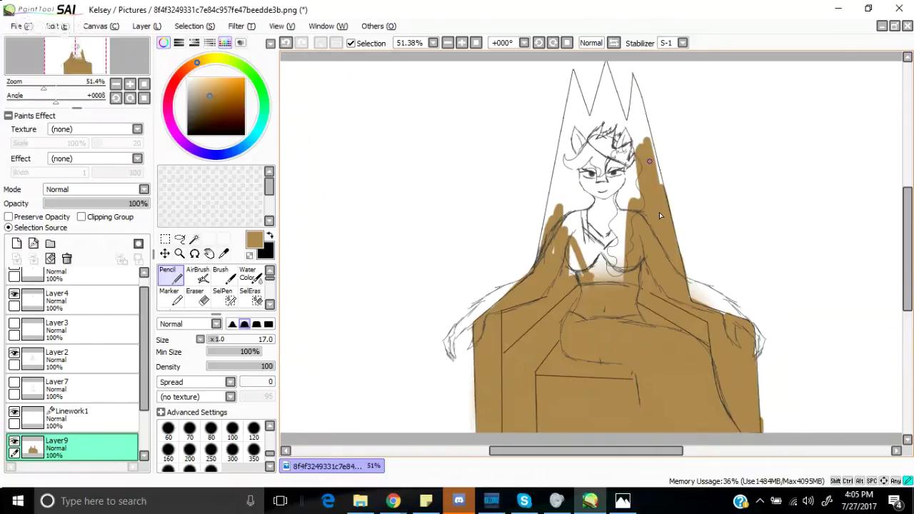
Step: Fill the rest of the spiked backrest brown, including behind the figure, and erase the overspill along its outline
mouse_move(645, 152)
left_mouse_down()
mouse_move(640, 124)
mouse_move(656, 181)
mouse_move(633, 82)
mouse_move(637, 182)
mouse_move(604, 80)
mouse_move(628, 145)
mouse_move(606, 88)
mouse_move(606, 98)
mouse_move(605, 64)
mouse_move(593, 129)
mouse_move(606, 63)
mouse_move(584, 149)
mouse_move(602, 95)
mouse_move(586, 116)
mouse_move(595, 134)
mouse_move(578, 91)
mouse_move(583, 123)
mouse_move(571, 70)
mouse_move(576, 109)
mouse_move(576, 84)
mouse_move(571, 146)
mouse_move(577, 84)
mouse_move(553, 189)
mouse_move(567, 135)
mouse_move(558, 207)
mouse_move(569, 148)
left_mouse_up()
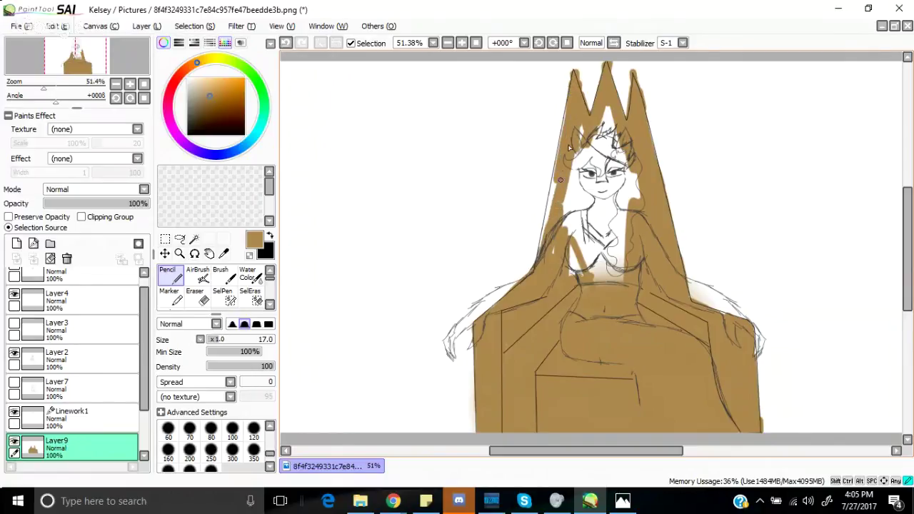
mouse_move(555, 199)
left_mouse_down()
mouse_move(562, 158)
mouse_move(537, 272)
mouse_move(581, 134)
mouse_move(559, 232)
mouse_move(572, 152)
left_mouse_up()
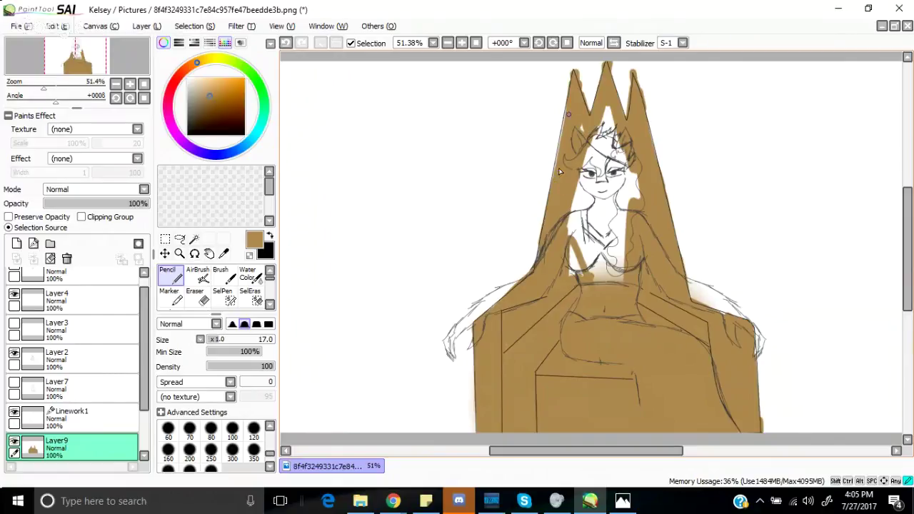
mouse_move(568, 114)
left_mouse_down()
mouse_move(560, 165)
mouse_move(584, 141)
mouse_move(584, 167)
left_mouse_up()
left_click_drag(568, 112, 587, 155)
mouse_move(607, 106)
left_mouse_down()
mouse_move(613, 178)
mouse_move(643, 213)
left_mouse_up()
mouse_move(609, 143)
left_mouse_down()
mouse_move(614, 270)
mouse_move(625, 278)
mouse_move(618, 332)
mouse_move(608, 209)
mouse_move(589, 327)
mouse_move(586, 185)
mouse_move(562, 319)
mouse_move(583, 157)
mouse_move(597, 281)
mouse_move(600, 217)
mouse_move(573, 289)
mouse_move(613, 162)
left_mouse_up()
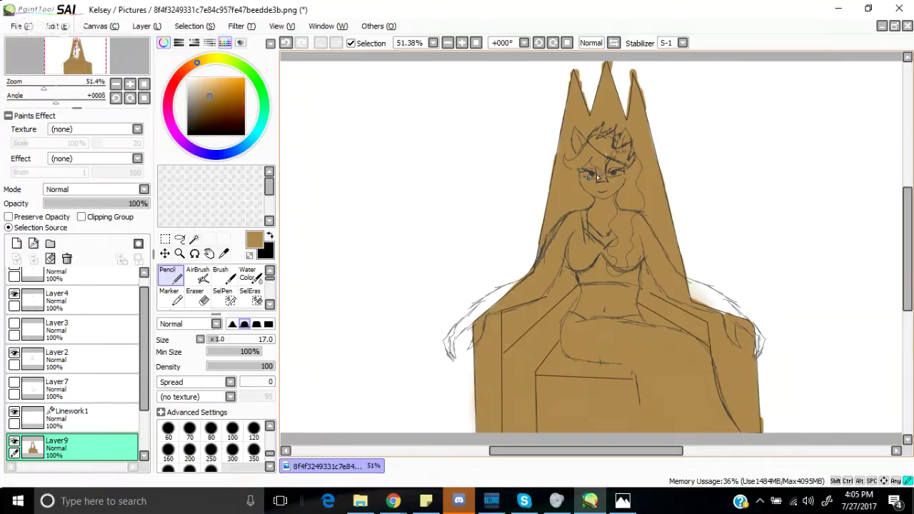
left_click(194, 295)
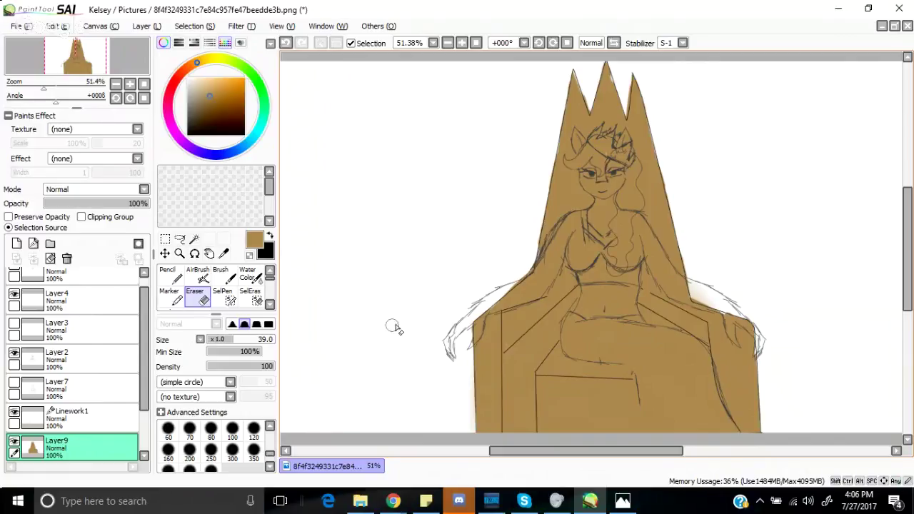
left_click_drag(259, 340, 217, 343)
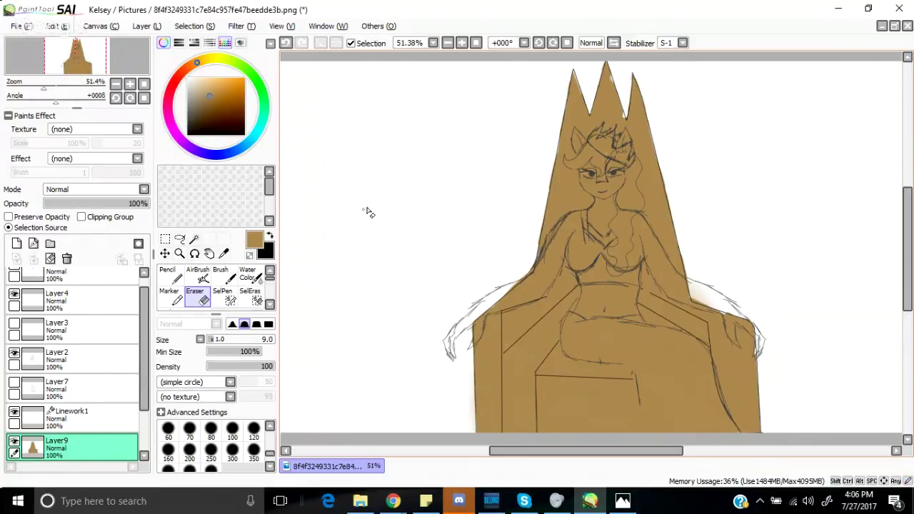
Step: Repaint the spikes and outer parts of the throne's backrest golden yellow with the size 17 Pencil
left_click(173, 277)
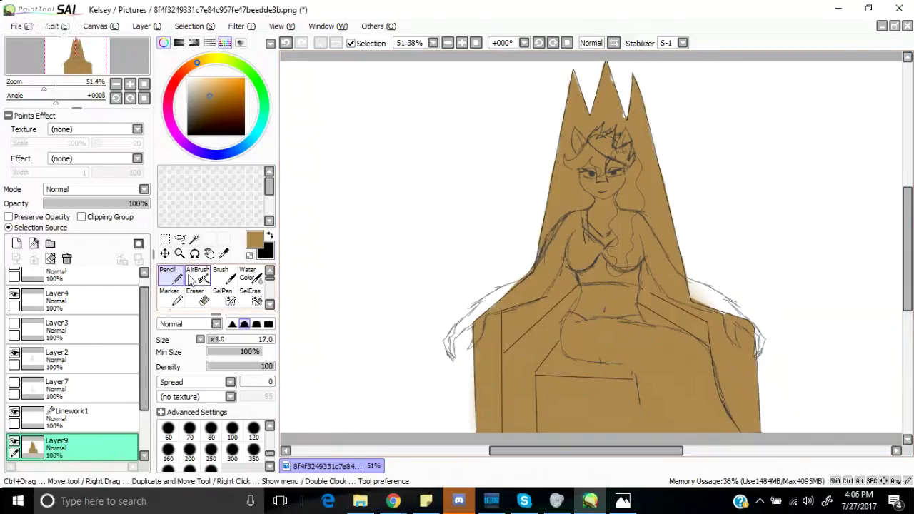
left_click(204, 63)
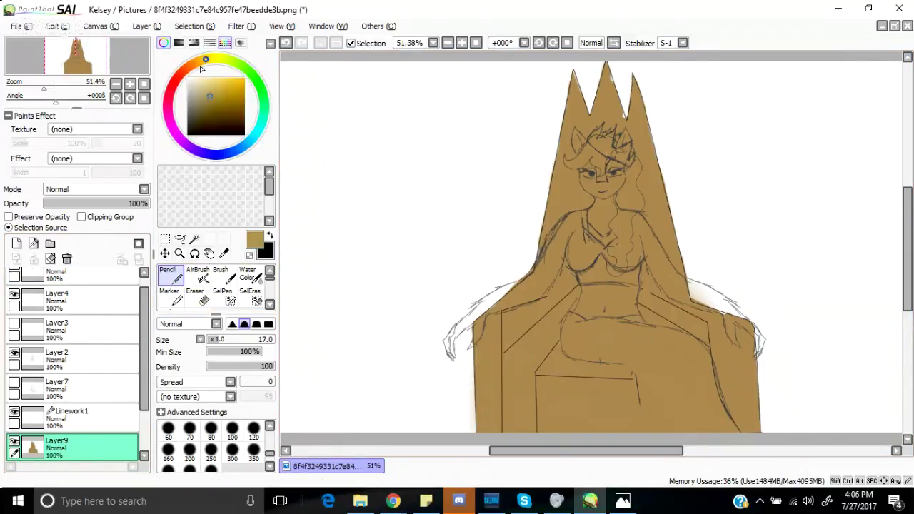
left_click_drag(212, 77, 234, 67)
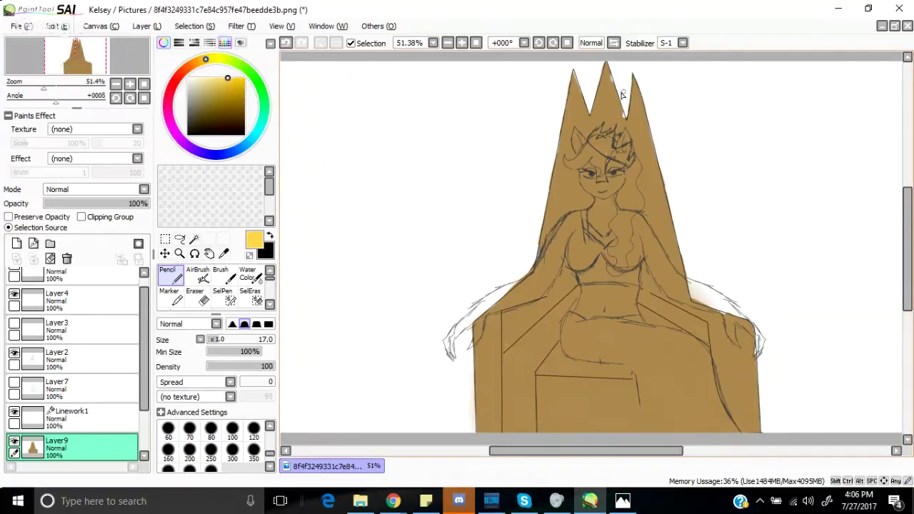
mouse_move(633, 81)
left_mouse_down()
mouse_move(686, 309)
mouse_move(632, 89)
mouse_move(632, 128)
mouse_move(632, 106)
left_mouse_up()
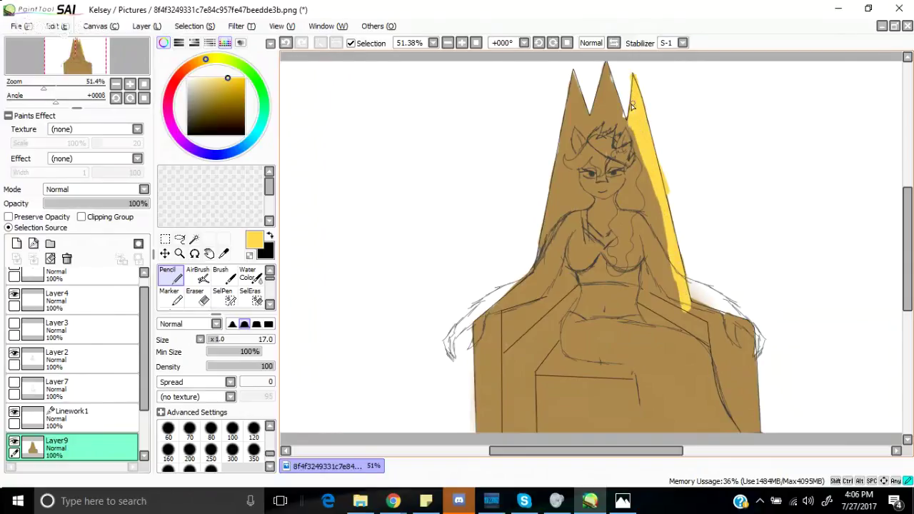
left_click_drag(627, 140, 650, 187)
mouse_move(665, 249)
left_mouse_down()
mouse_move(641, 175)
mouse_move(615, 143)
mouse_move(571, 136)
mouse_move(537, 260)
mouse_move(551, 225)
left_mouse_up()
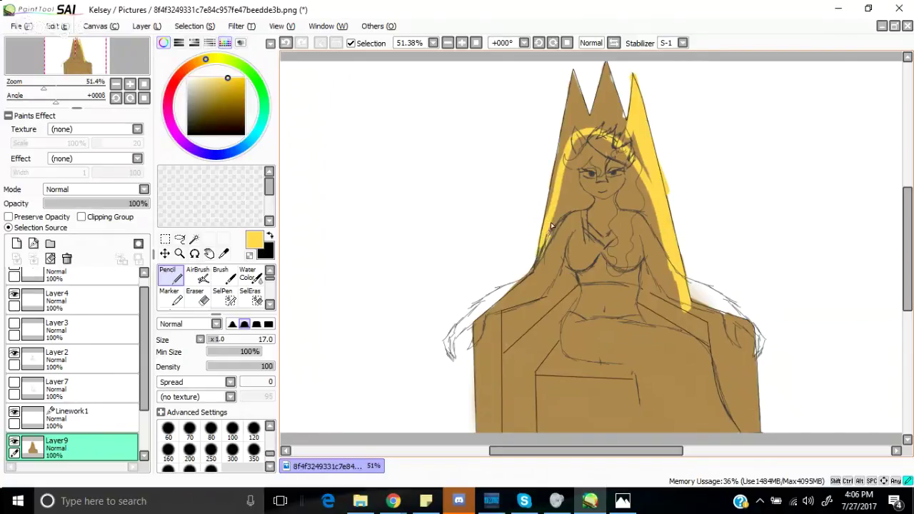
mouse_move(569, 178)
left_mouse_down()
mouse_move(605, 134)
mouse_move(570, 178)
mouse_move(562, 210)
mouse_move(587, 137)
mouse_move(547, 242)
left_mouse_up()
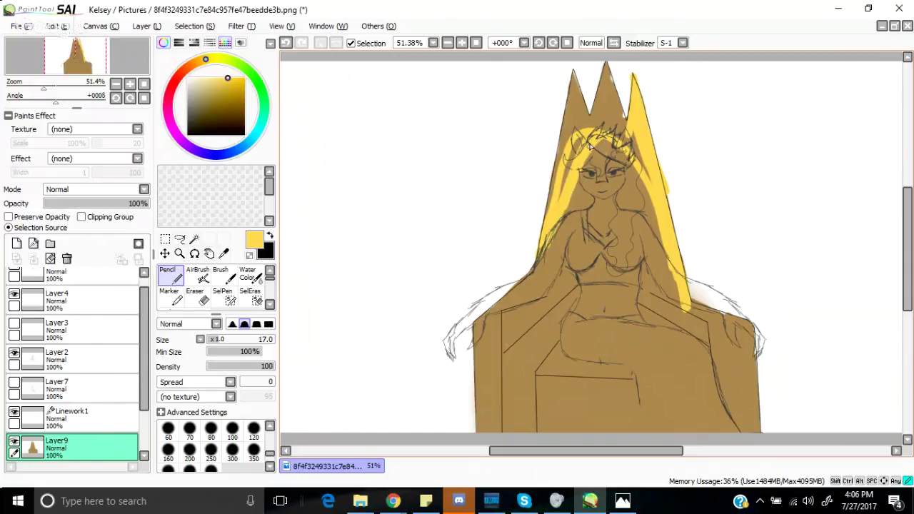
mouse_move(647, 200)
left_mouse_down()
mouse_move(607, 143)
mouse_move(642, 175)
left_mouse_up()
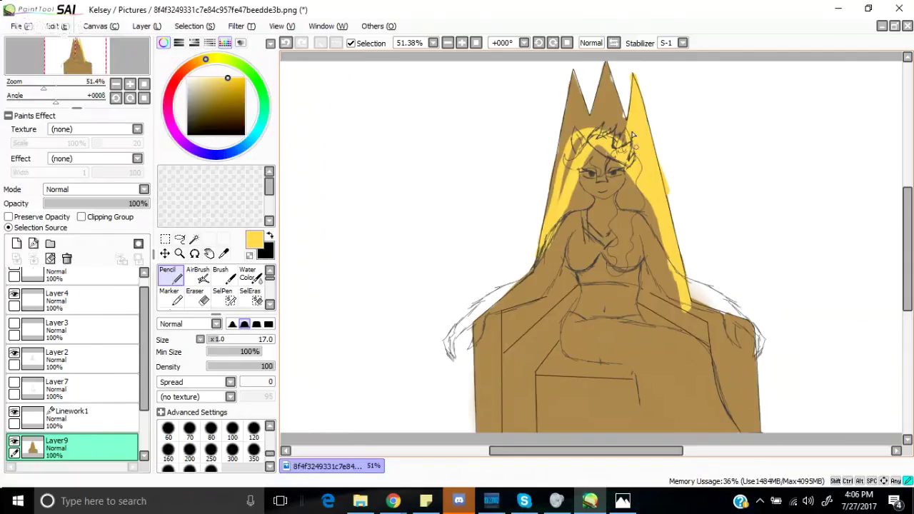
mouse_move(556, 195)
left_mouse_down()
mouse_move(563, 166)
mouse_move(547, 211)
mouse_move(560, 191)
mouse_move(568, 120)
mouse_move(554, 199)
mouse_move(570, 104)
mouse_move(572, 145)
mouse_move(570, 71)
mouse_move(589, 140)
mouse_move(576, 111)
mouse_move(561, 167)
mouse_move(606, 76)
mouse_move(606, 87)
mouse_move(602, 64)
mouse_move(629, 143)
mouse_move(620, 112)
mouse_move(624, 145)
mouse_move(603, 97)
mouse_move(601, 133)
mouse_move(588, 140)
mouse_move(621, 161)
mouse_move(596, 118)
left_mouse_up()
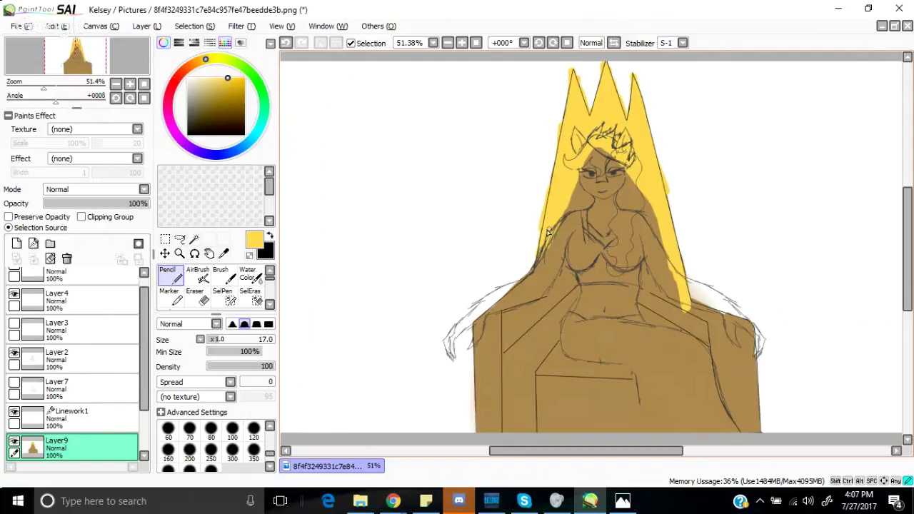
Step: Paint the armrest under the figure's clawed hand on the canvas's left half golden yellow, covering its front and top
mouse_move(542, 251)
left_mouse_down()
mouse_move(532, 291)
mouse_move(543, 235)
mouse_move(517, 302)
mouse_move(525, 286)
mouse_move(486, 319)
left_mouse_up()
mouse_move(519, 289)
left_mouse_down()
mouse_move(477, 325)
mouse_move(477, 343)
mouse_move(474, 327)
mouse_move(477, 340)
mouse_move(486, 326)
mouse_move(496, 335)
mouse_move(488, 413)
mouse_move(487, 327)
mouse_move(490, 429)
mouse_move(489, 324)
mouse_move(496, 451)
mouse_move(494, 373)
mouse_move(492, 412)
left_mouse_up()
mouse_move(493, 329)
left_mouse_down()
mouse_move(482, 427)
mouse_move(482, 360)
mouse_move(486, 440)
mouse_move(477, 375)
left_mouse_up()
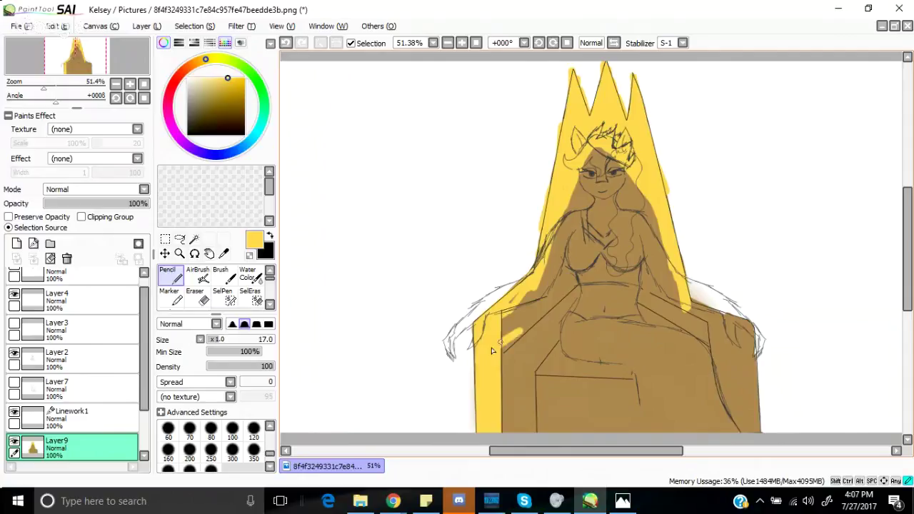
mouse_move(492, 351)
left_mouse_down()
mouse_move(572, 283)
mouse_move(572, 246)
mouse_move(569, 262)
mouse_move(516, 323)
mouse_move(585, 258)
left_mouse_up()
mouse_move(553, 292)
left_mouse_down()
mouse_move(558, 270)
mouse_move(504, 328)
mouse_move(528, 303)
mouse_move(495, 323)
left_mouse_up()
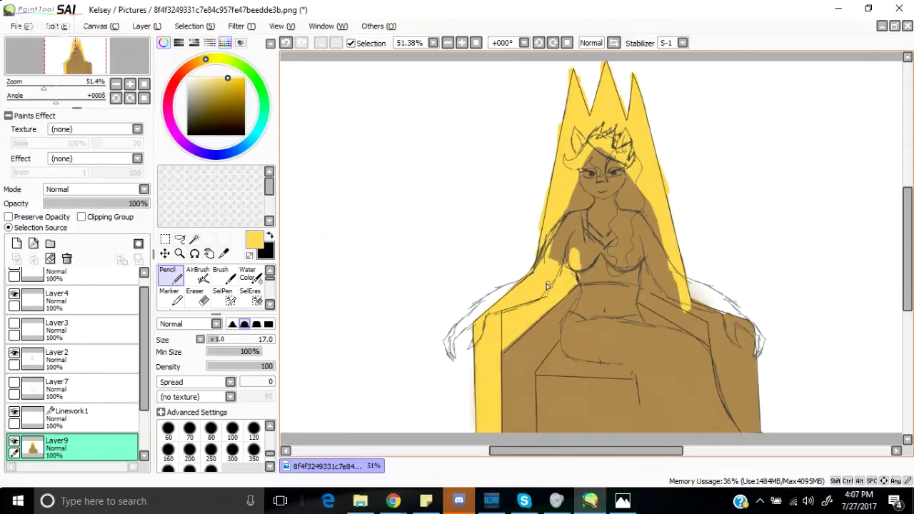
Step: Paint the opposite armrest golden yellow along its top and front, down to the curved leg line
mouse_move(676, 312)
left_mouse_down()
mouse_move(706, 339)
mouse_move(646, 300)
mouse_move(682, 326)
mouse_move(647, 300)
mouse_move(678, 309)
mouse_move(663, 290)
mouse_move(642, 293)
mouse_move(647, 257)
mouse_move(670, 300)
mouse_move(740, 335)
mouse_move(723, 320)
mouse_move(741, 319)
mouse_move(752, 397)
mouse_move(743, 363)
left_mouse_up()
left_click_drag(755, 430, 756, 434)
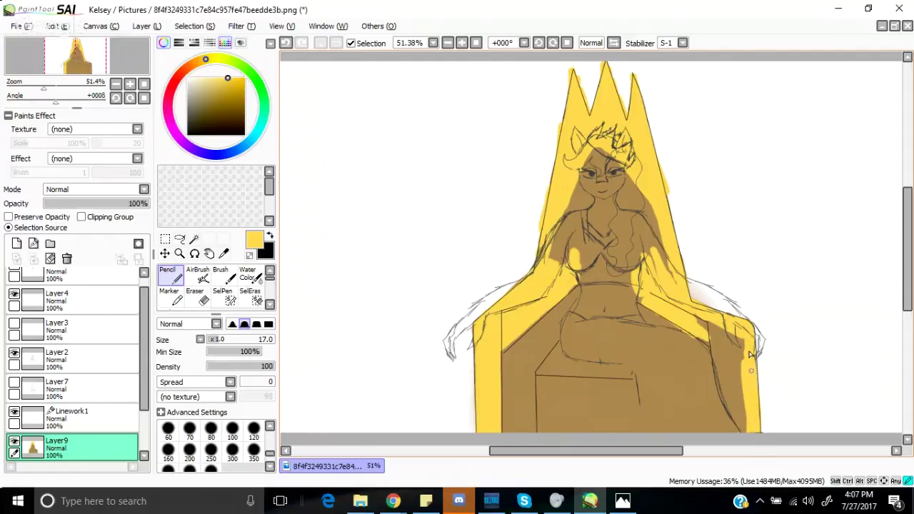
left_click_drag(748, 378, 721, 332)
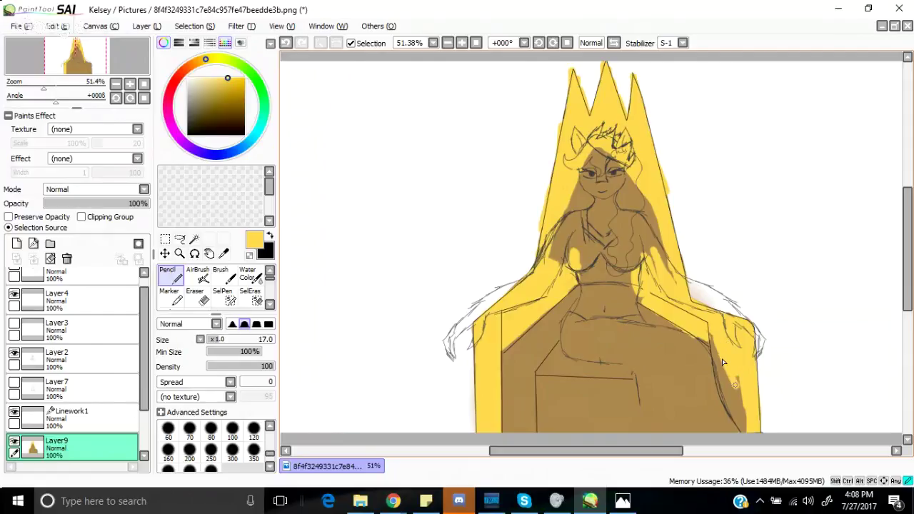
left_click_drag(733, 391, 721, 381)
mouse_move(730, 411)
left_mouse_down()
mouse_move(745, 454)
mouse_move(732, 384)
mouse_move(740, 413)
mouse_move(728, 433)
left_mouse_up()
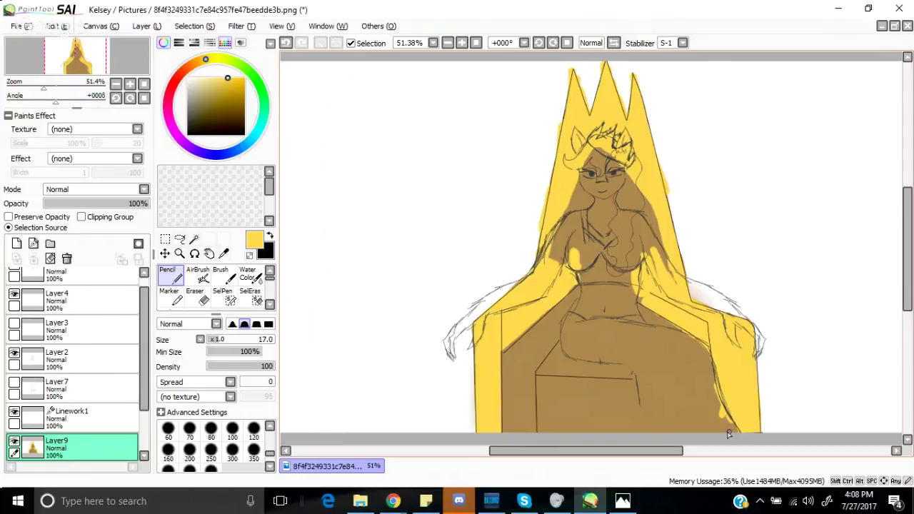
Step: Fill the backrest area behind the figure's head and chest and the inner sides of the armrests with golden yellow
mouse_move(635, 203)
left_mouse_down()
mouse_move(665, 228)
mouse_move(664, 277)
mouse_move(650, 206)
mouse_move(638, 279)
mouse_move(630, 166)
mouse_move(630, 227)
mouse_move(620, 230)
mouse_move(616, 153)
mouse_move(623, 188)
mouse_move(613, 285)
mouse_move(606, 210)
mouse_move(594, 298)
mouse_move(589, 193)
mouse_move(598, 158)
mouse_move(568, 275)
mouse_move(590, 155)
mouse_move(548, 245)
mouse_move(580, 180)
mouse_move(548, 289)
mouse_move(561, 242)
mouse_move(579, 225)
mouse_move(608, 272)
left_mouse_up()
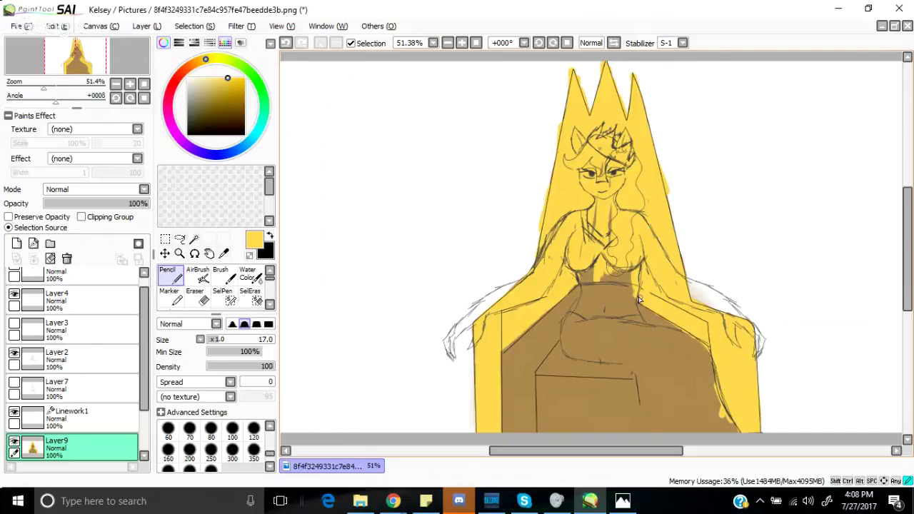
left_click_drag(532, 340, 578, 280)
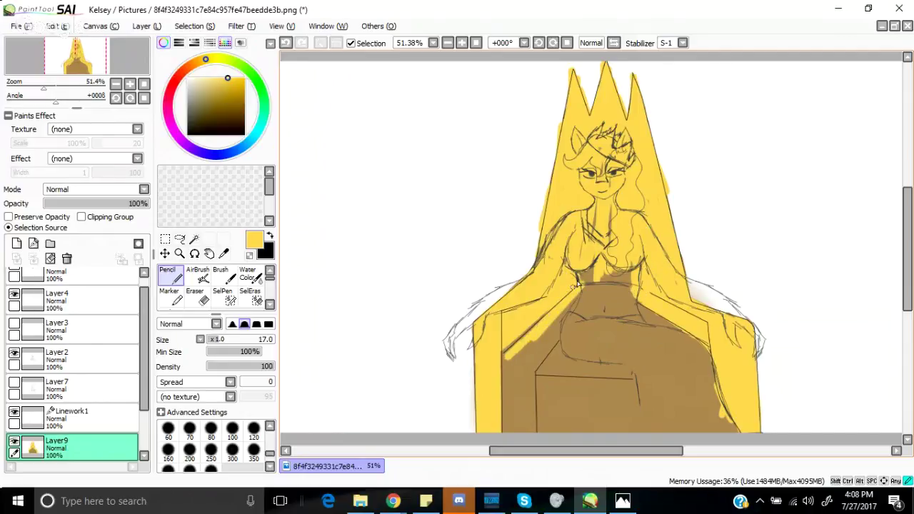
mouse_move(502, 362)
left_mouse_down()
mouse_move(569, 286)
mouse_move(512, 364)
mouse_move(544, 327)
mouse_move(517, 373)
mouse_move(541, 344)
mouse_move(527, 377)
mouse_move(577, 292)
left_mouse_up()
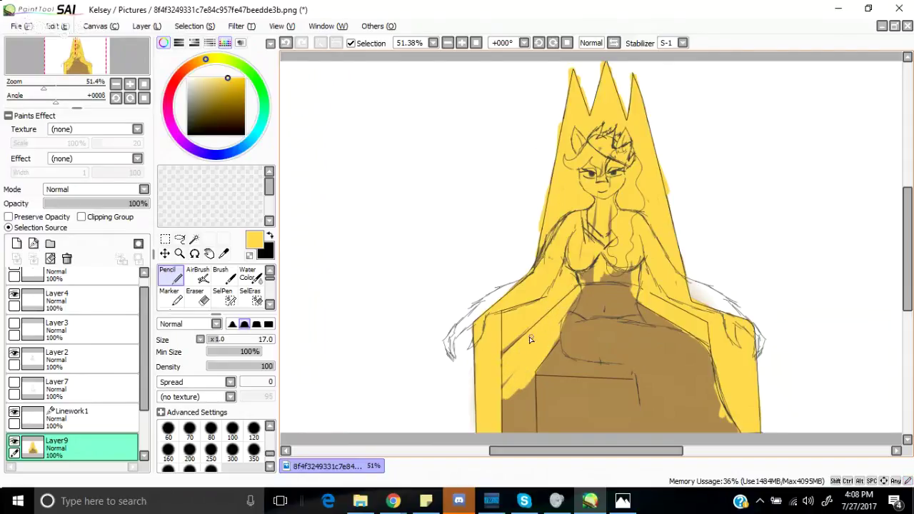
mouse_move(531, 338)
left_mouse_down()
mouse_move(504, 367)
mouse_move(502, 354)
mouse_move(533, 351)
left_mouse_up()
mouse_move(502, 411)
left_mouse_down()
mouse_move(519, 379)
mouse_move(521, 443)
mouse_move(529, 365)
mouse_move(526, 434)
mouse_move(507, 370)
mouse_move(498, 431)
mouse_move(506, 349)
mouse_move(507, 413)
left_mouse_up()
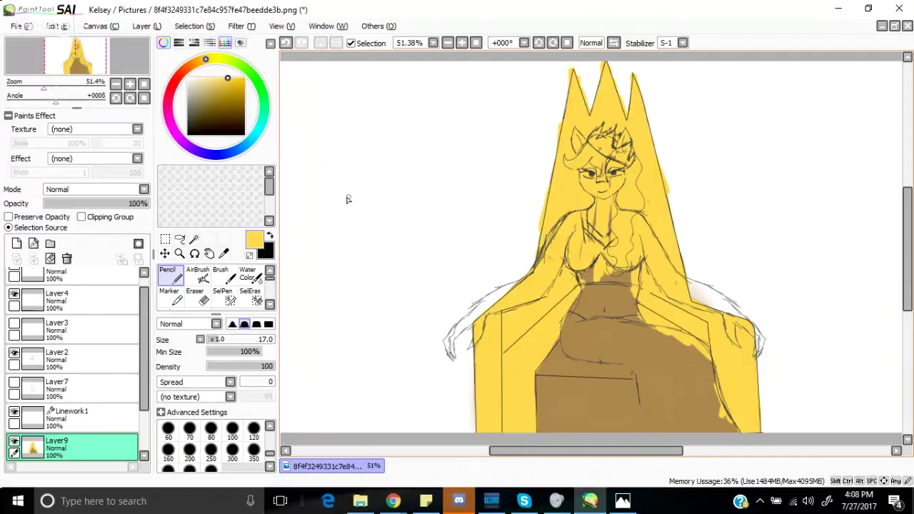
Step: Switch the colour to bright red and paint the visible top of the seat cushion below the figure's leg
left_click(180, 77)
left_click_drag(234, 76, 245, 83)
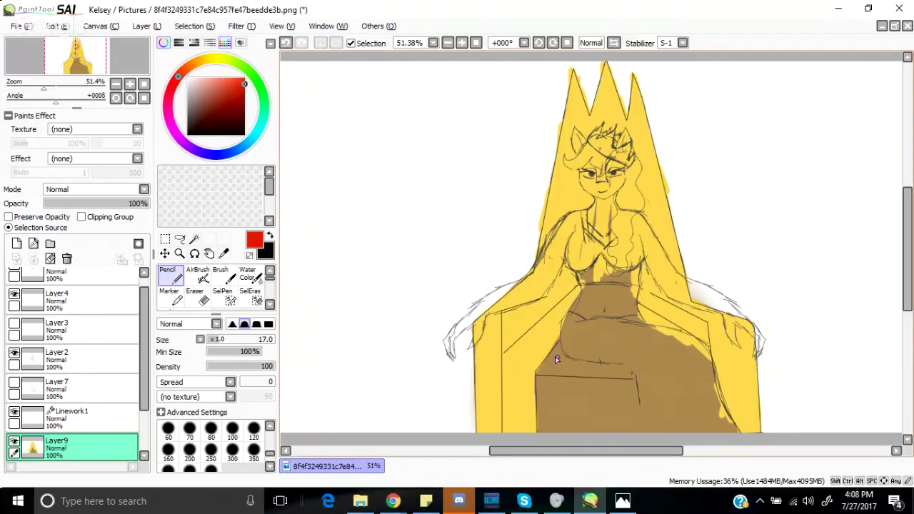
mouse_move(562, 341)
left_mouse_down()
mouse_move(539, 370)
mouse_move(638, 380)
left_mouse_up()
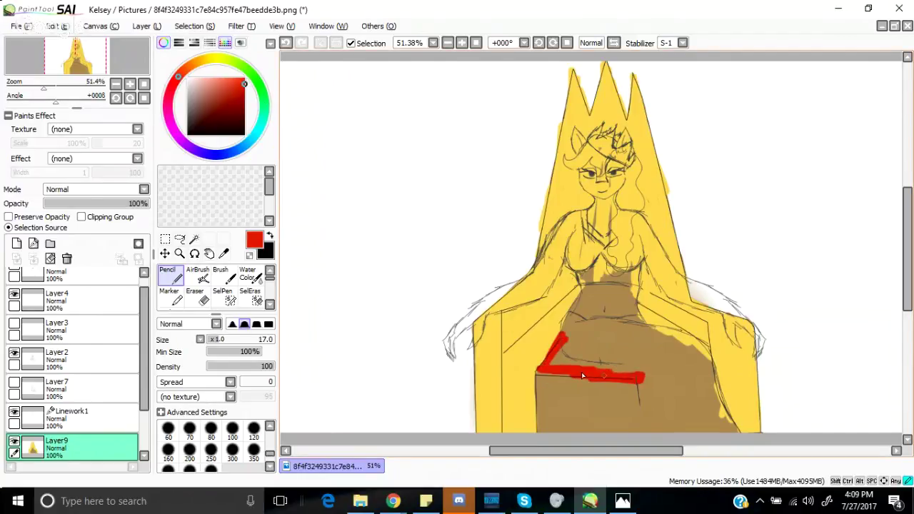
mouse_move(583, 376)
left_mouse_down()
mouse_move(637, 376)
mouse_move(567, 370)
mouse_move(594, 365)
mouse_move(566, 357)
mouse_move(555, 367)
mouse_move(560, 343)
mouse_move(558, 371)
left_mouse_up()
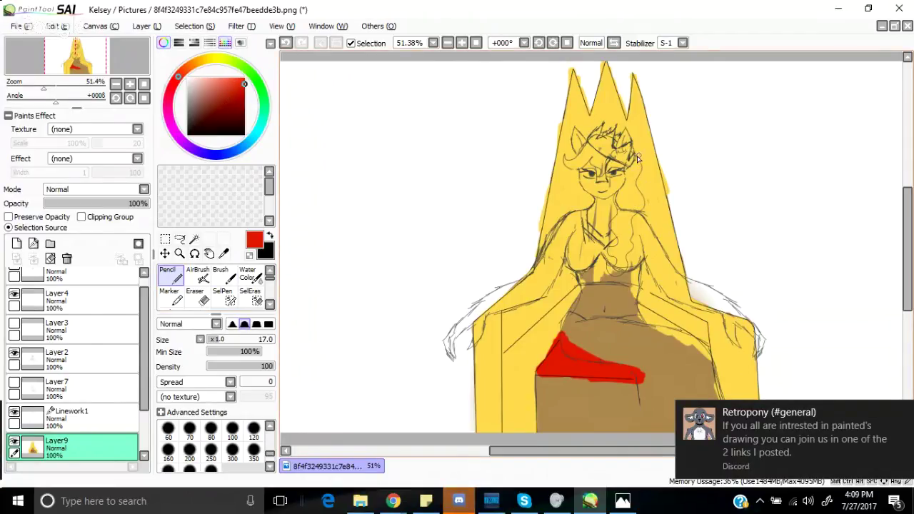
Step: Outline and fill a red three-pointed panel inside the backrest, and erase the yellow overspill along the throne's outer edges
left_click_drag(638, 151, 650, 224)
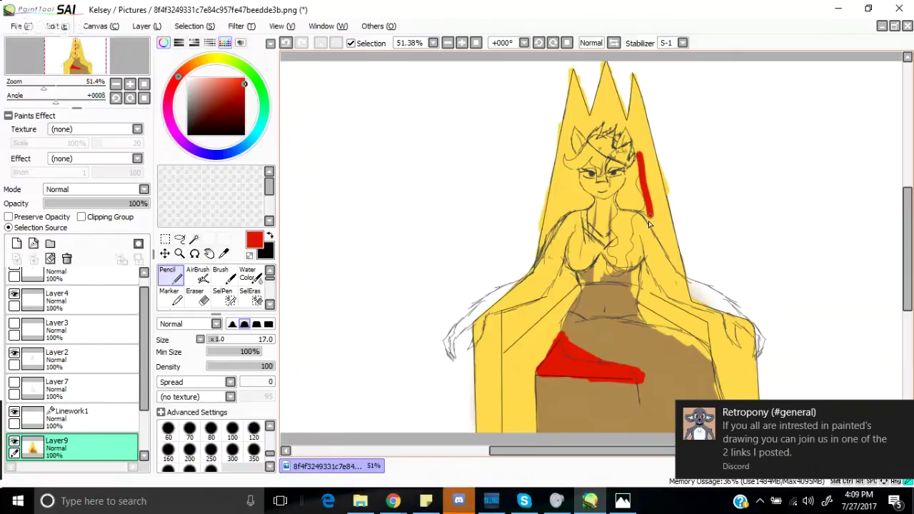
mouse_move(641, 166)
left_mouse_down()
mouse_move(653, 273)
mouse_move(568, 284)
mouse_move(575, 147)
mouse_move(552, 280)
mouse_move(578, 123)
mouse_move(593, 150)
mouse_move(608, 108)
mouse_move(626, 156)
mouse_move(631, 120)
mouse_move(648, 282)
mouse_move(569, 276)
left_mouse_up()
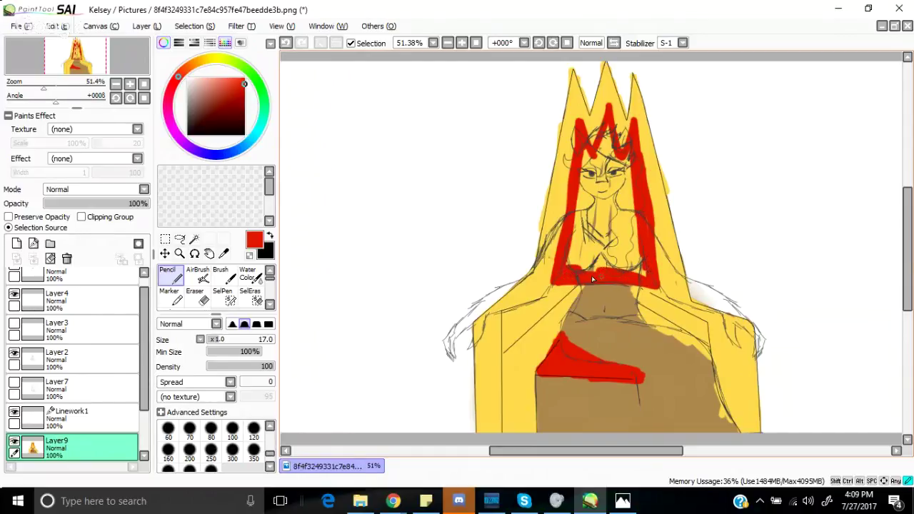
mouse_move(639, 275)
left_mouse_down()
mouse_move(628, 254)
mouse_move(641, 266)
mouse_move(623, 259)
mouse_move(640, 226)
mouse_move(627, 249)
mouse_move(627, 155)
mouse_move(624, 148)
mouse_move(613, 183)
mouse_move(611, 142)
mouse_move(604, 165)
mouse_move(606, 126)
mouse_move(596, 170)
mouse_move(591, 156)
mouse_move(581, 182)
mouse_move(584, 160)
mouse_move(568, 255)
mouse_move(571, 238)
mouse_move(573, 267)
mouse_move(569, 255)
mouse_move(604, 273)
mouse_move(585, 275)
mouse_move(597, 263)
mouse_move(616, 273)
mouse_move(593, 267)
mouse_move(568, 243)
mouse_move(576, 238)
mouse_move(623, 265)
left_mouse_up()
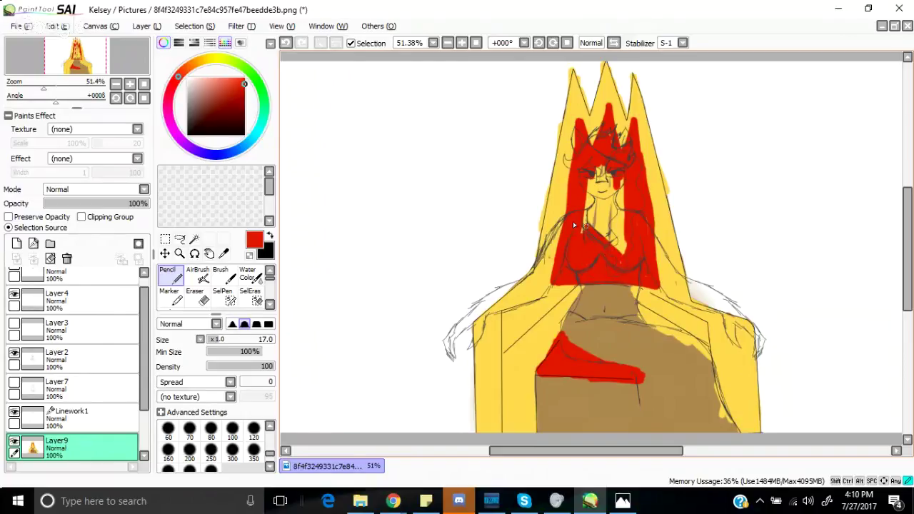
mouse_move(587, 230)
left_mouse_down()
mouse_move(591, 208)
mouse_move(601, 245)
mouse_move(591, 173)
left_mouse_up()
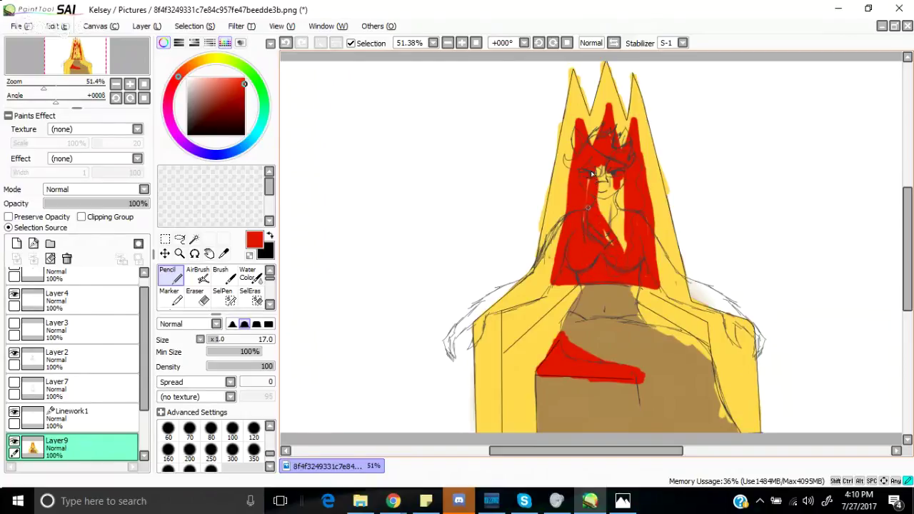
mouse_move(580, 210)
left_mouse_down()
mouse_move(598, 244)
mouse_move(601, 165)
mouse_move(611, 262)
mouse_move(612, 171)
mouse_move(621, 240)
mouse_move(623, 177)
left_mouse_up()
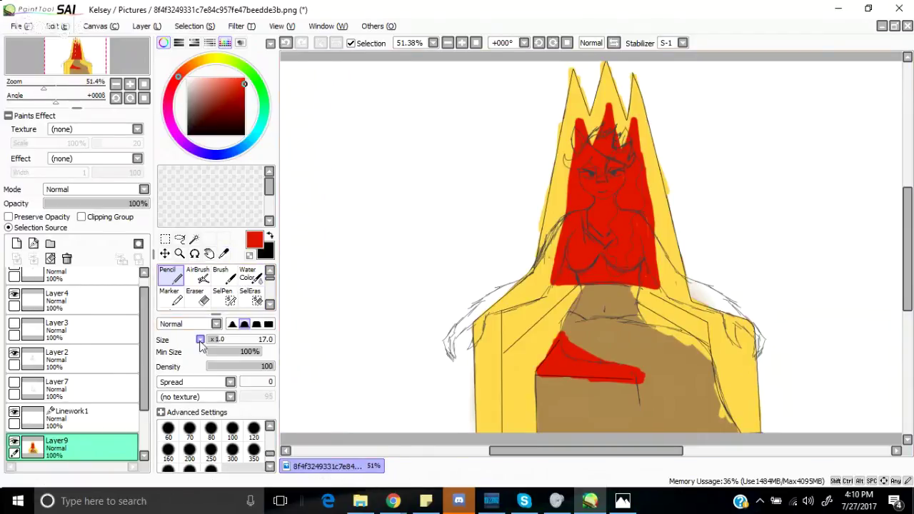
left_click(197, 295)
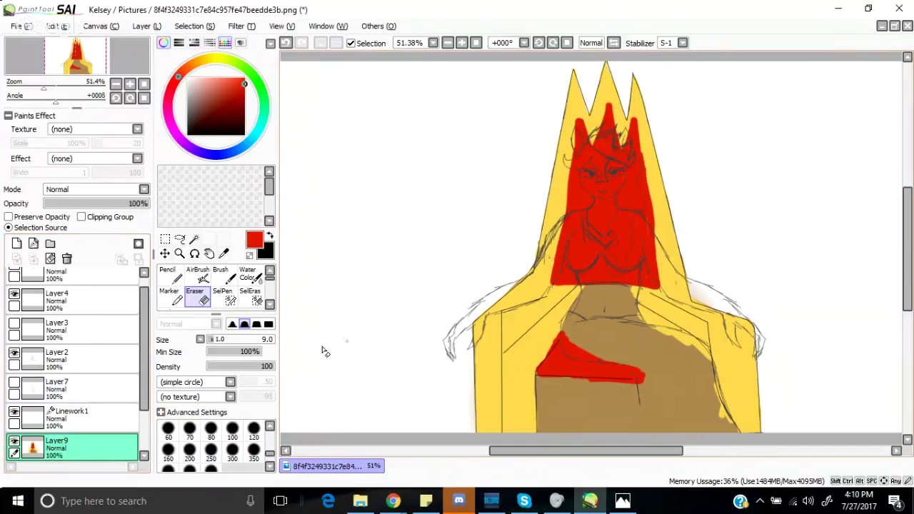
Step: Make the dark red gradient background on Layer8 visible and inspect the whole throne against it
scroll(145, 346, "down", 2)
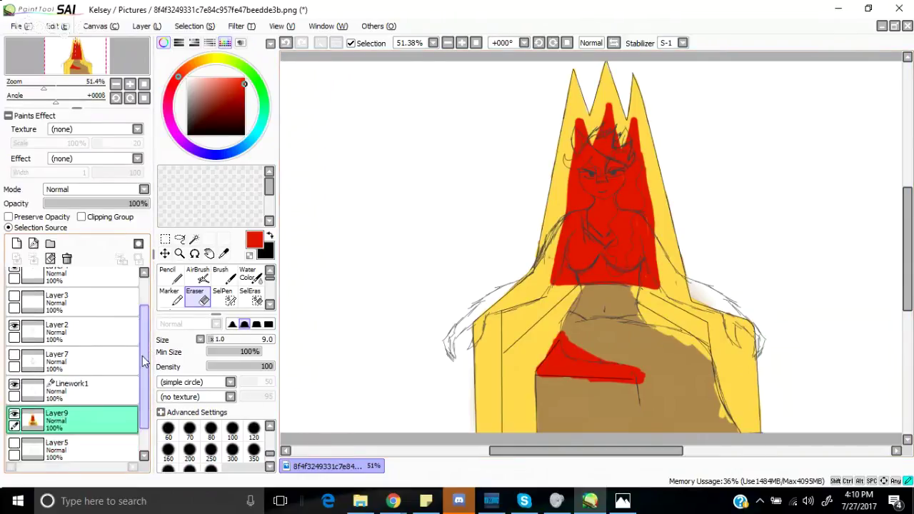
left_click(13, 444)
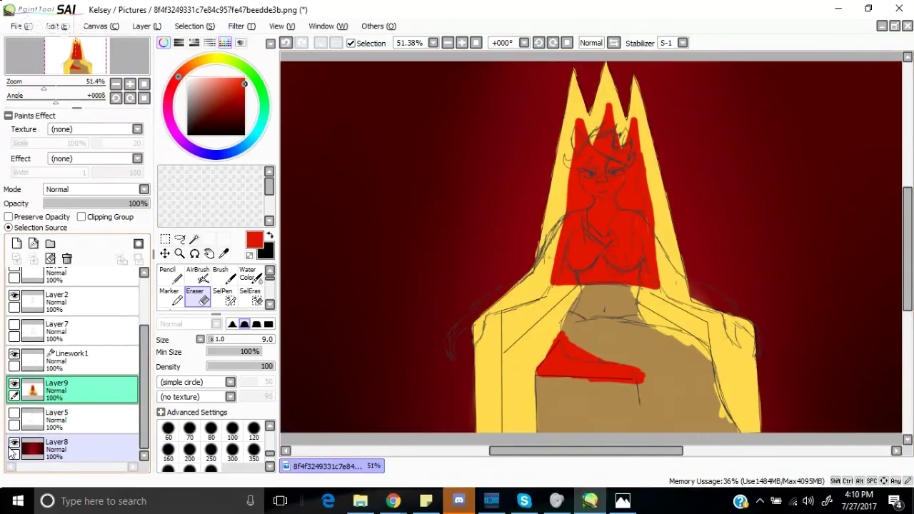
left_click_drag(40, 89, 40, 87)
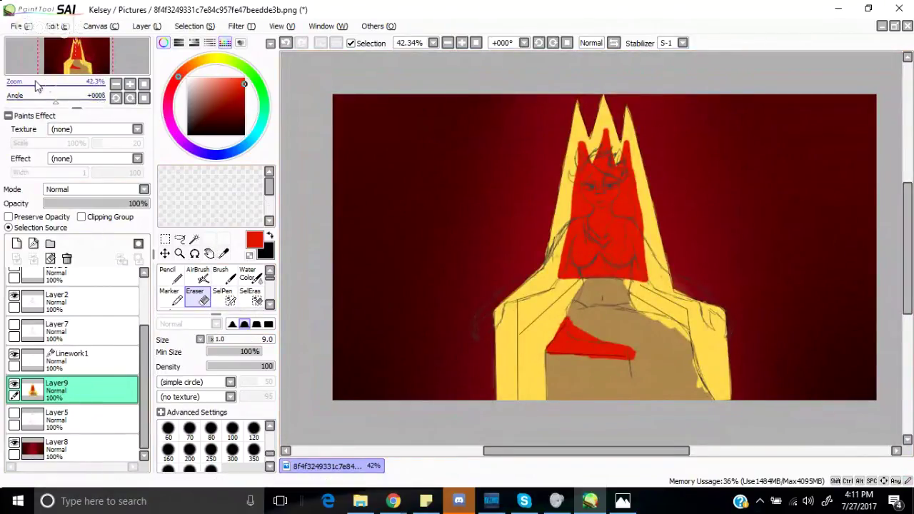
left_click_drag(40, 87, 51, 94)
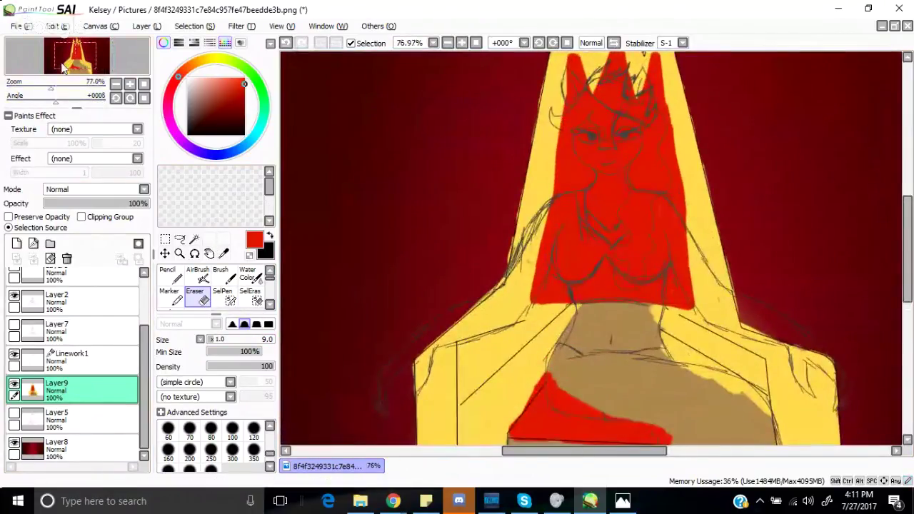
scroll(475, 160, "up", 5)
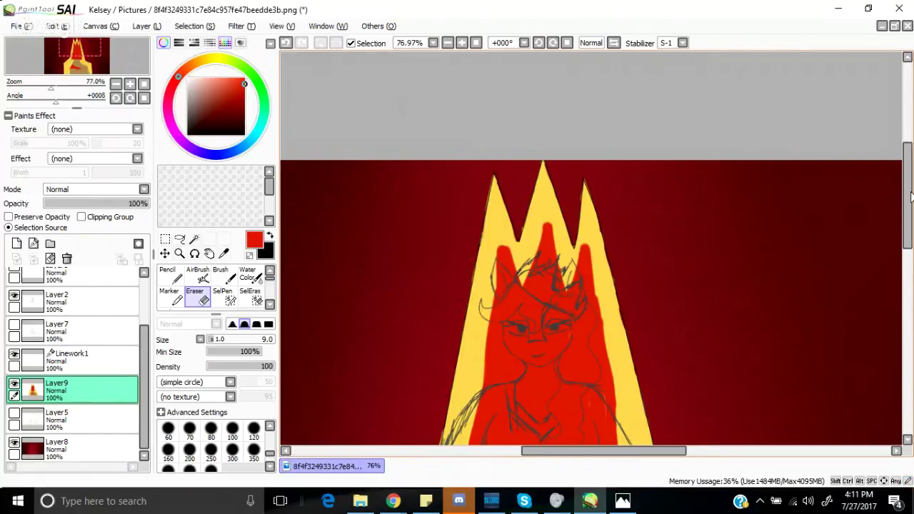
mouse_move(910, 194)
left_mouse_down()
mouse_move(878, 286)
mouse_move(876, 227)
mouse_move(870, 254)
mouse_move(869, 243)
mouse_move(770, 331)
mouse_move(771, 311)
mouse_move(777, 377)
left_mouse_up()
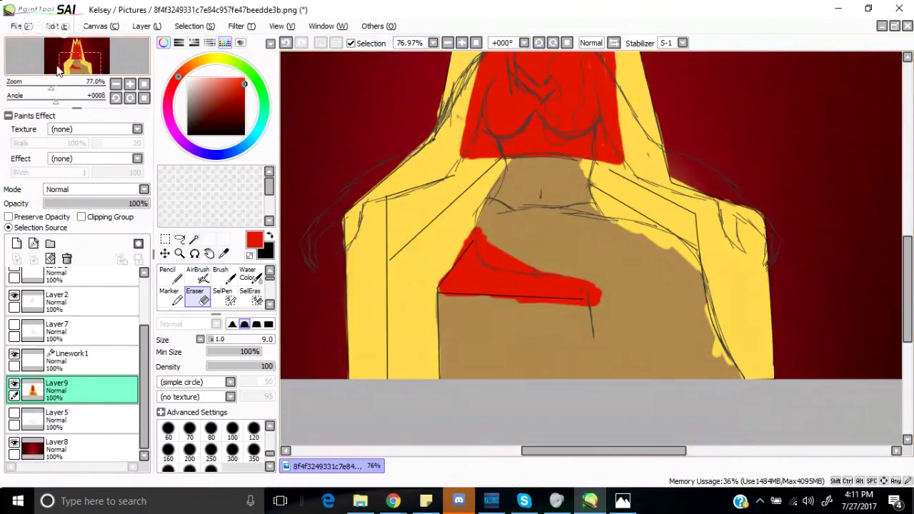
scroll(357, 171, "up", 5)
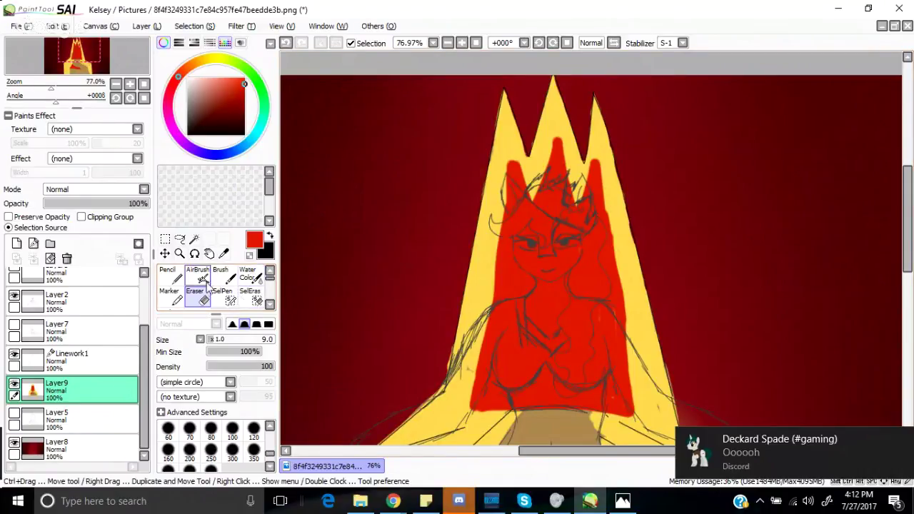
Step: Choose the Pencil with a pale yellow and paint a trim band down both outer sides of the red backrest panel
left_click(171, 280)
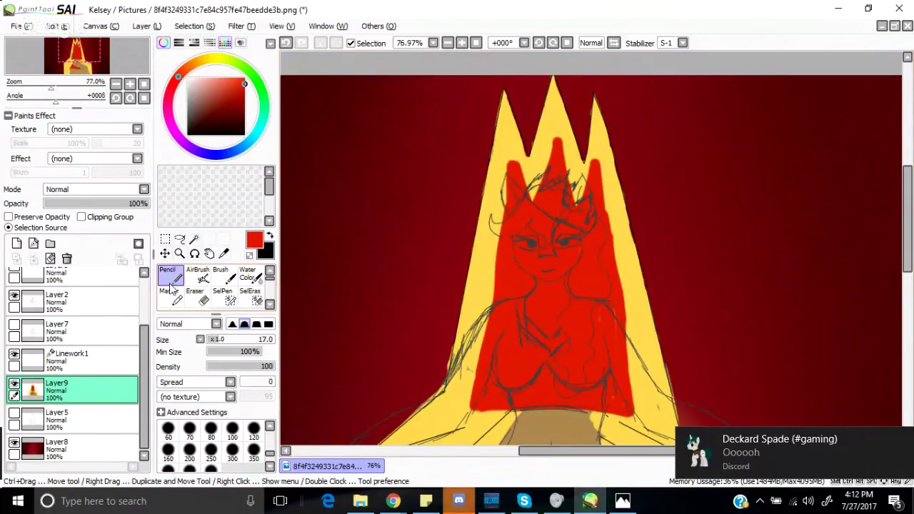
left_click(207, 61)
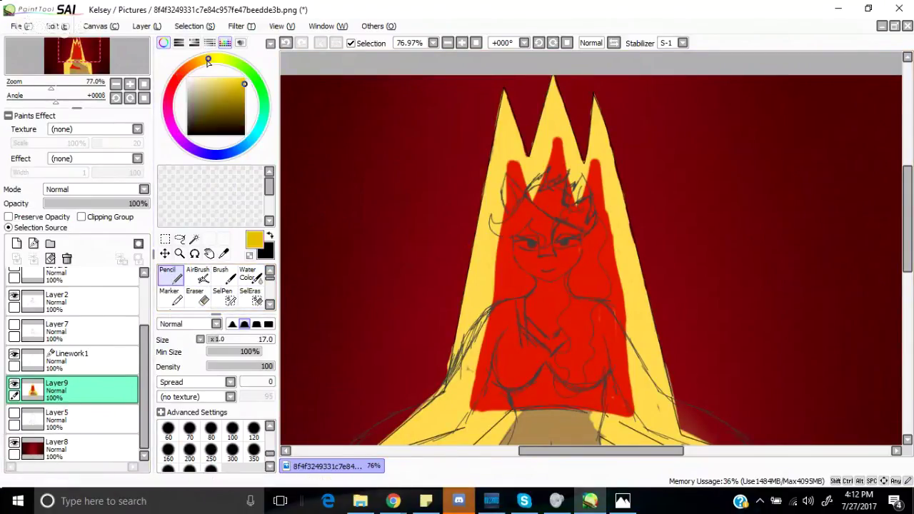
mouse_move(213, 75)
left_mouse_down()
mouse_move(221, 72)
mouse_move(214, 81)
left_mouse_up()
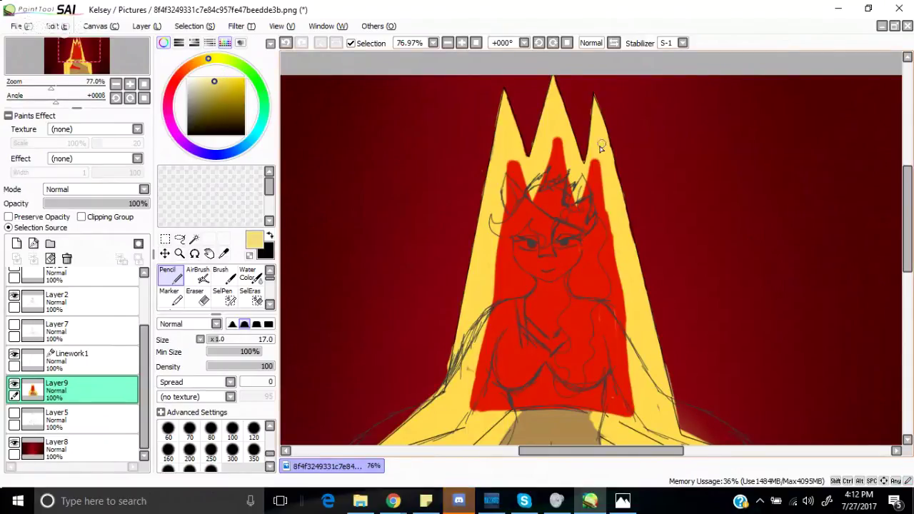
mouse_move(607, 189)
left_mouse_down()
mouse_move(630, 282)
mouse_move(636, 367)
left_mouse_up()
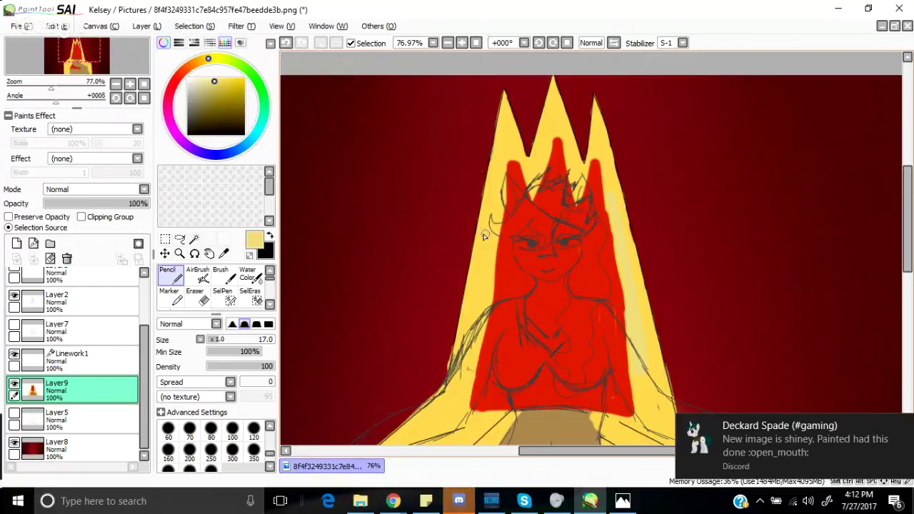
mouse_move(509, 164)
left_mouse_down()
mouse_move(483, 327)
mouse_move(492, 278)
mouse_move(487, 319)
mouse_move(464, 388)
mouse_move(474, 366)
mouse_move(471, 404)
left_mouse_up()
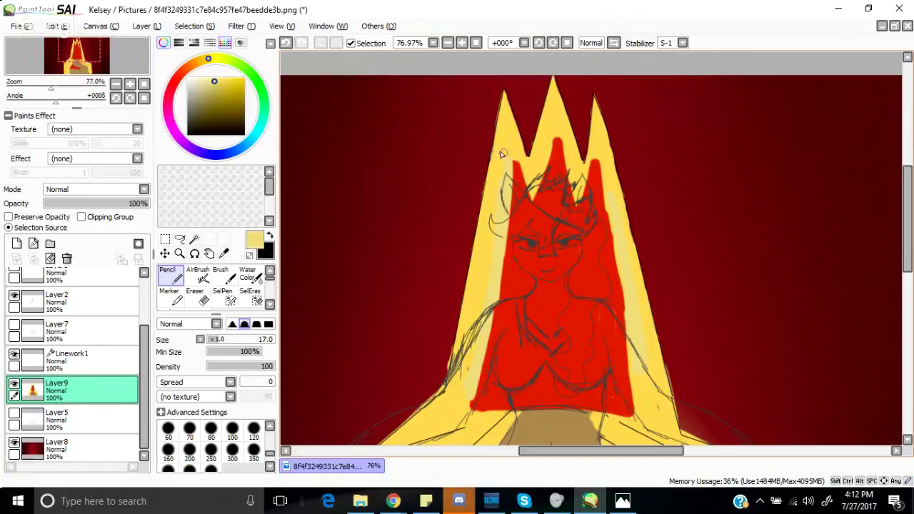
Step: Continue the pale yellow trim around the red panel's three points, sharpening the tips and the notches between them
mouse_move(530, 198)
left_mouse_down()
mouse_move(547, 133)
mouse_move(584, 203)
mouse_move(571, 164)
mouse_move(580, 202)
mouse_move(592, 148)
left_mouse_up()
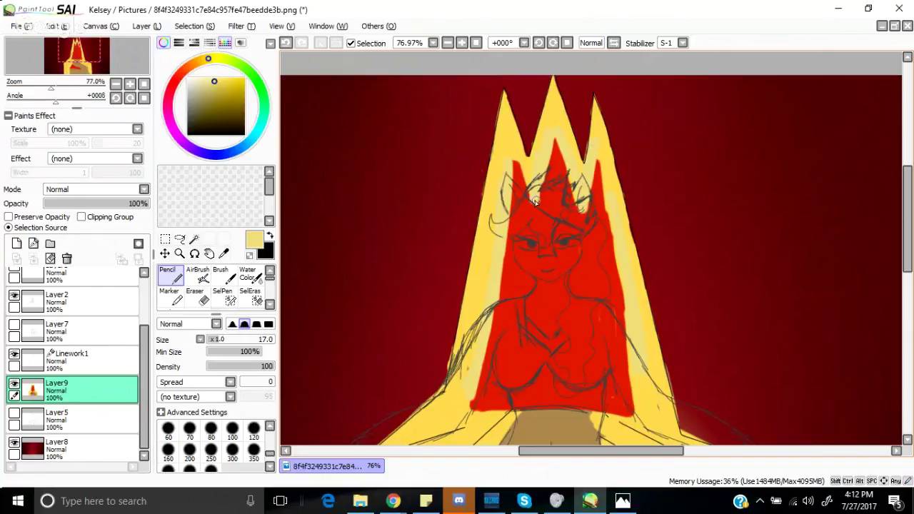
mouse_move(537, 206)
left_mouse_down()
mouse_move(516, 163)
mouse_move(539, 178)
mouse_move(539, 190)
left_mouse_up()
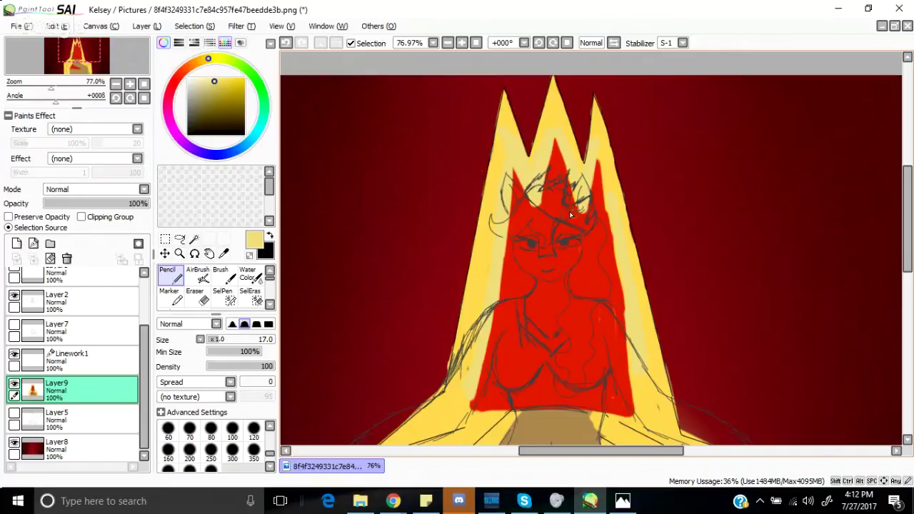
left_click_drag(596, 148, 612, 199)
left_click_drag(600, 164, 621, 250)
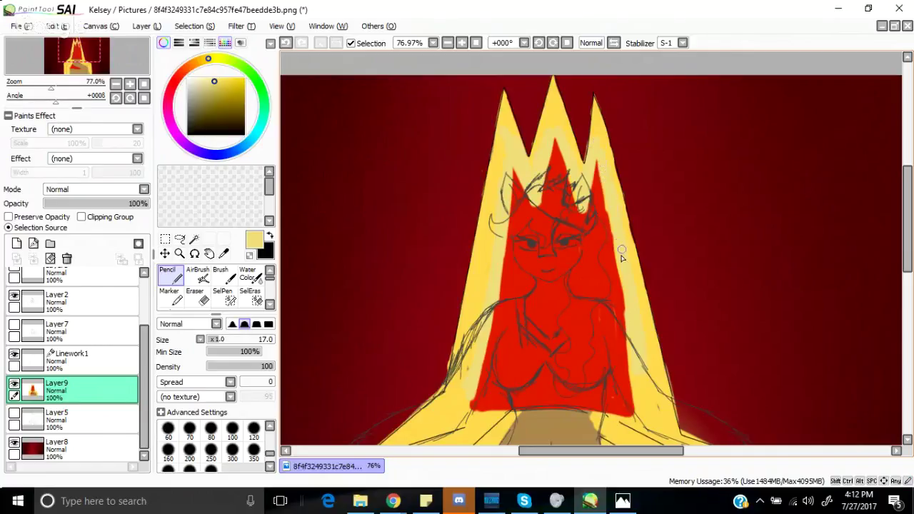
Step: Switch to the Photos app to view the finished city-street painting, and return to the throne drawing in PaintTool SAI
left_click(620, 502)
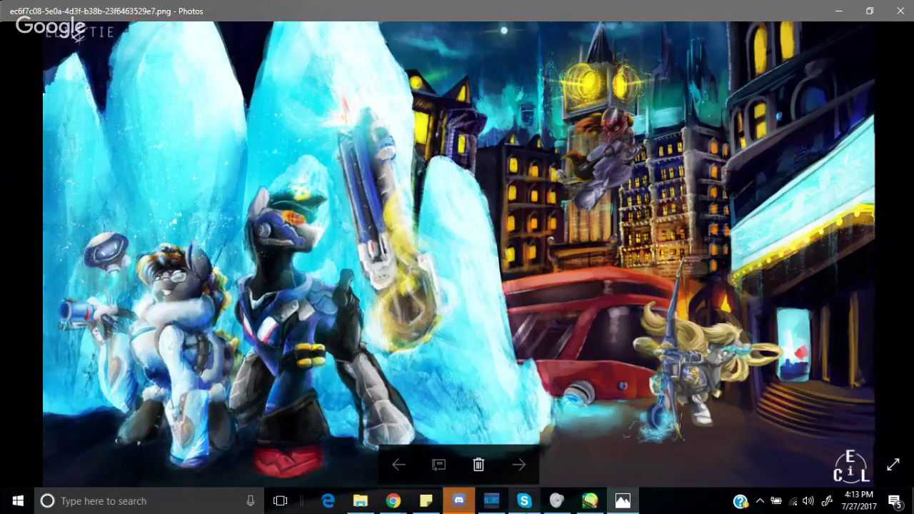
left_click(592, 503)
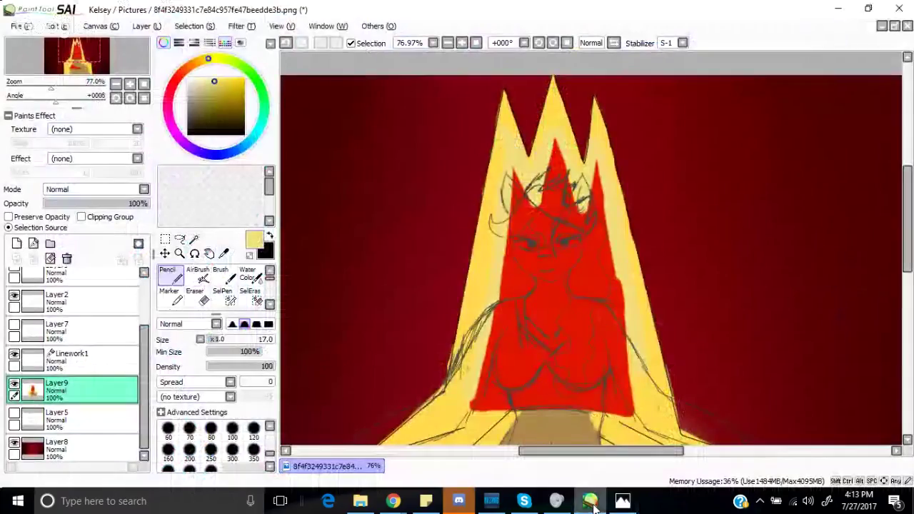
Step: Mix a darker gold and fill the front face of the seat below the red cushion with it
left_click_drag(906, 198, 905, 273)
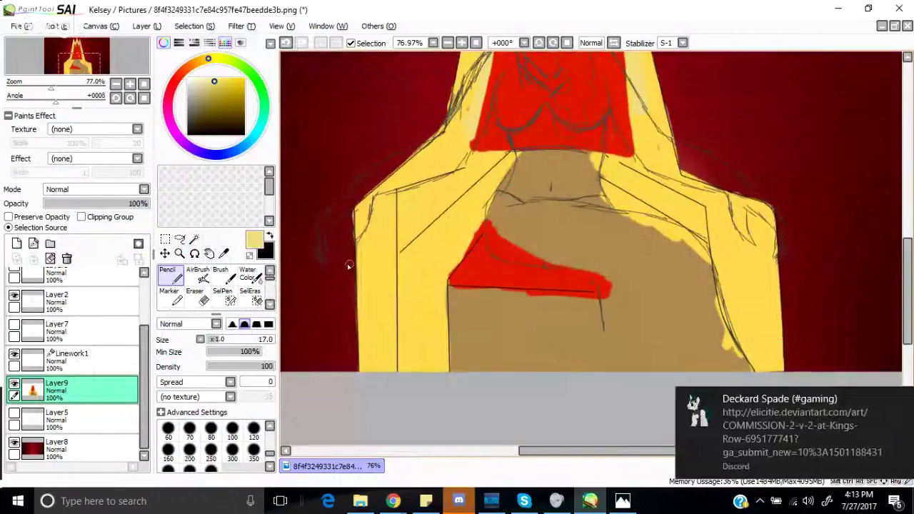
left_click_drag(210, 62, 226, 89)
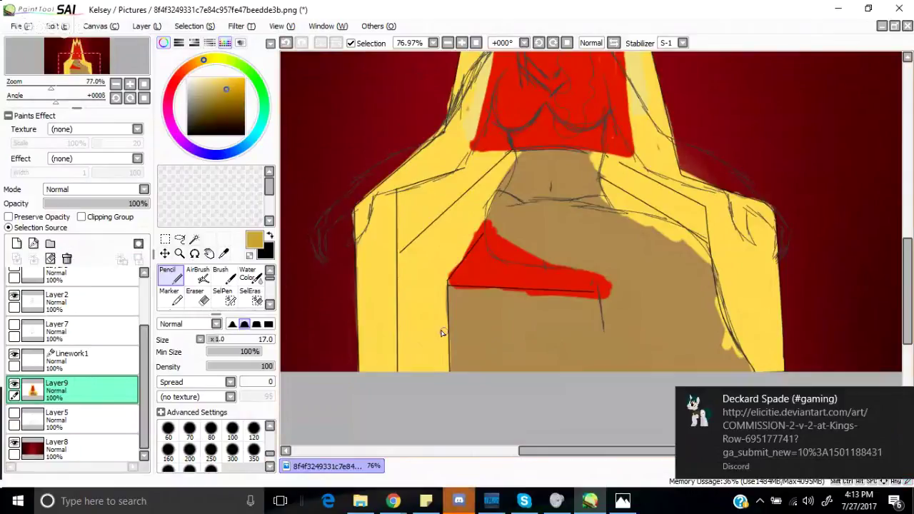
left_click_drag(448, 287, 455, 372)
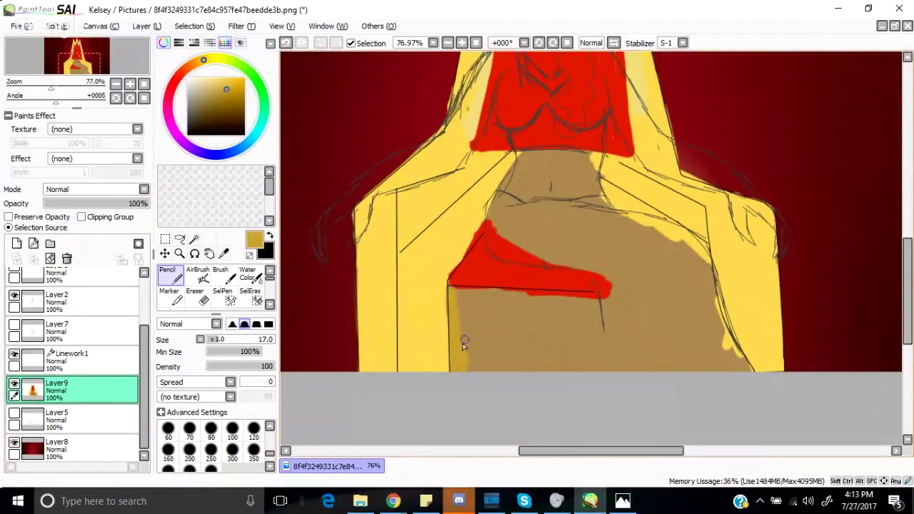
mouse_move(598, 298)
left_mouse_down()
mouse_move(612, 370)
mouse_move(607, 343)
mouse_move(602, 371)
mouse_move(592, 308)
mouse_move(581, 367)
left_mouse_up()
mouse_move(537, 307)
left_mouse_down()
mouse_move(583, 304)
mouse_move(497, 285)
mouse_move(474, 301)
left_mouse_up()
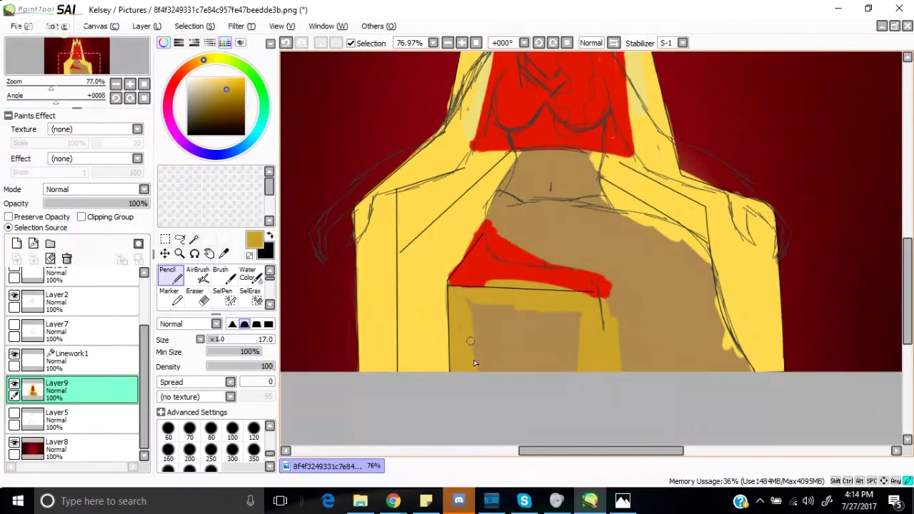
mouse_move(454, 318)
left_mouse_down()
mouse_move(491, 368)
mouse_move(481, 332)
mouse_move(520, 370)
mouse_move(475, 316)
mouse_move(576, 377)
mouse_move(590, 316)
mouse_move(553, 302)
mouse_move(530, 309)
mouse_move(538, 315)
mouse_move(534, 332)
mouse_move(471, 319)
left_mouse_up()
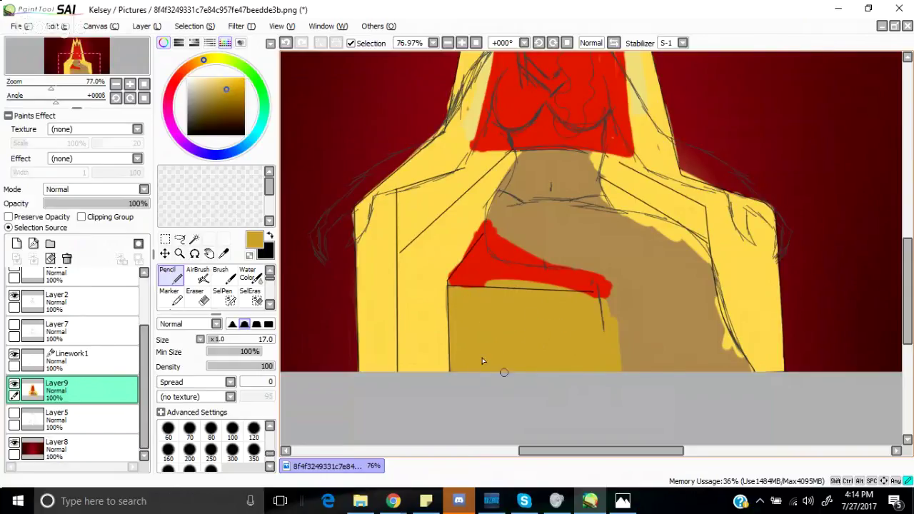
Step: Sample the cushion's red and repaint its lower edge and front corner up to the seat line with the Pencil
left_click(224, 253)
left_click(478, 267)
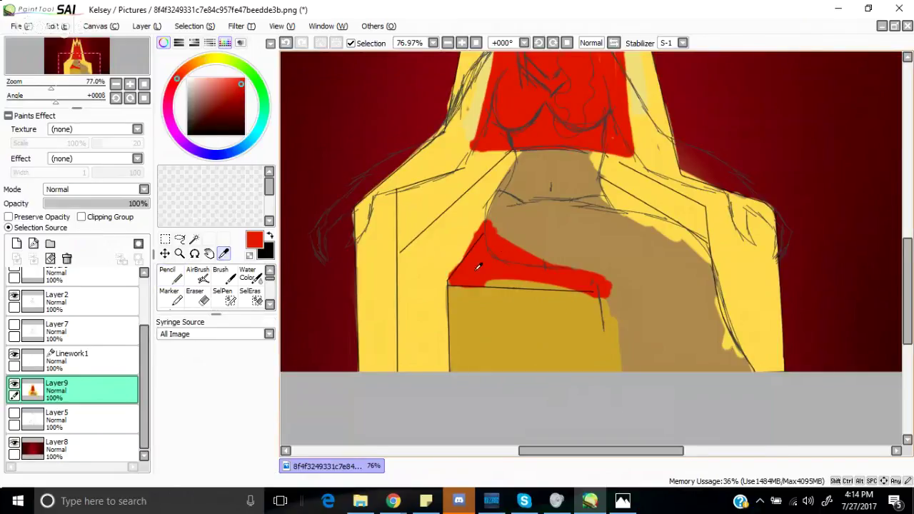
left_click(169, 275)
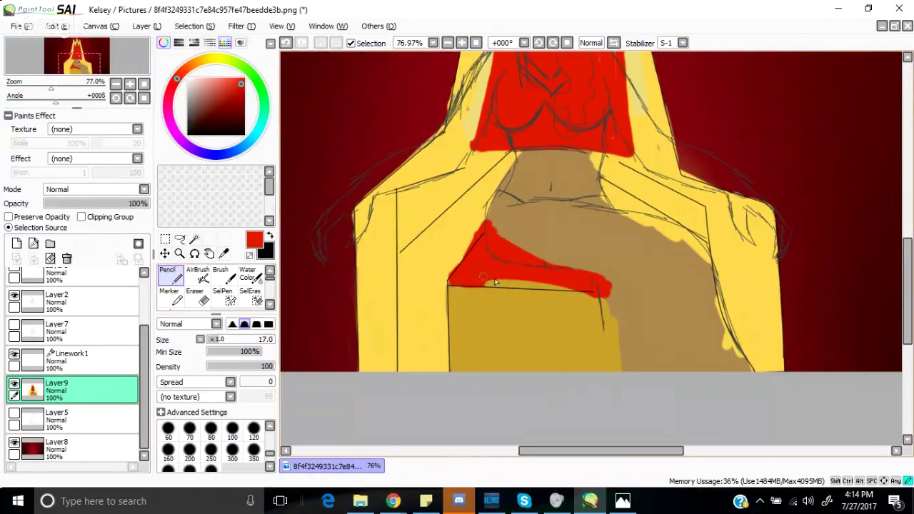
mouse_move(496, 282)
left_mouse_down()
mouse_move(550, 285)
mouse_move(518, 284)
left_mouse_up()
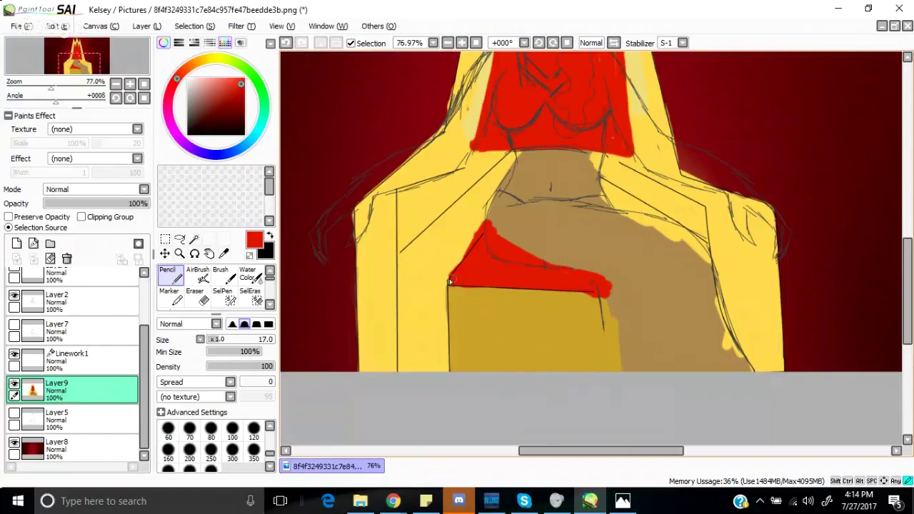
left_click_drag(450, 280, 448, 279)
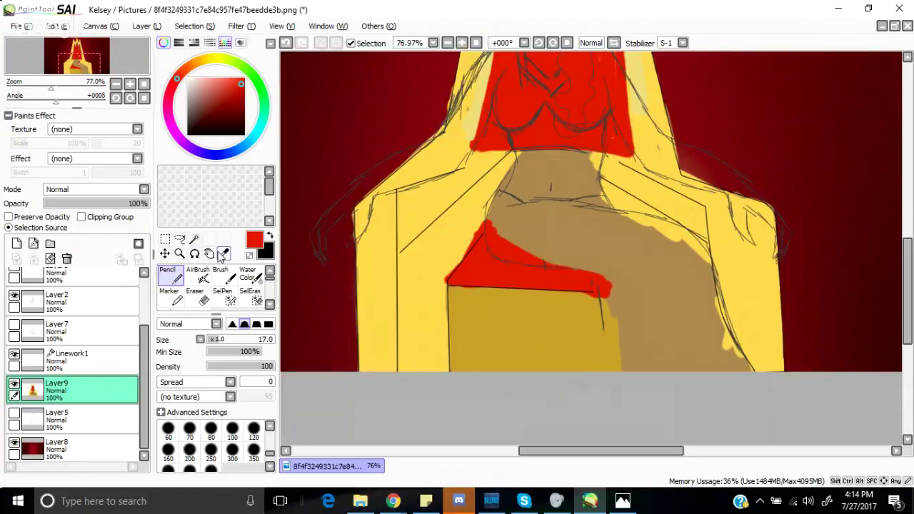
Step: Sample the seat front's dark gold and fill the inner faces of both armrests with the Pencil
left_click(223, 254)
left_click(475, 324)
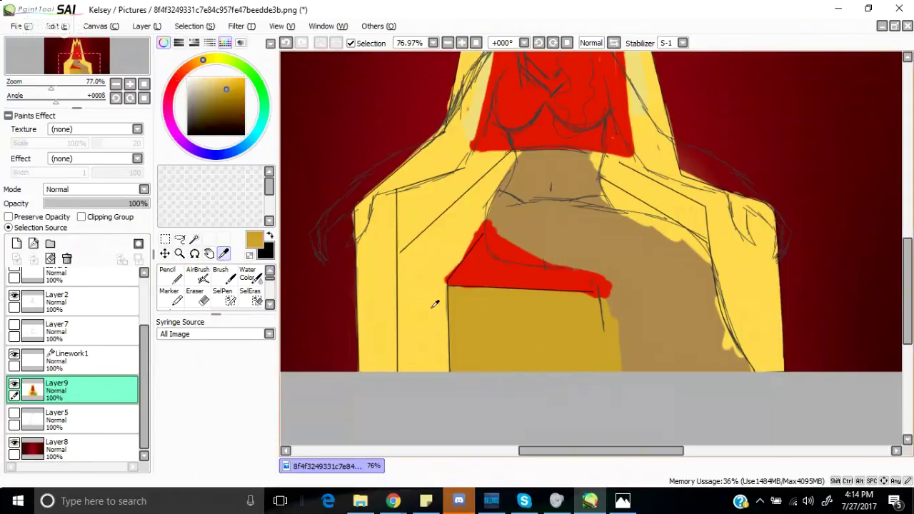
left_click(168, 275)
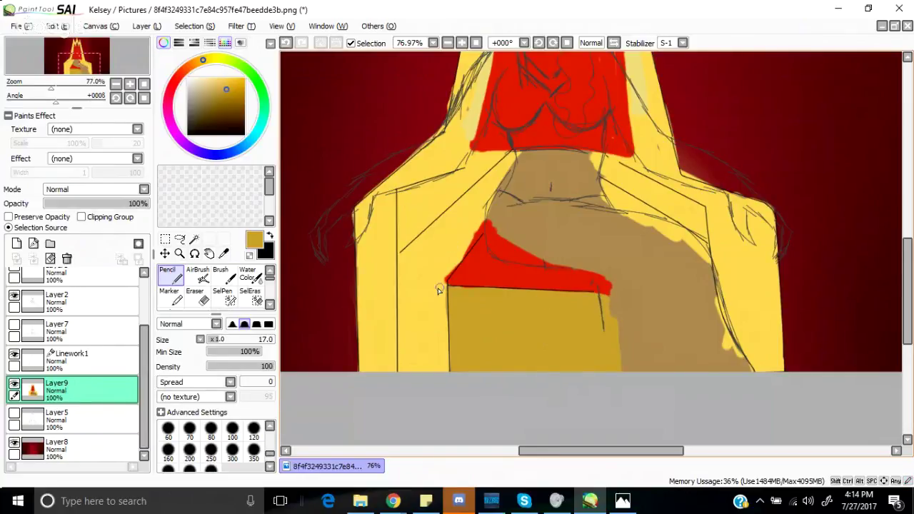
mouse_move(443, 273)
left_mouse_down()
mouse_move(514, 159)
mouse_move(465, 222)
left_mouse_up()
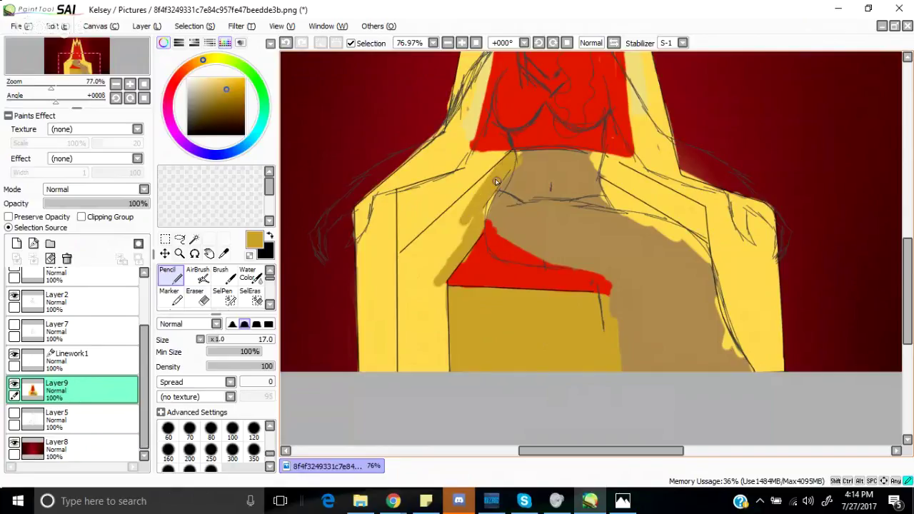
mouse_move(496, 181)
left_mouse_down()
mouse_move(465, 236)
mouse_move(499, 187)
mouse_move(448, 244)
mouse_move(497, 185)
mouse_move(482, 195)
mouse_move(491, 176)
mouse_move(457, 217)
mouse_move(496, 177)
mouse_move(404, 262)
mouse_move(424, 245)
mouse_move(413, 265)
mouse_move(473, 199)
mouse_move(432, 232)
mouse_move(456, 213)
mouse_move(445, 245)
mouse_move(465, 227)
mouse_move(408, 267)
mouse_move(437, 245)
mouse_move(433, 231)
mouse_move(409, 255)
left_mouse_up()
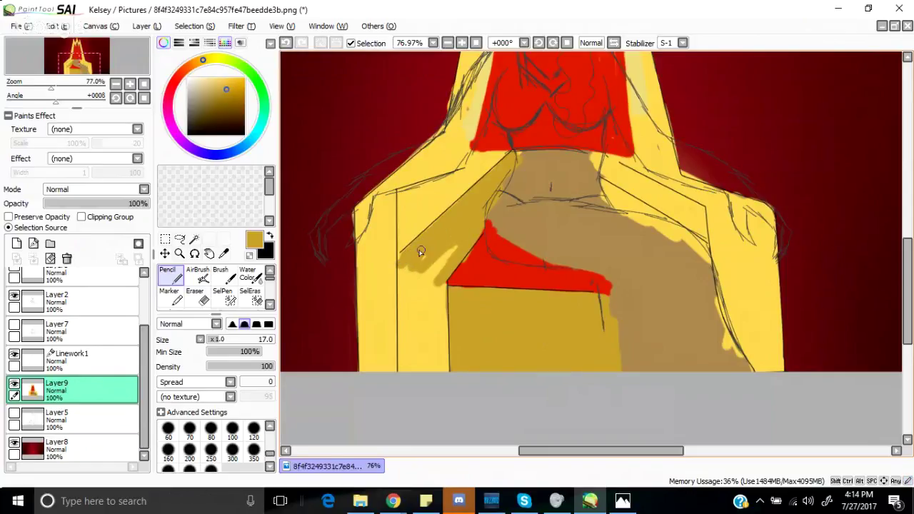
mouse_move(442, 225)
left_mouse_down()
mouse_move(400, 286)
mouse_move(402, 257)
mouse_move(405, 374)
mouse_move(414, 306)
mouse_move(435, 406)
mouse_move(436, 306)
mouse_move(442, 381)
mouse_move(435, 291)
mouse_move(448, 254)
mouse_move(434, 278)
mouse_move(445, 240)
mouse_move(418, 295)
mouse_move(416, 267)
left_mouse_up()
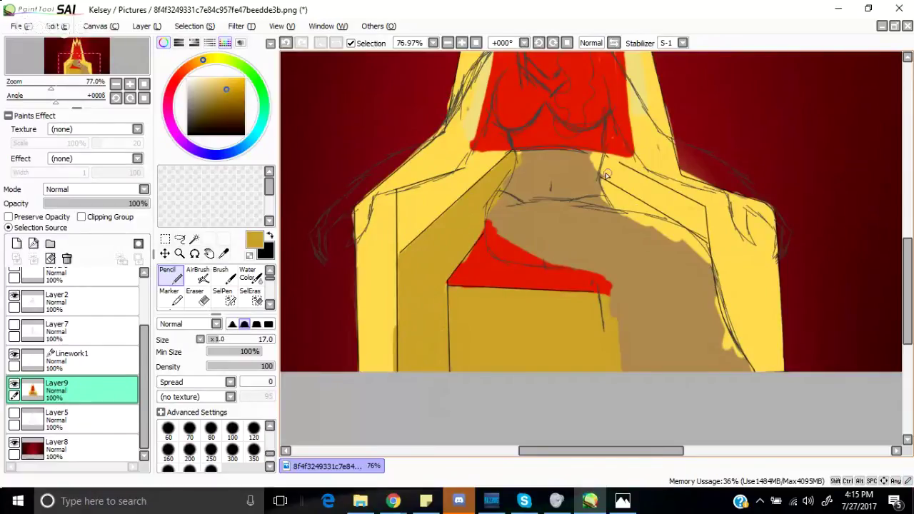
mouse_move(607, 173)
left_mouse_down()
mouse_move(629, 174)
mouse_move(600, 158)
mouse_move(638, 177)
mouse_move(607, 167)
mouse_move(631, 189)
mouse_move(611, 194)
mouse_move(616, 204)
mouse_move(606, 197)
mouse_move(603, 188)
mouse_move(630, 208)
mouse_move(697, 230)
mouse_move(696, 216)
mouse_move(697, 240)
mouse_move(706, 236)
mouse_move(702, 222)
mouse_move(685, 206)
mouse_move(636, 192)
mouse_move(688, 221)
mouse_move(652, 187)
mouse_move(688, 209)
mouse_move(647, 185)
mouse_move(676, 198)
left_mouse_up()
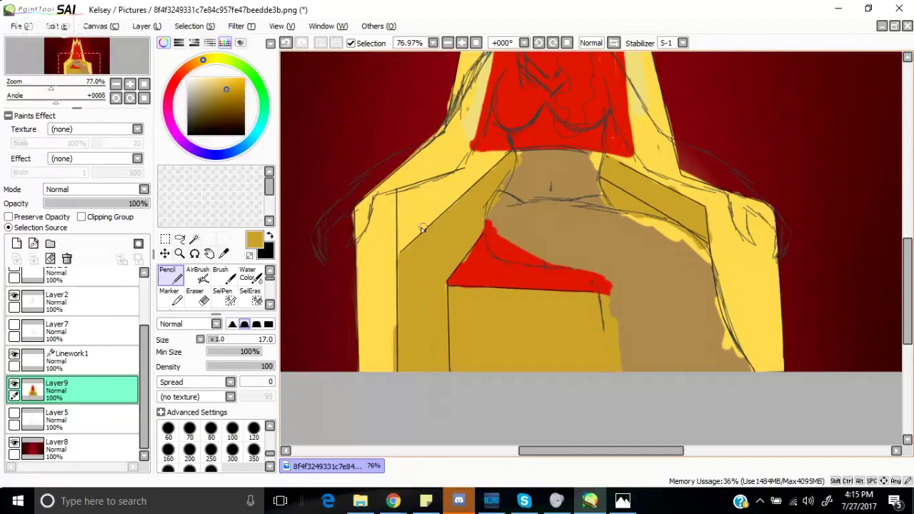
Step: Paint dark gold shading along the upper edge of the left armrest and up toward the red backrest's corner
mouse_move(374, 229)
left_mouse_down()
mouse_move(391, 196)
mouse_move(383, 200)
mouse_move(467, 171)
mouse_move(437, 183)
mouse_move(492, 145)
mouse_move(472, 163)
left_mouse_up()
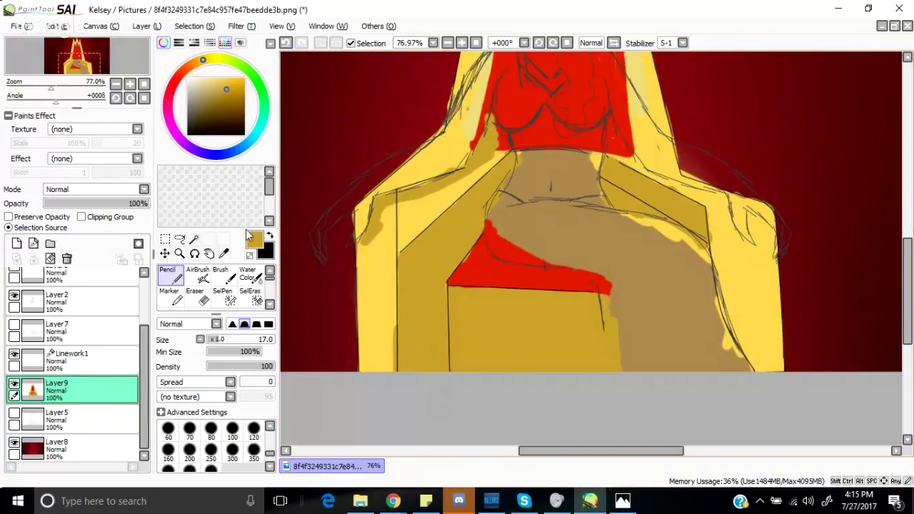
Step: Sample a darker red and shade the lower corners of the red backrest and the middle of the cushion with the Pencil
left_click(224, 254)
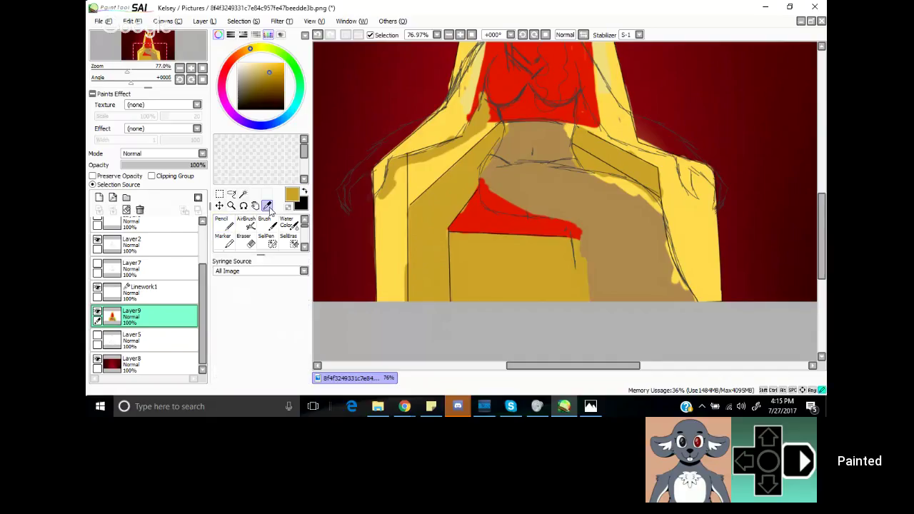
left_click(491, 111)
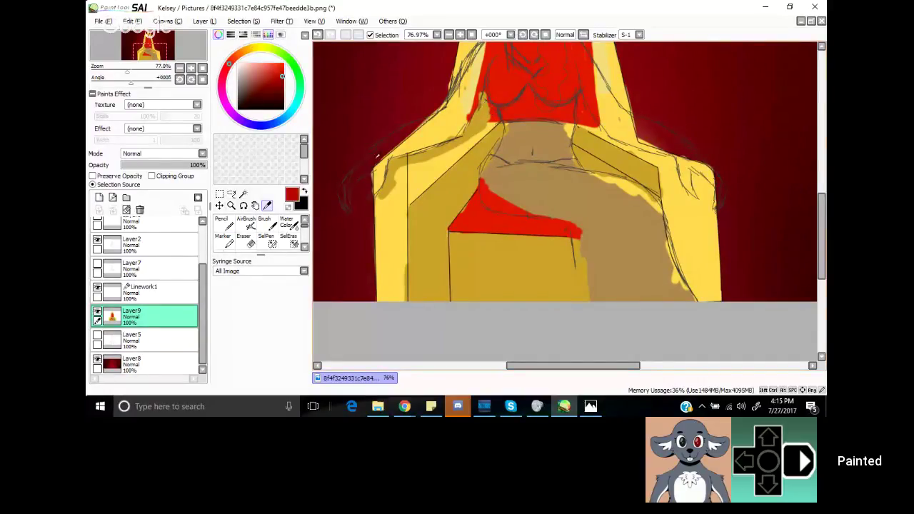
key("n")
mouse_move(483, 91)
left_mouse_down()
mouse_move(477, 114)
mouse_move(494, 117)
mouse_move(468, 119)
mouse_move(500, 122)
mouse_move(478, 110)
left_mouse_up()
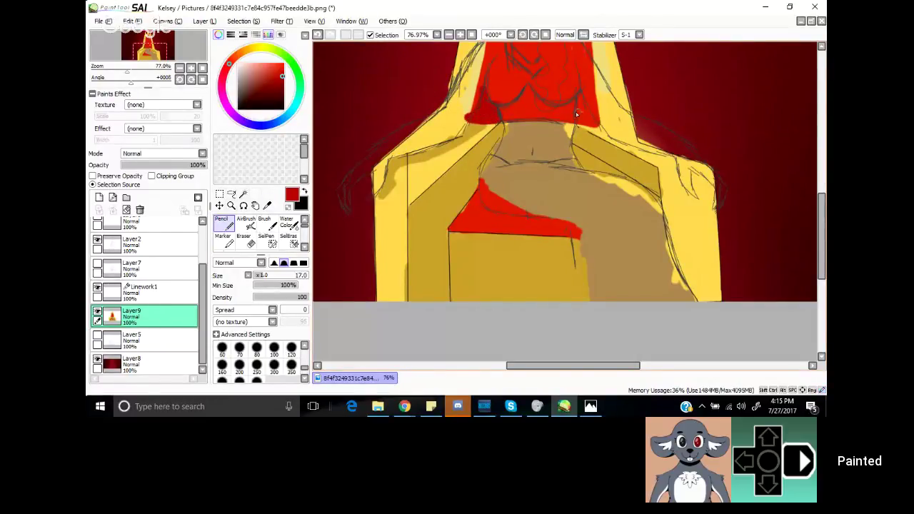
mouse_move(578, 114)
left_mouse_down()
mouse_move(577, 96)
mouse_move(584, 126)
mouse_move(586, 111)
left_mouse_up()
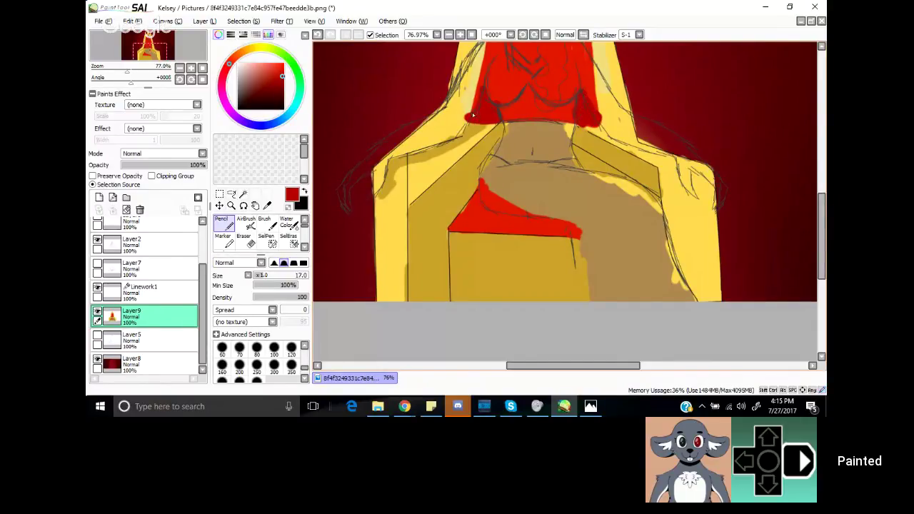
left_click_drag(472, 115, 482, 93)
mouse_move(472, 207)
left_mouse_down()
mouse_move(490, 221)
mouse_move(479, 205)
mouse_move(559, 234)
mouse_move(490, 222)
mouse_move(518, 225)
mouse_move(479, 204)
mouse_move(474, 211)
mouse_move(476, 203)
mouse_move(469, 213)
mouse_move(476, 199)
mouse_move(470, 211)
mouse_move(517, 227)
mouse_move(487, 222)
mouse_move(528, 227)
mouse_move(499, 212)
left_mouse_up()
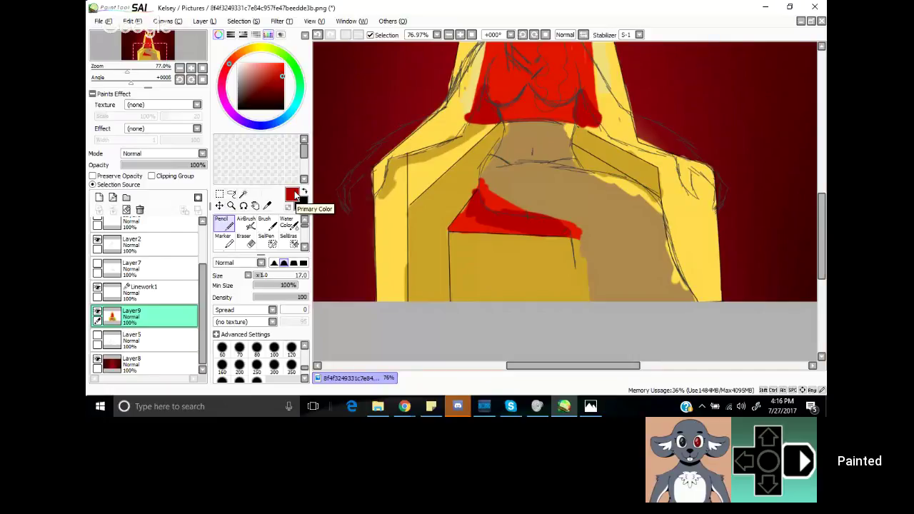
Step: Shade the right armrest's front and the left armrest's outer edge in sampled dark gold, and erase stray colour along the left armrest's slope
left_click(266, 205)
left_click(397, 229)
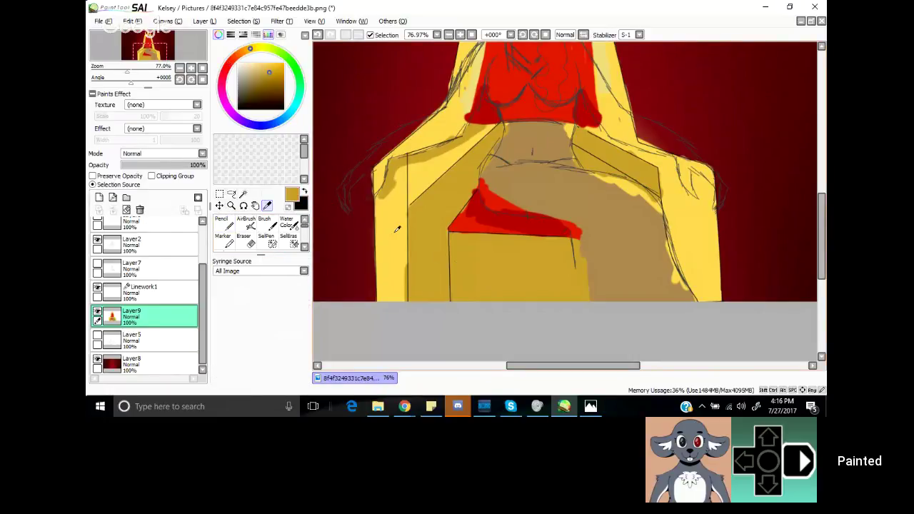
key("n")
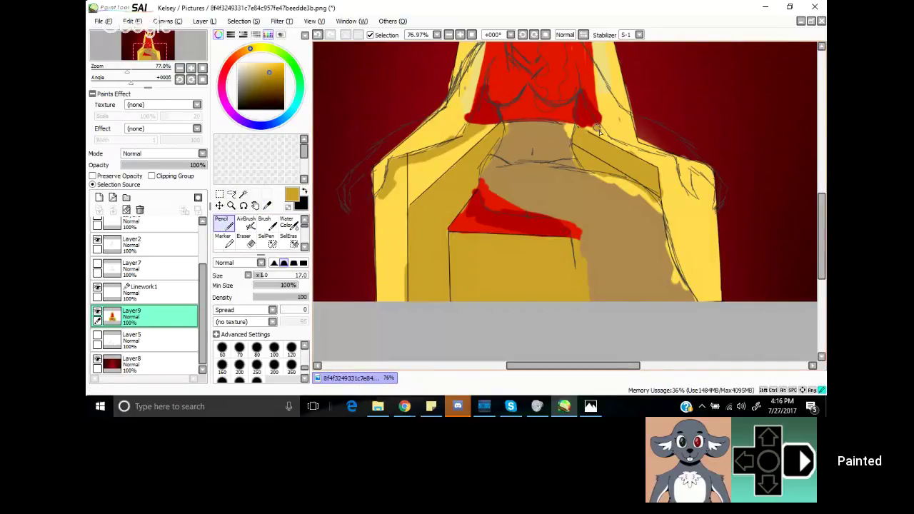
mouse_move(628, 149)
left_mouse_down()
mouse_move(672, 168)
mouse_move(665, 159)
mouse_move(681, 201)
mouse_move(691, 175)
mouse_move(708, 191)
mouse_move(709, 215)
left_mouse_up()
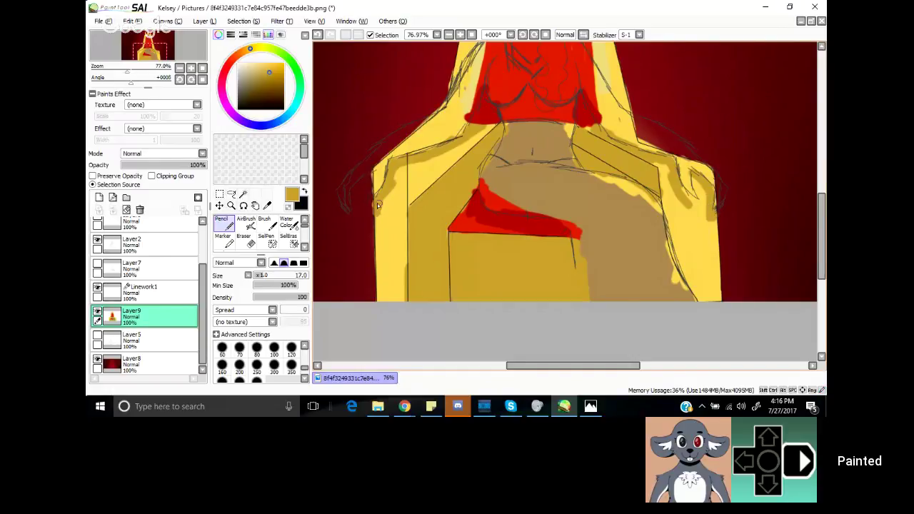
key("e")
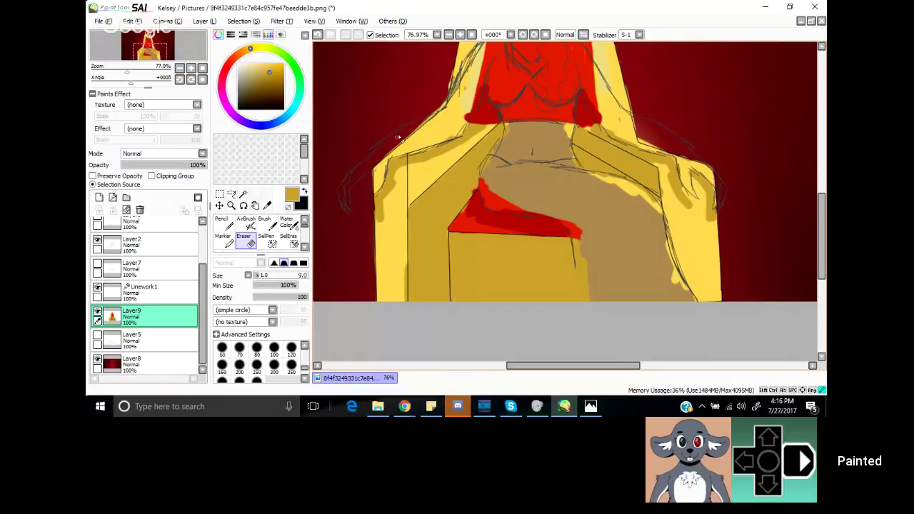
mouse_move(398, 137)
left_mouse_down()
mouse_move(438, 110)
mouse_move(431, 118)
left_mouse_up()
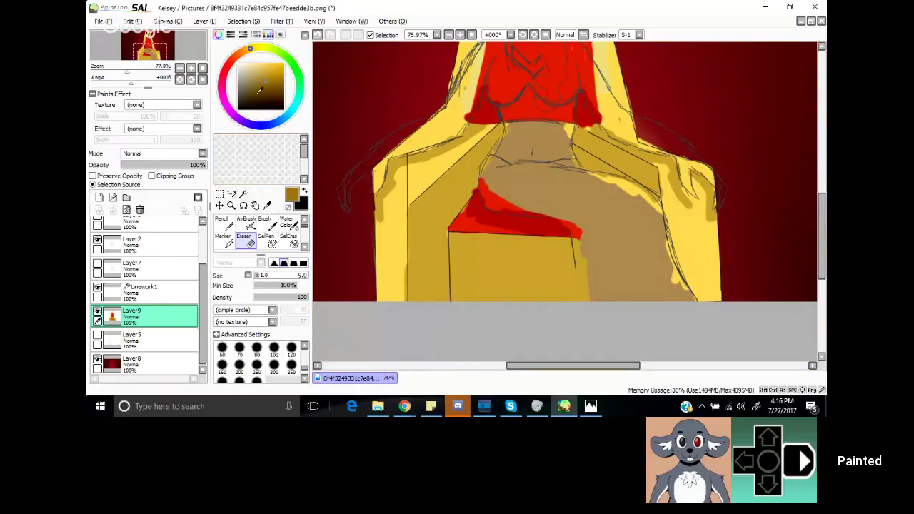
Step: Shade the seat front in a deeper brownish gold with the Pencil, beneath the cushion and beside the figure's leg
left_click(223, 226)
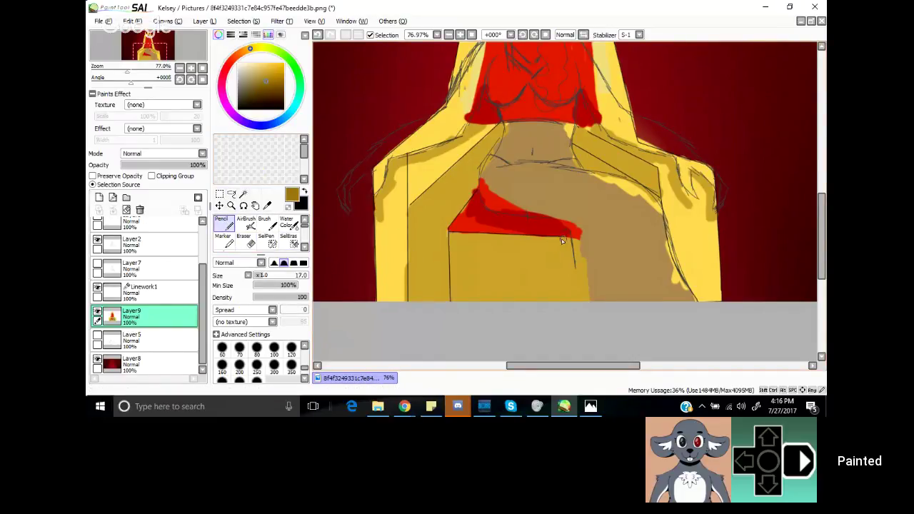
mouse_move(561, 239)
left_mouse_down()
mouse_move(570, 274)
mouse_move(571, 264)
left_mouse_up()
mouse_move(534, 242)
left_mouse_down()
mouse_move(561, 244)
mouse_move(537, 241)
mouse_move(568, 294)
left_mouse_up()
mouse_move(548, 256)
left_mouse_down()
mouse_move(566, 314)
mouse_move(557, 281)
mouse_move(560, 309)
mouse_move(534, 253)
mouse_move(550, 271)
mouse_move(512, 245)
left_mouse_up()
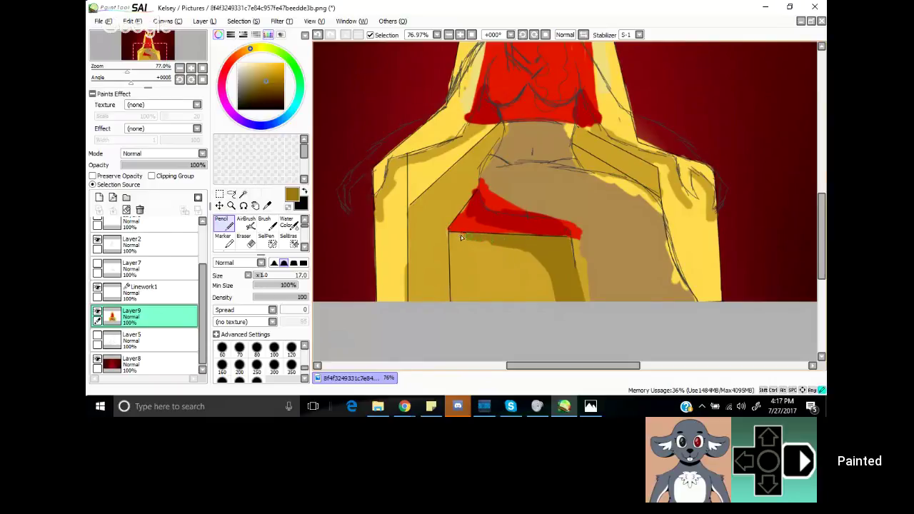
mouse_move(461, 238)
left_mouse_down()
mouse_move(505, 245)
mouse_move(491, 241)
left_mouse_up()
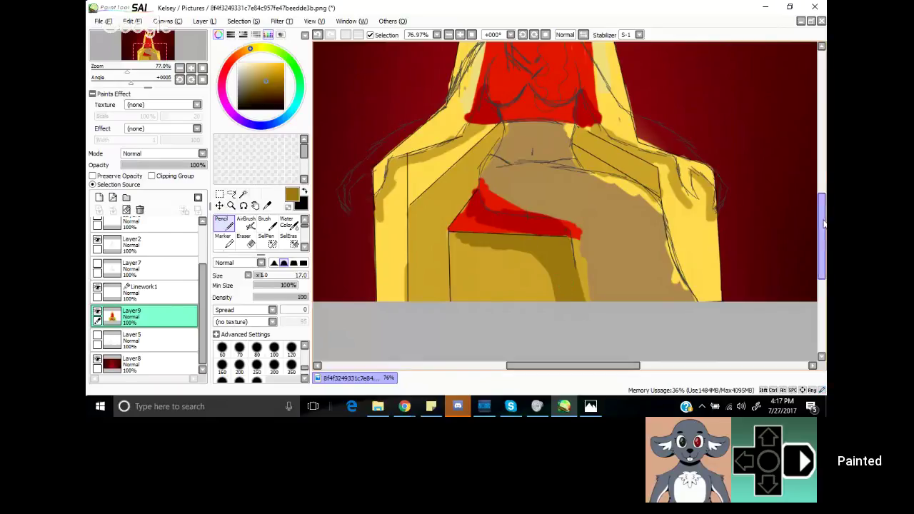
Step: Try shading the backrest beside the figure's right-hand shoulder in brownish gold, and undo the strokes
left_click_drag(823, 224, 821, 193)
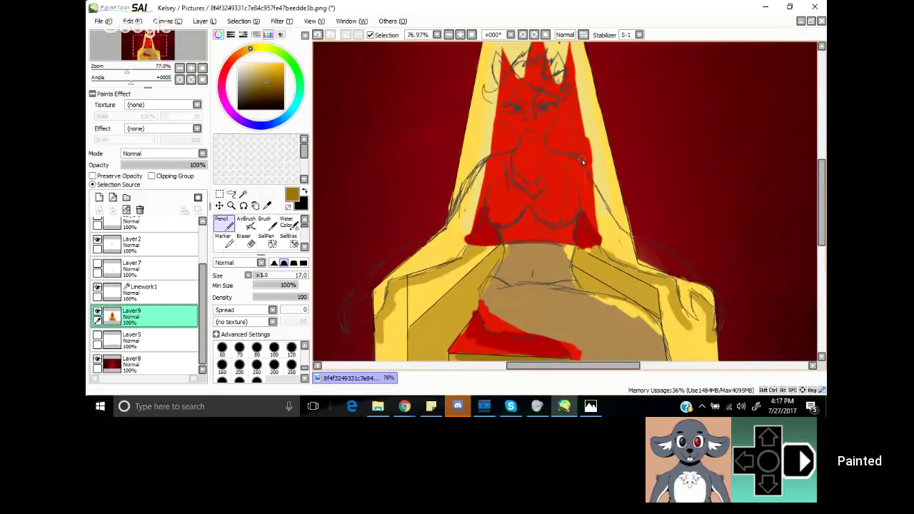
left_click_drag(576, 154, 604, 197)
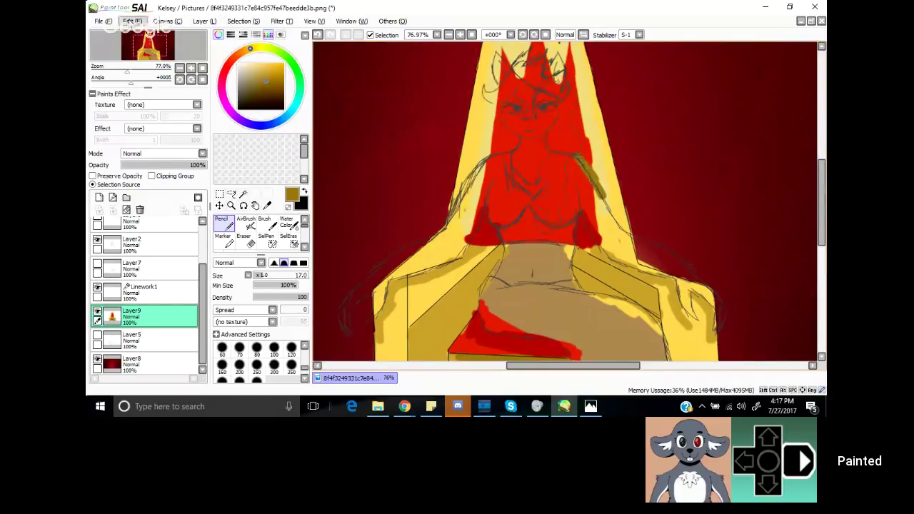
left_click(132, 21)
left_click(136, 33)
left_click(132, 20)
left_click(129, 35)
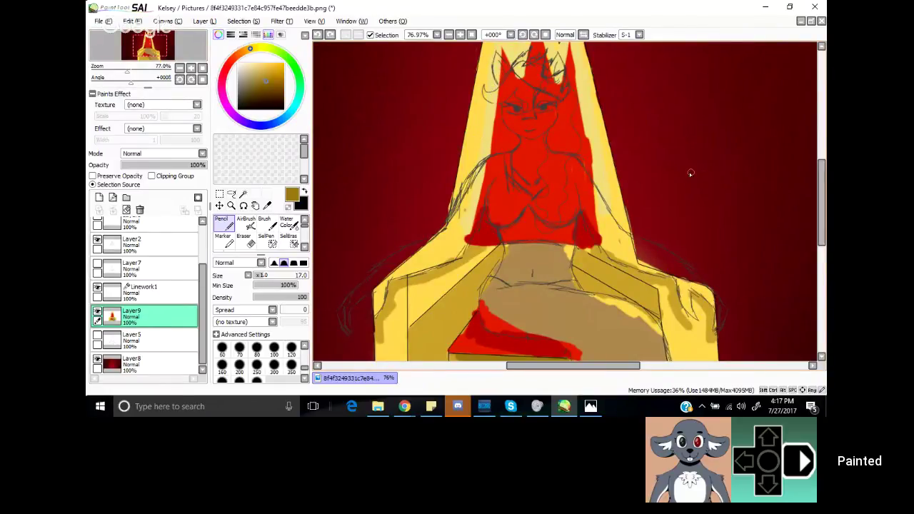
Step: Soften the gold shading on both armrests and their inner faces with the Blur brush at size 41
left_click(304, 247)
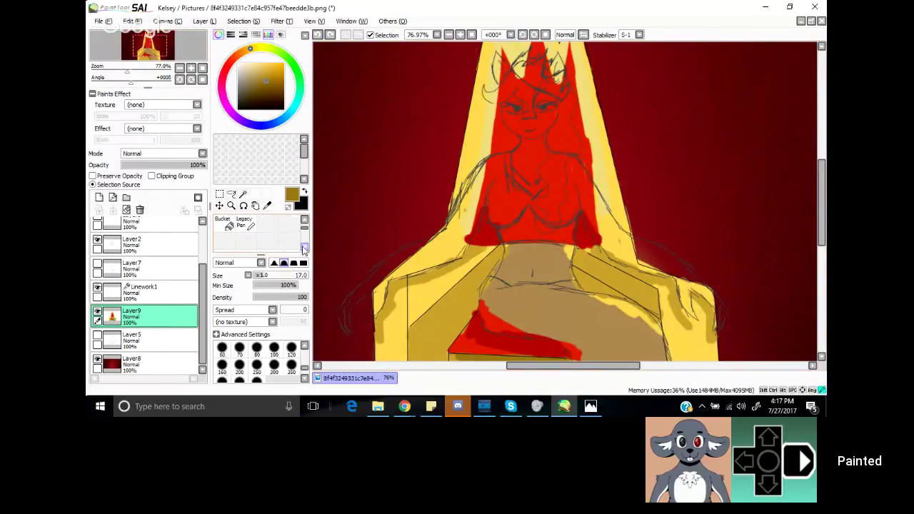
left_click(304, 247)
left_click(289, 241)
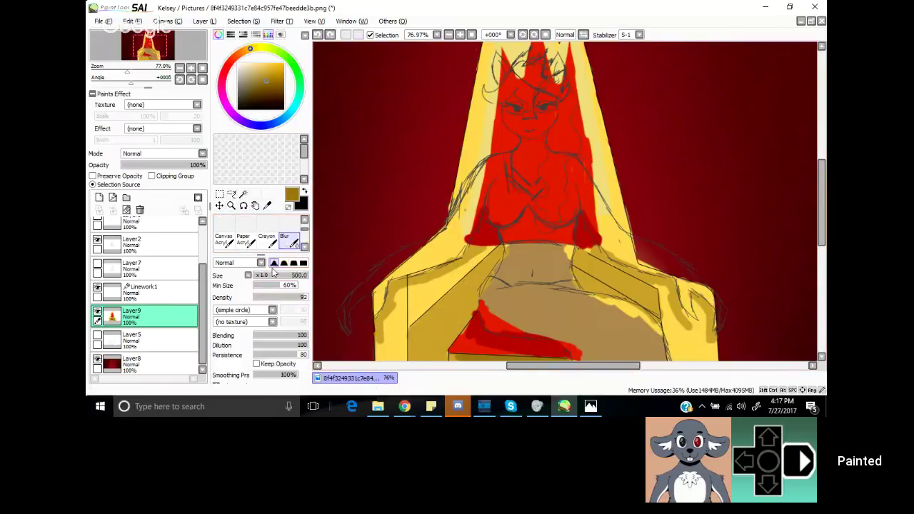
left_click(276, 276)
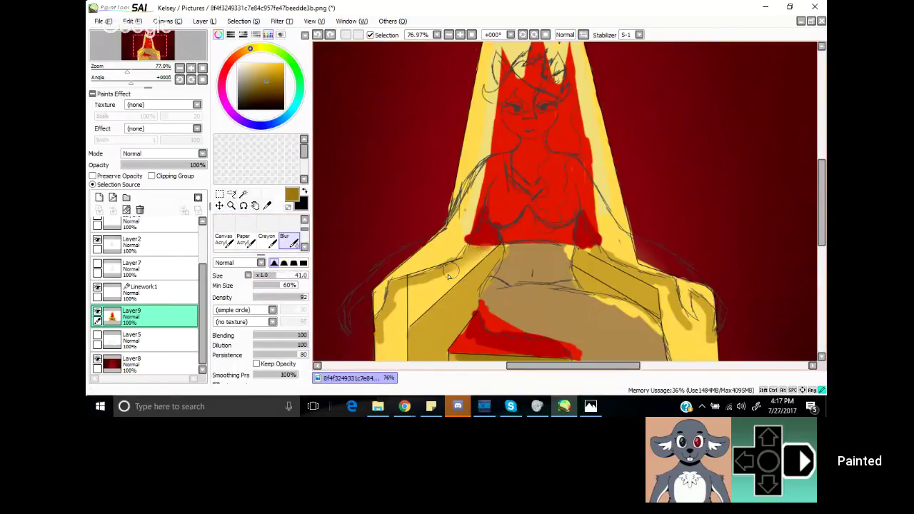
mouse_move(451, 271)
left_mouse_down()
mouse_move(417, 284)
mouse_move(389, 313)
mouse_move(380, 344)
left_mouse_up()
mouse_move(451, 300)
left_mouse_down()
mouse_move(436, 306)
mouse_move(482, 257)
mouse_move(431, 330)
mouse_move(443, 317)
left_mouse_up()
mouse_move(606, 261)
left_mouse_down()
mouse_move(616, 257)
mouse_move(592, 272)
mouse_move(628, 307)
mouse_move(667, 304)
mouse_move(705, 343)
mouse_move(684, 305)
left_mouse_up()
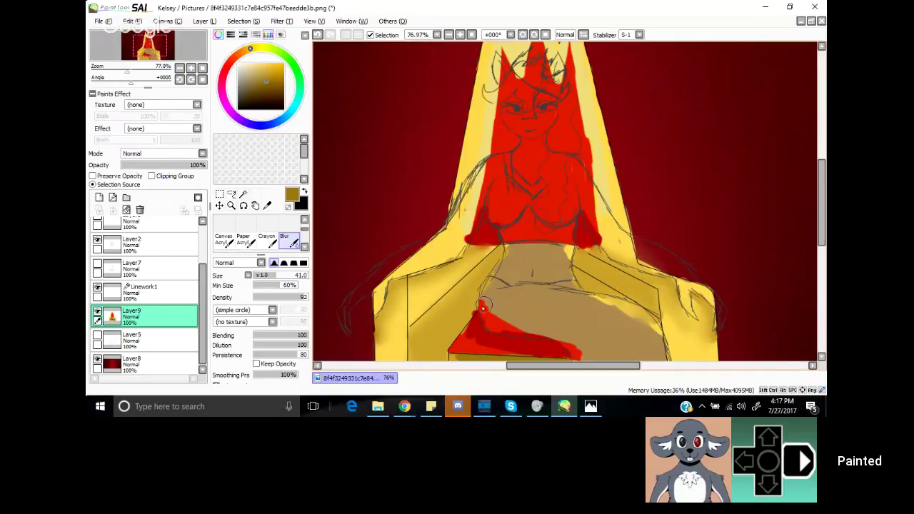
Step: Blur the shading on the red cushion, the backrest's lower corners and the seat front
mouse_move(479, 307)
left_mouse_down()
mouse_move(474, 342)
mouse_move(465, 324)
mouse_move(481, 354)
mouse_move(463, 345)
mouse_move(484, 349)
mouse_move(497, 335)
mouse_move(569, 350)
mouse_move(515, 347)
mouse_move(546, 362)
left_mouse_up()
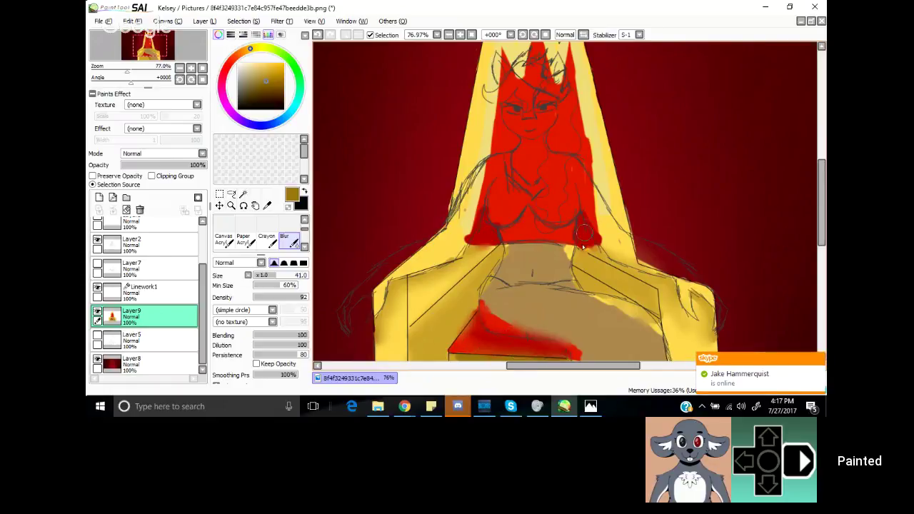
mouse_move(582, 247)
left_mouse_down()
mouse_move(607, 248)
mouse_move(472, 246)
mouse_move(489, 257)
left_mouse_up()
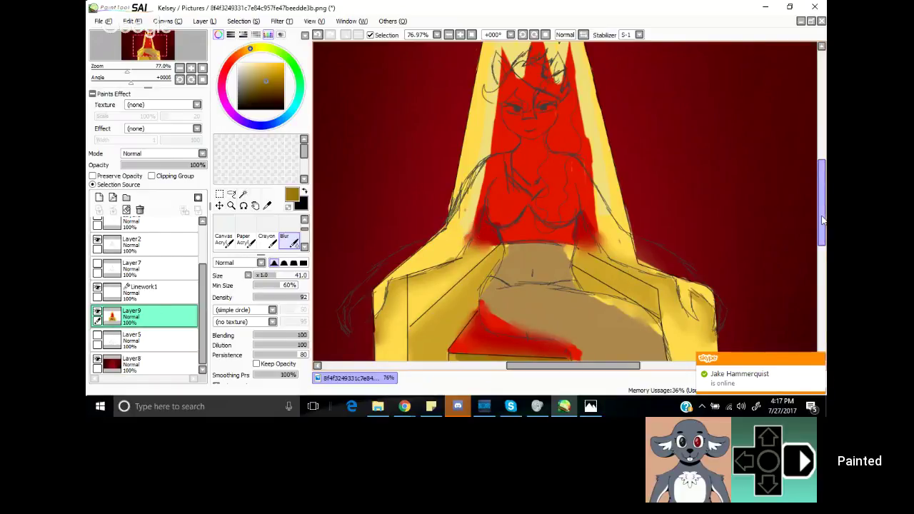
left_click_drag(822, 222, 823, 254)
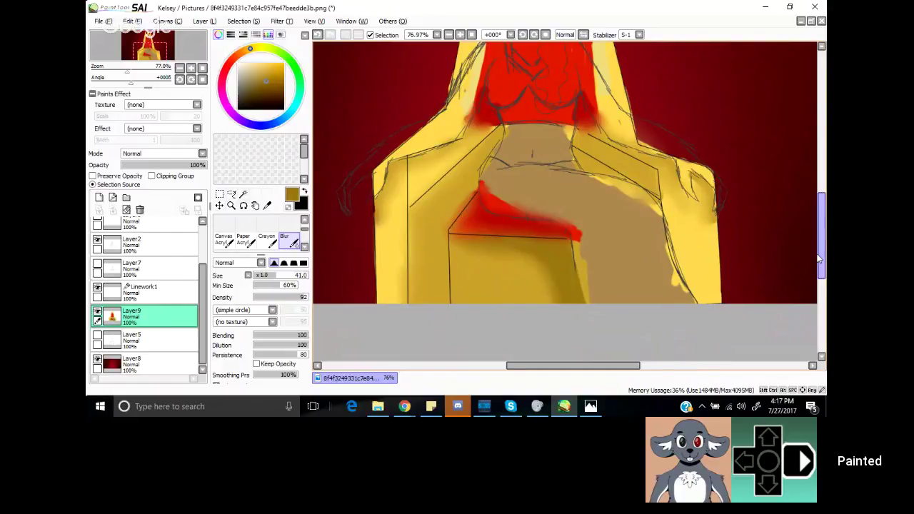
Step: Blur the edges between the red upholstery and the gold frame all around the throne's backrest
left_click_drag(820, 259, 820, 194)
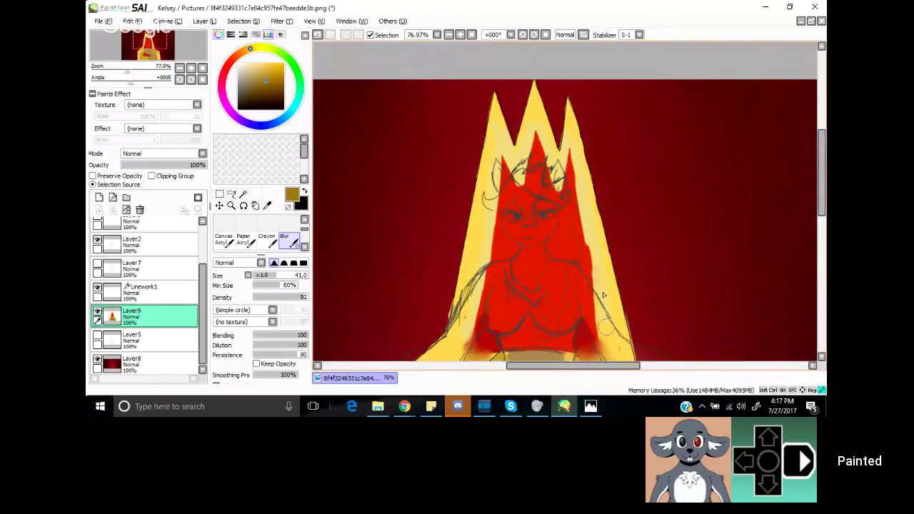
left_click_drag(603, 294, 593, 248)
mouse_move(596, 248)
left_mouse_down()
mouse_move(577, 159)
mouse_move(577, 171)
mouse_move(563, 152)
mouse_move(595, 270)
mouse_move(584, 238)
mouse_move(594, 281)
mouse_move(570, 175)
mouse_move(597, 319)
mouse_move(587, 292)
mouse_move(592, 363)
left_mouse_up()
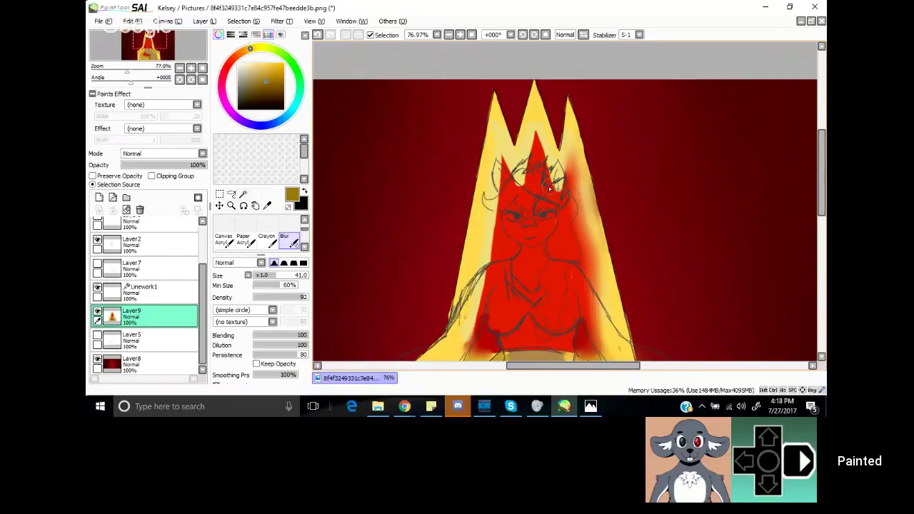
mouse_move(555, 236)
left_mouse_down()
mouse_move(536, 168)
mouse_move(517, 166)
mouse_move(466, 361)
mouse_move(493, 214)
mouse_move(483, 266)
mouse_move(480, 257)
left_mouse_up()
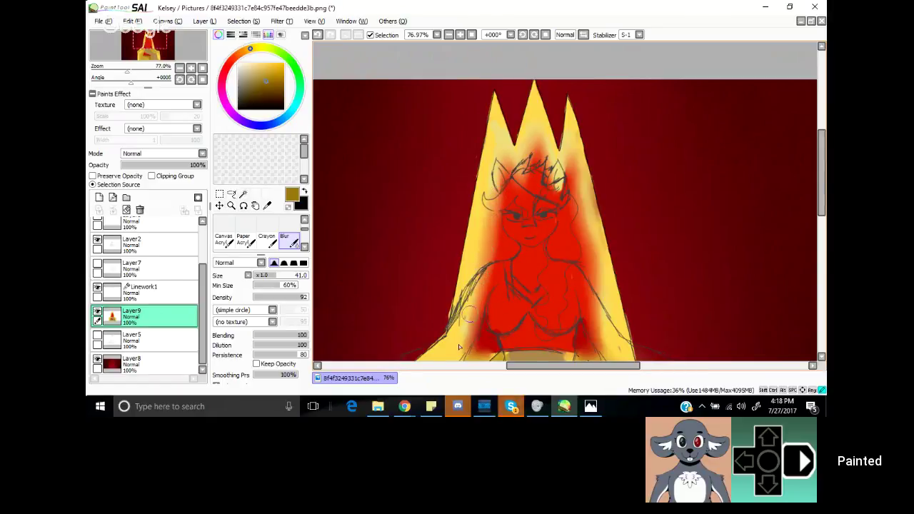
mouse_move(475, 328)
left_mouse_down()
mouse_move(472, 364)
mouse_move(490, 354)
mouse_move(490, 361)
mouse_move(549, 353)
left_mouse_up()
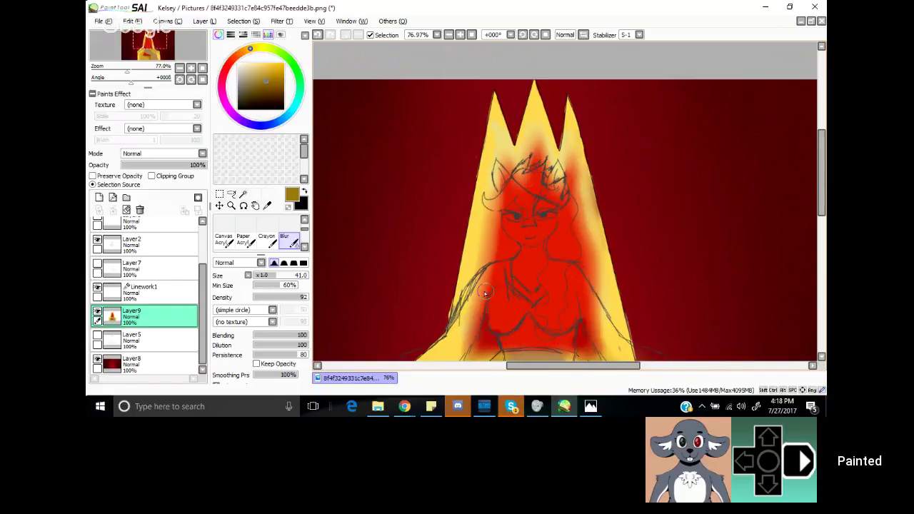
Step: Mix a muted olive brown and paint shadows at the base of both armrests with the Pencil
mouse_move(130, 71)
left_mouse_down()
mouse_move(110, 72)
mouse_move(126, 56)
left_mouse_up()
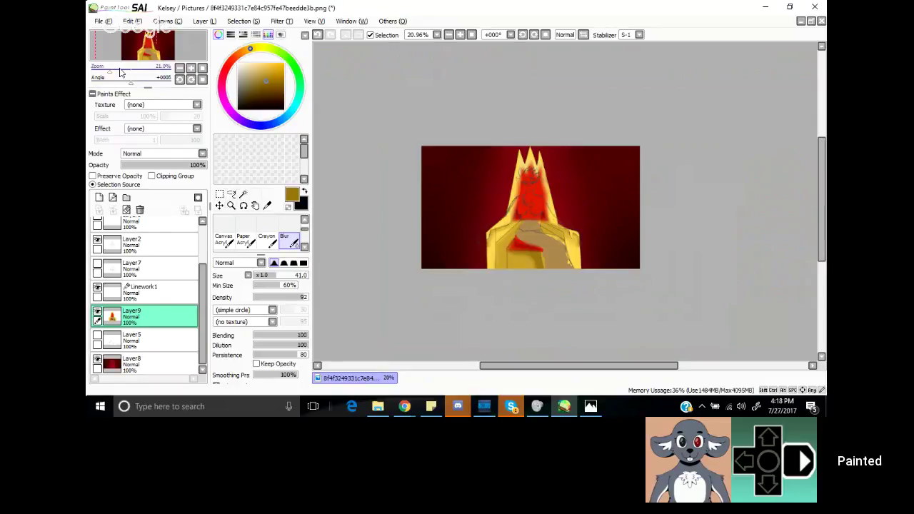
left_click_drag(120, 71, 123, 74)
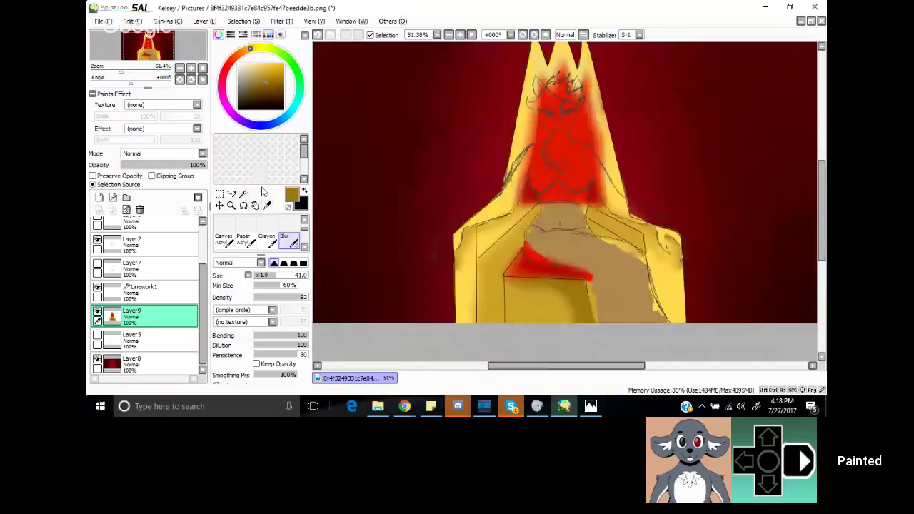
left_click(267, 94)
left_click_drag(265, 92, 249, 86)
left_click(305, 222)
left_click(305, 219)
left_click(305, 220)
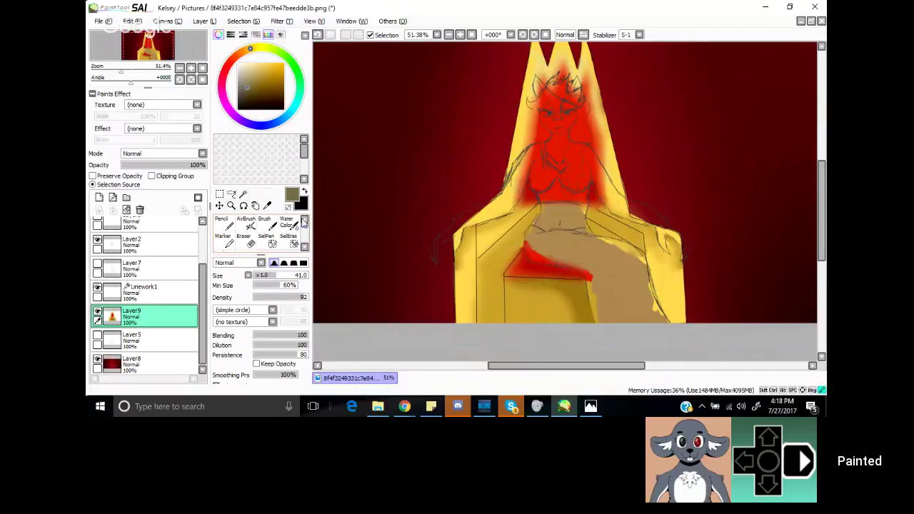
key("n")
mouse_move(651, 293)
left_mouse_down()
mouse_move(671, 323)
mouse_move(678, 311)
mouse_move(654, 290)
mouse_move(671, 314)
left_mouse_up()
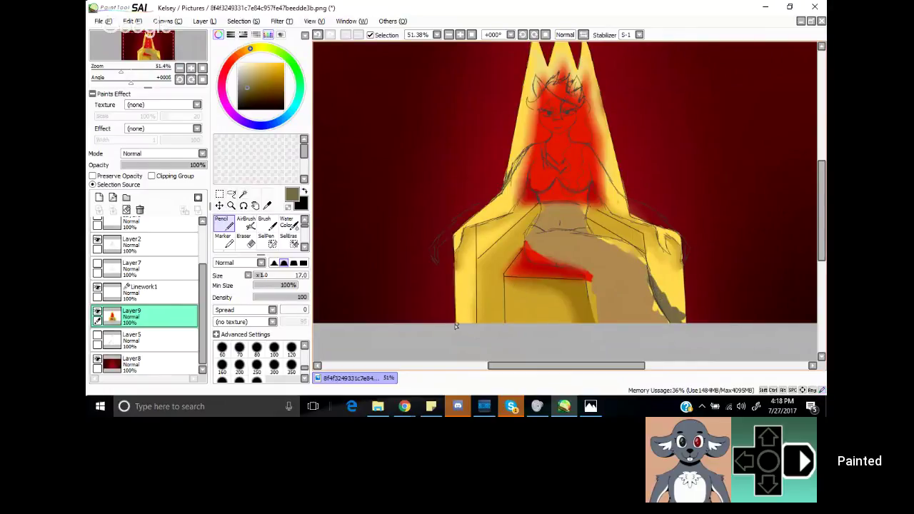
mouse_move(461, 307)
left_mouse_down()
mouse_move(464, 334)
mouse_move(467, 292)
mouse_move(478, 324)
mouse_move(478, 299)
mouse_move(475, 291)
mouse_move(470, 319)
left_mouse_up()
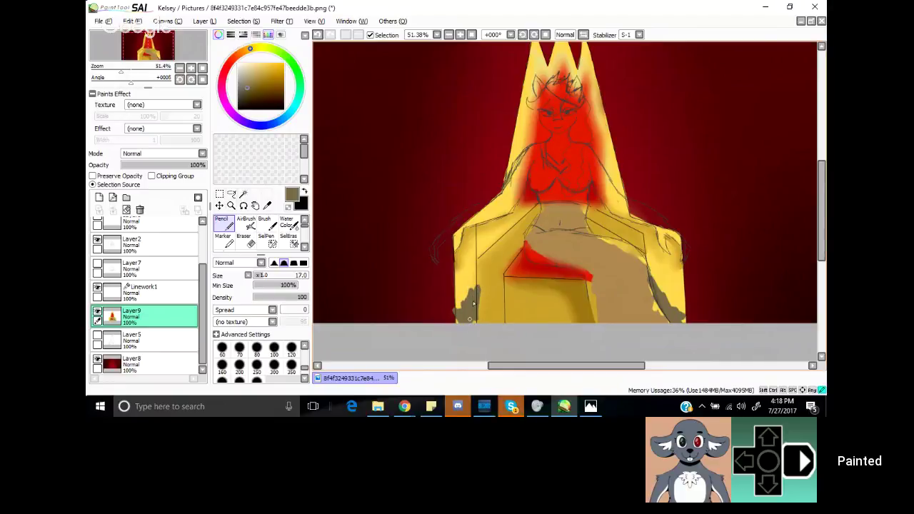
Step: Blur the olive shadows at the base of both armrests with the Blur brush at size 41
scroll(293, 235, "down", 2)
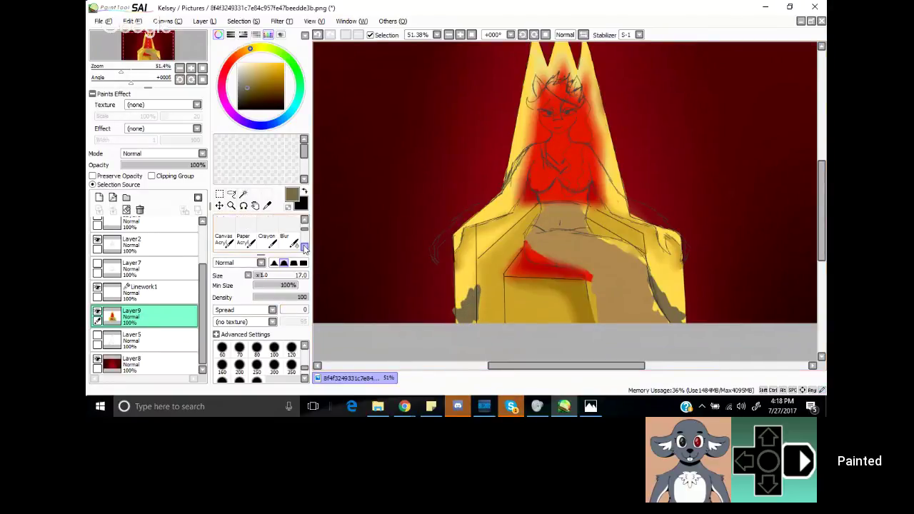
left_click(291, 242)
mouse_move(466, 299)
left_mouse_down()
mouse_move(461, 314)
mouse_move(457, 298)
mouse_move(471, 285)
mouse_move(477, 320)
mouse_move(468, 329)
mouse_move(474, 288)
mouse_move(475, 324)
left_mouse_up()
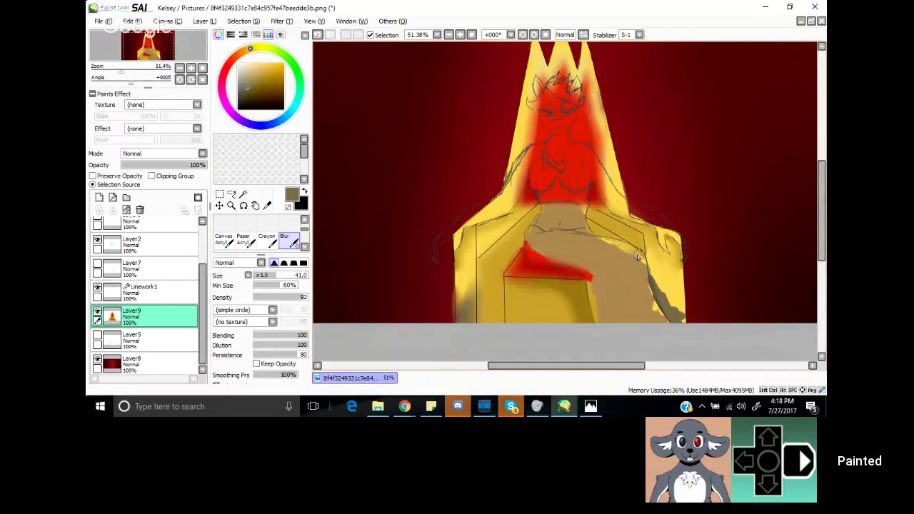
mouse_move(641, 263)
left_mouse_down()
mouse_move(676, 344)
mouse_move(678, 307)
mouse_move(678, 331)
mouse_move(657, 273)
mouse_move(667, 303)
left_mouse_up()
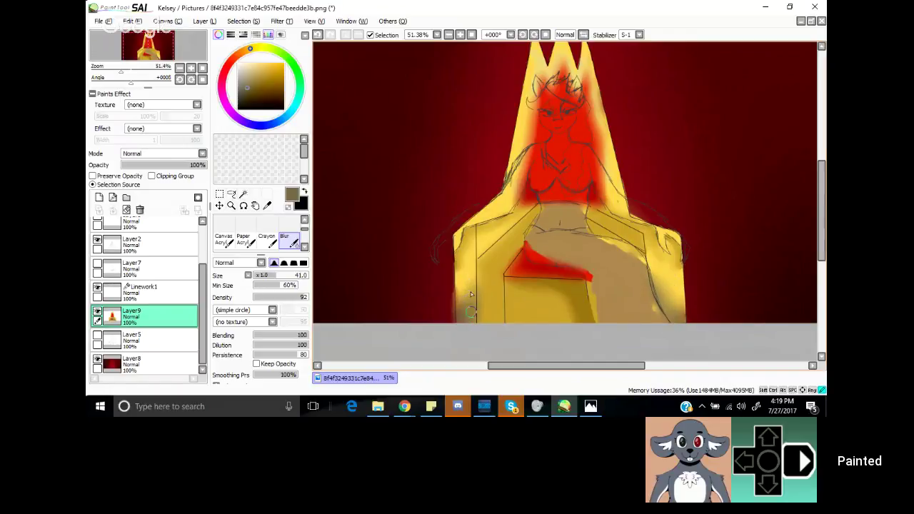
Step: Paint an olive brown shadow band along the base of the seat with the Pencil
left_click(304, 220)
left_click(304, 219)
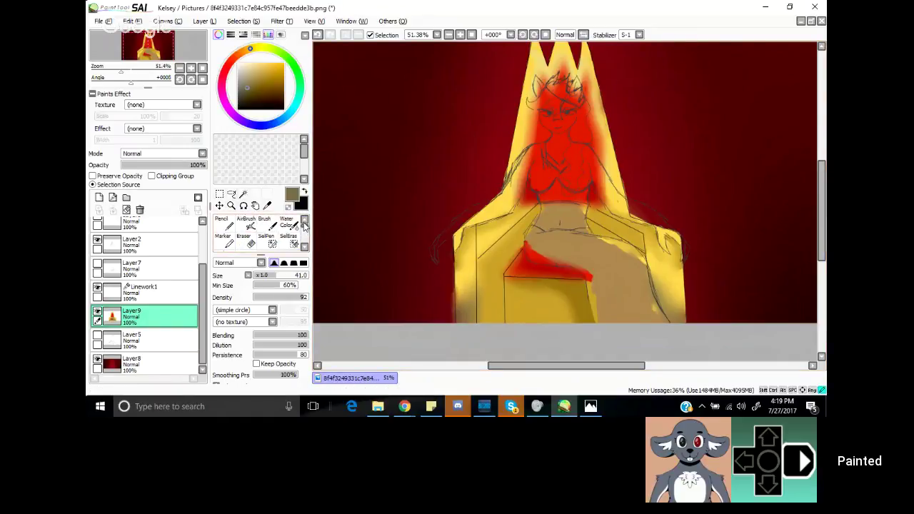
left_click(223, 223)
mouse_move(594, 318)
left_mouse_down()
mouse_move(472, 318)
mouse_move(472, 296)
mouse_move(511, 323)
mouse_move(471, 301)
left_mouse_up()
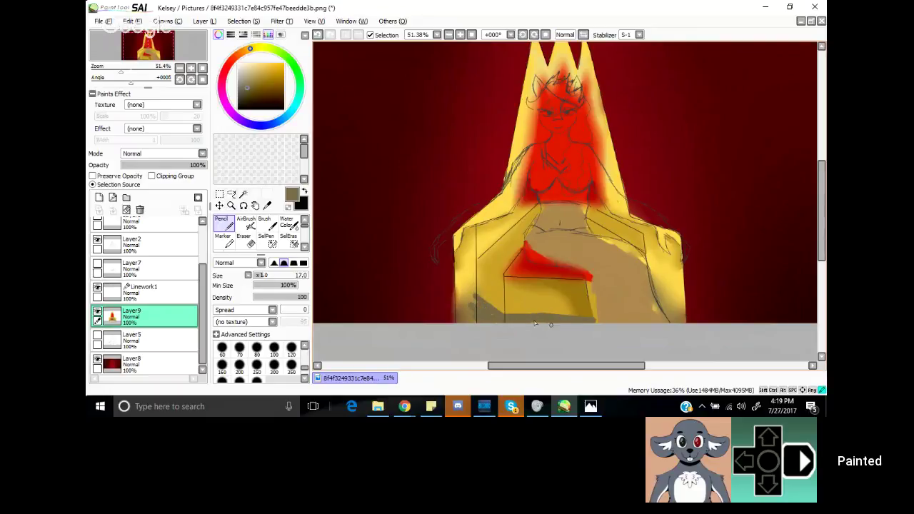
mouse_move(534, 324)
left_mouse_down()
mouse_move(586, 317)
mouse_move(575, 316)
mouse_move(599, 299)
mouse_move(589, 326)
mouse_move(581, 314)
mouse_move(502, 316)
left_mouse_up()
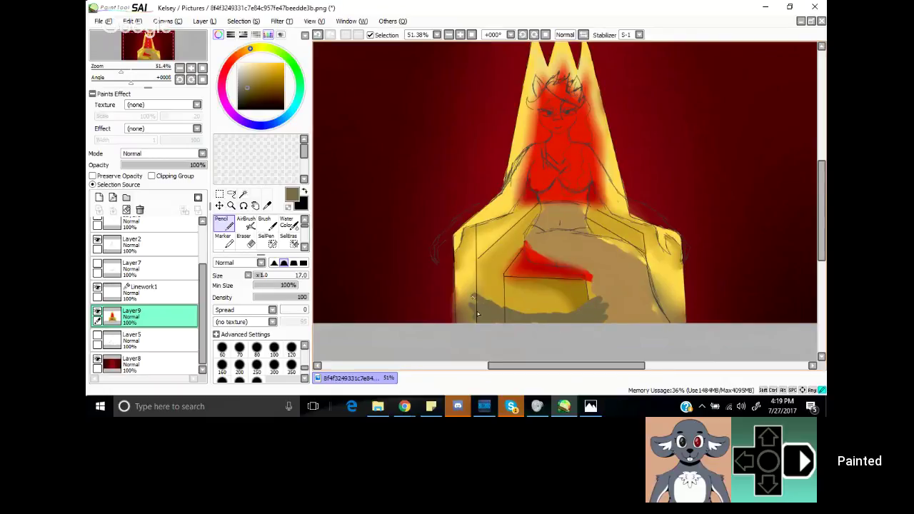
Step: Soften the olive shadow across the seat's base into the gold with the Blur brush
left_click(304, 246)
left_click(304, 219)
left_click(289, 223)
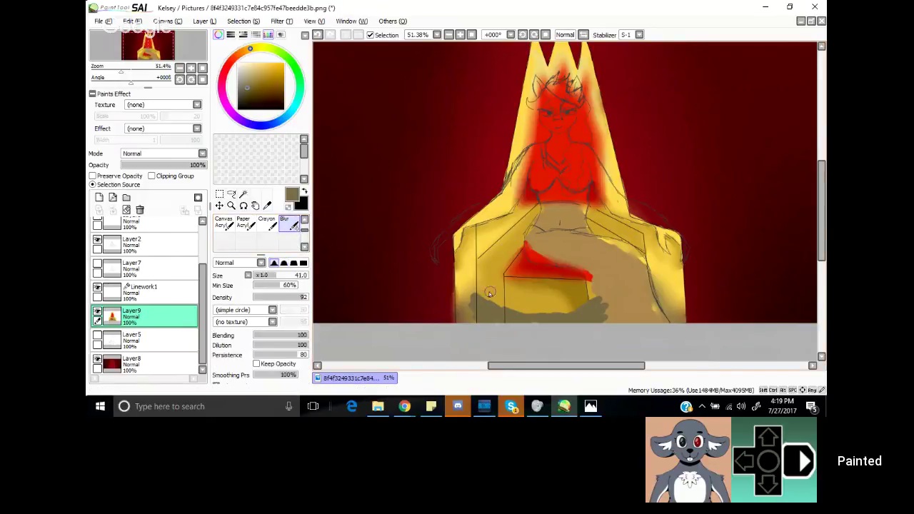
mouse_move(463, 297)
left_mouse_down()
mouse_move(547, 337)
mouse_move(518, 310)
mouse_move(482, 297)
mouse_move(587, 312)
mouse_move(563, 320)
mouse_move(601, 313)
mouse_move(593, 279)
mouse_move(606, 294)
mouse_move(580, 322)
mouse_move(502, 295)
mouse_move(492, 298)
mouse_move(503, 315)
mouse_move(481, 322)
mouse_move(489, 294)
mouse_move(531, 315)
mouse_move(533, 302)
mouse_move(552, 300)
mouse_move(606, 321)
left_mouse_up()
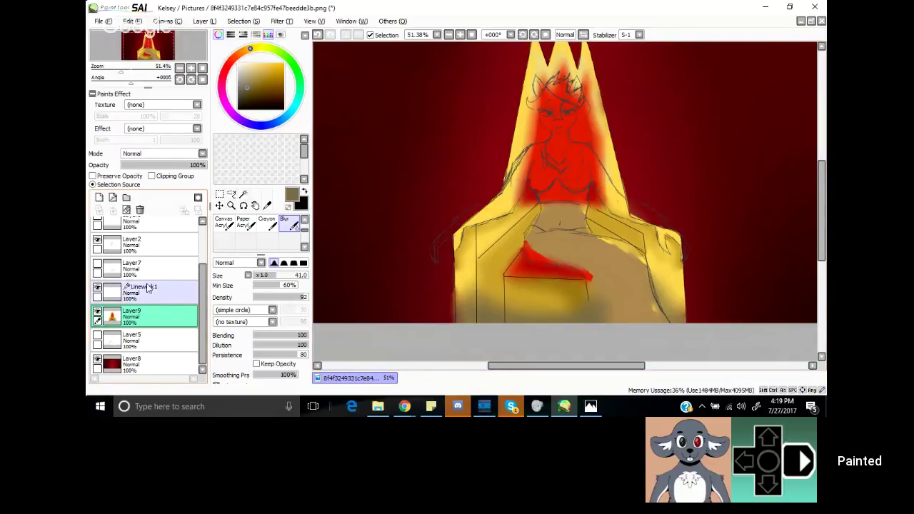
Step: Add a new linework layer directly above the sketch on Layer2
left_click(98, 288)
left_click(98, 288)
left_click(140, 293)
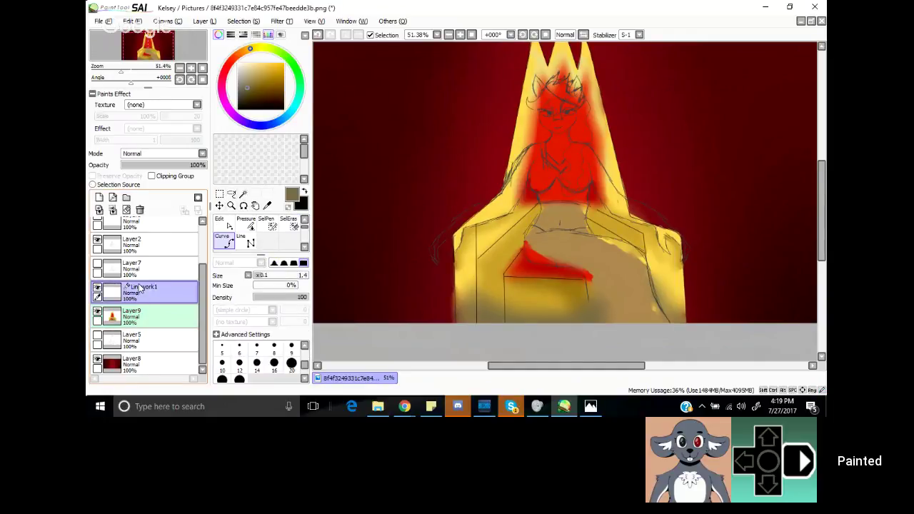
left_click(143, 267)
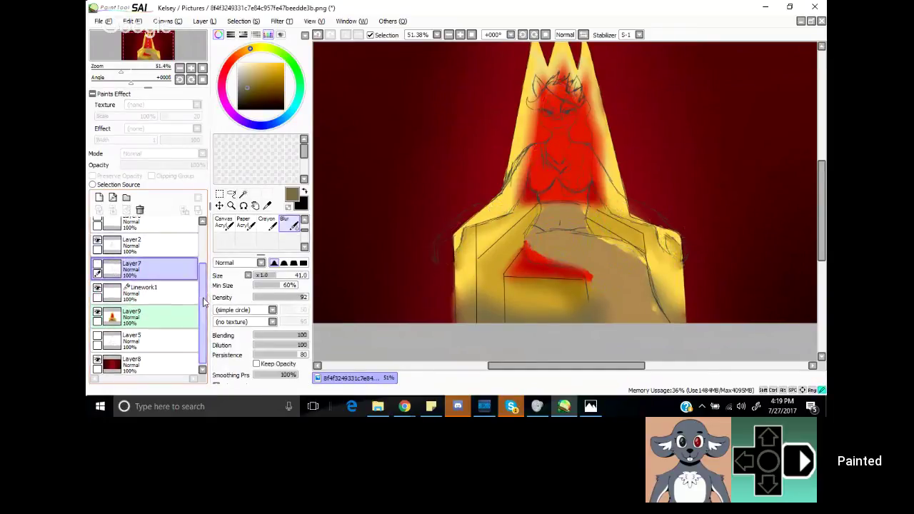
scroll(190, 279, "up", 2)
left_click(160, 287)
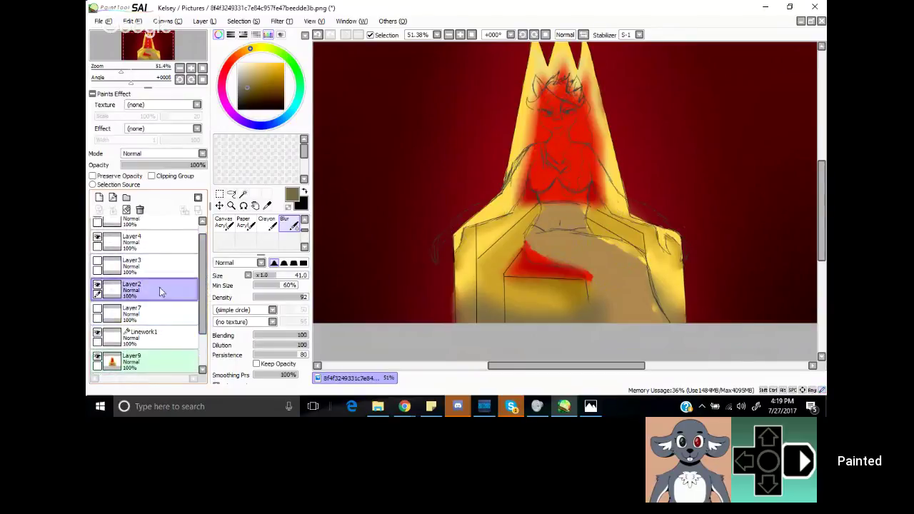
left_click(112, 197)
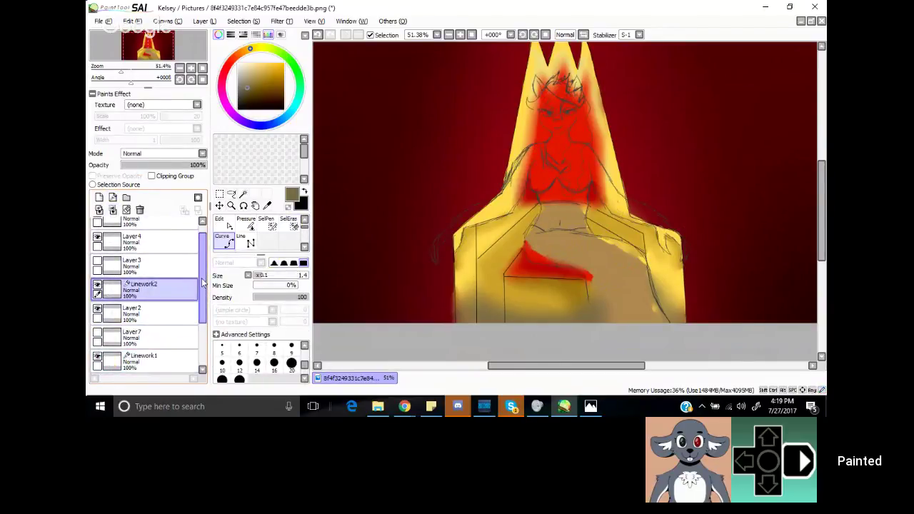
Step: Hide the dark red background on Layer8 and set the drawing colour to black
scroll(104, 360, "down", 3)
left_click(98, 361)
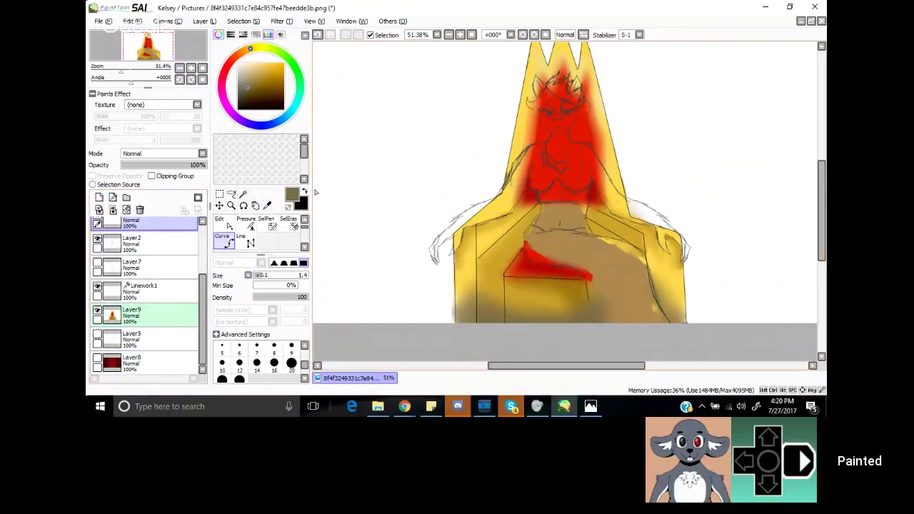
left_click_drag(247, 97, 248, 108)
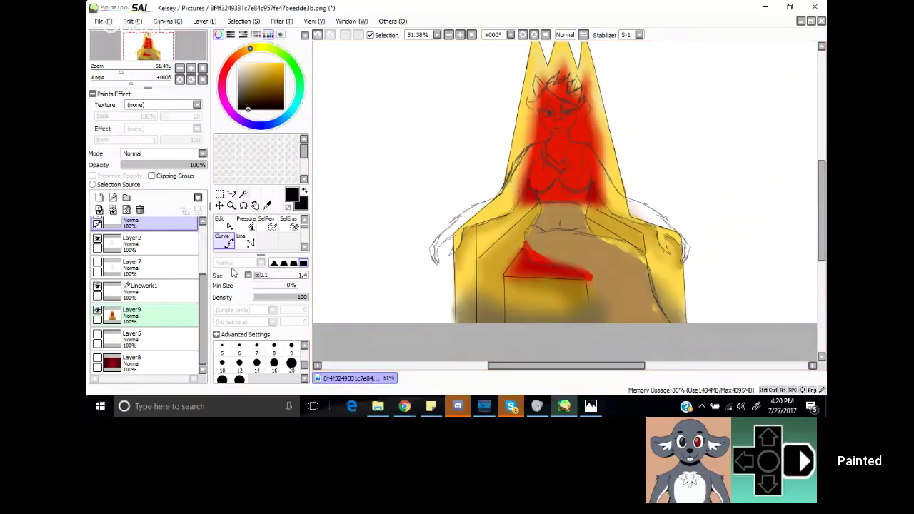
Step: Trace the figure's legs, torso and the arm on the viewer's left on the new linework layer with the Curve tool
scroll(203, 281, "up", 1)
scroll(204, 281, "up", 3)
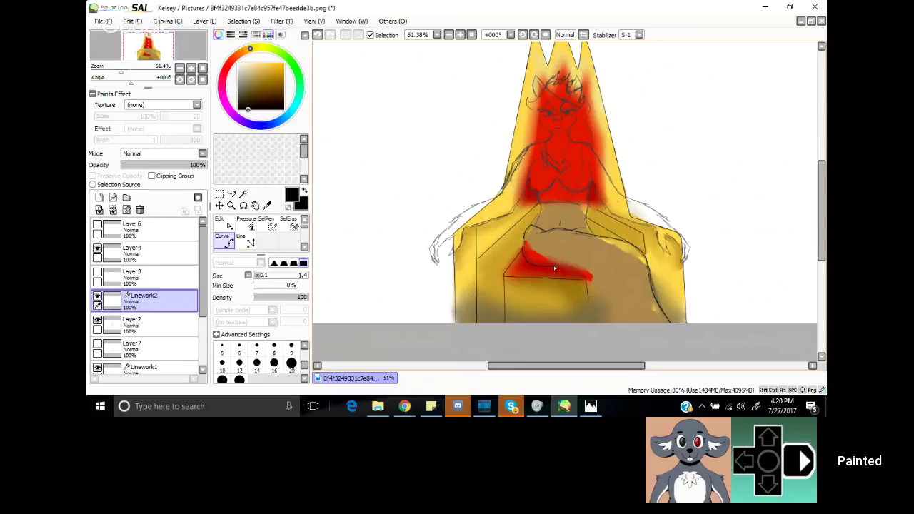
left_click_drag(557, 269, 583, 274)
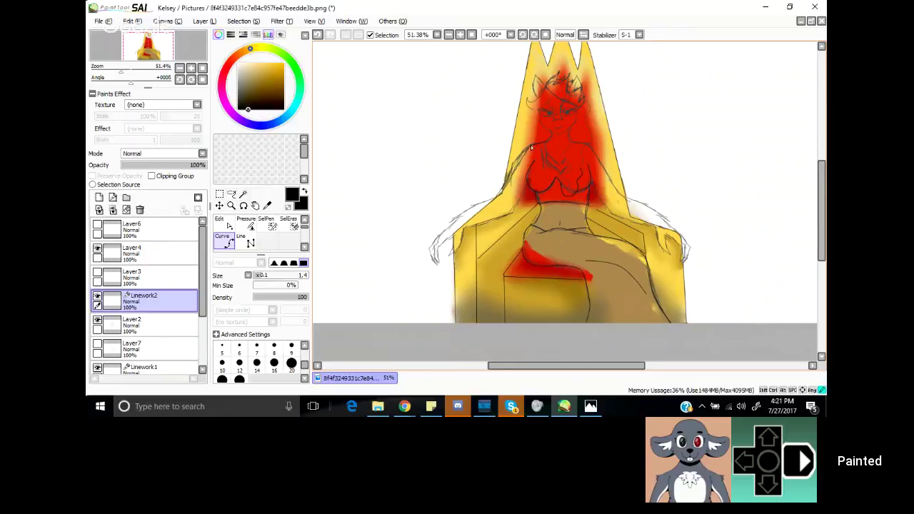
mouse_move(531, 145)
left_mouse_down()
mouse_move(496, 199)
mouse_move(463, 212)
mouse_move(433, 265)
left_mouse_up()
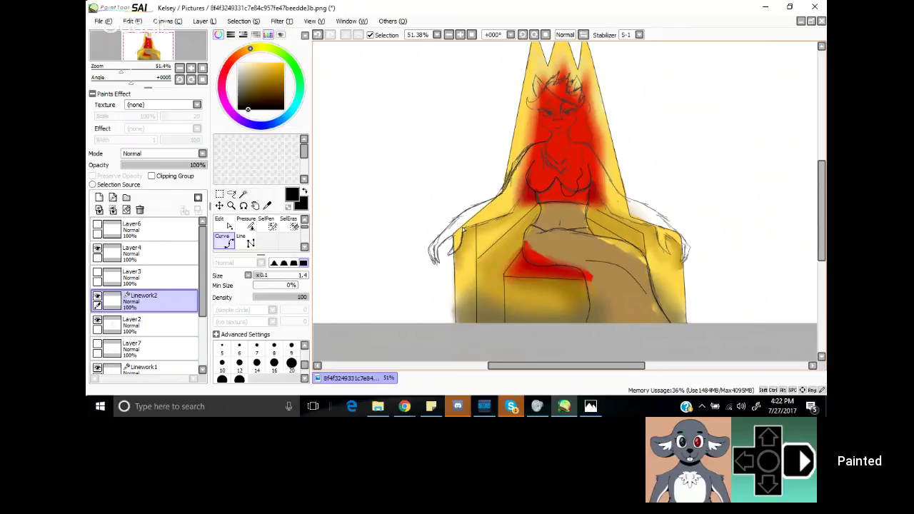
left_click_drag(460, 229, 508, 212)
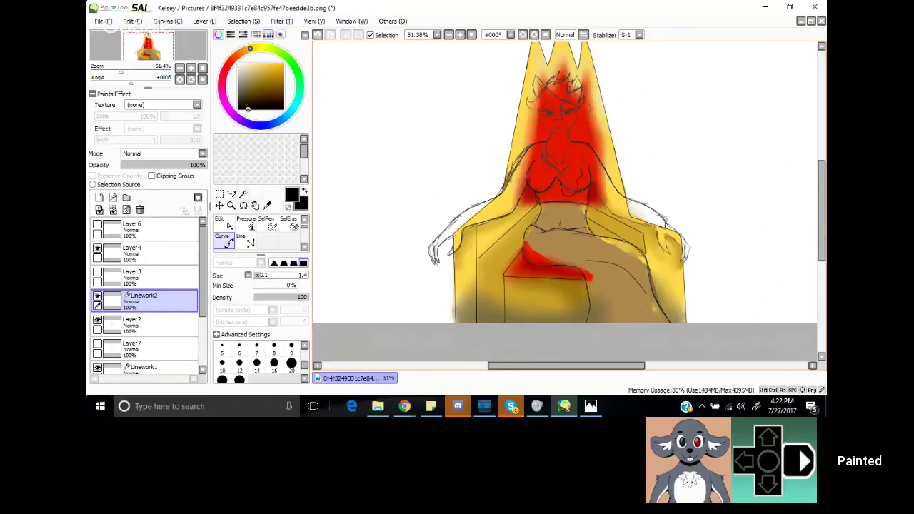
Step: Trace the fingers of the hand resting on the armrest at the viewer's right
left_click(688, 248)
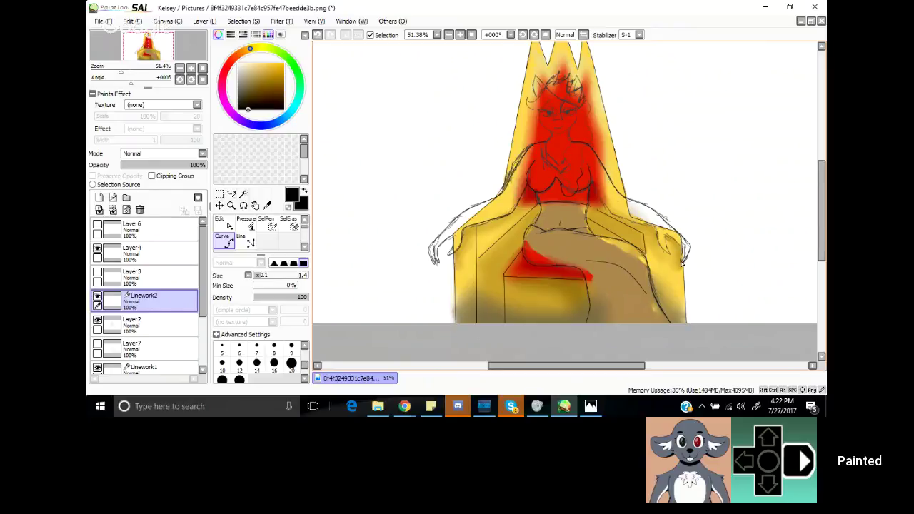
left_click(683, 255)
left_click(683, 247)
left_click_drag(682, 247, 679, 246)
left_click(681, 259)
left_click(679, 253)
left_click(667, 236)
Step: Draw a wavy, pointed shape hanging beside the torso along the inside of each arm
left_click_drag(115, 71, 137, 74)
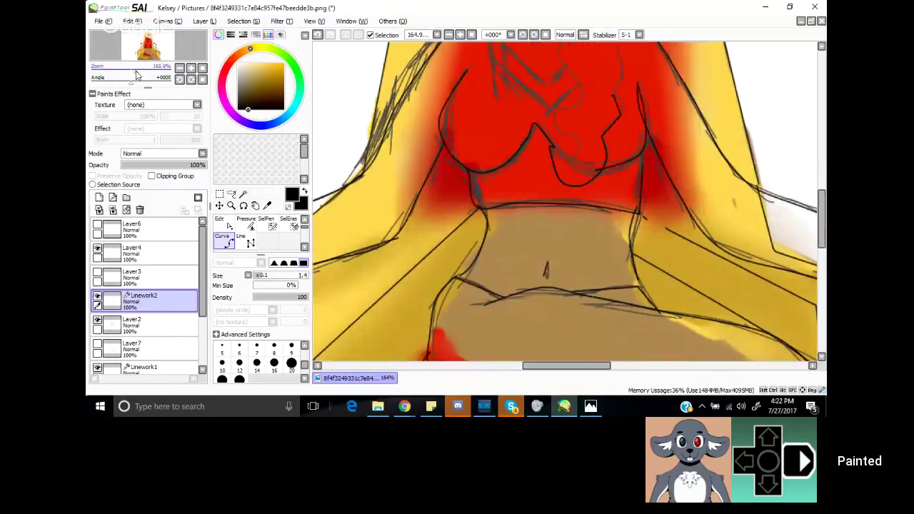
scroll(609, 264, "up", 3)
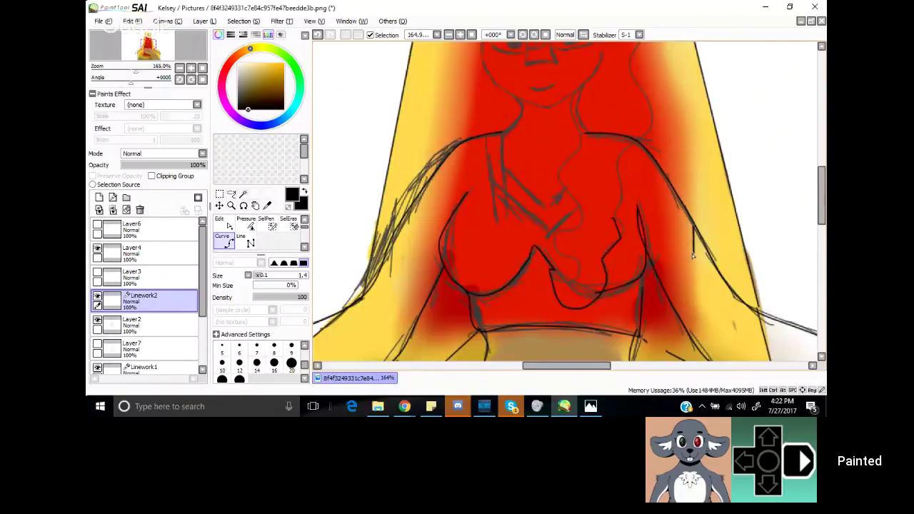
left_click_drag(692, 230, 685, 269)
left_click_drag(675, 306, 667, 337)
left_click(666, 341)
left_click(660, 301)
left_click(653, 291)
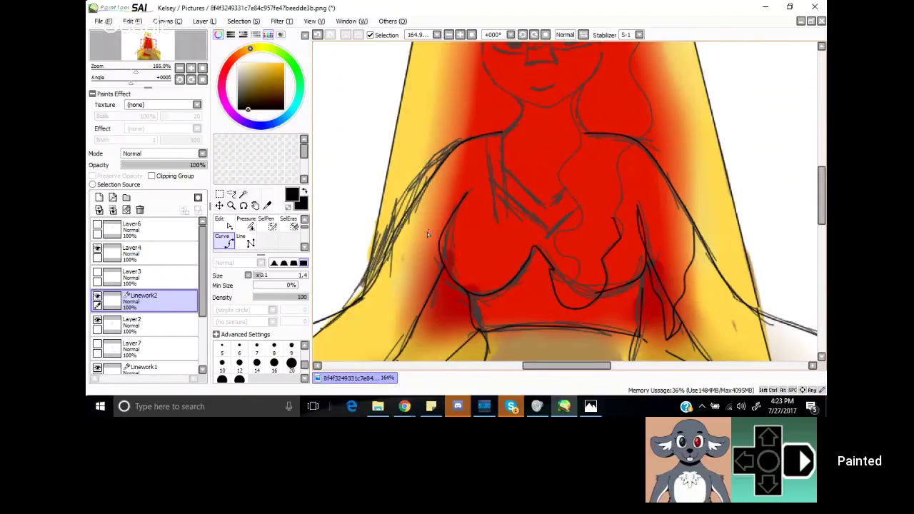
mouse_move(399, 230)
left_mouse_down()
mouse_move(427, 336)
mouse_move(443, 287)
left_mouse_up()
double_click(448, 279)
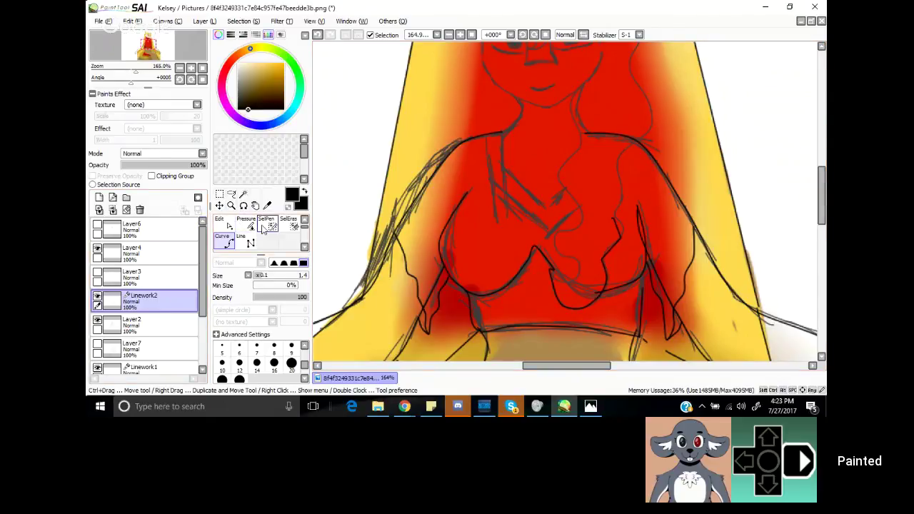
Step: Erase the bust's outer line on the viewer's right and redraw it as a smooth curve
scroll(263, 229, "up", 1)
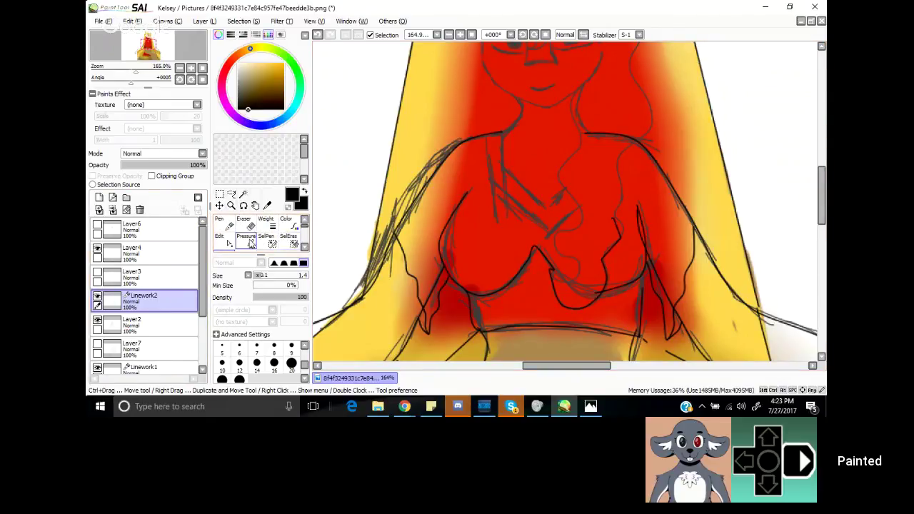
left_click(250, 225)
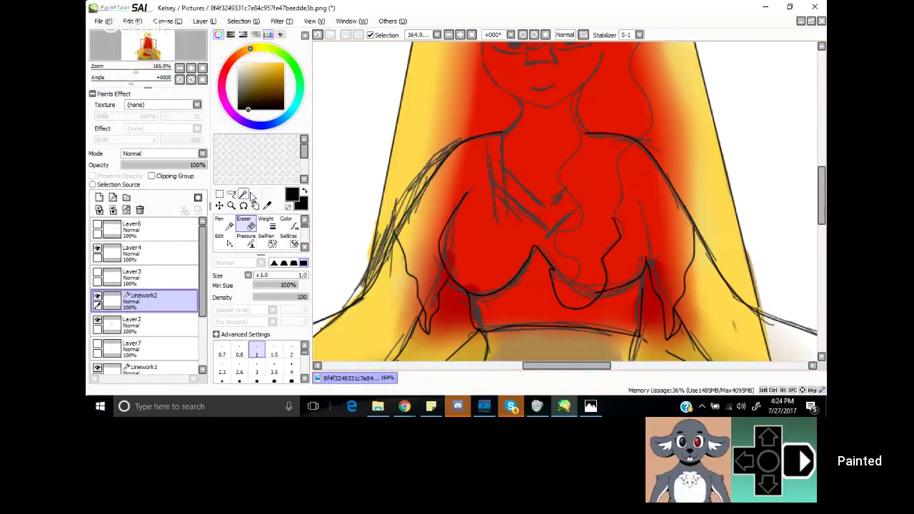
left_click(305, 247)
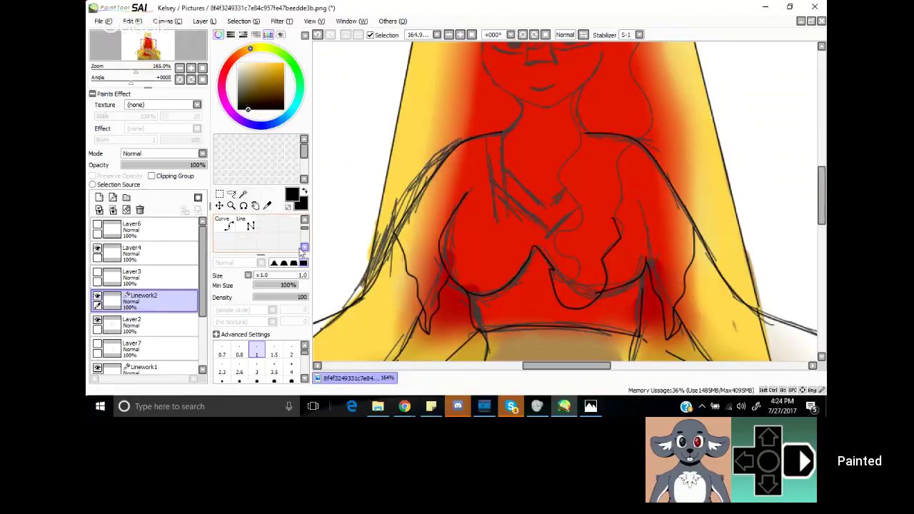
left_click(224, 225)
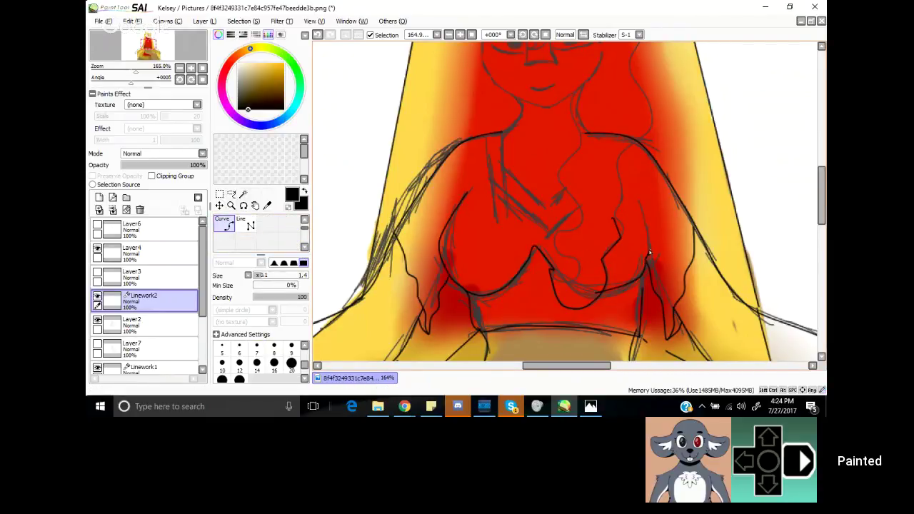
left_click(644, 220)
double_click(627, 191)
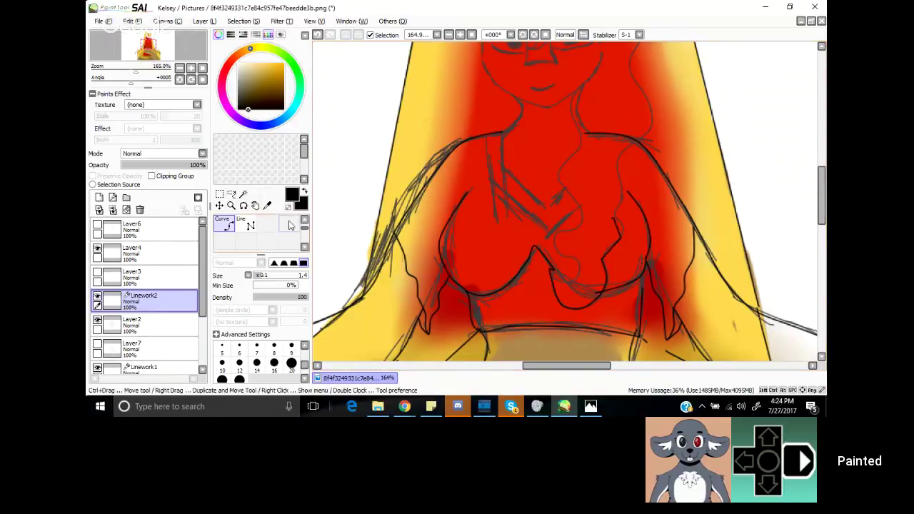
Step: Move the control points where the redrawn bust curve meets the lower bust line so the strokes join
scroll(258, 239, "up", 2)
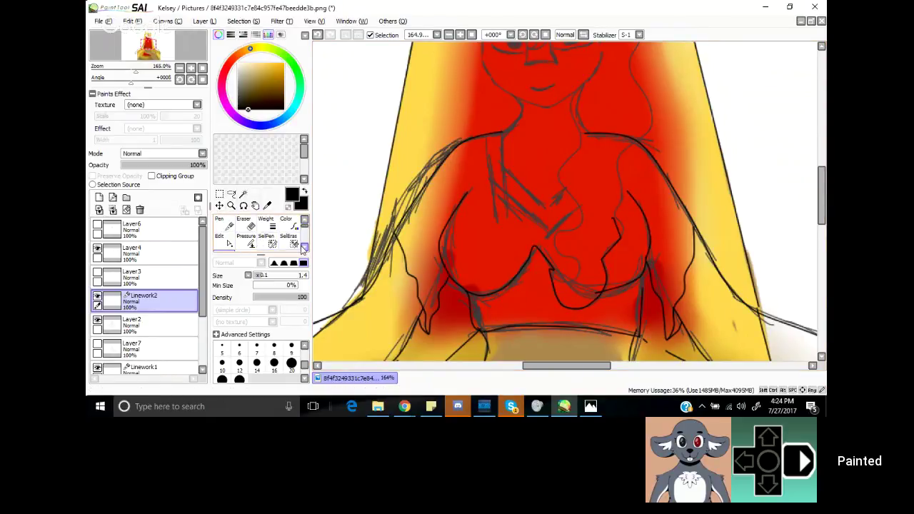
left_click(223, 245)
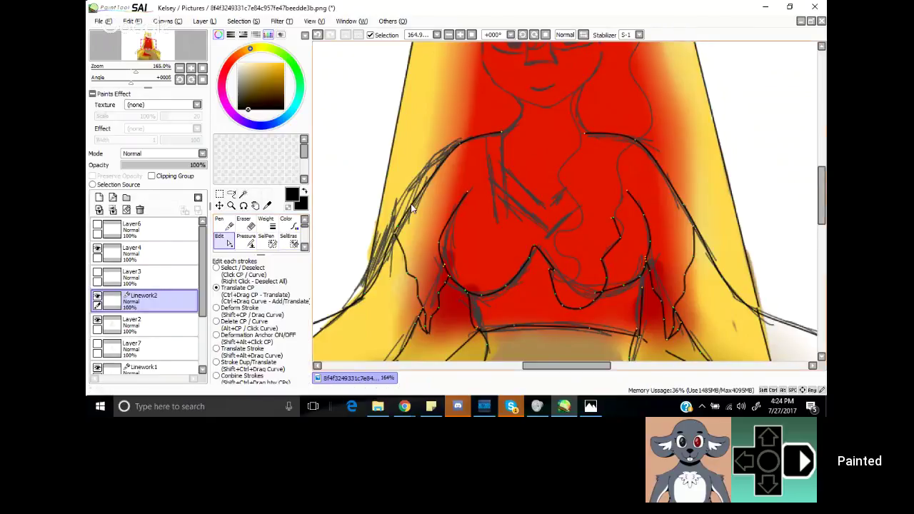
left_click_drag(643, 259, 649, 258)
left_click(651, 273)
left_click_drag(646, 263, 648, 264)
Step: Reshape the outer line of the long hair lock and extend it over the shoulder to beside the face
left_click(617, 234)
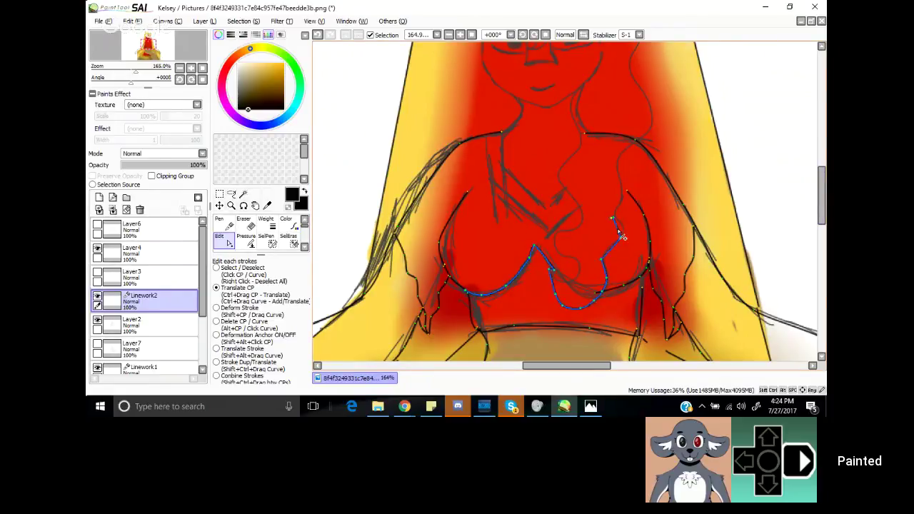
mouse_move(618, 237)
left_mouse_down()
mouse_move(635, 132)
mouse_move(631, 73)
left_mouse_up()
left_click_drag(620, 169, 622, 191)
mouse_move(622, 133)
left_mouse_down()
mouse_move(649, 134)
mouse_move(636, 139)
left_mouse_up()
mouse_move(645, 118)
left_mouse_down()
mouse_move(654, 115)
mouse_move(640, 135)
mouse_move(648, 128)
left_mouse_up()
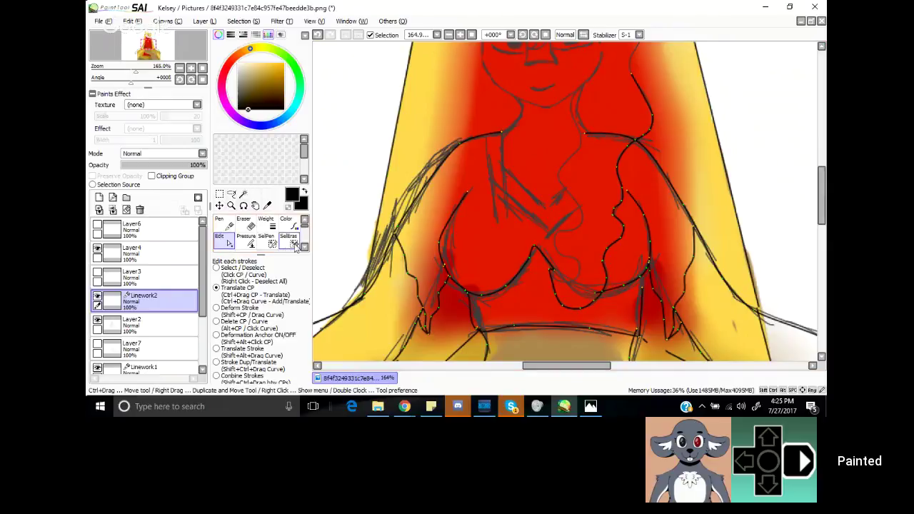
Step: Trace the inner edge of the hair lock from the chest up to the neck with the Curve tool
scroll(233, 247, "down", 1)
left_click(229, 245)
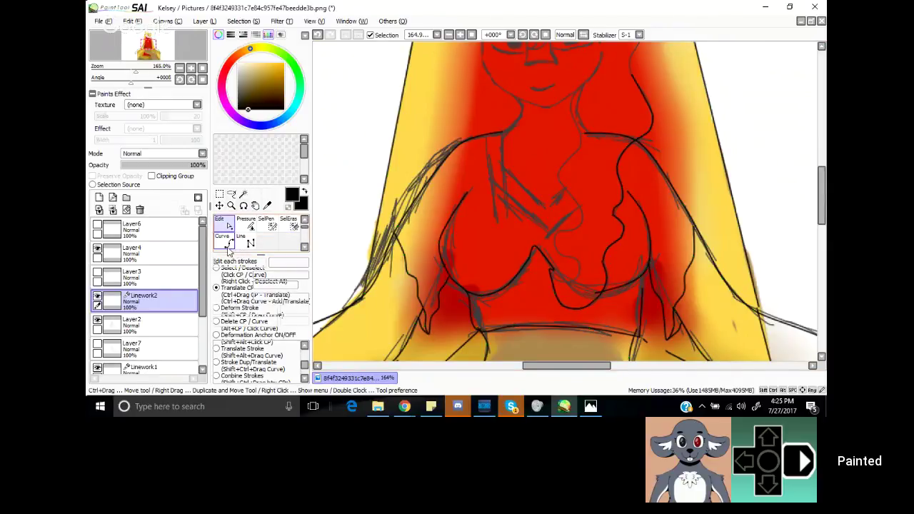
left_click(548, 275)
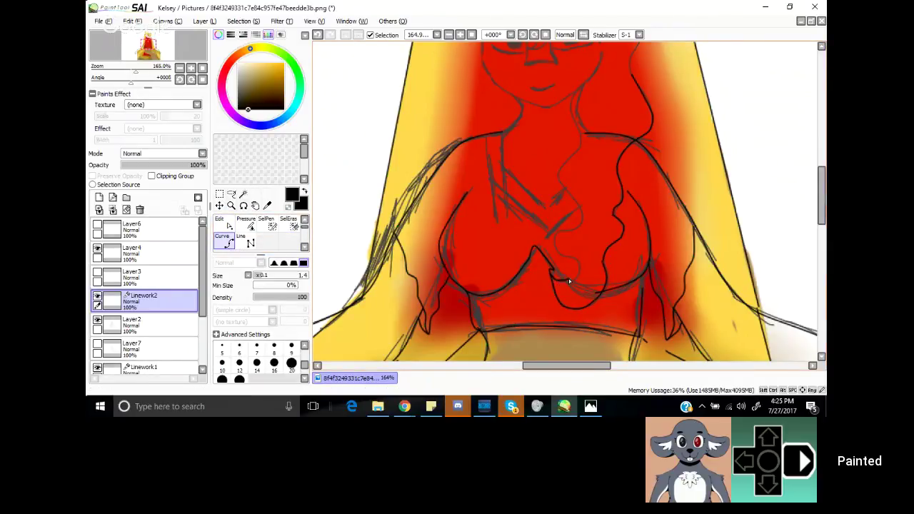
left_click(576, 275)
left_click(552, 239)
double_click(576, 90)
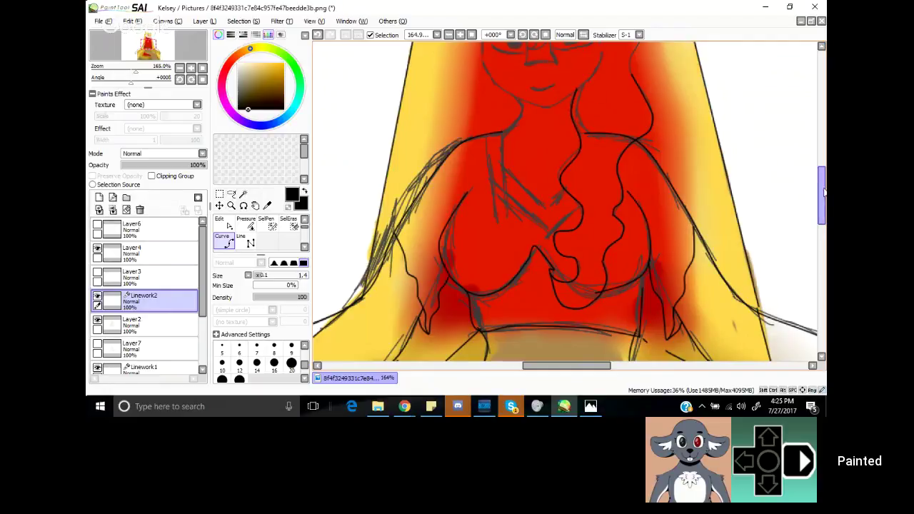
Step: Extend the hair's outer line up to the crown and trace the ear on the viewer's right with the Curve tool
left_click_drag(821, 189, 816, 157)
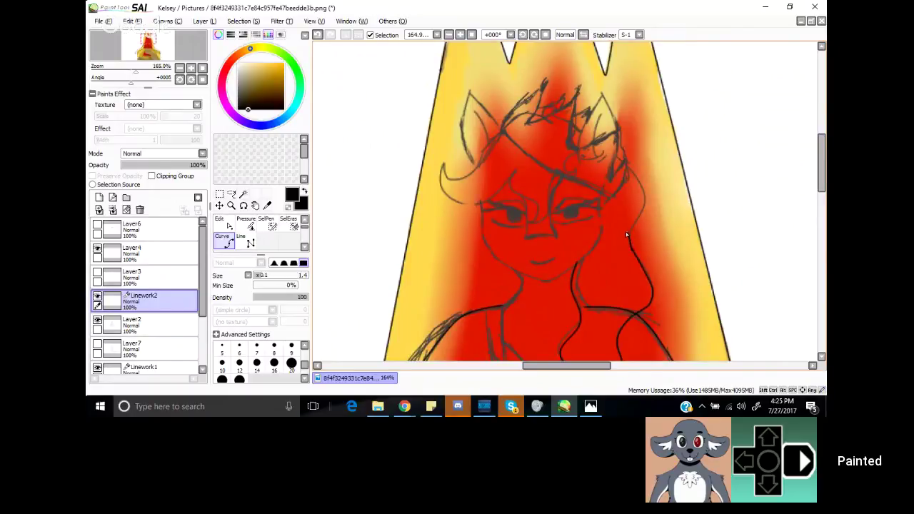
left_click_drag(638, 206, 630, 171)
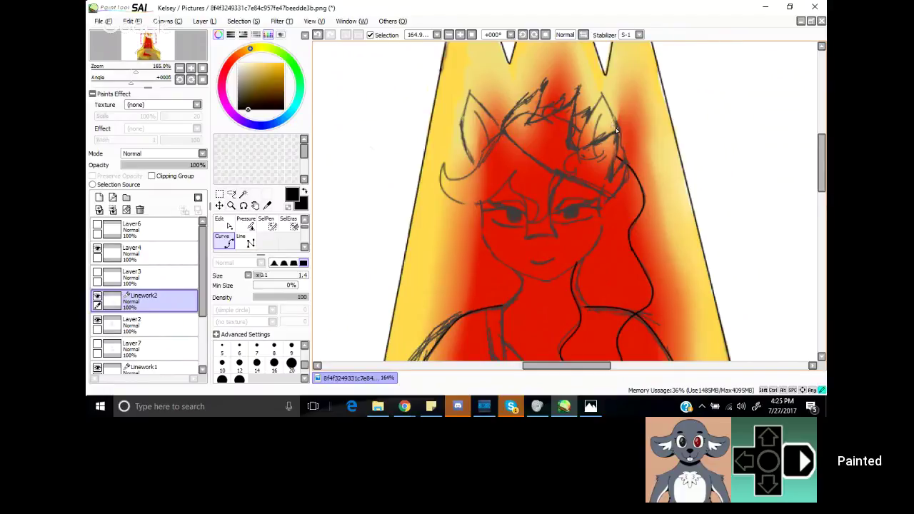
left_click_drag(618, 133, 602, 95)
double_click(602, 93)
mouse_move(597, 102)
left_mouse_down()
mouse_move(577, 151)
mouse_move(593, 144)
mouse_move(600, 115)
left_mouse_up()
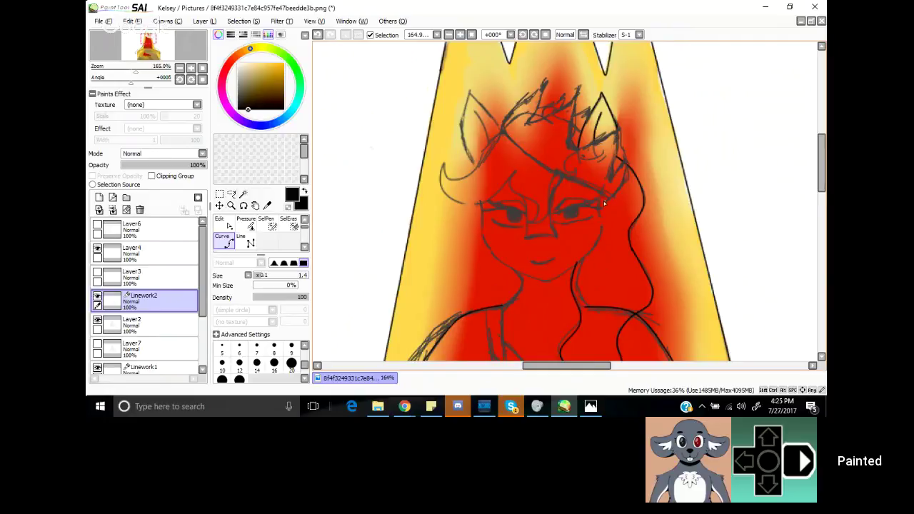
Step: Trace the crown's lower band and its jagged spikes over the sketch
mouse_move(603, 204)
left_mouse_down()
mouse_move(500, 139)
mouse_move(502, 116)
mouse_move(547, 82)
mouse_move(527, 125)
left_mouse_up()
key("ctrl+z")
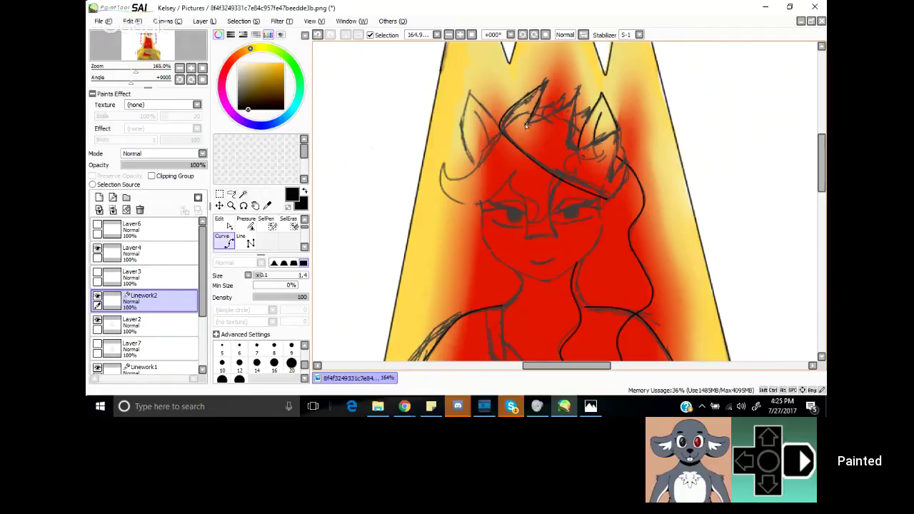
left_click(525, 125)
mouse_move(544, 114)
left_mouse_down()
mouse_move(575, 94)
mouse_move(573, 105)
left_mouse_up()
mouse_move(572, 143)
left_mouse_down()
mouse_move(616, 129)
mouse_move(604, 175)
mouse_move(622, 162)
left_mouse_up()
left_click(621, 160)
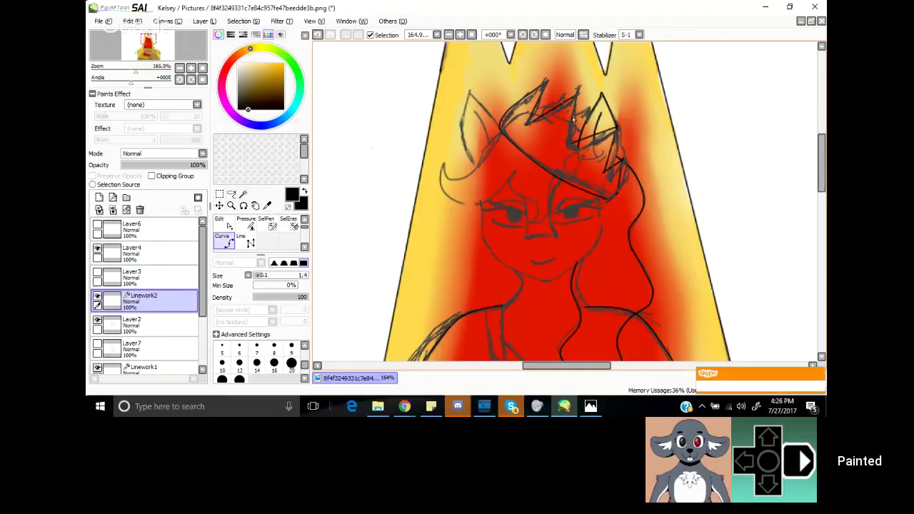
left_click_drag(571, 121, 589, 109)
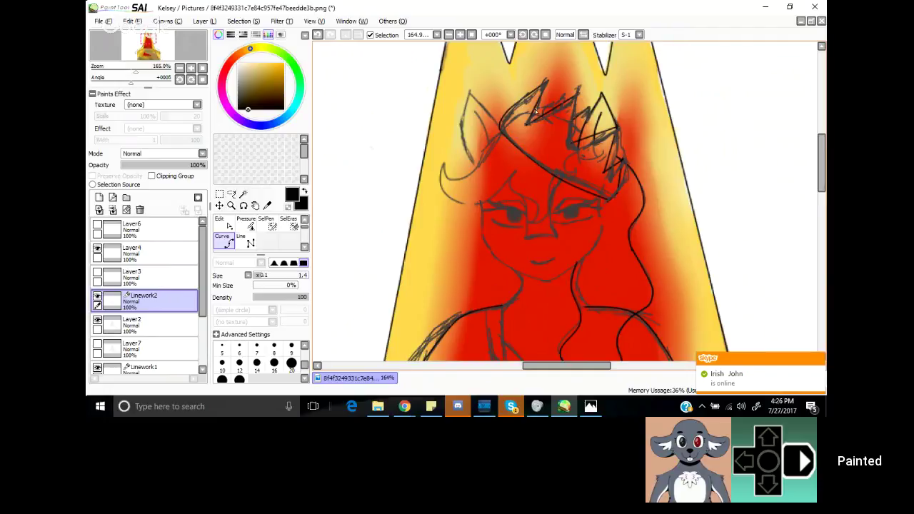
left_click_drag(534, 109, 563, 97)
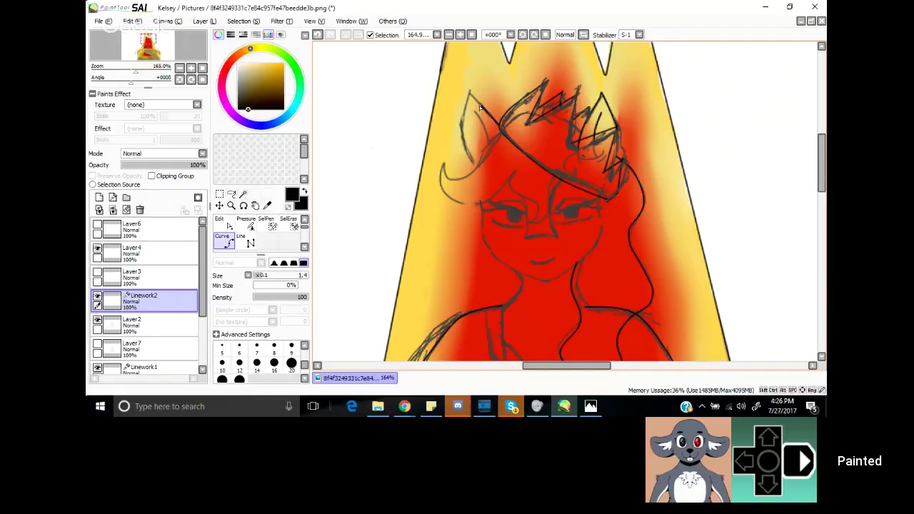
Step: Trace the outer outline and inner fold of the ear on the viewer's left
left_click_drag(494, 117, 468, 94)
left_click_drag(461, 126, 476, 175)
left_click_drag(471, 112, 485, 143)
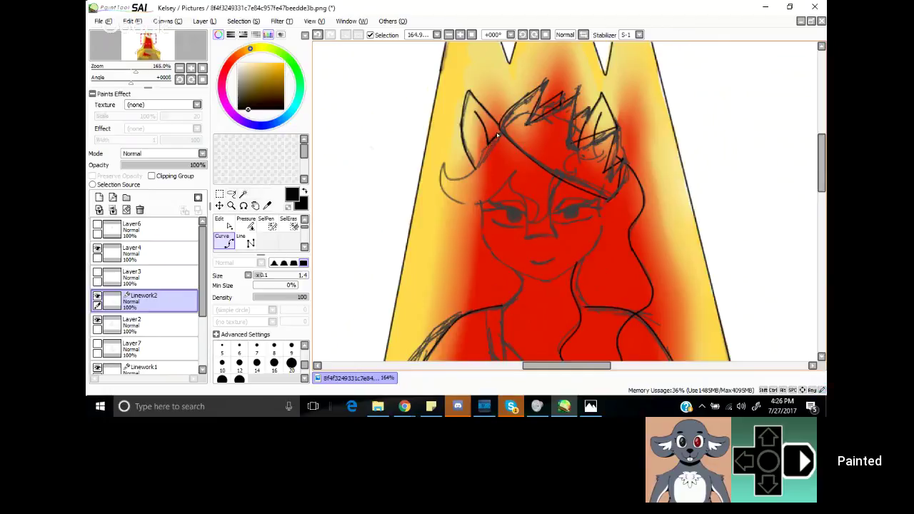
Step: Trace the side hair curl and the fringe strands falling between the eyes, and add short lines inside the crown
mouse_move(486, 146)
left_mouse_down()
mouse_move(471, 179)
mouse_move(451, 184)
left_mouse_up()
left_click(451, 182)
mouse_move(442, 165)
left_mouse_down()
mouse_move(462, 208)
mouse_move(501, 195)
mouse_move(514, 171)
mouse_move(507, 186)
mouse_move(534, 205)
left_mouse_up()
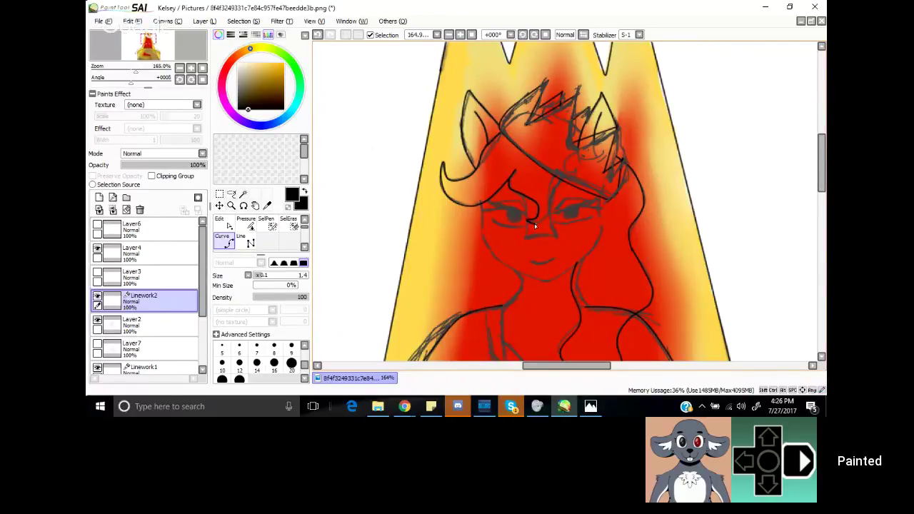
left_click_drag(549, 212, 556, 183)
left_click(544, 107)
left_click(549, 107)
left_click(553, 111)
Step: Trace the nose and the face outline from one temple around the chin to the other
mouse_move(521, 239)
left_mouse_down()
mouse_move(549, 233)
mouse_move(550, 203)
left_mouse_up()
left_click(557, 239)
left_click(551, 229)
mouse_move(598, 199)
left_mouse_down()
mouse_move(597, 244)
mouse_move(552, 280)
mouse_move(509, 272)
mouse_move(488, 251)
mouse_move(482, 218)
left_mouse_up()
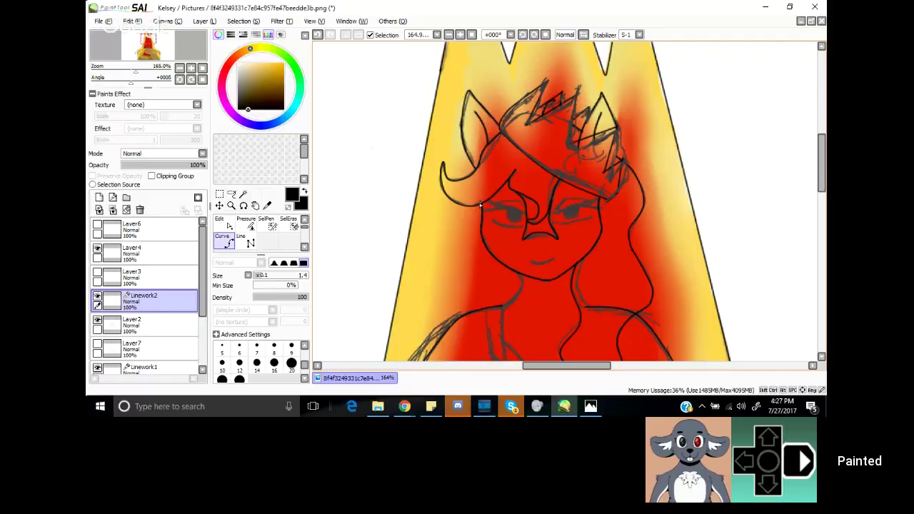
Step: Ink the lower lid, upper lid and lashes of the eye on the viewer's left
left_click(522, 227)
left_click(509, 226)
left_click_drag(503, 227, 492, 222)
left_click(523, 214)
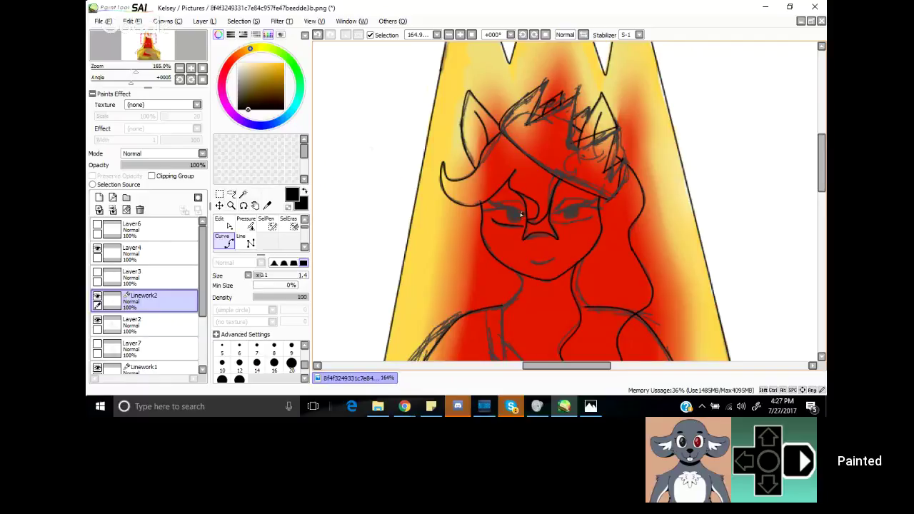
left_click(479, 209)
left_click(490, 206)
mouse_move(492, 205)
left_mouse_down()
mouse_move(524, 215)
mouse_move(497, 203)
left_mouse_up()
Step: Ink the lids, lashes and iris of the eye on the viewer's right
mouse_move(550, 215)
left_mouse_down()
mouse_move(575, 203)
mouse_move(602, 210)
left_mouse_up()
left_click(603, 209)
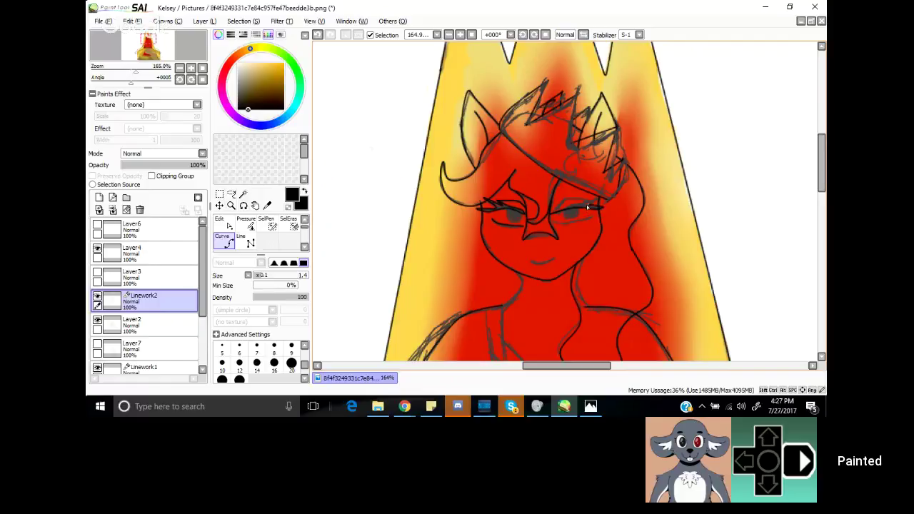
left_click(587, 207)
left_click(597, 201)
double_click(583, 205)
left_click(588, 198)
left_click(559, 210)
Step: Adjust the control points of both eyes' lines with the Edit tool to refine the lids and irises
left_click(226, 225)
left_click_drag(568, 220, 564, 219)
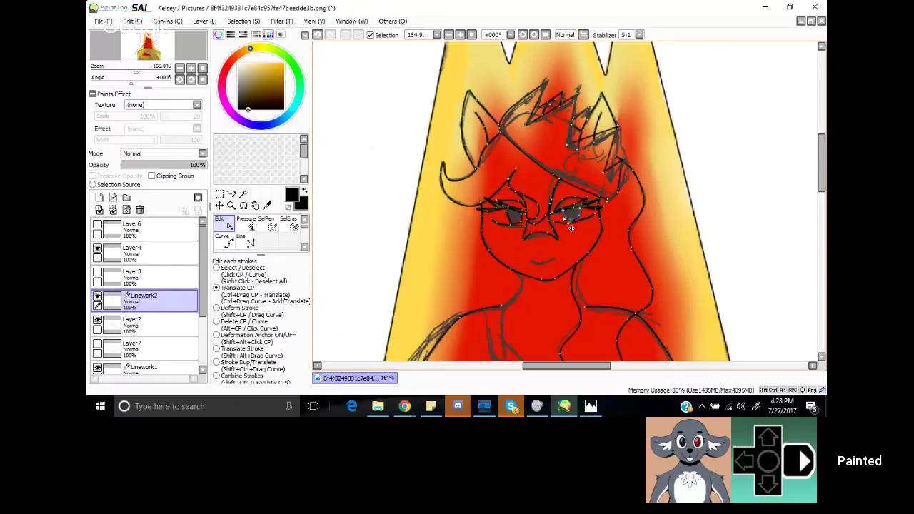
left_click_drag(508, 224, 504, 212)
left_click(516, 230)
right_click(516, 230)
left_click(516, 230)
left_click(511, 231)
left_click_drag(518, 225, 519, 221)
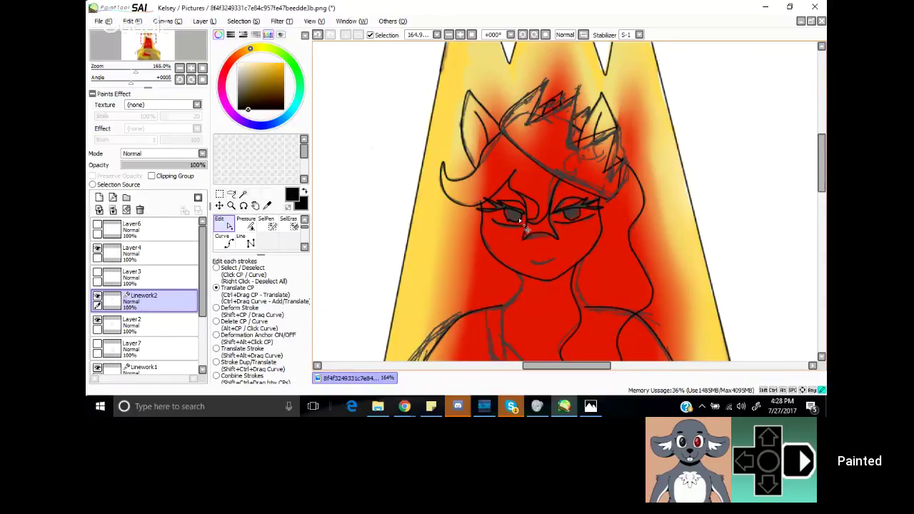
left_click(506, 220)
left_click(510, 217)
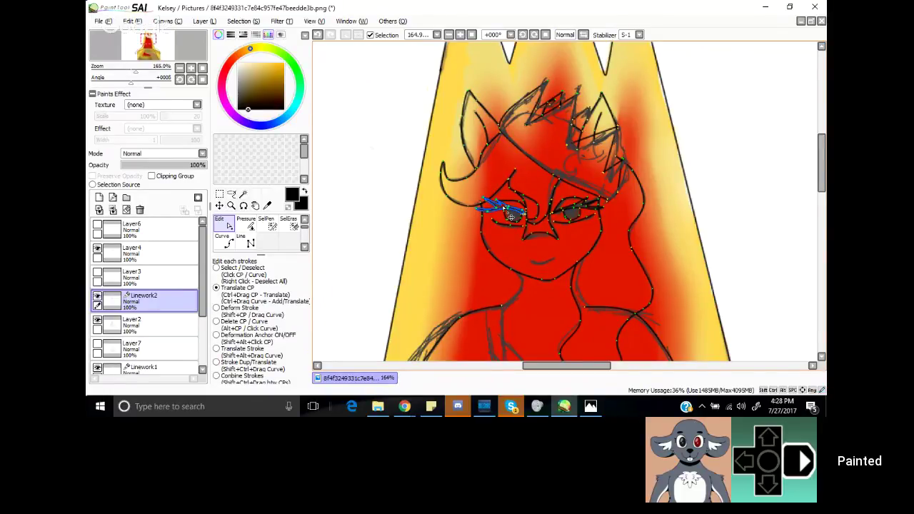
right_click(511, 215)
Step: Move the control points at the centre of the lower bust line and erase the stray line inside the bust on the viewer's left
left_click(224, 243)
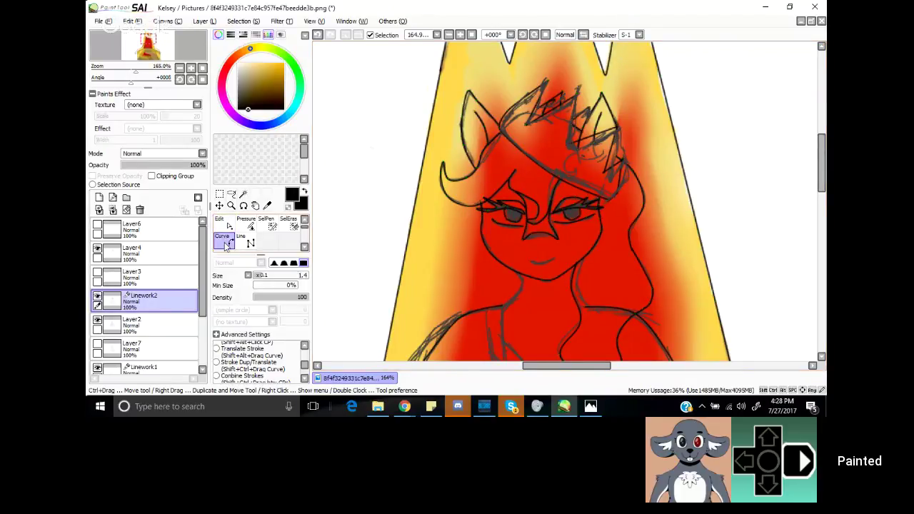
left_click_drag(821, 163, 810, 198)
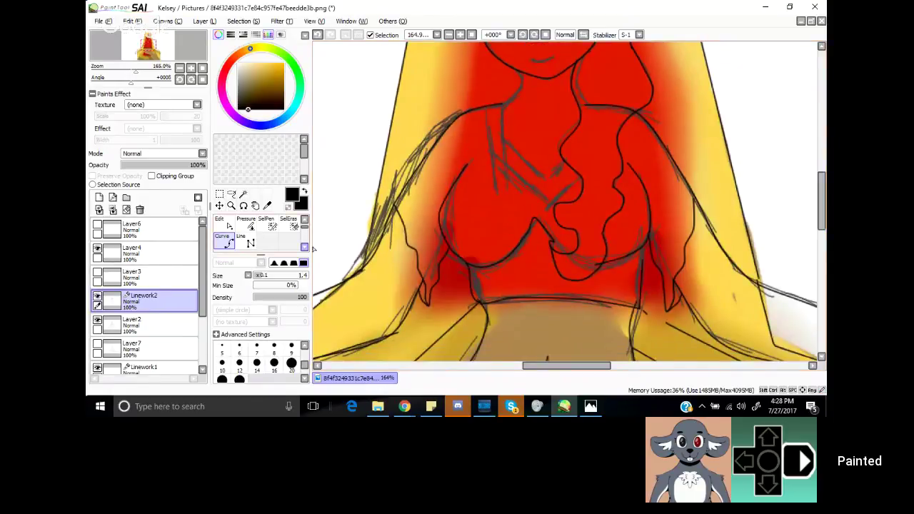
left_click(229, 225)
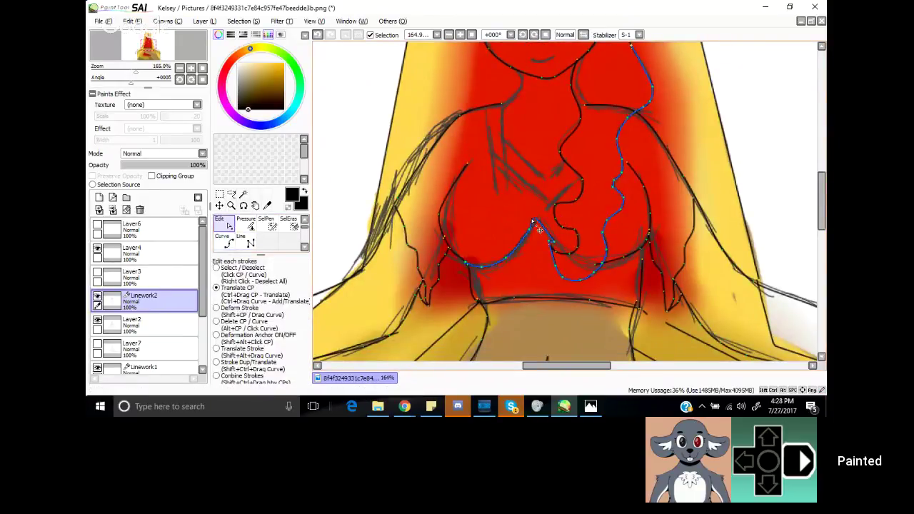
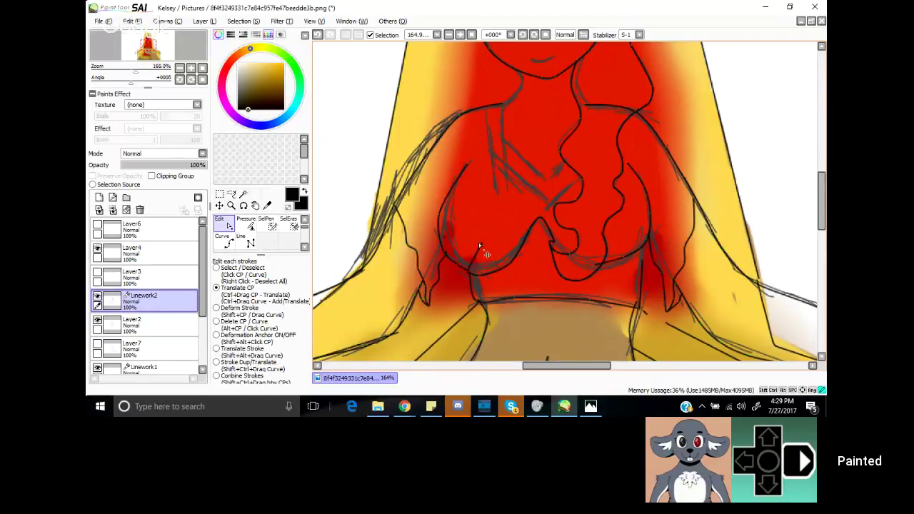
left_click(304, 219)
left_click(239, 226)
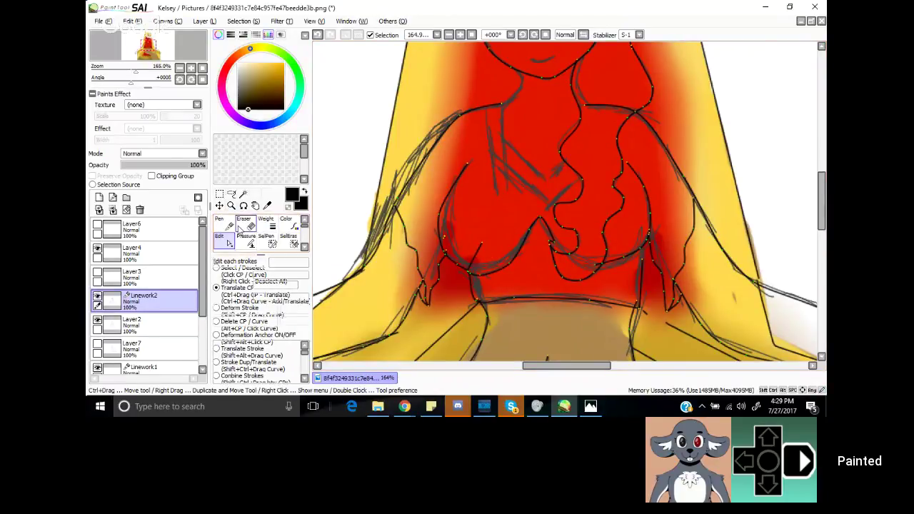
left_click(245, 226)
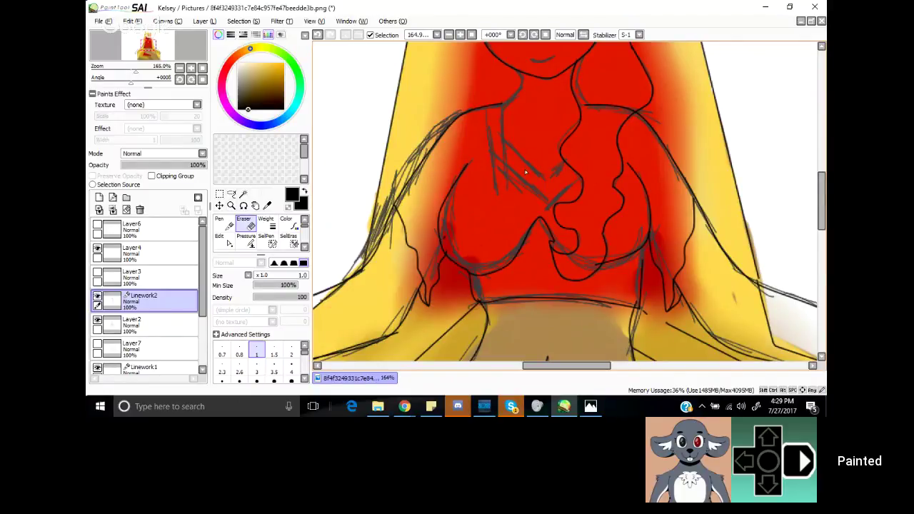
Step: Move the end points of the torso's side lines so they meet the bust line and the top's hem
left_click(223, 225)
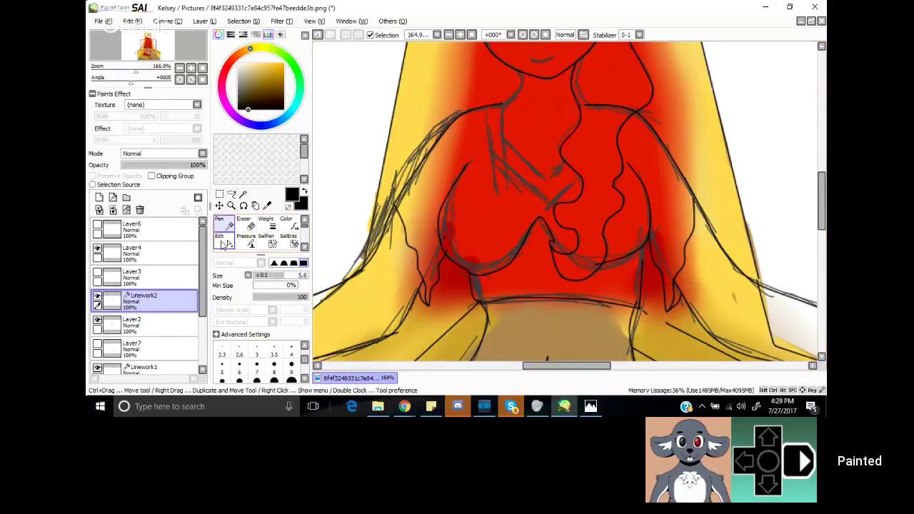
left_click(224, 243)
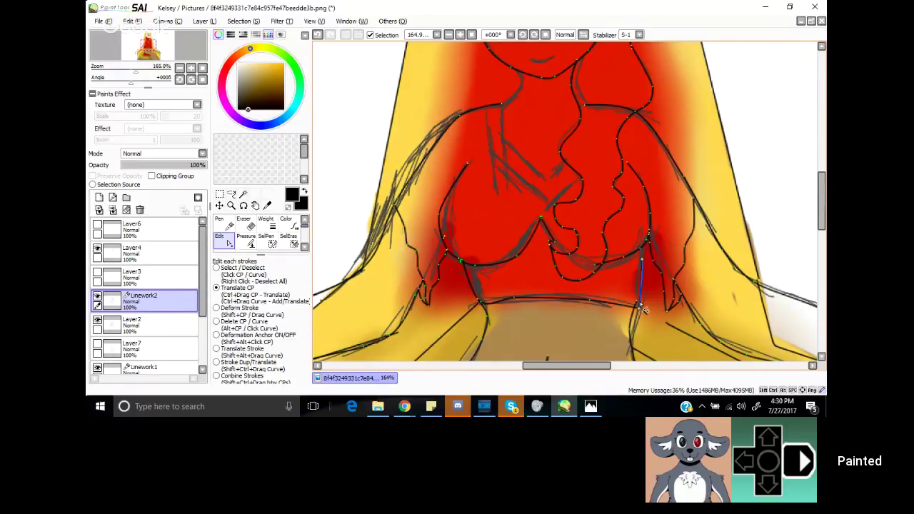
left_click_drag(641, 306, 639, 309)
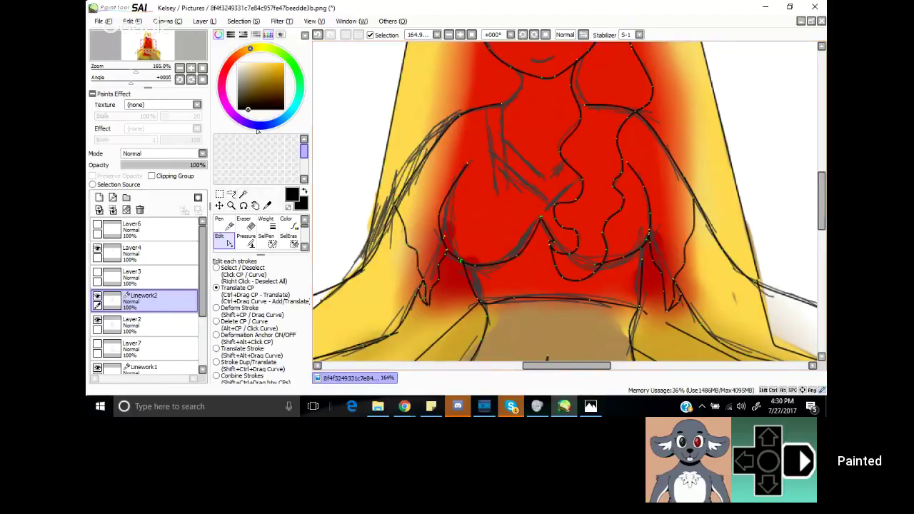
Step: Trace the neck's side on the viewer's left and both edges of the shoulder strap and V-shaped neckline with the Curve tool
left_click(131, 69)
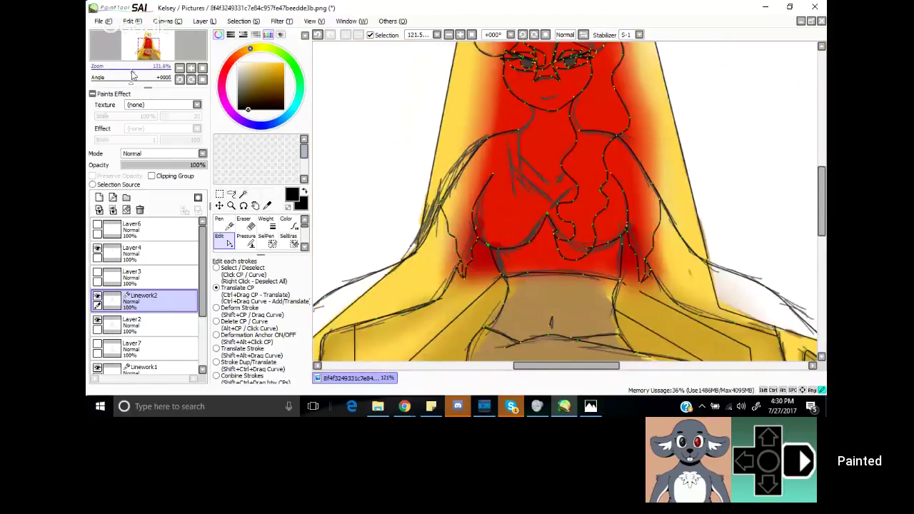
left_click_drag(131, 71, 117, 71)
left_click(223, 224)
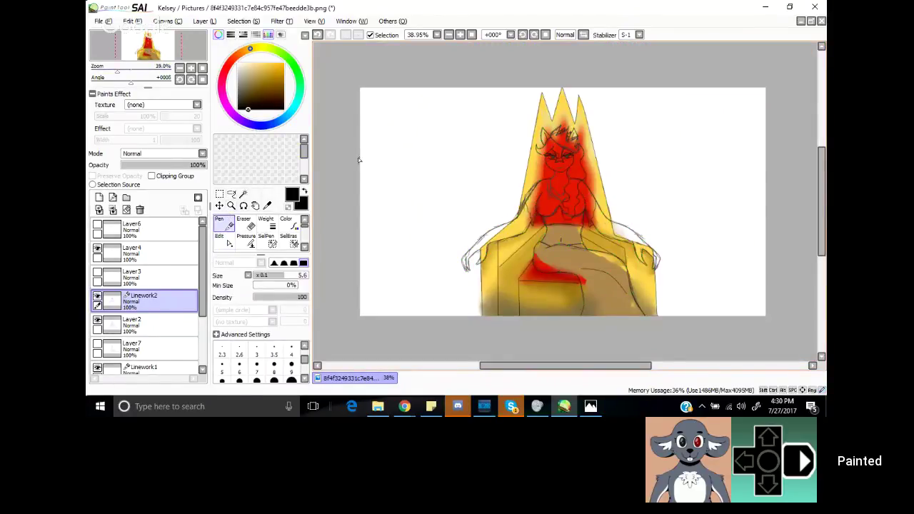
mouse_move(130, 78)
left_mouse_down()
mouse_move(114, 78)
mouse_move(129, 86)
mouse_move(120, 72)
mouse_move(141, 79)
mouse_move(166, 61)
mouse_move(147, 47)
left_mouse_up()
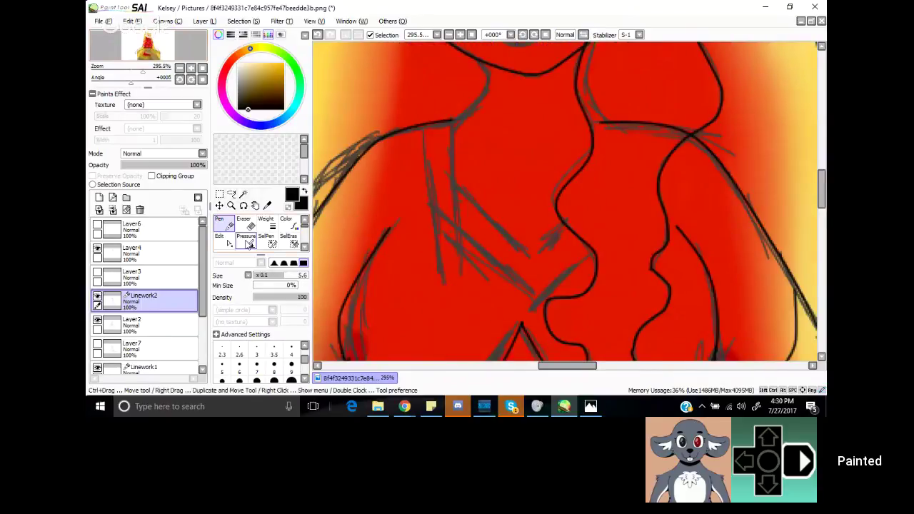
left_click(304, 247)
left_click(224, 224)
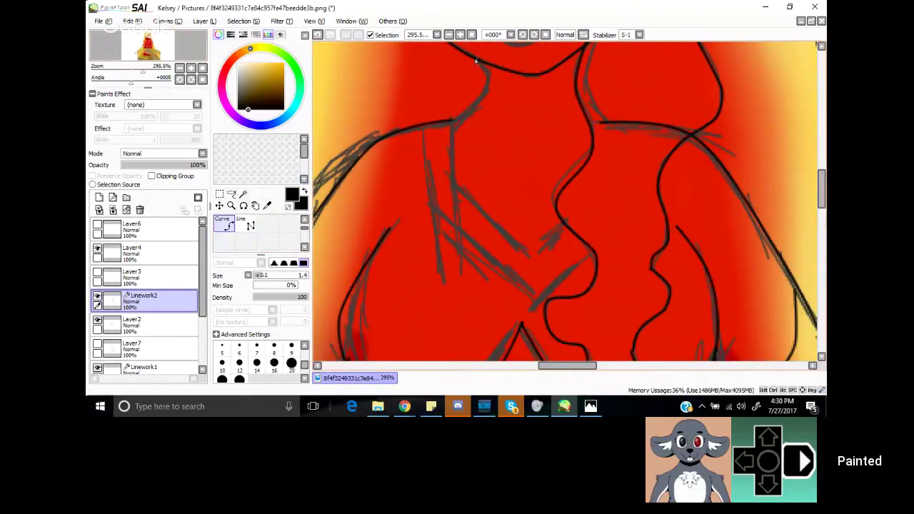
mouse_move(473, 58)
left_mouse_down()
mouse_move(484, 77)
mouse_move(474, 99)
left_mouse_up()
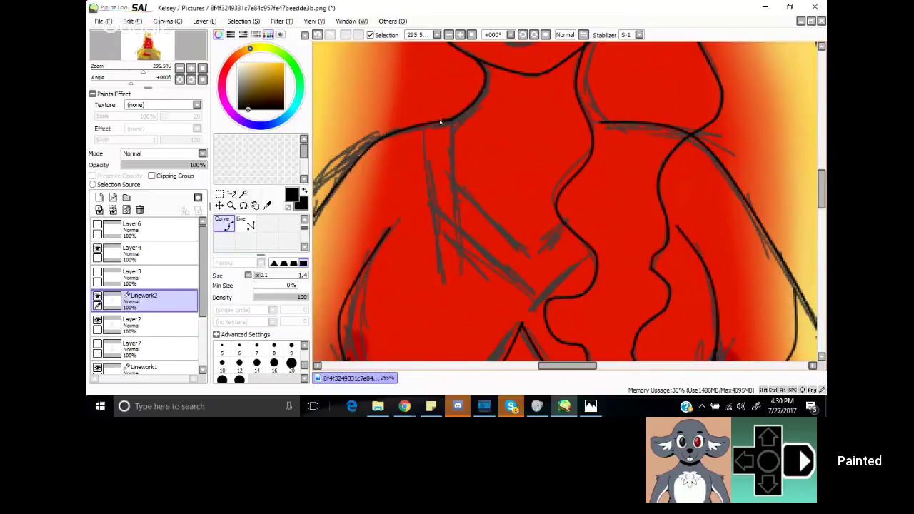
mouse_move(423, 126)
left_mouse_down()
mouse_move(430, 213)
mouse_move(538, 309)
mouse_move(532, 300)
mouse_move(592, 252)
left_mouse_up()
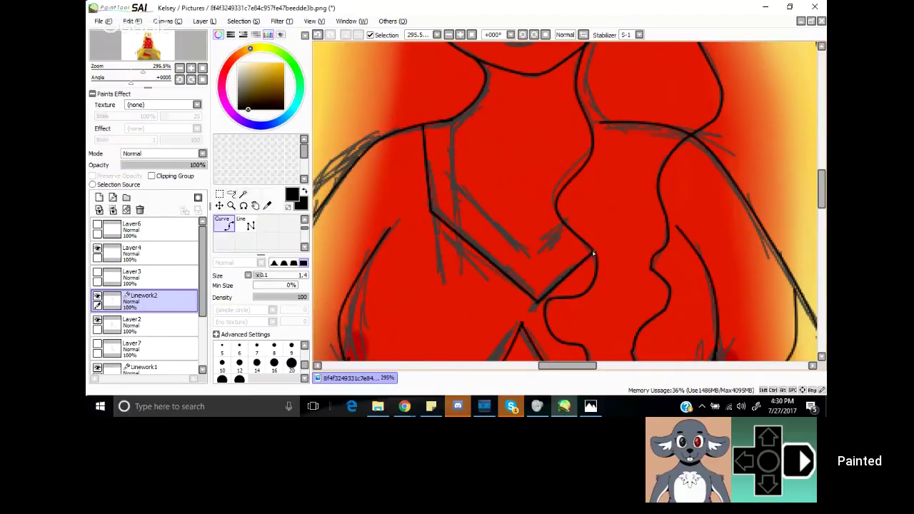
mouse_move(554, 222)
left_mouse_down()
mouse_move(532, 253)
mouse_move(456, 187)
mouse_move(448, 123)
left_mouse_up()
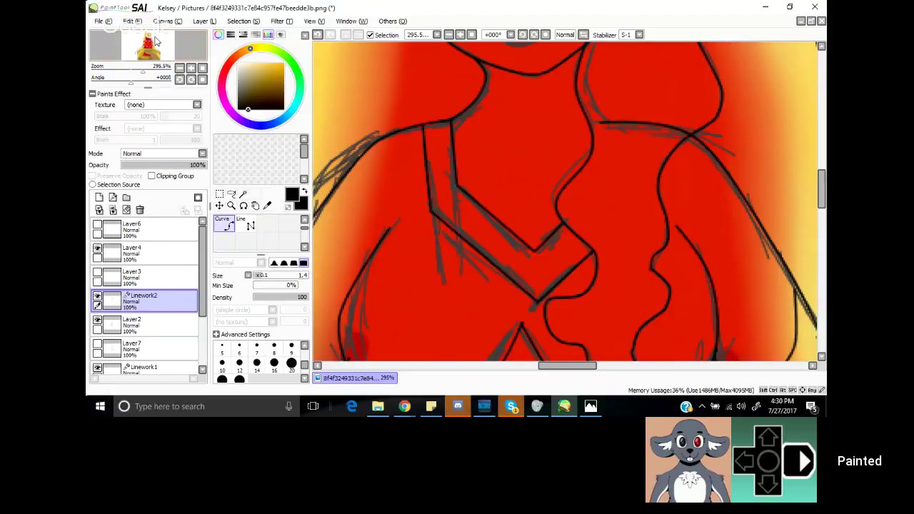
Step: Trace the inner edges of the hanging sleeve-like wavy shapes beside the torso on both sides
left_click_drag(155, 41, 151, 47)
mouse_move(523, 218)
left_mouse_down()
mouse_move(505, 147)
mouse_move(485, 130)
mouse_move(457, 63)
left_mouse_up()
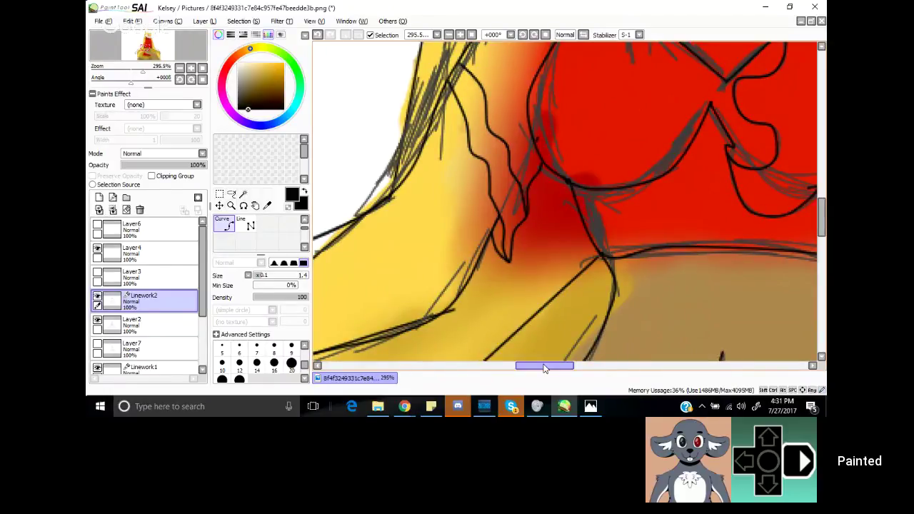
left_click_drag(544, 368, 598, 369)
mouse_move(551, 56)
left_mouse_down()
mouse_move(547, 114)
mouse_move(512, 234)
left_mouse_up()
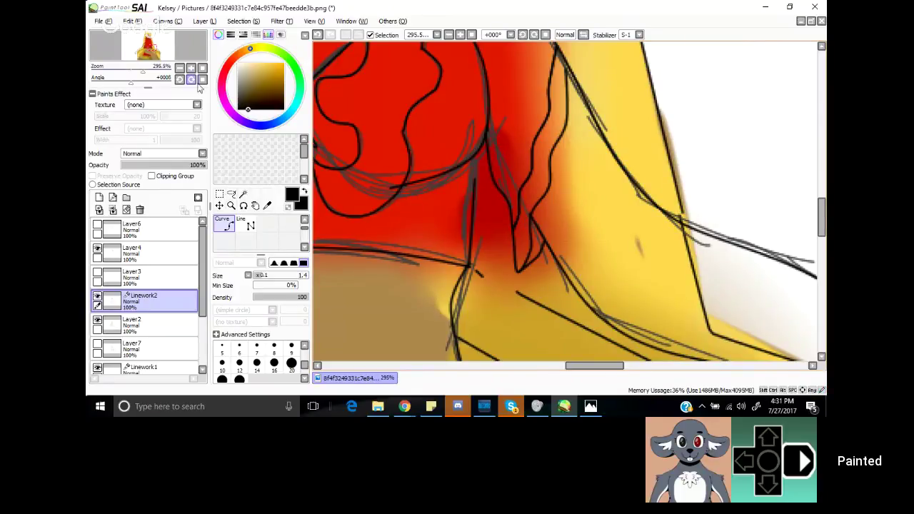
left_click_drag(142, 76, 134, 78)
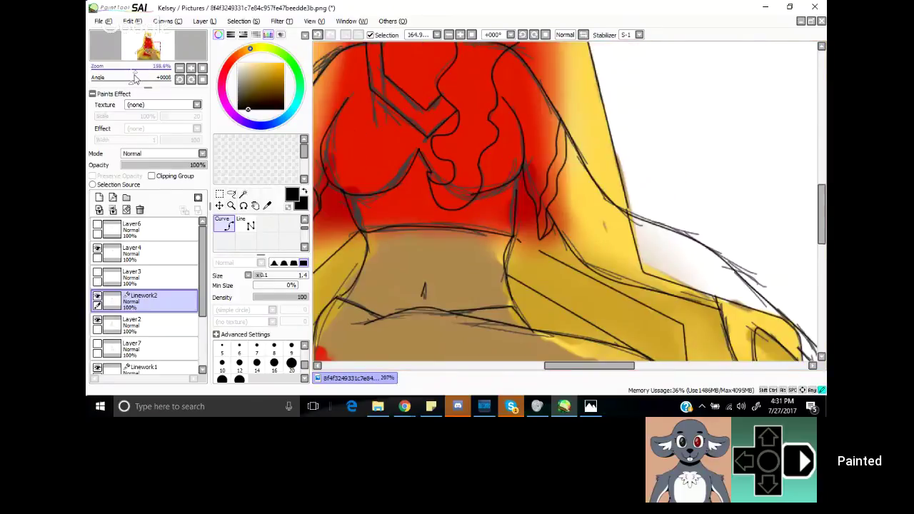
left_click_drag(134, 75, 133, 74)
left_click_drag(144, 46, 141, 49)
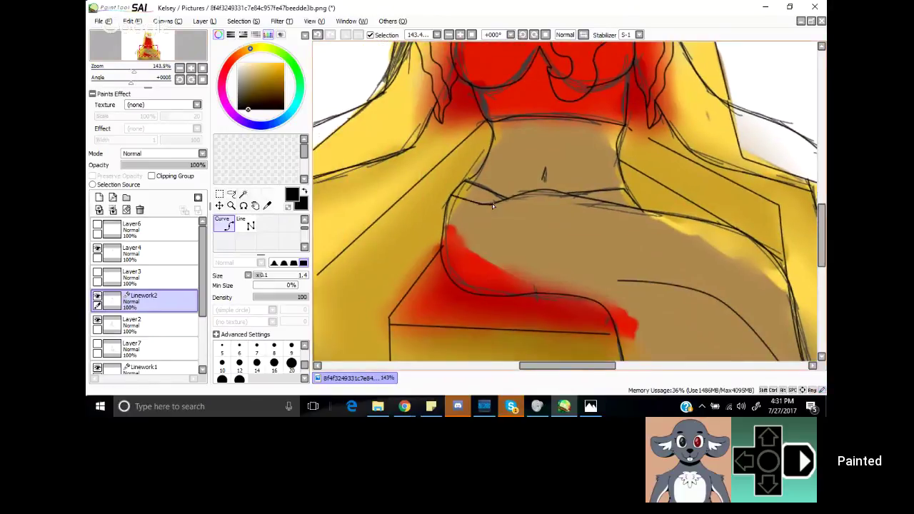
Step: Trace the end of the waistband line at the hip on the viewer's right with the Curve tool
left_click_drag(603, 204, 627, 202)
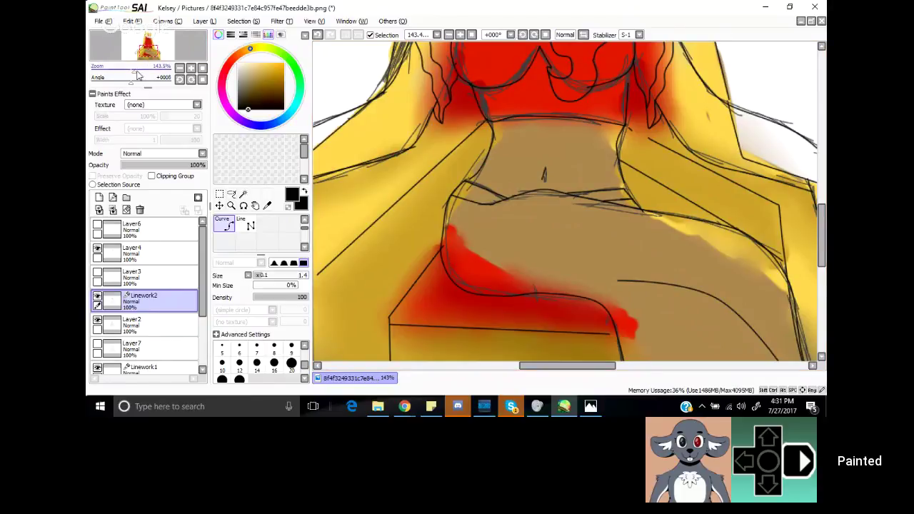
Step: Compare the whole figure's linework with and without the Layer2 sketch by repeatedly switching that layer's visibility
left_click_drag(138, 74, 131, 59)
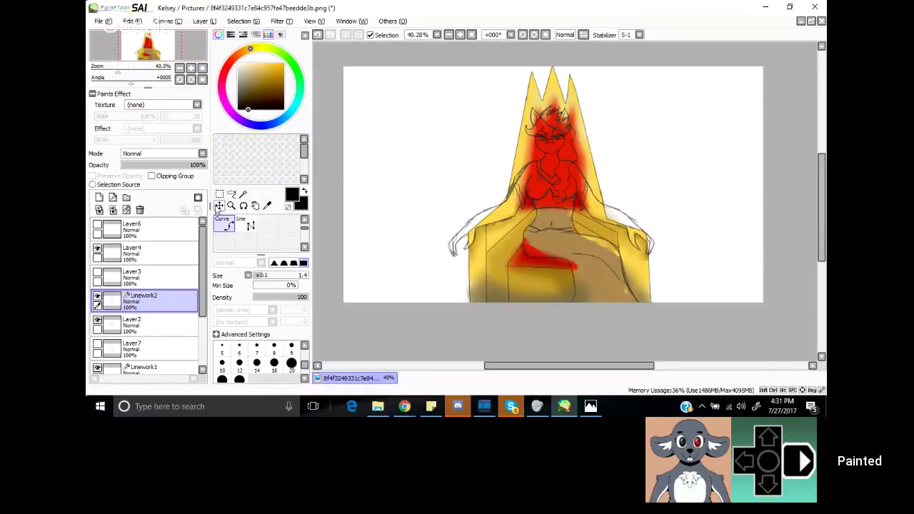
left_click(97, 322)
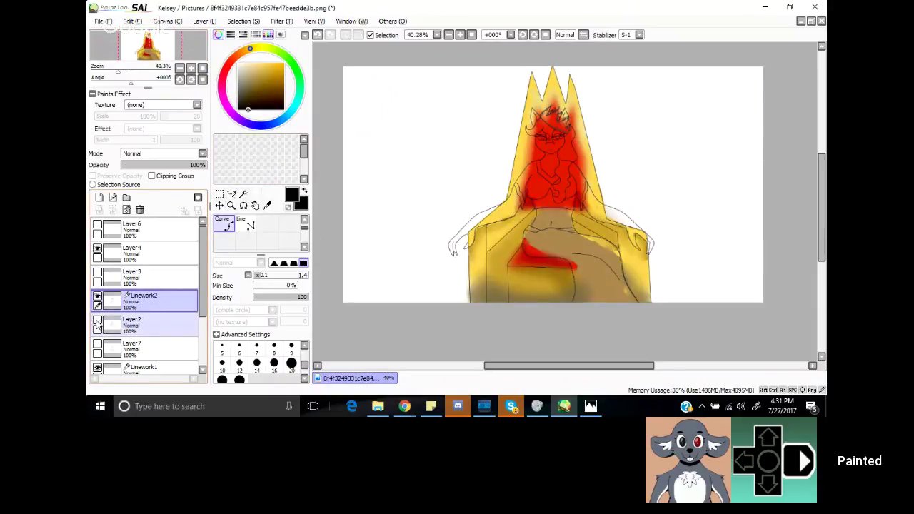
left_click(97, 323)
left_click(97, 322)
left_click(97, 323)
left_click(97, 323)
left_click(97, 323)
left_click(97, 322)
left_click(97, 323)
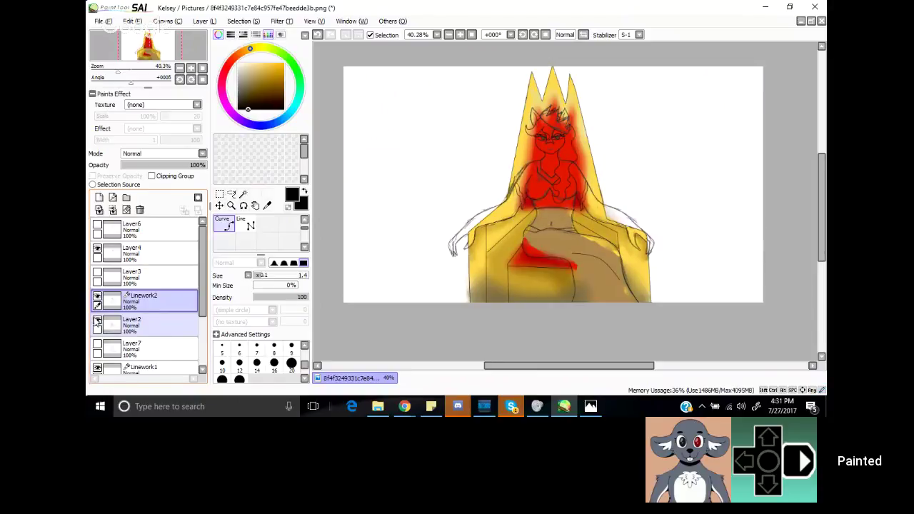
left_click(98, 322)
left_click(97, 323)
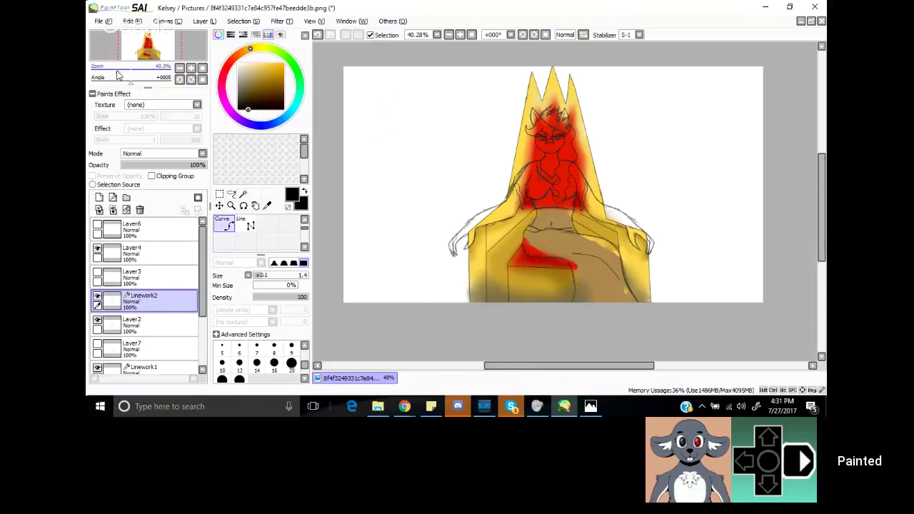
Step: Hide the Layer2 sketch so only the inked lines of the face remain
left_click_drag(119, 75, 143, 75)
left_click(148, 42)
mouse_move(571, 249)
left_mouse_down()
mouse_move(541, 264)
mouse_move(520, 253)
left_mouse_up()
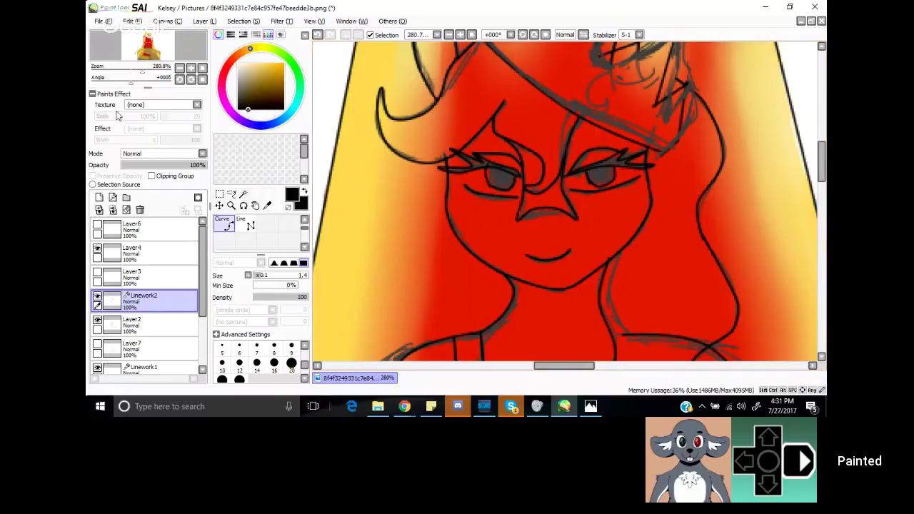
left_click(97, 323)
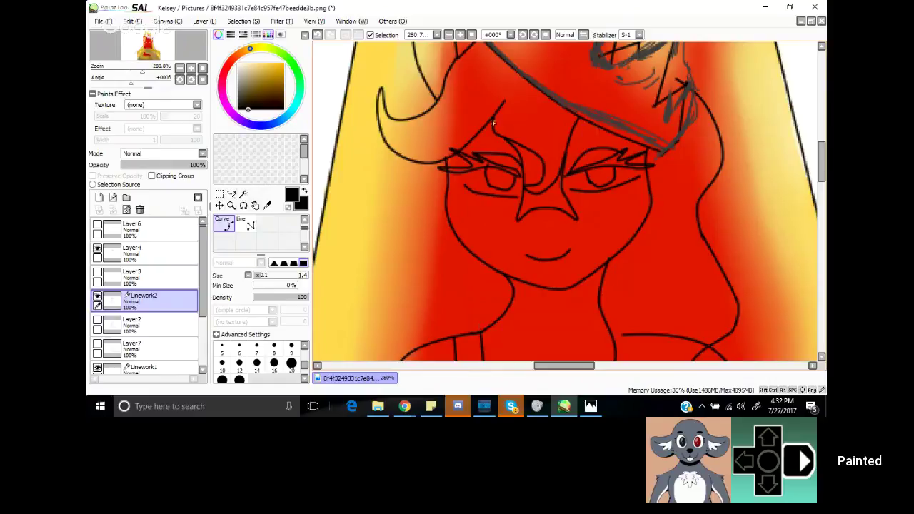
Step: Open the reference image patience side left.JPG and sample the dark grey of the pony's coat
left_click(105, 22)
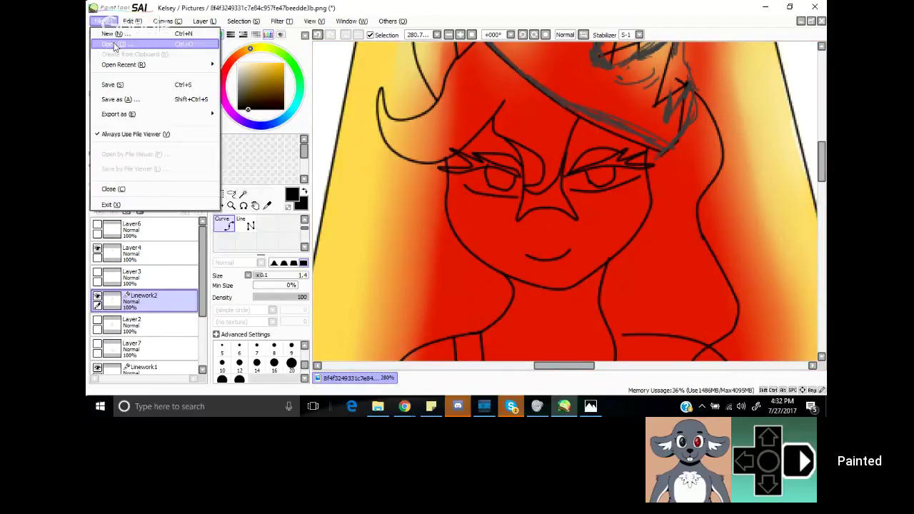
left_click(115, 44)
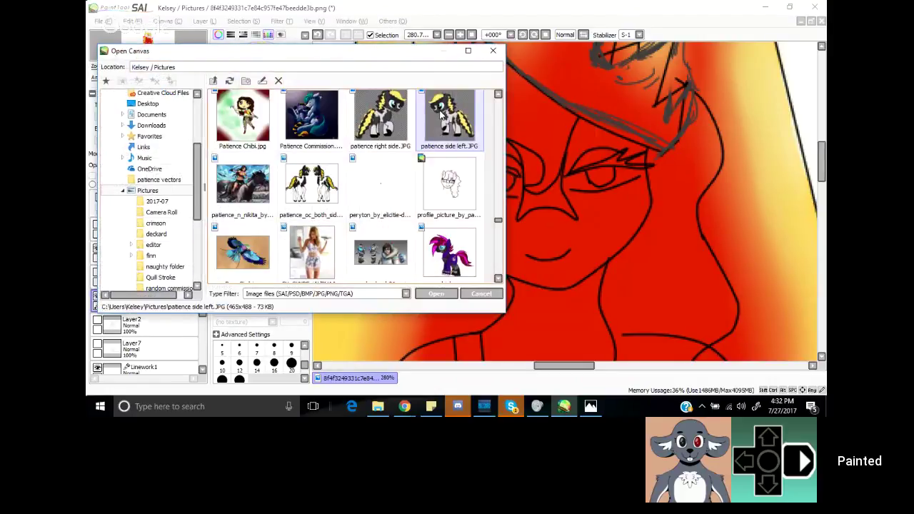
key("Escape")
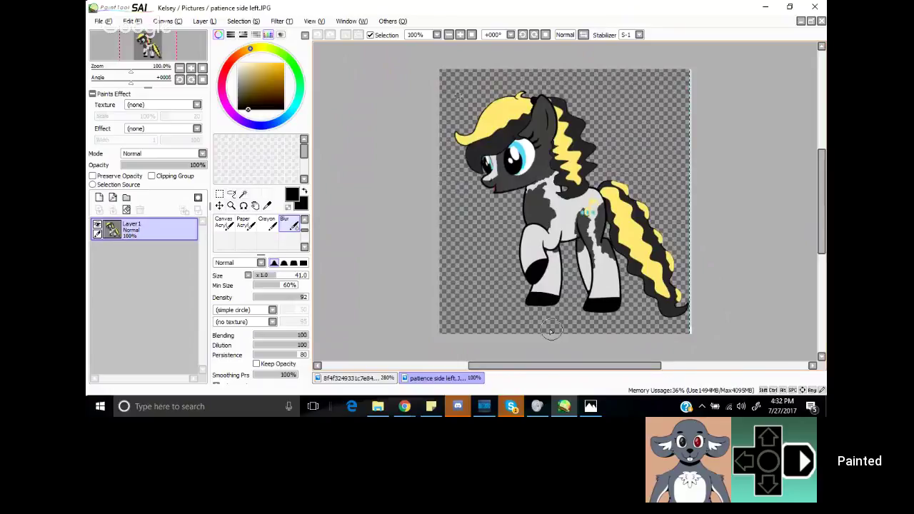
left_click(266, 207)
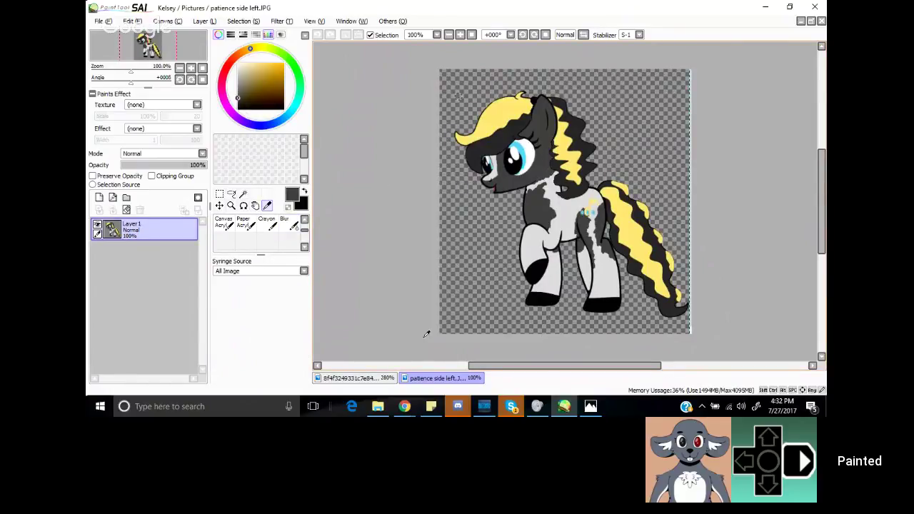
Step: In the throne drawing, add a new layer directly above Layer2 and paint the face dark grey with the Pencil, leaving the nose-bridge marking bare
left_click(363, 378)
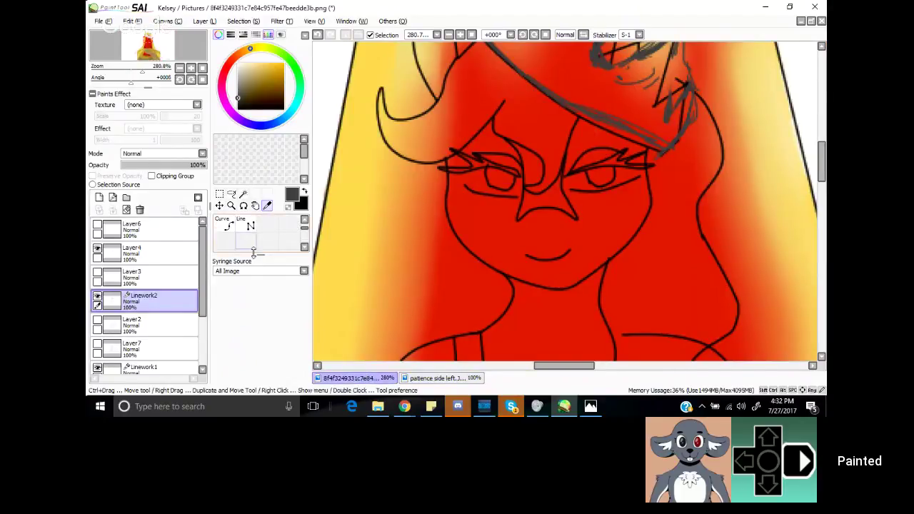
left_click(163, 324)
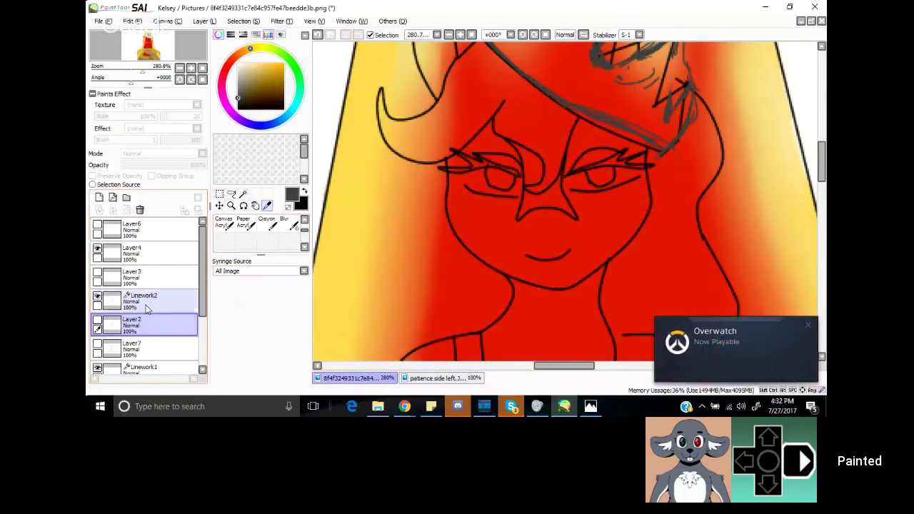
left_click(99, 198)
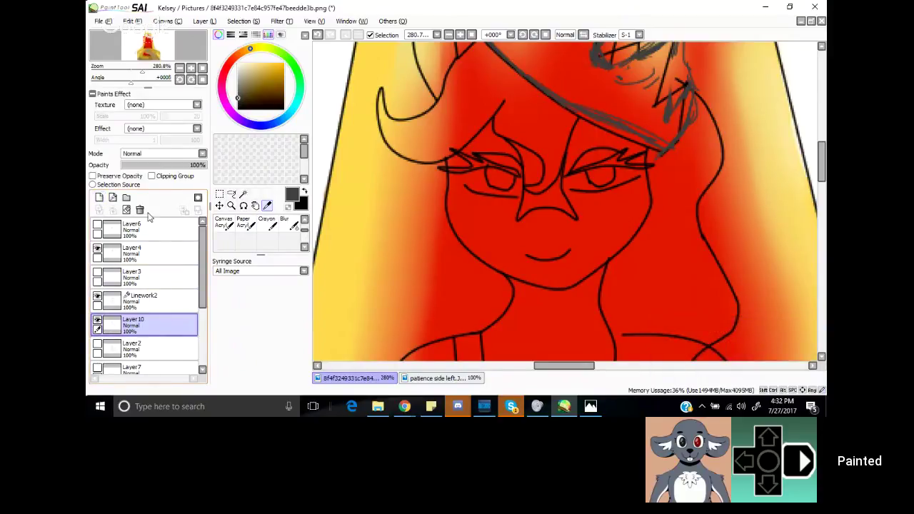
scroll(304, 230, "up", 1)
left_click_drag(302, 232, 303, 221)
left_click(225, 227)
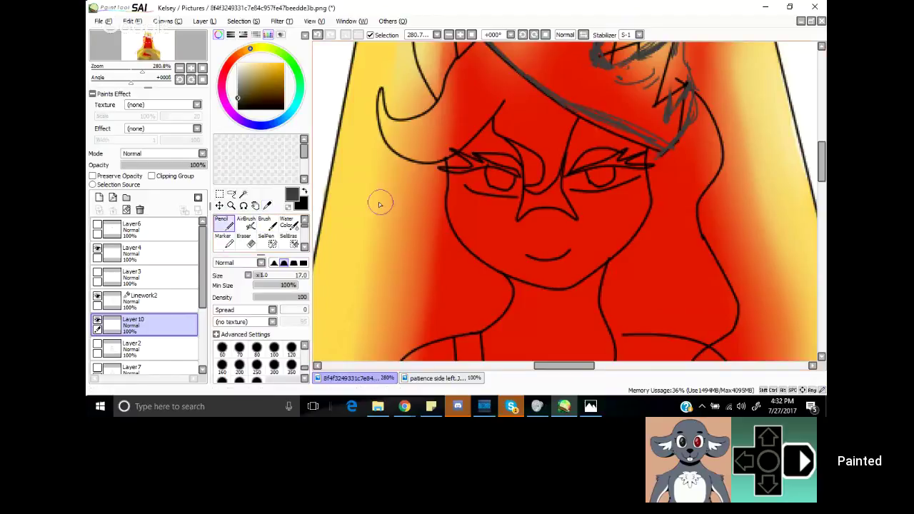
mouse_move(468, 198)
left_mouse_down()
mouse_move(505, 252)
mouse_move(487, 245)
mouse_move(531, 269)
mouse_move(482, 247)
mouse_move(520, 270)
mouse_move(566, 276)
mouse_move(553, 277)
mouse_move(606, 252)
mouse_move(581, 262)
mouse_move(629, 202)
mouse_move(625, 220)
mouse_move(635, 160)
mouse_move(577, 138)
mouse_move(632, 155)
mouse_move(596, 145)
mouse_move(575, 163)
mouse_move(590, 203)
mouse_move(612, 181)
mouse_move(573, 246)
mouse_move(591, 232)
mouse_move(574, 186)
mouse_move(584, 202)
mouse_move(573, 247)
mouse_move(568, 234)
mouse_move(540, 226)
mouse_move(564, 251)
mouse_move(551, 226)
mouse_move(526, 238)
mouse_move(556, 248)
mouse_move(562, 229)
mouse_move(541, 224)
mouse_move(548, 242)
mouse_move(537, 227)
mouse_move(537, 237)
mouse_move(517, 249)
mouse_move(499, 225)
mouse_move(508, 182)
mouse_move(488, 134)
mouse_move(464, 176)
mouse_move(459, 159)
mouse_move(487, 214)
mouse_move(500, 190)
left_mouse_up()
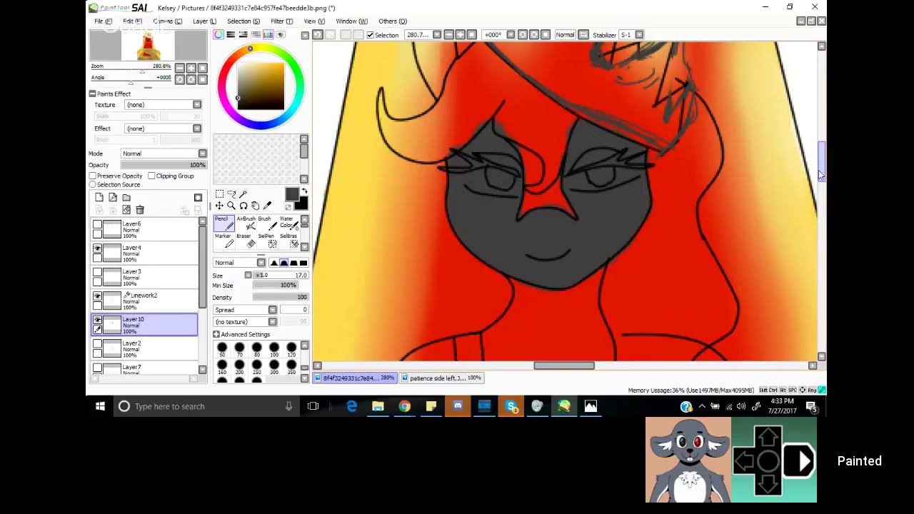
Step: Fill the ear on the viewer's left with dark grey, reducing the Pencil size to 9 and 1 for its edges and tip
left_click_drag(820, 174, 820, 185)
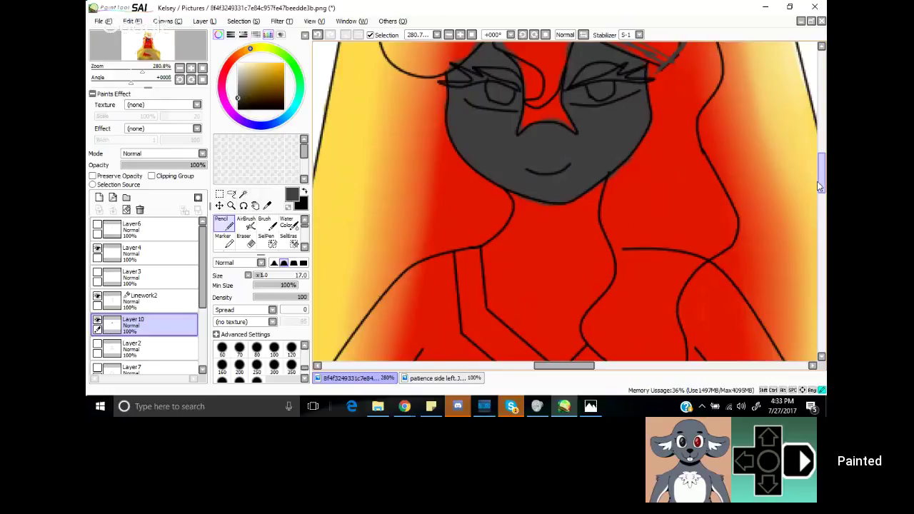
left_click_drag(819, 186, 819, 159)
mouse_move(440, 125)
left_mouse_down()
mouse_move(469, 150)
mouse_move(440, 126)
mouse_move(452, 147)
mouse_move(448, 204)
mouse_move(429, 146)
mouse_move(441, 190)
mouse_move(434, 152)
mouse_move(422, 172)
left_mouse_up()
left_click(258, 275)
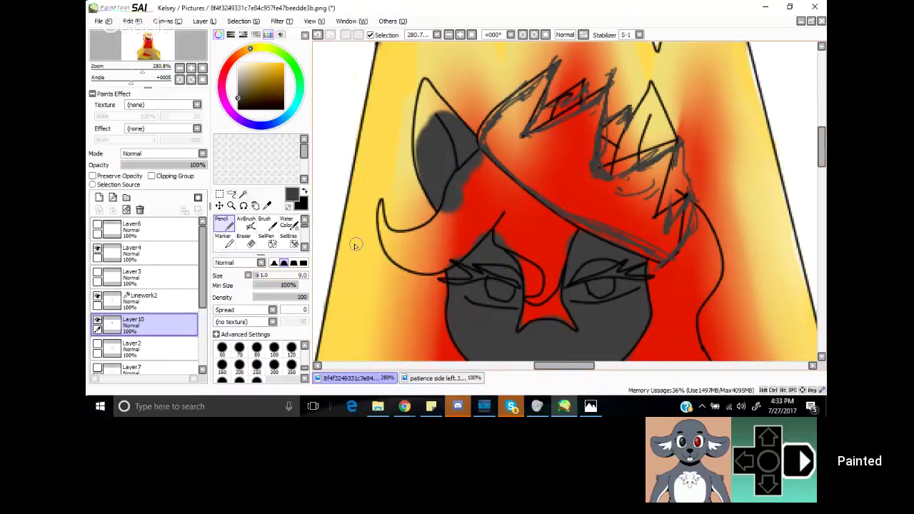
mouse_move(442, 209)
left_mouse_down()
mouse_move(422, 156)
mouse_move(424, 172)
mouse_move(430, 97)
left_mouse_up()
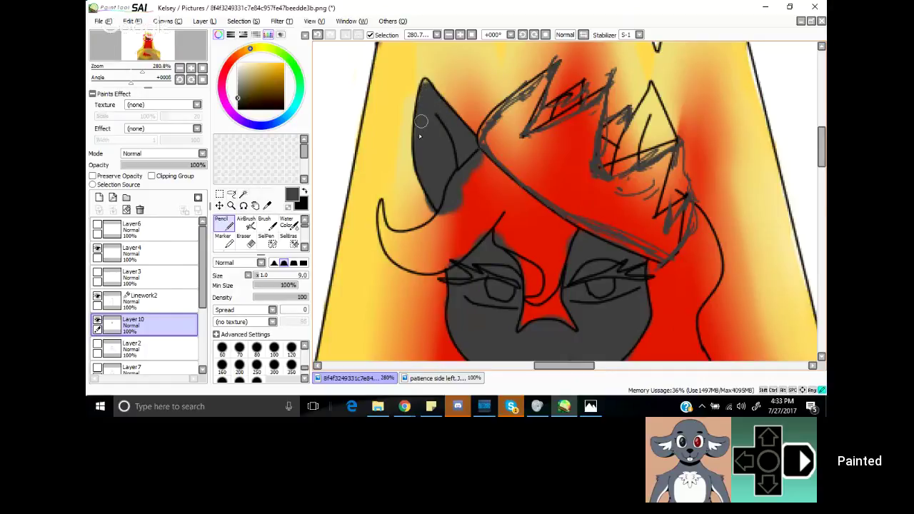
left_click(257, 275)
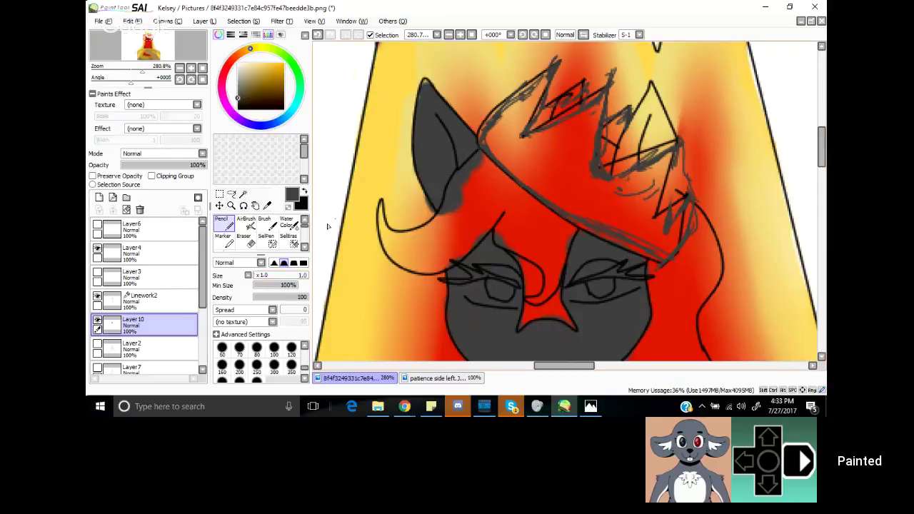
left_click_drag(422, 99, 430, 86)
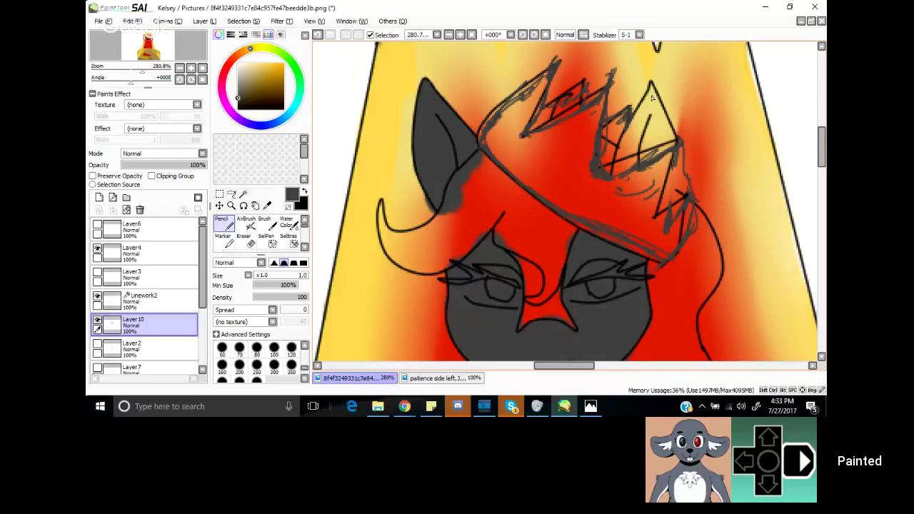
Step: Fill the ear behind the crown on the viewer's right with dark grey up to its outline
mouse_move(651, 96)
left_mouse_down()
mouse_move(663, 115)
mouse_move(656, 105)
mouse_move(633, 123)
mouse_move(625, 151)
left_mouse_up()
mouse_move(639, 116)
left_mouse_down()
mouse_move(617, 153)
mouse_move(628, 154)
mouse_move(613, 163)
mouse_move(670, 143)
mouse_move(639, 150)
mouse_move(669, 142)
mouse_move(666, 104)
left_mouse_up()
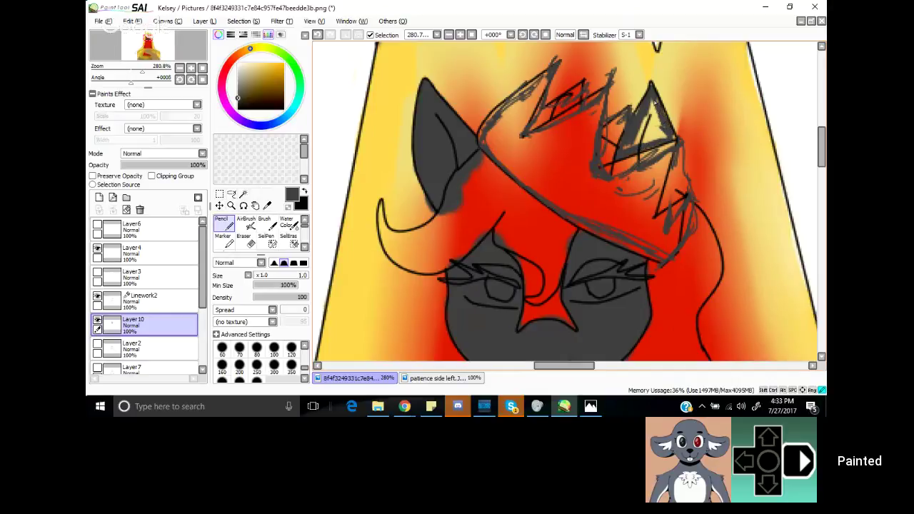
left_click_drag(642, 133, 658, 103)
mouse_move(641, 130)
left_mouse_down()
mouse_move(648, 117)
mouse_move(645, 125)
left_mouse_up()
left_click_drag(625, 147, 649, 124)
left_click_drag(630, 147, 642, 130)
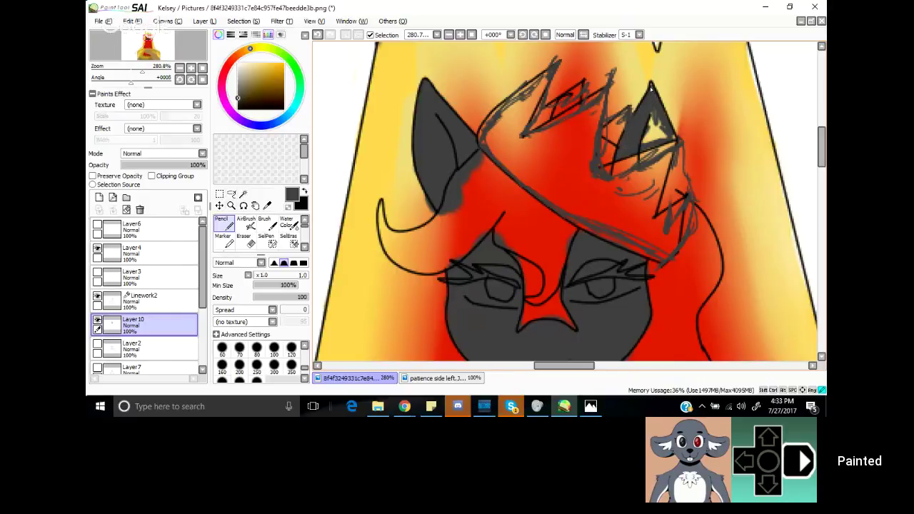
mouse_move(654, 111)
left_mouse_down()
mouse_move(649, 124)
mouse_move(655, 113)
mouse_move(662, 136)
mouse_move(649, 147)
mouse_move(667, 134)
mouse_move(656, 130)
left_mouse_up()
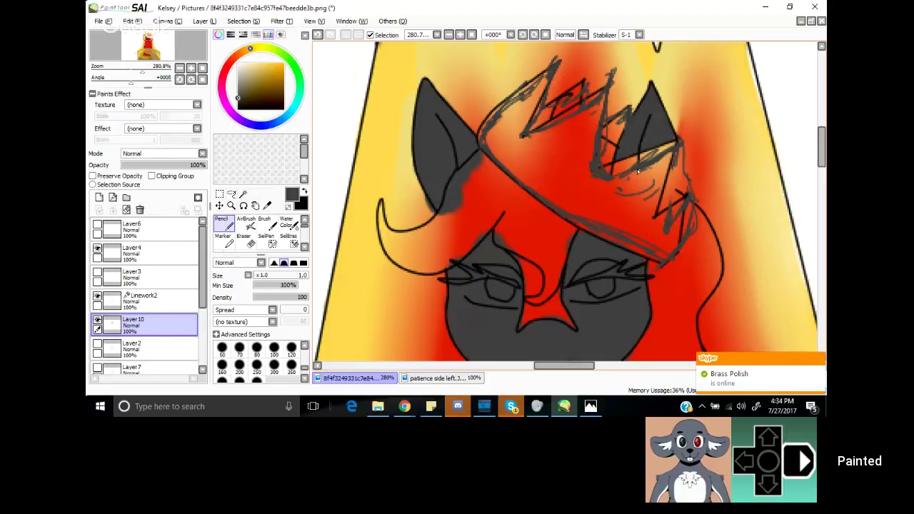
left_click_drag(674, 156, 664, 197)
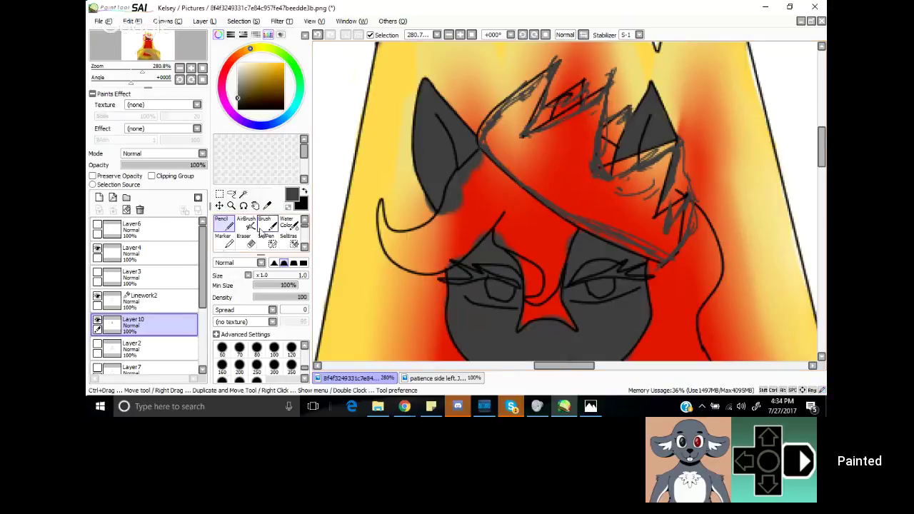
Step: Clean up the grey spilling past the base of the ear on the viewer's left with the Eraser, and return to the Pencil
left_click(225, 251)
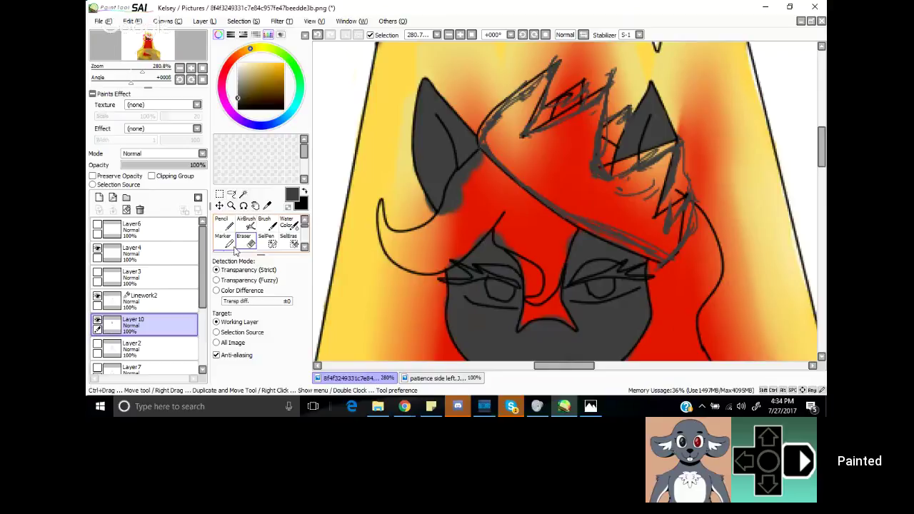
left_click(248, 243)
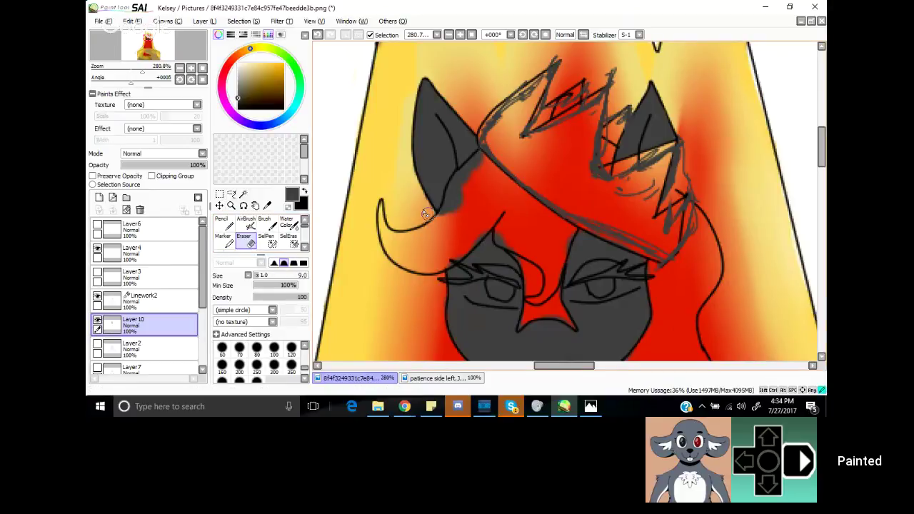
left_click(224, 221)
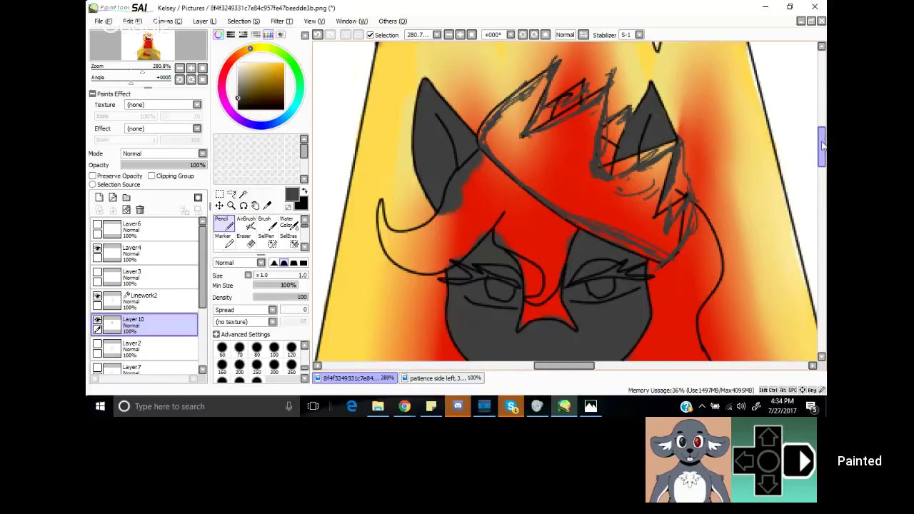
Step: Paint the upper neck below the chin dark grey, ending in a wavy lower edge
left_click_drag(822, 146, 822, 182)
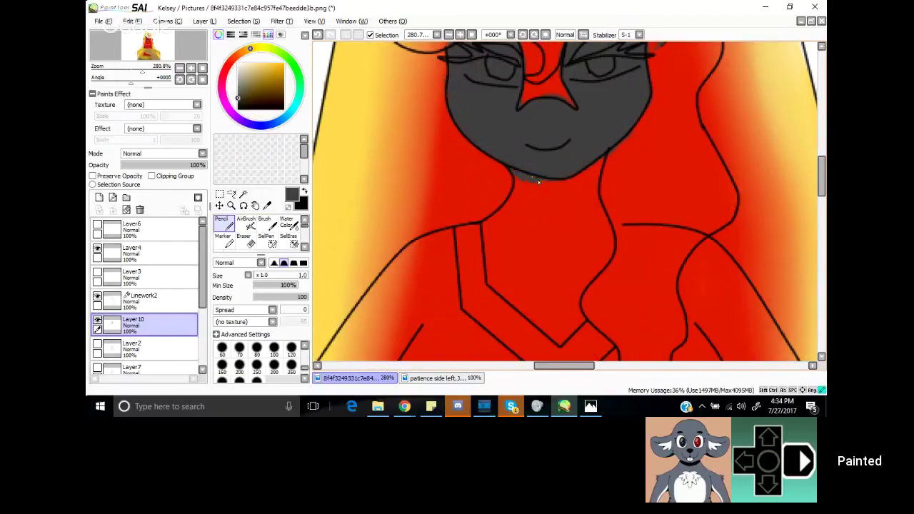
left_click_drag(543, 194, 581, 195)
left_click_drag(591, 186, 588, 169)
left_click_drag(570, 184, 588, 192)
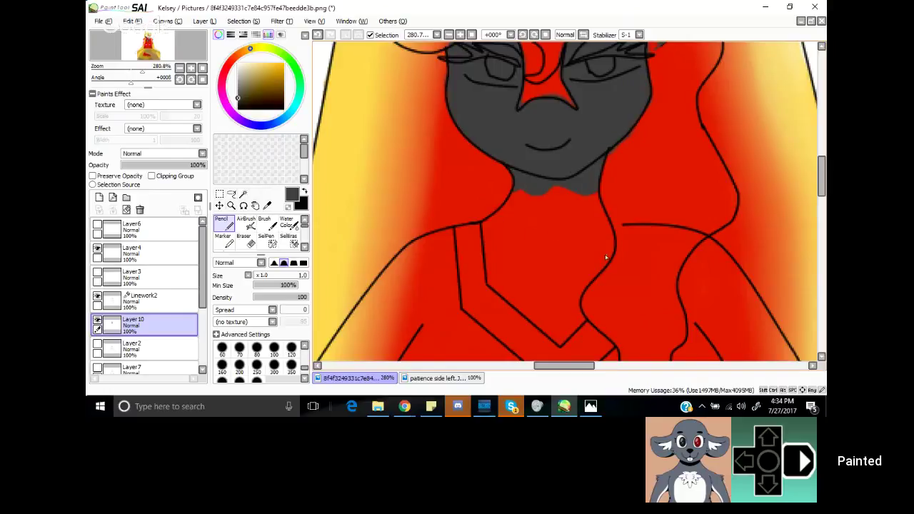
Step: Outline and fill an irregular dark grey patch on the lower neck, with a thin wavy band reaching the shoulder on the viewer's left
left_click_drag(605, 263, 571, 259)
left_click_drag(502, 219, 492, 214)
left_click_drag(559, 241, 568, 212)
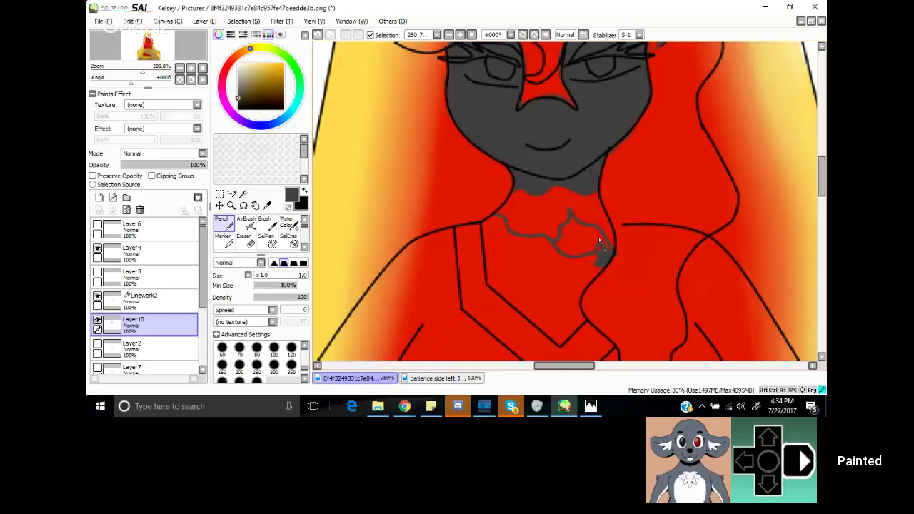
mouse_move(586, 241)
left_mouse_down()
mouse_move(591, 232)
mouse_move(600, 243)
left_mouse_up()
mouse_move(570, 221)
left_mouse_down()
mouse_move(562, 241)
mouse_move(581, 244)
left_mouse_up()
left_click_drag(568, 244, 577, 253)
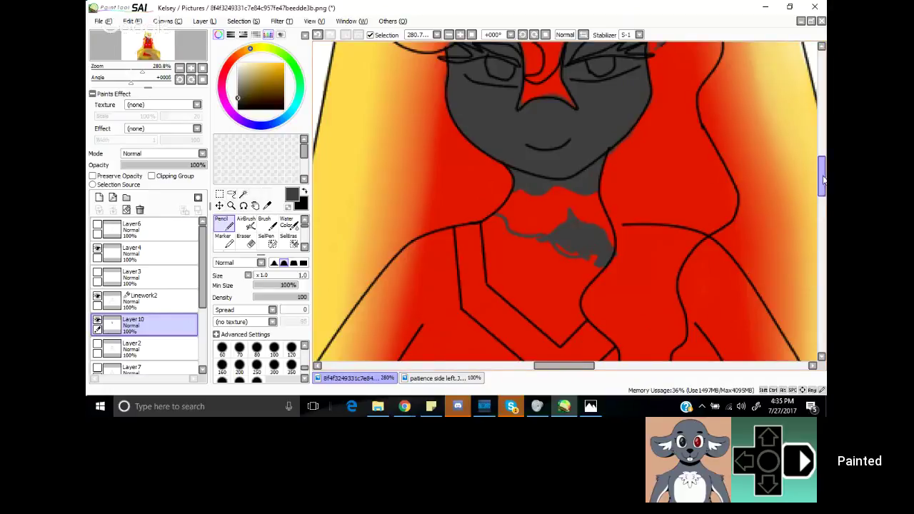
Step: Outline the chest inside the V-shaped neckline in dark grey and thicken the wavy band along its upper edge
scroll(822, 182, "down", 4)
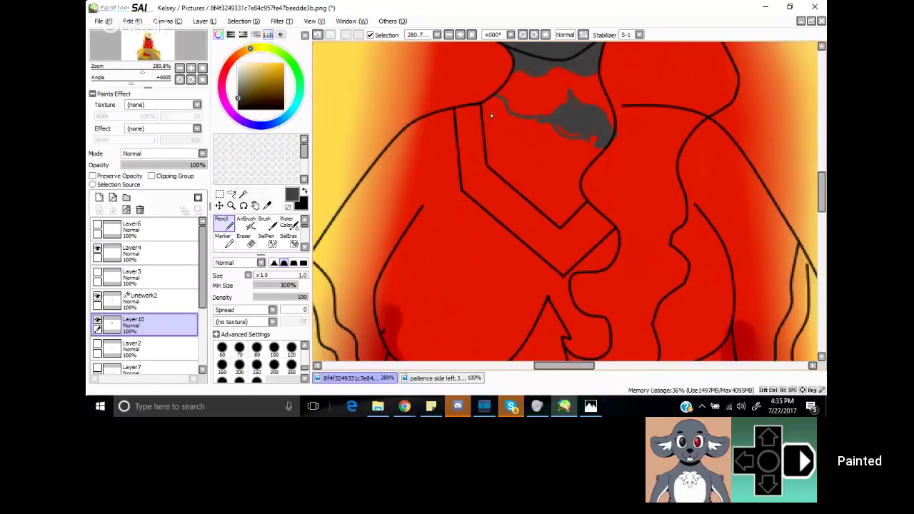
mouse_move(480, 102)
left_mouse_down()
mouse_move(496, 166)
mouse_move(488, 154)
left_mouse_up()
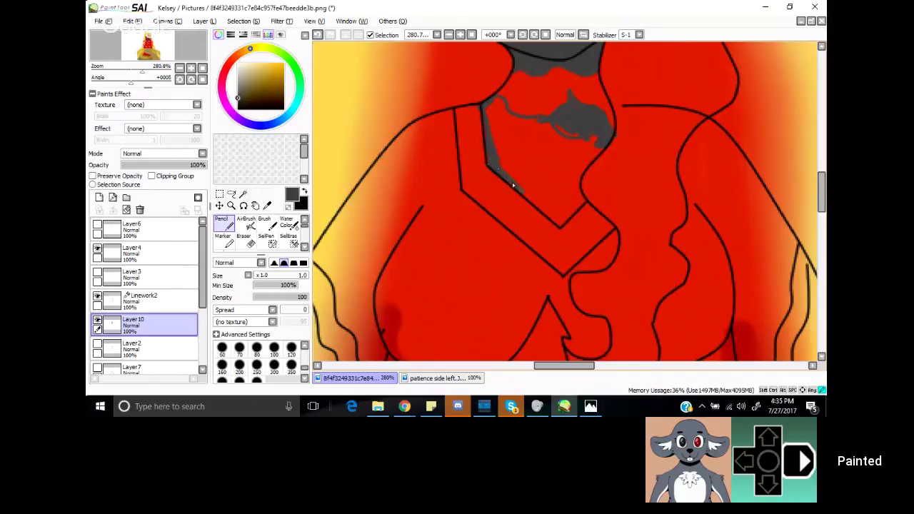
mouse_move(512, 184)
left_mouse_down()
mouse_move(552, 220)
mouse_move(567, 215)
mouse_move(560, 224)
mouse_move(527, 192)
mouse_move(563, 219)
mouse_move(556, 225)
mouse_move(581, 204)
mouse_move(570, 191)
mouse_move(582, 201)
mouse_move(559, 225)
mouse_move(514, 187)
mouse_move(557, 220)
mouse_move(529, 186)
mouse_move(488, 145)
left_mouse_up()
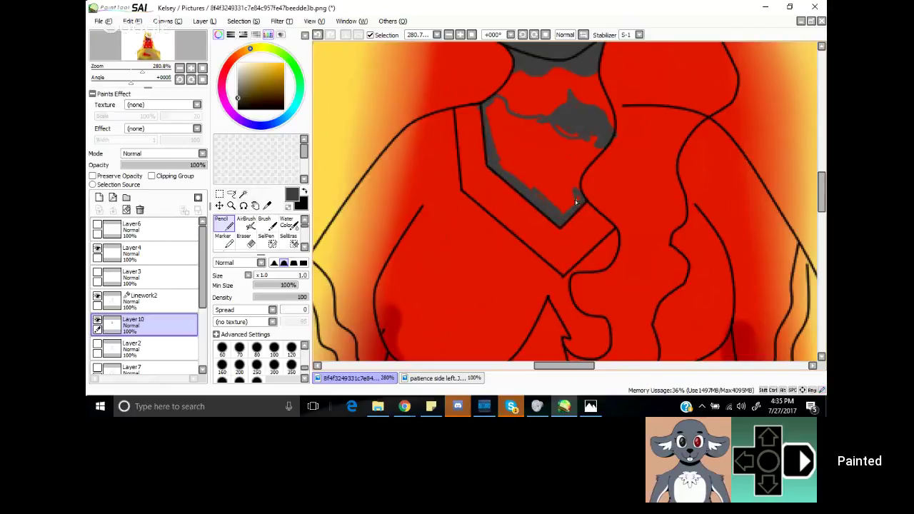
mouse_move(575, 178)
left_mouse_down()
mouse_move(574, 201)
mouse_move(574, 178)
mouse_move(574, 201)
mouse_move(598, 143)
mouse_move(565, 176)
mouse_move(588, 153)
mouse_move(569, 194)
left_mouse_up()
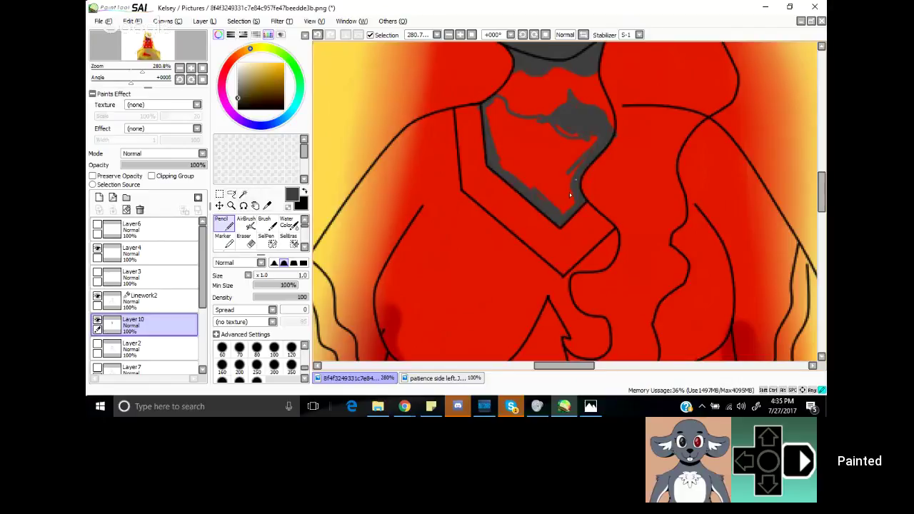
left_click_drag(582, 160, 590, 138)
mouse_move(494, 104)
left_mouse_down()
mouse_move(513, 132)
mouse_move(509, 122)
mouse_move(553, 131)
mouse_move(512, 124)
left_mouse_up()
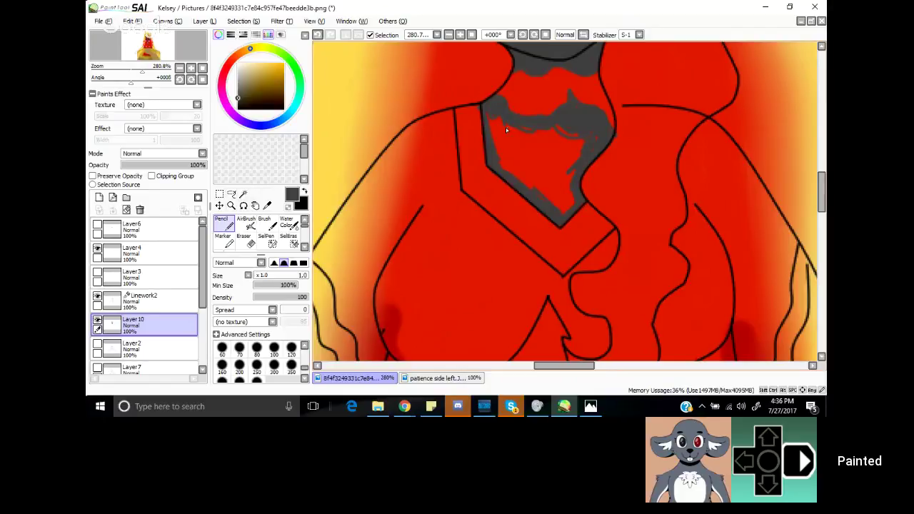
Step: Set the Pencil size to 7 and fill the rest of the chest inside the neckline with dark grey
left_click(256, 276)
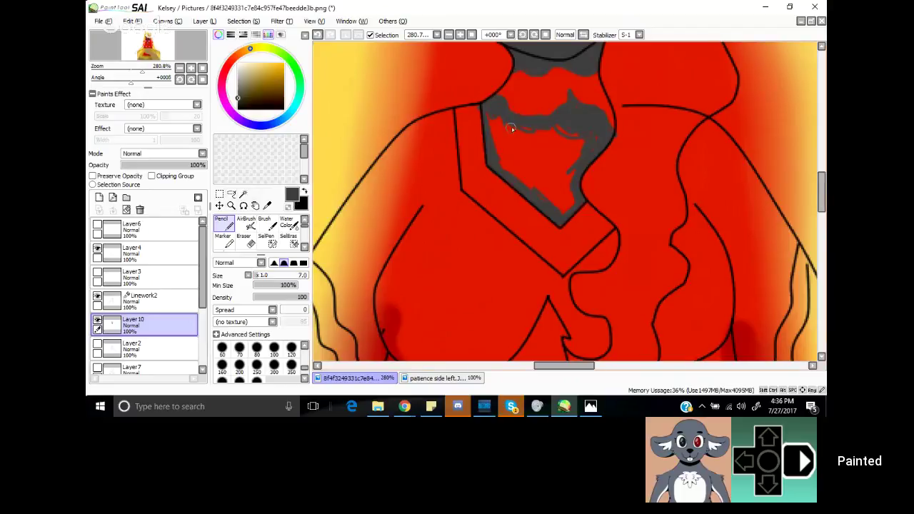
mouse_move(496, 117)
left_mouse_down()
mouse_move(504, 167)
mouse_move(552, 208)
mouse_move(571, 206)
mouse_move(556, 210)
mouse_move(595, 144)
mouse_move(558, 150)
mouse_move(573, 132)
mouse_move(566, 144)
mouse_move(504, 140)
left_mouse_up()
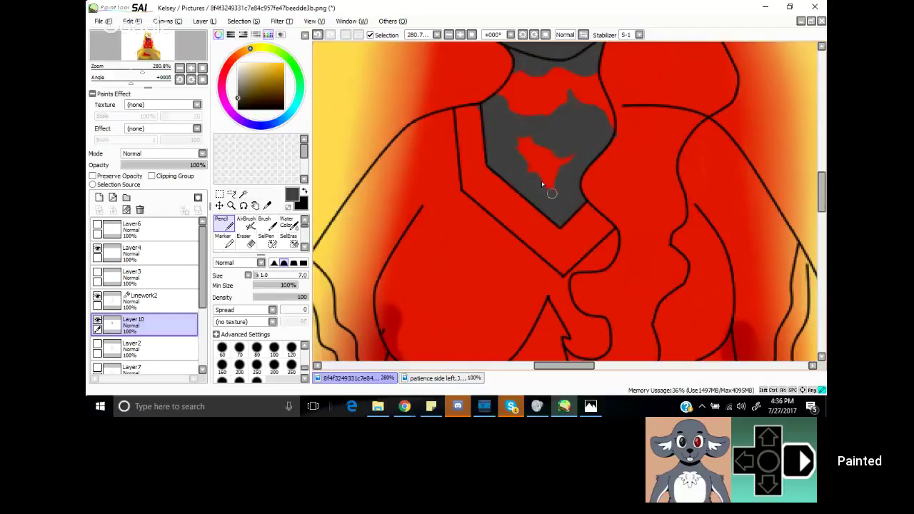
mouse_move(551, 193)
left_mouse_down()
mouse_move(518, 153)
mouse_move(526, 136)
mouse_move(545, 165)
mouse_move(570, 155)
left_mouse_up()
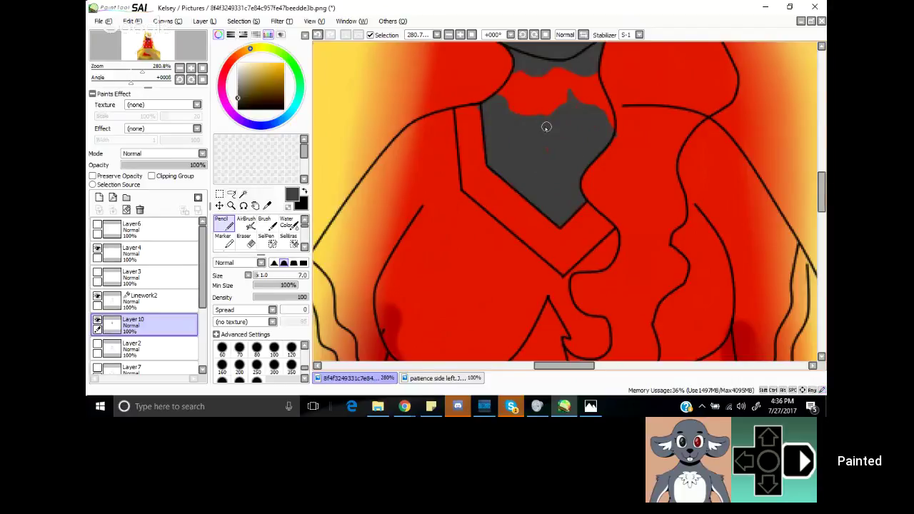
Step: Rotate the canvas view to about 11 degrees and paint a small dark grey patch on each side of the bare midriff's lower edge
left_click(531, 37)
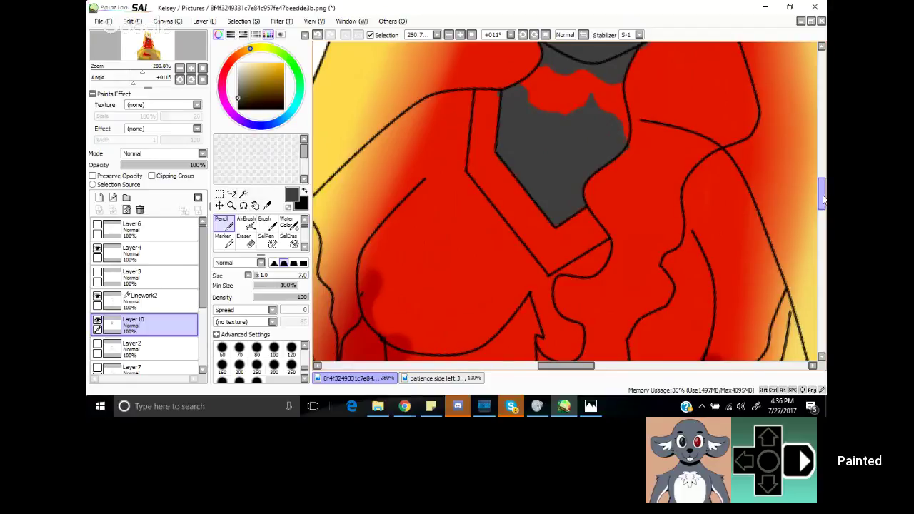
left_click_drag(823, 200, 822, 234)
left_click_drag(632, 211, 627, 242)
mouse_move(344, 178)
left_mouse_down()
mouse_move(372, 163)
mouse_move(353, 181)
left_mouse_up()
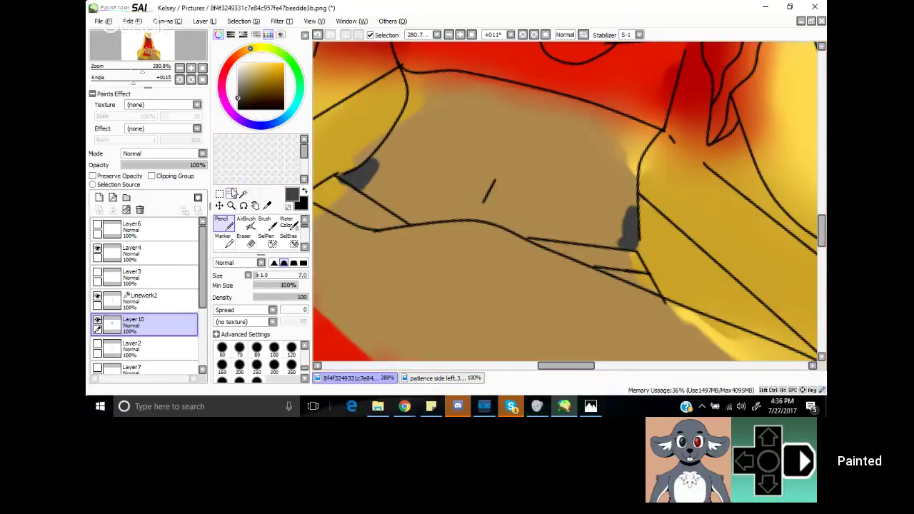
Step: Sample the light grey coat colour from the pony reference's front leg and return to the throne drawing
left_click(444, 378)
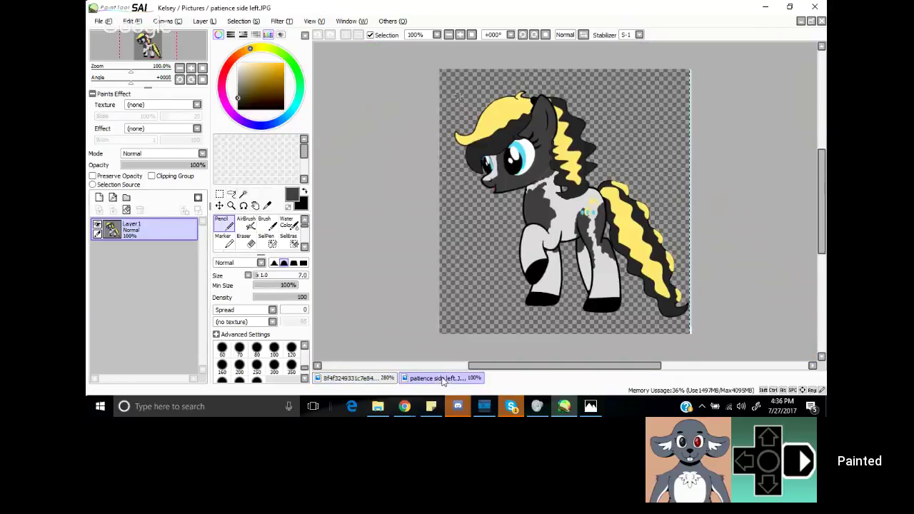
left_click(266, 205)
left_click(535, 239)
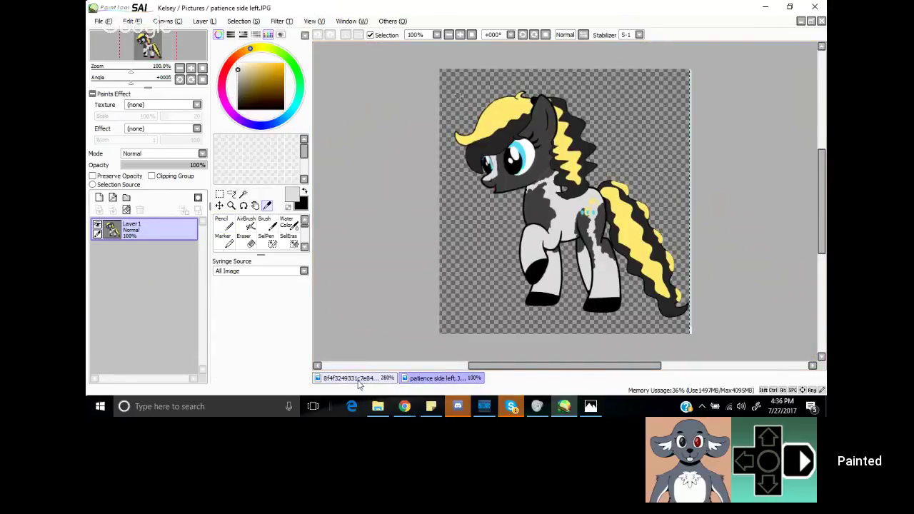
left_click(355, 378)
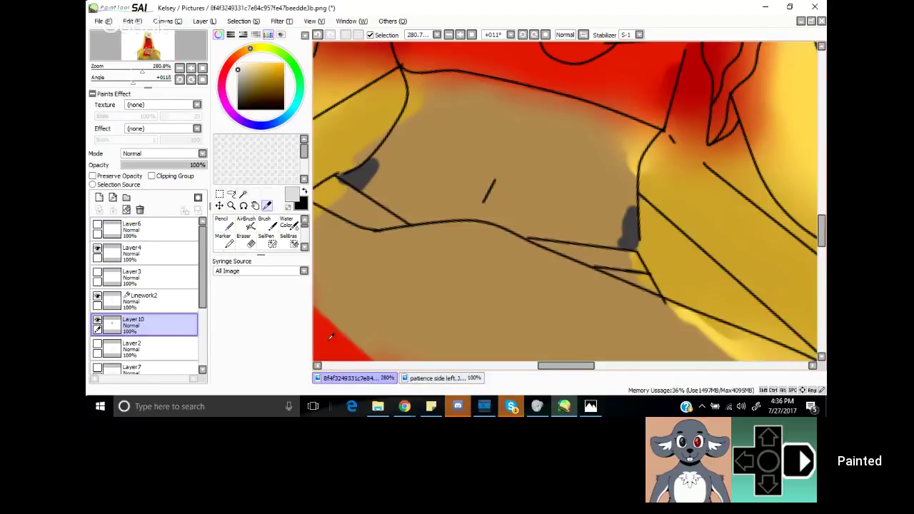
Step: Fill the bare midriff with light grey using the Pencil, leaving the dark grey patches at both sides
mouse_move(410, 78)
left_mouse_down()
mouse_move(484, 90)
mouse_move(429, 83)
mouse_move(452, 90)
left_mouse_up()
mouse_move(600, 125)
left_mouse_down()
mouse_move(651, 137)
mouse_move(600, 100)
mouse_move(614, 127)
mouse_move(649, 133)
mouse_move(527, 89)
mouse_move(563, 109)
mouse_move(499, 90)
mouse_move(530, 116)
mouse_move(486, 111)
left_mouse_up()
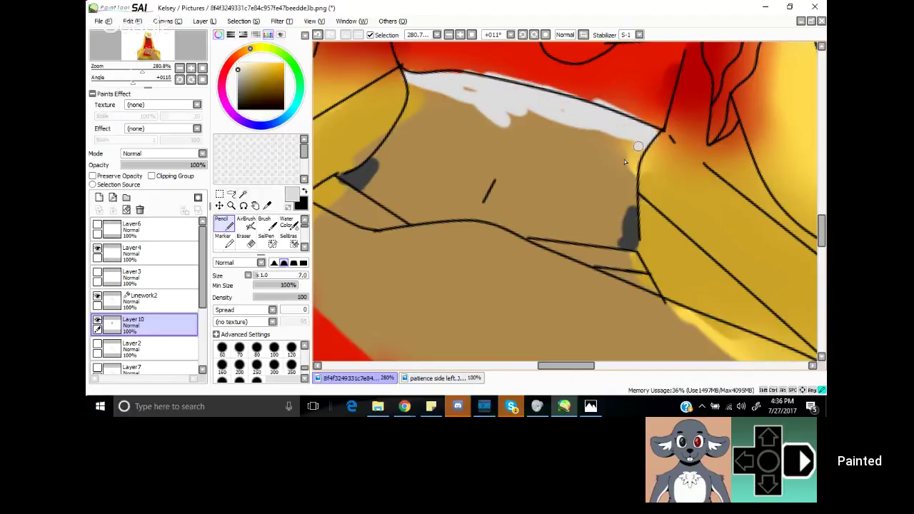
mouse_move(619, 168)
left_mouse_down()
mouse_move(648, 132)
mouse_move(621, 173)
mouse_move(633, 149)
mouse_move(632, 202)
mouse_move(620, 204)
mouse_move(616, 236)
mouse_move(604, 241)
mouse_move(620, 242)
mouse_move(523, 231)
mouse_move(543, 237)
mouse_move(464, 210)
mouse_move(512, 227)
mouse_move(405, 207)
mouse_move(413, 220)
mouse_move(367, 190)
mouse_move(382, 181)
mouse_move(365, 193)
mouse_move(396, 179)
mouse_move(369, 190)
mouse_move(399, 164)
mouse_move(372, 186)
mouse_move(394, 143)
mouse_move(377, 160)
mouse_move(411, 110)
mouse_move(416, 91)
mouse_move(407, 75)
mouse_move(457, 74)
mouse_move(523, 122)
mouse_move(535, 113)
mouse_move(600, 127)
mouse_move(616, 139)
mouse_move(612, 177)
mouse_move(587, 157)
mouse_move(606, 181)
left_mouse_up()
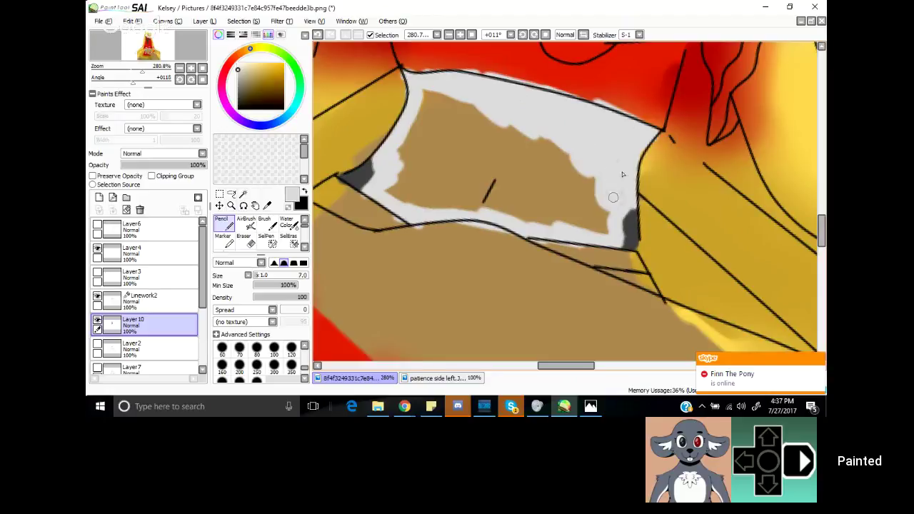
mouse_move(598, 223)
left_mouse_down()
mouse_move(556, 216)
mouse_move(576, 233)
mouse_move(511, 205)
mouse_move(519, 207)
mouse_move(475, 166)
mouse_move(515, 185)
mouse_move(506, 174)
mouse_move(476, 188)
mouse_move(490, 210)
mouse_move(473, 206)
mouse_move(515, 217)
mouse_move(448, 188)
mouse_move(457, 204)
mouse_move(388, 200)
mouse_move(391, 191)
mouse_move(415, 201)
mouse_move(392, 183)
mouse_move(429, 191)
mouse_move(398, 165)
mouse_move(405, 161)
mouse_move(447, 182)
mouse_move(427, 155)
mouse_move(471, 184)
mouse_move(434, 139)
mouse_move(474, 164)
mouse_move(460, 122)
mouse_move(494, 125)
mouse_move(429, 87)
mouse_move(458, 98)
mouse_move(470, 109)
mouse_move(452, 113)
mouse_move(424, 97)
mouse_move(433, 116)
mouse_move(415, 146)
left_mouse_up()
mouse_move(502, 166)
left_mouse_down()
mouse_move(487, 139)
mouse_move(507, 122)
mouse_move(555, 157)
mouse_move(538, 139)
mouse_move(573, 158)
mouse_move(587, 175)
mouse_move(553, 152)
mouse_move(489, 154)
mouse_move(536, 155)
mouse_move(542, 182)
mouse_move(551, 181)
mouse_move(539, 171)
mouse_move(589, 224)
mouse_move(567, 192)
mouse_move(564, 183)
mouse_move(579, 188)
mouse_move(566, 167)
left_mouse_up()
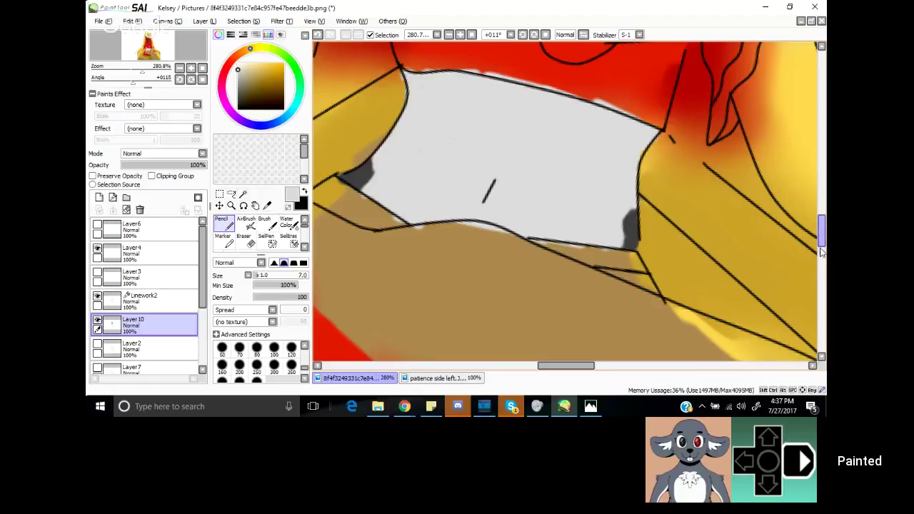
Step: Fill the wavy gap on the neck between the two dark grey markings with light grey
left_click_drag(822, 244, 823, 239)
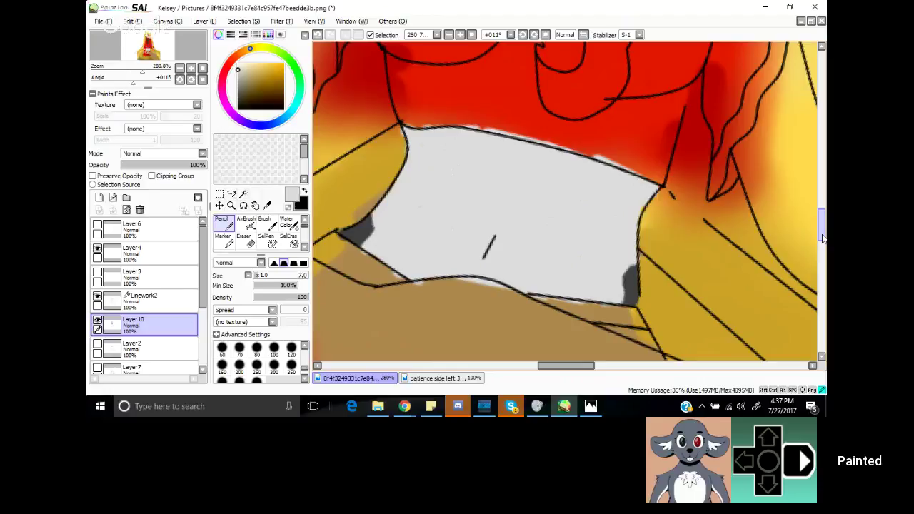
left_click_drag(822, 240, 823, 187)
mouse_move(630, 215)
left_mouse_down()
mouse_move(599, 185)
mouse_move(587, 182)
mouse_move(564, 202)
mouse_move(539, 191)
mouse_move(576, 201)
mouse_move(535, 196)
mouse_move(532, 204)
mouse_move(530, 180)
mouse_move(545, 167)
mouse_move(526, 177)
mouse_move(568, 196)
mouse_move(598, 190)
mouse_move(541, 179)
mouse_move(593, 188)
mouse_move(556, 188)
mouse_move(548, 174)
mouse_move(579, 171)
mouse_move(626, 192)
left_mouse_up()
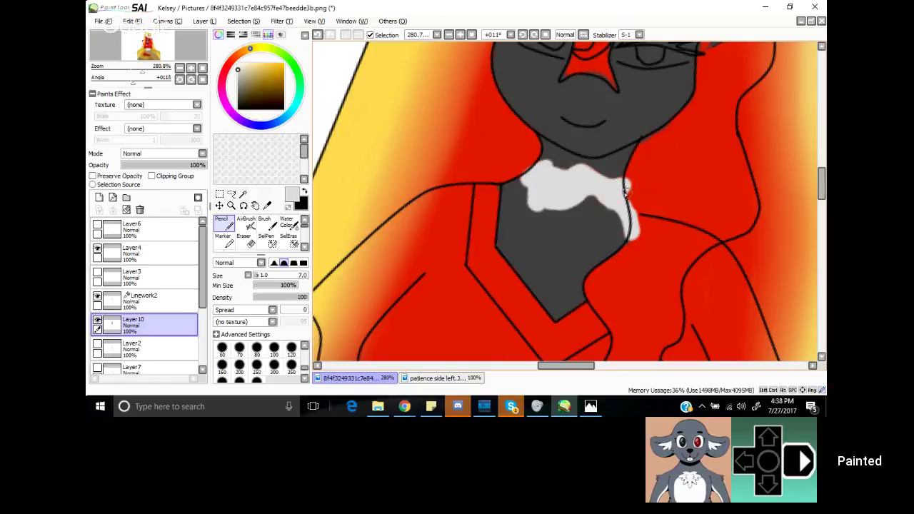
Step: Paint the marking between the eyes and across the nose light grey, and fill both eyes with the same colour
left_click_drag(821, 185, 821, 170)
mouse_move(575, 149)
left_mouse_down()
mouse_move(587, 187)
mouse_move(581, 161)
mouse_move(573, 209)
mouse_move(587, 193)
mouse_move(614, 230)
mouse_move(607, 179)
mouse_move(579, 214)
mouse_move(560, 221)
left_mouse_up()
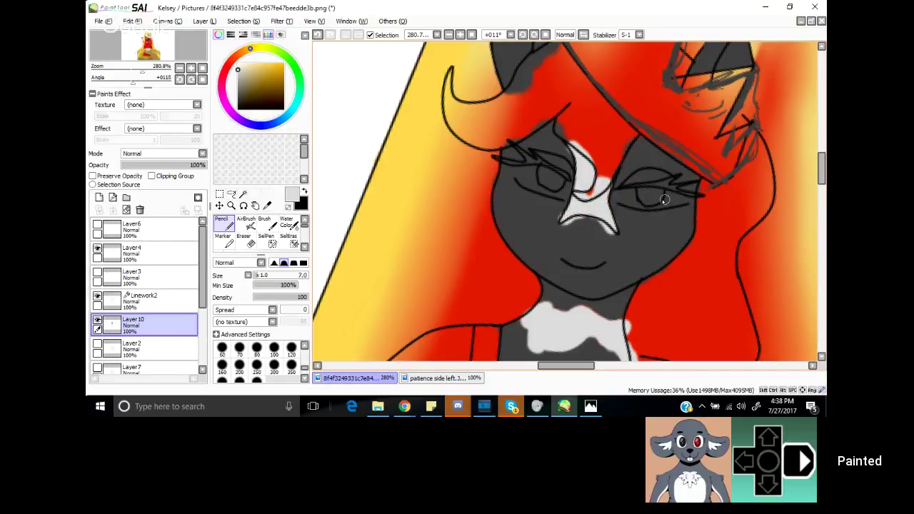
mouse_move(664, 200)
left_mouse_down()
mouse_move(682, 198)
mouse_move(621, 196)
mouse_move(680, 198)
mouse_move(668, 197)
left_mouse_up()
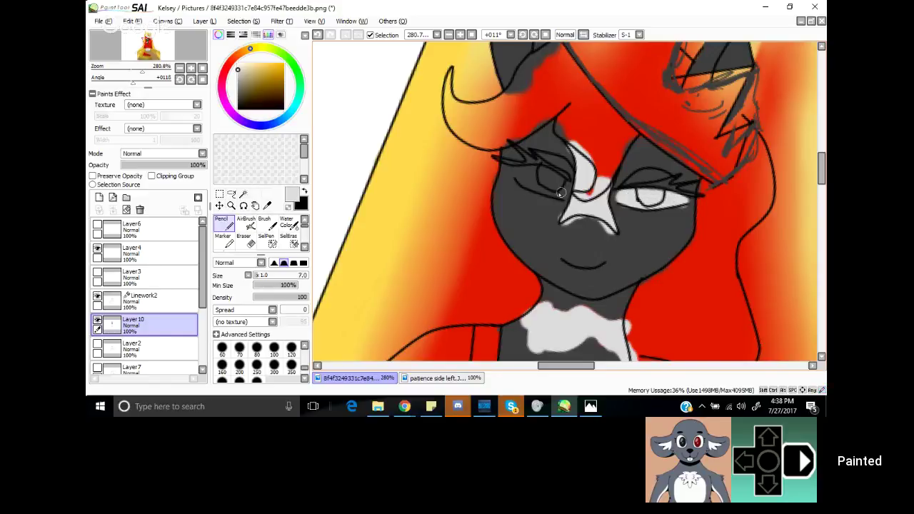
mouse_move(560, 193)
left_mouse_down()
mouse_move(520, 174)
mouse_move(567, 190)
mouse_move(528, 174)
mouse_move(560, 185)
left_mouse_up()
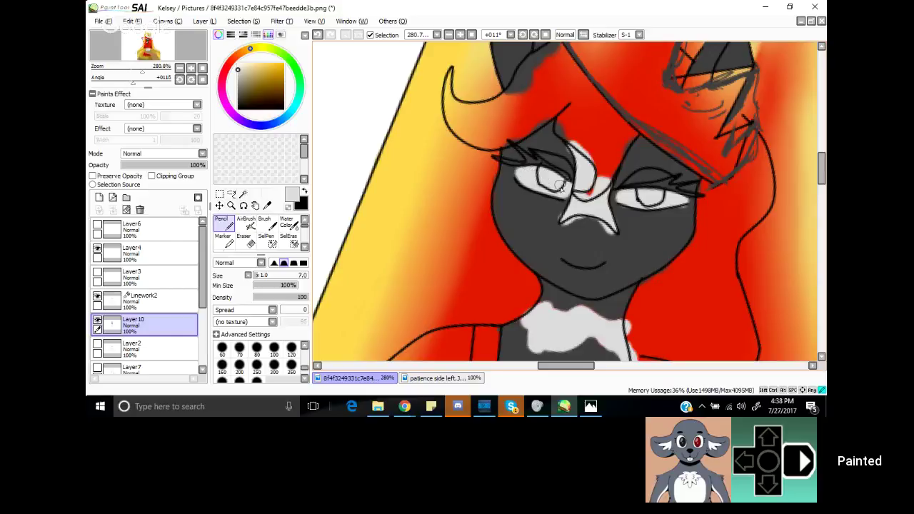
left_click_drag(631, 195, 679, 206)
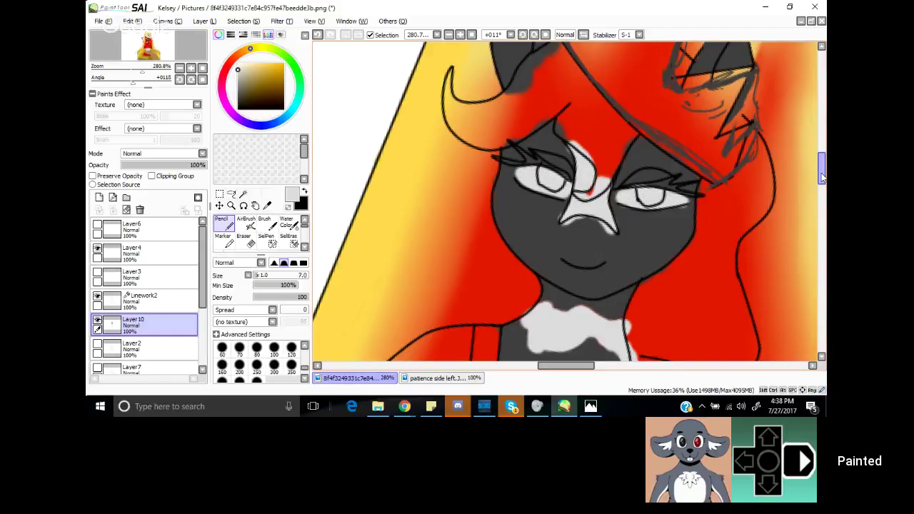
Step: Fill the forearm on the viewer's right with light grey from the sleeve opening out past the throne's edge
left_click_drag(821, 173, 822, 226)
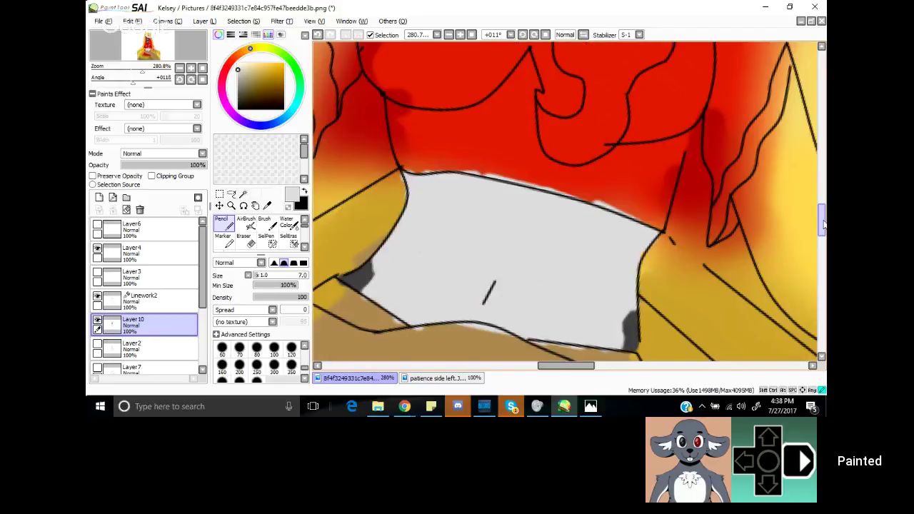
key("Right")
mouse_move(618, 137)
left_mouse_down()
mouse_move(644, 193)
mouse_move(608, 93)
mouse_move(636, 187)
mouse_move(604, 113)
mouse_move(594, 123)
mouse_move(627, 230)
mouse_move(594, 167)
mouse_move(609, 216)
mouse_move(581, 188)
mouse_move(609, 264)
mouse_move(584, 164)
mouse_move(603, 234)
mouse_move(565, 191)
mouse_move(574, 215)
mouse_move(564, 214)
mouse_move(564, 198)
mouse_move(598, 291)
mouse_move(611, 311)
left_mouse_up()
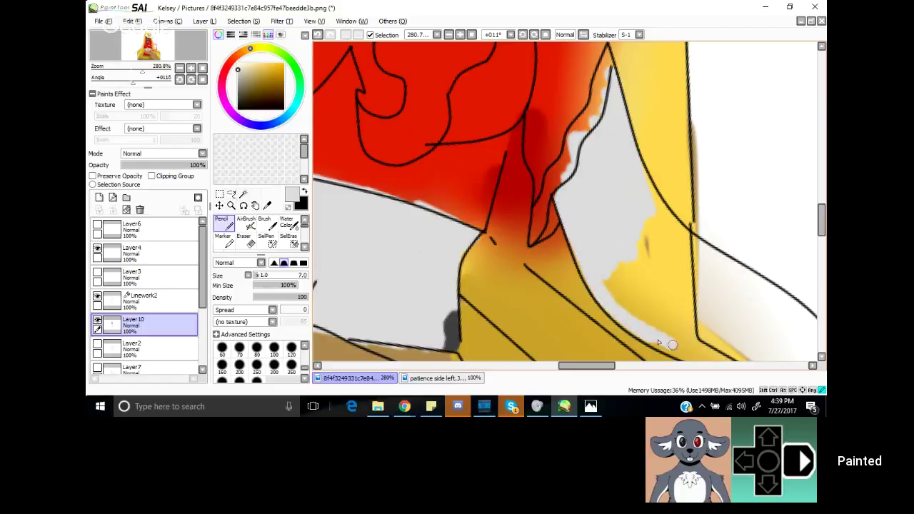
left_click_drag(657, 342, 685, 354)
mouse_move(634, 301)
left_mouse_down()
mouse_move(622, 300)
mouse_move(638, 306)
mouse_move(609, 251)
mouse_move(653, 279)
left_mouse_up()
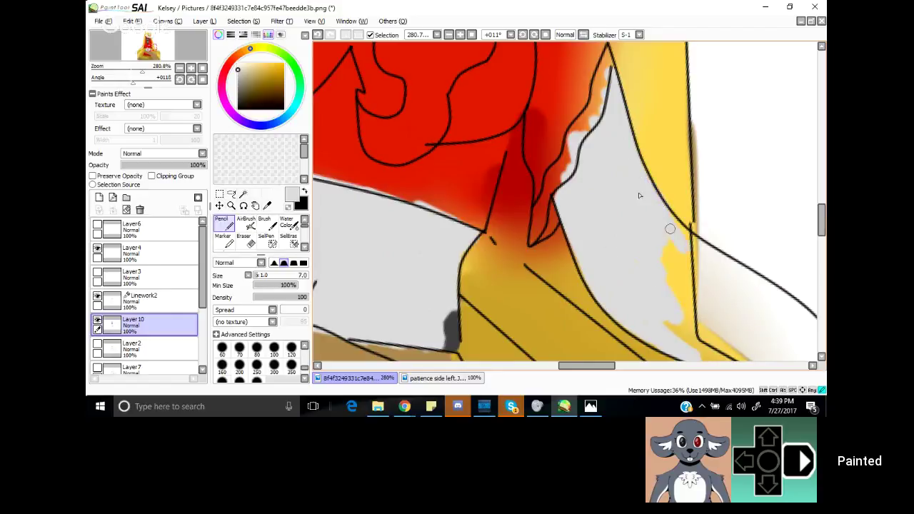
mouse_move(670, 229)
left_mouse_down()
mouse_move(704, 259)
mouse_move(658, 227)
mouse_move(751, 295)
left_mouse_up()
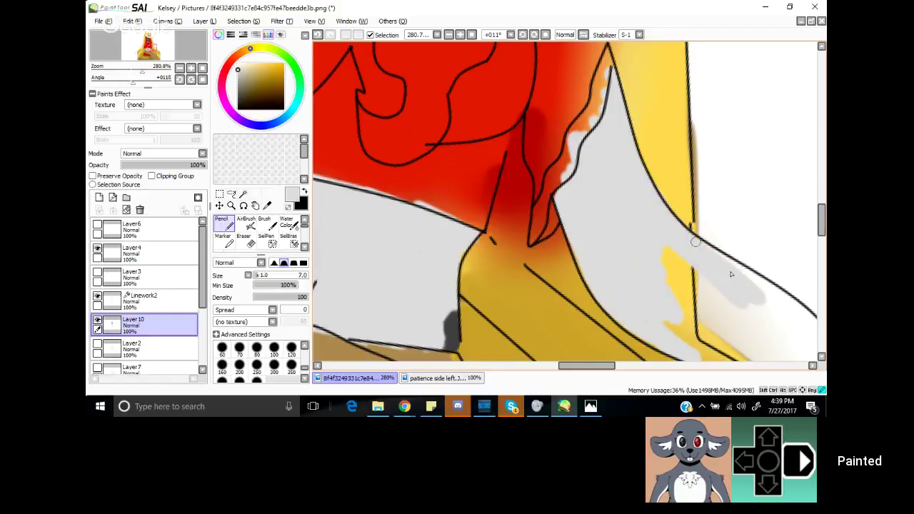
mouse_move(695, 242)
left_mouse_down()
mouse_move(776, 306)
mouse_move(764, 291)
mouse_move(797, 312)
left_mouse_up()
mouse_move(638, 219)
left_mouse_down()
mouse_move(669, 255)
mouse_move(657, 265)
mouse_move(664, 312)
mouse_move(687, 351)
mouse_move(750, 329)
mouse_move(771, 300)
left_mouse_up()
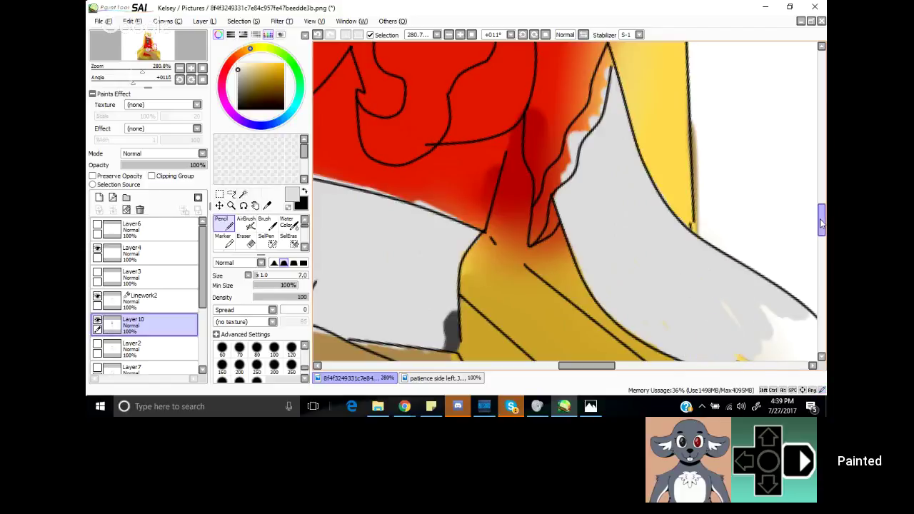
Step: Continue the light grey fill down the lower forearm to the wrist and the start of the thumb on the viewer's right
left_click_drag(820, 223, 821, 237)
left_click_drag(585, 365, 616, 374)
mouse_move(500, 192)
left_mouse_down()
mouse_move(528, 257)
mouse_move(433, 215)
mouse_move(512, 266)
mouse_move(412, 209)
mouse_move(542, 269)
left_mouse_up()
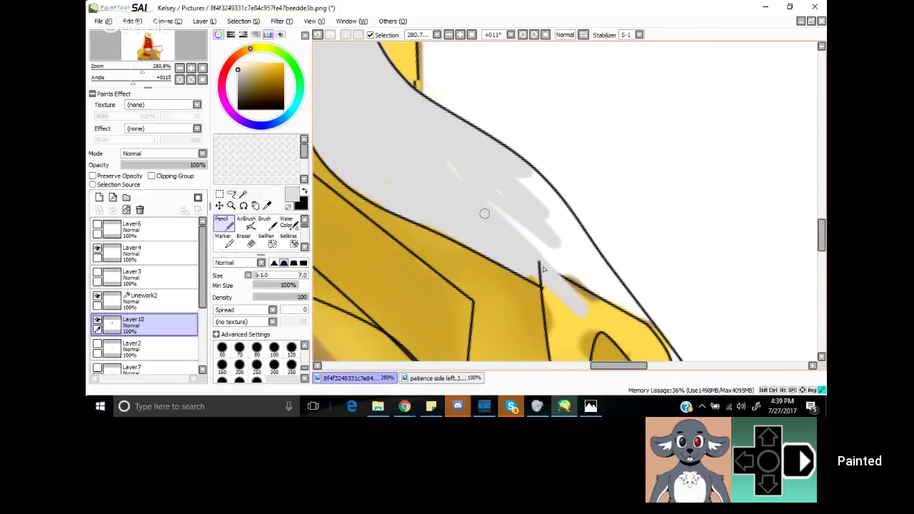
mouse_move(484, 214)
left_mouse_down()
mouse_move(553, 266)
mouse_move(451, 158)
mouse_move(543, 215)
mouse_move(581, 267)
mouse_move(511, 164)
mouse_move(568, 229)
mouse_move(547, 198)
left_mouse_up()
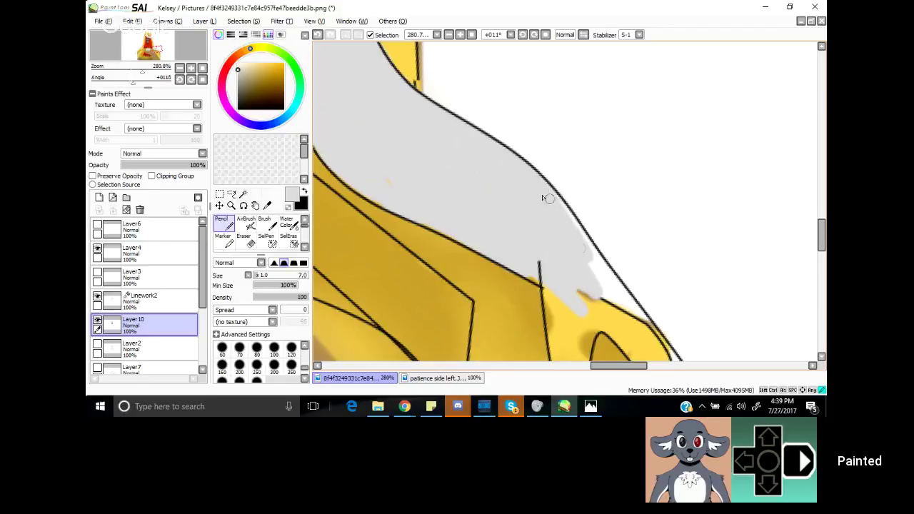
mouse_move(587, 272)
left_mouse_down()
mouse_move(536, 211)
mouse_move(564, 225)
mouse_move(550, 206)
mouse_move(569, 235)
mouse_move(545, 195)
mouse_move(638, 315)
mouse_move(603, 308)
mouse_move(582, 285)
mouse_move(593, 306)
mouse_move(564, 276)
mouse_move(567, 313)
mouse_move(562, 267)
mouse_move(586, 264)
mouse_move(599, 278)
mouse_move(557, 271)
mouse_move(557, 320)
mouse_move(546, 272)
mouse_move(557, 325)
left_mouse_up()
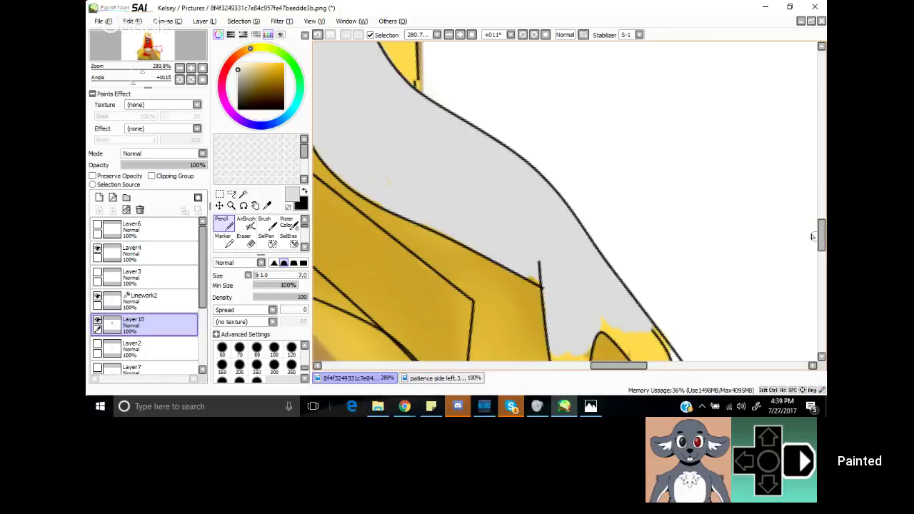
Step: Fill the fingers and thumb of the hand on the viewer's right with light grey and touch up the edges
left_click_drag(819, 244, 818, 264)
mouse_move(670, 153)
left_mouse_down()
mouse_move(699, 203)
mouse_move(686, 181)
mouse_move(701, 228)
mouse_move(704, 213)
mouse_move(693, 197)
mouse_move(680, 249)
mouse_move(696, 234)
mouse_move(659, 284)
mouse_move(666, 259)
mouse_move(650, 277)
mouse_move(669, 244)
mouse_move(654, 264)
mouse_move(674, 210)
mouse_move(668, 197)
mouse_move(669, 218)
mouse_move(656, 182)
mouse_move(606, 121)
mouse_move(671, 184)
mouse_move(647, 147)
mouse_move(679, 246)
left_mouse_up()
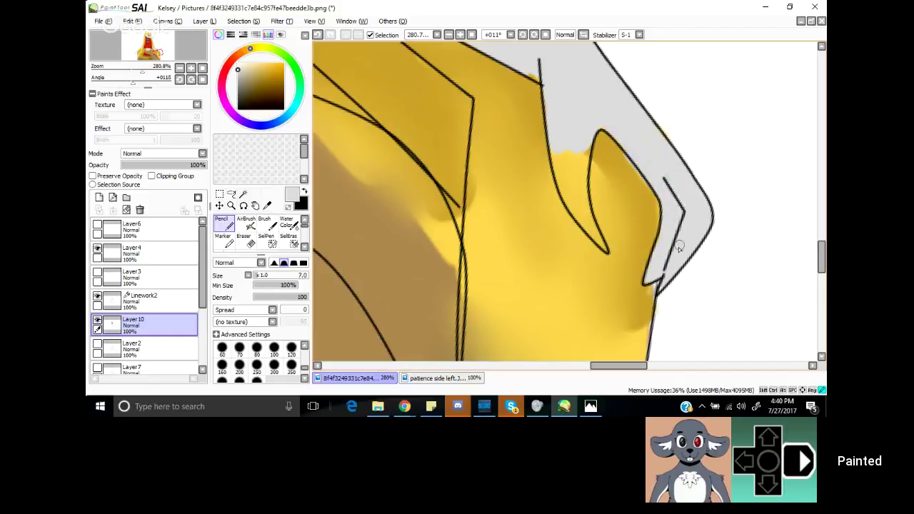
mouse_move(578, 131)
left_mouse_down()
mouse_move(580, 189)
mouse_move(564, 140)
mouse_move(562, 167)
mouse_move(555, 152)
mouse_move(604, 249)
mouse_move(576, 206)
mouse_move(586, 203)
mouse_move(571, 166)
left_mouse_up()
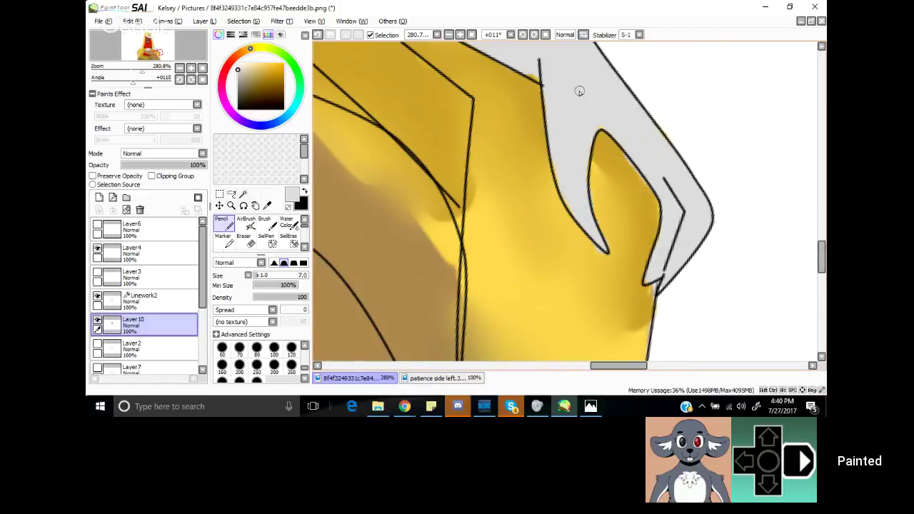
left_click_drag(538, 70, 530, 74)
left_click_drag(596, 123, 593, 127)
Step: Paint light grey along the edges of the forearm on the viewer's left, from the sleeve opening toward the wrist
left_click_drag(624, 362, 523, 366)
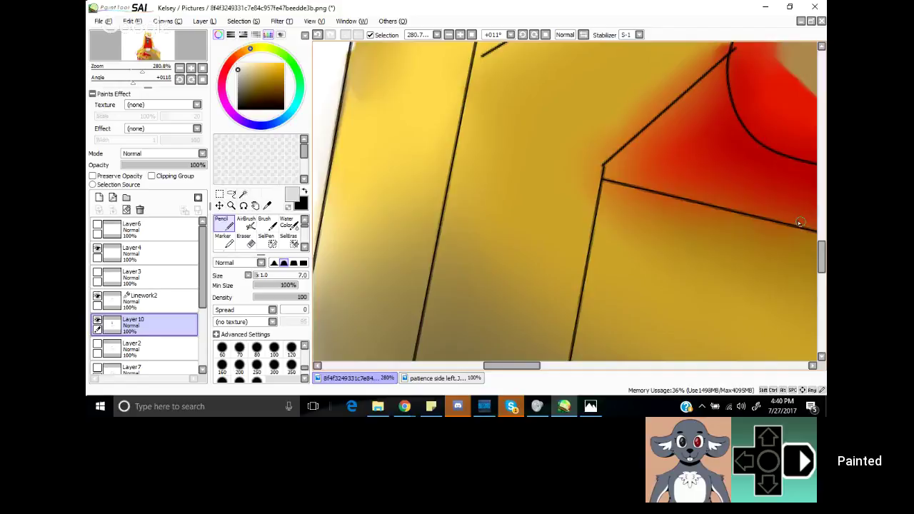
left_click_drag(821, 257, 822, 207)
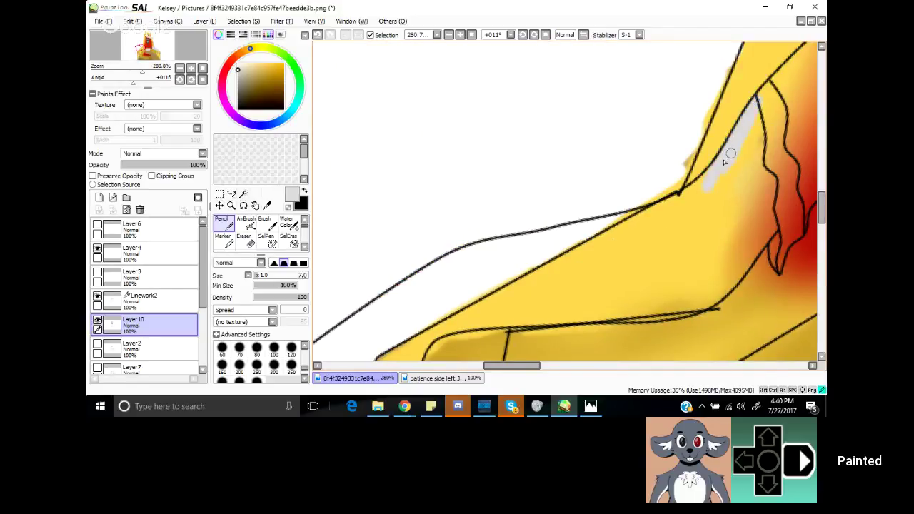
left_click_drag(724, 162, 650, 214)
mouse_move(750, 113)
left_mouse_down()
mouse_move(751, 167)
mouse_move(766, 199)
mouse_move(746, 258)
mouse_move(711, 300)
mouse_move(723, 293)
mouse_move(688, 308)
mouse_move(608, 312)
left_mouse_up()
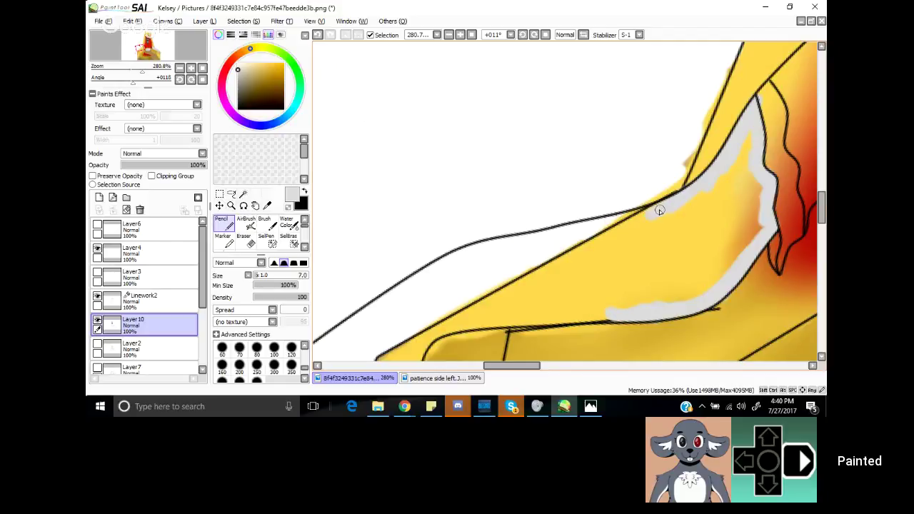
mouse_move(659, 210)
left_mouse_down()
mouse_move(555, 239)
mouse_move(581, 236)
mouse_move(472, 251)
mouse_move(428, 272)
mouse_move(391, 311)
left_mouse_up()
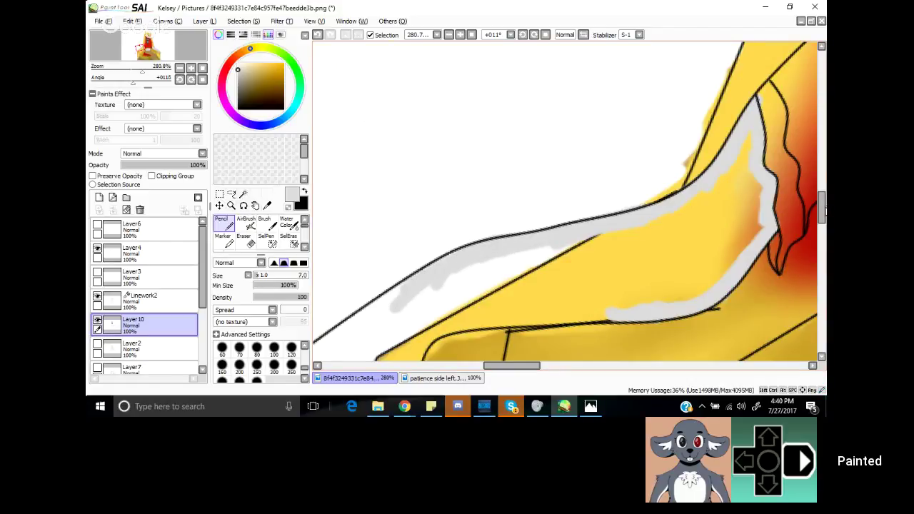
left_click_drag(822, 204, 823, 213)
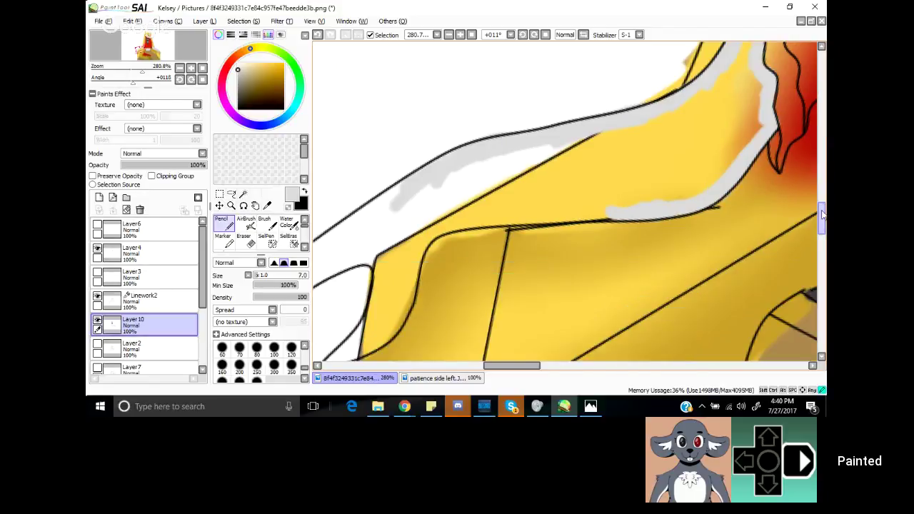
left_click_drag(385, 299, 558, 258)
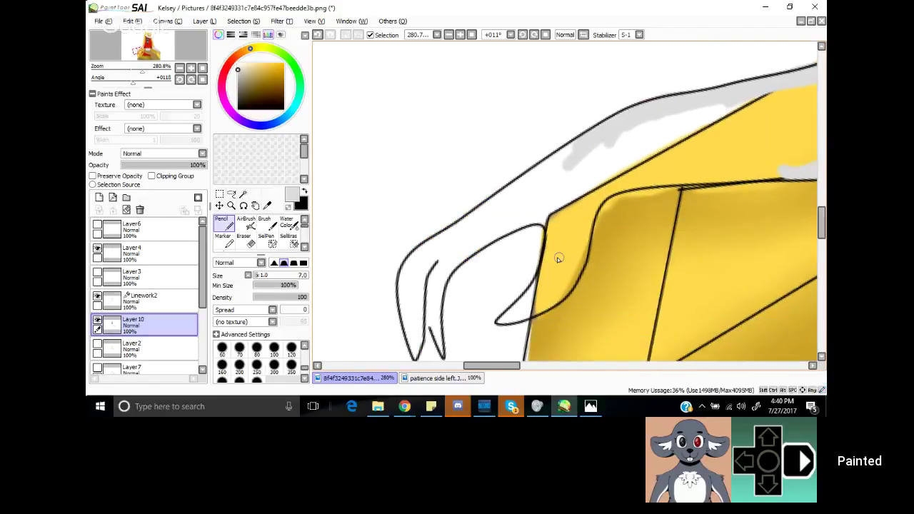
mouse_move(575, 143)
left_mouse_down()
mouse_move(538, 191)
mouse_move(506, 198)
left_mouse_up()
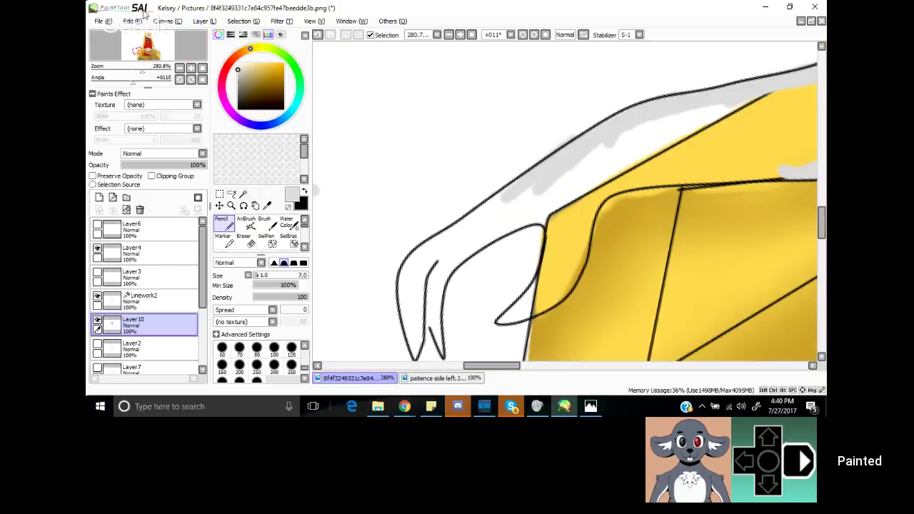
left_click(133, 21)
left_click(141, 33)
left_click(133, 20)
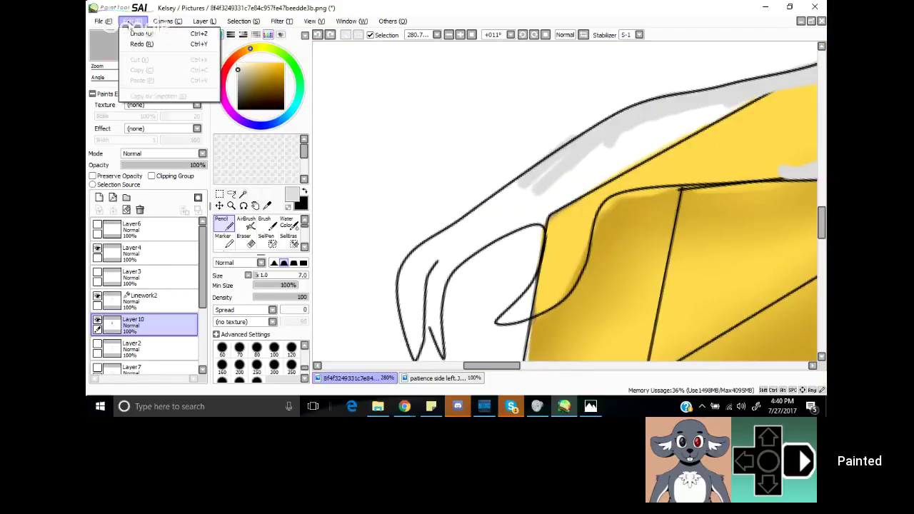
left_click(141, 34)
Step: Fill the wrist, back of the hand and fingers on the viewer's left with light grey
mouse_move(586, 144)
left_mouse_down()
mouse_move(519, 190)
mouse_move(497, 218)
mouse_move(460, 234)
mouse_move(437, 261)
left_mouse_up()
left_click_drag(468, 218, 412, 269)
mouse_move(446, 238)
left_mouse_down()
mouse_move(404, 274)
mouse_move(412, 346)
mouse_move(416, 314)
left_mouse_up()
mouse_move(414, 346)
left_mouse_down()
mouse_move(433, 258)
mouse_move(422, 300)
mouse_move(436, 341)
mouse_move(427, 292)
mouse_move(438, 264)
mouse_move(518, 211)
mouse_move(499, 221)
mouse_move(497, 212)
mouse_move(579, 180)
left_mouse_up()
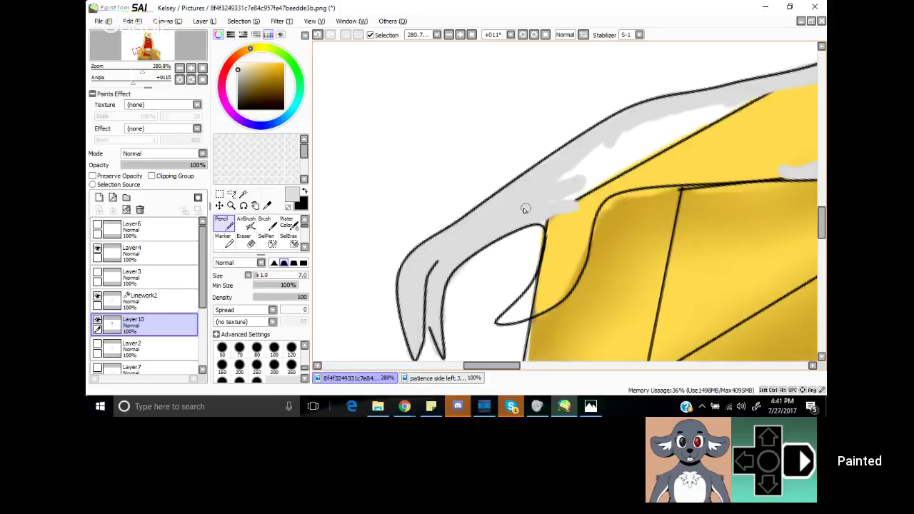
Step: Fill the thumb on the viewer's left with light grey and extend the fill up the lower forearm
left_click_drag(537, 214, 546, 219)
mouse_move(553, 225)
left_mouse_down()
mouse_move(551, 277)
mouse_move(537, 291)
mouse_move(553, 275)
mouse_move(553, 267)
mouse_move(516, 311)
left_mouse_up()
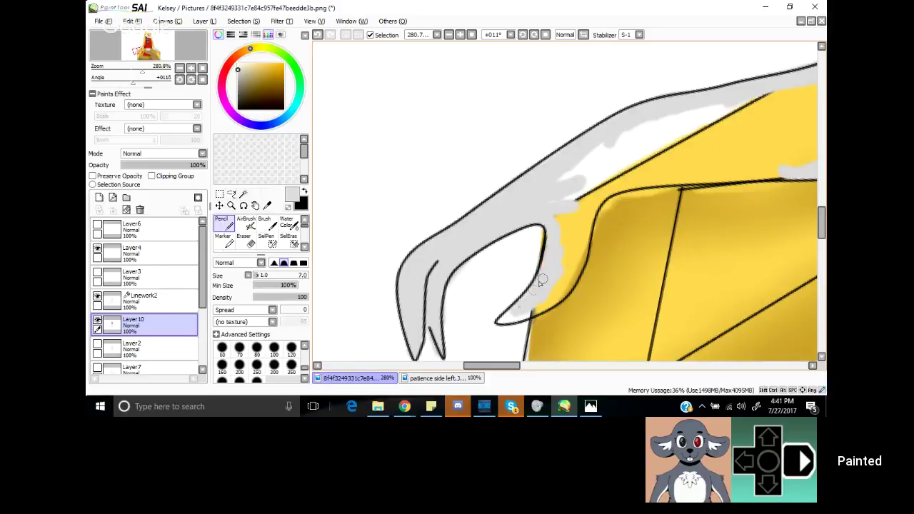
mouse_move(543, 279)
left_mouse_down()
mouse_move(500, 321)
mouse_move(559, 287)
mouse_move(552, 291)
mouse_move(570, 255)
mouse_move(564, 294)
mouse_move(576, 240)
mouse_move(579, 258)
mouse_move(579, 250)
mouse_move(566, 270)
mouse_move(563, 212)
mouse_move(555, 241)
mouse_move(570, 196)
mouse_move(591, 204)
mouse_move(586, 217)
mouse_move(618, 177)
mouse_move(603, 197)
mouse_move(654, 168)
left_mouse_up()
mouse_move(794, 169)
left_mouse_down()
mouse_move(643, 177)
mouse_move(573, 205)
mouse_move(586, 190)
mouse_move(551, 183)
mouse_move(548, 172)
mouse_move(664, 122)
mouse_move(762, 97)
mouse_move(673, 126)
mouse_move(714, 118)
mouse_move(678, 126)
mouse_move(704, 147)
mouse_move(640, 138)
left_mouse_up()
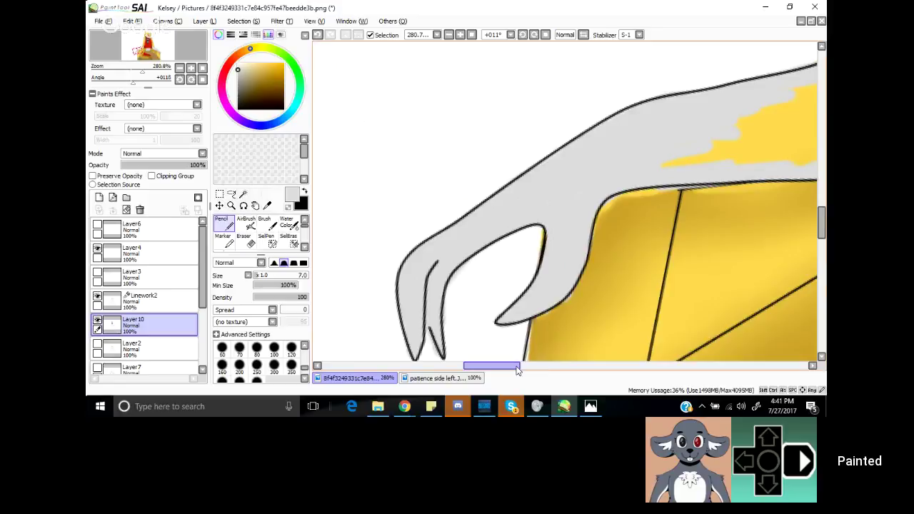
Step: Fill the remaining gap in the forearm on the viewer's left with light grey up to the sleeve opening
left_click_drag(514, 366, 535, 368)
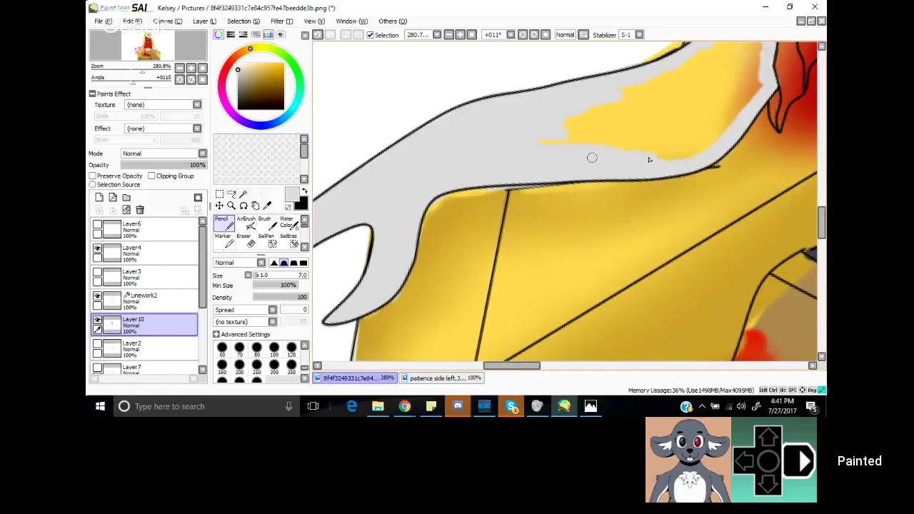
mouse_move(604, 161)
left_mouse_down()
mouse_move(554, 140)
mouse_move(629, 136)
mouse_move(539, 127)
mouse_move(703, 136)
mouse_move(654, 153)
mouse_move(701, 130)
mouse_move(699, 150)
mouse_move(766, 86)
mouse_move(708, 127)
left_mouse_up()
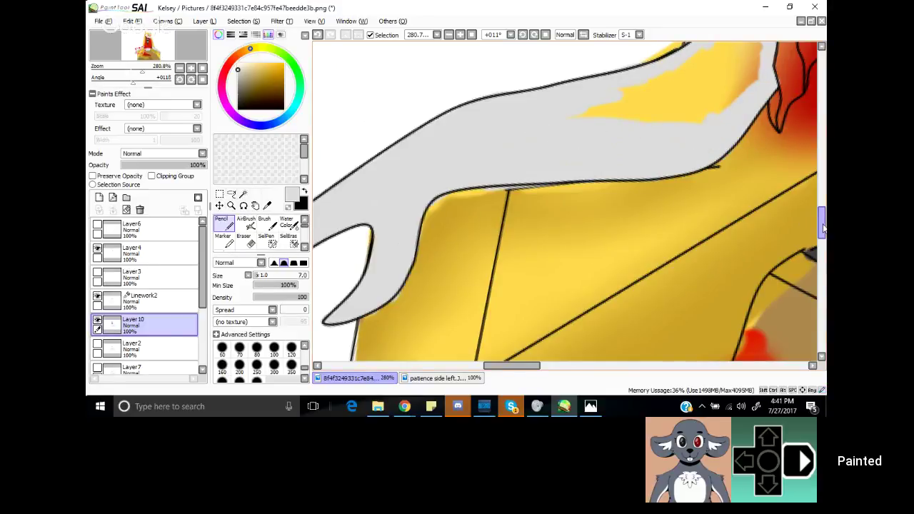
left_click_drag(822, 228, 823, 224)
scroll(823, 224, "up", 1)
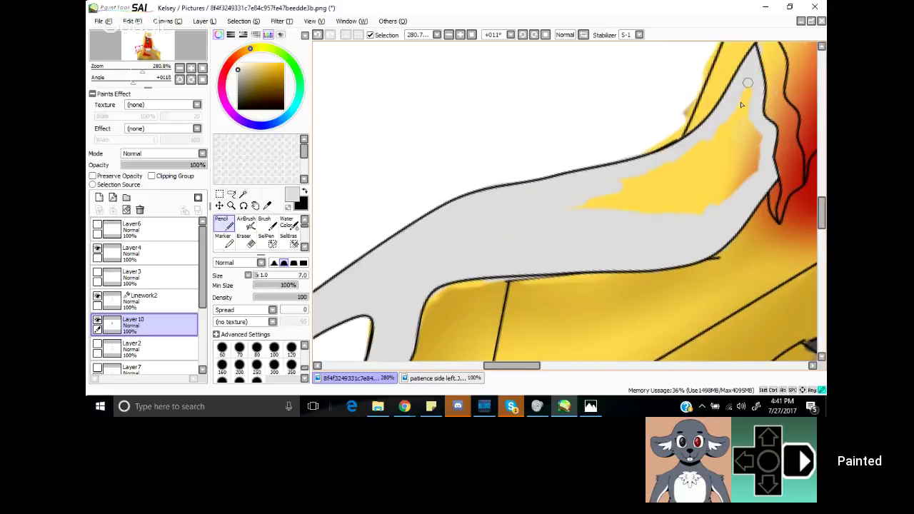
mouse_move(751, 132)
left_mouse_down()
mouse_move(700, 217)
mouse_move(739, 186)
left_mouse_up()
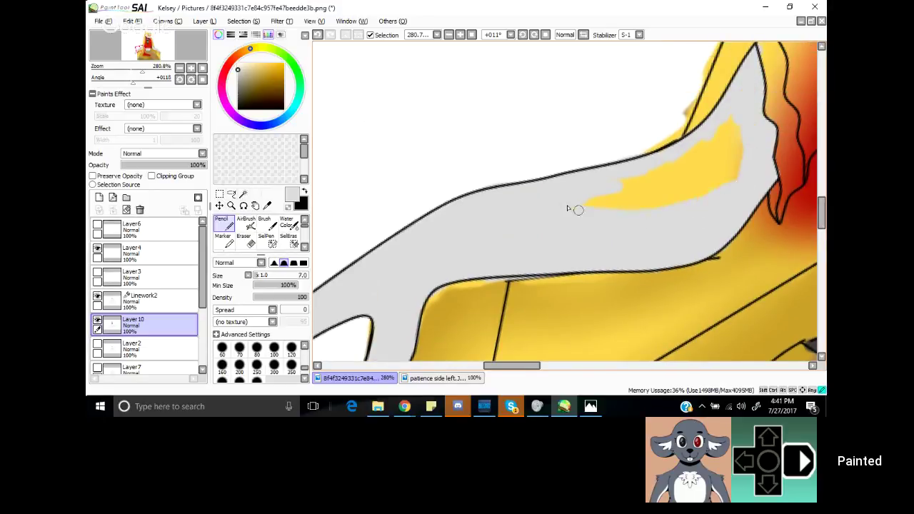
mouse_move(577, 210)
left_mouse_down()
mouse_move(695, 203)
mouse_move(719, 190)
mouse_move(608, 191)
mouse_move(688, 183)
mouse_move(659, 195)
mouse_move(693, 182)
mouse_move(623, 183)
mouse_move(716, 166)
mouse_move(648, 168)
mouse_move(722, 145)
mouse_move(671, 163)
mouse_move(735, 111)
mouse_move(693, 159)
mouse_move(734, 127)
mouse_move(712, 183)
mouse_move(729, 197)
mouse_move(741, 135)
mouse_move(722, 178)
left_mouse_up()
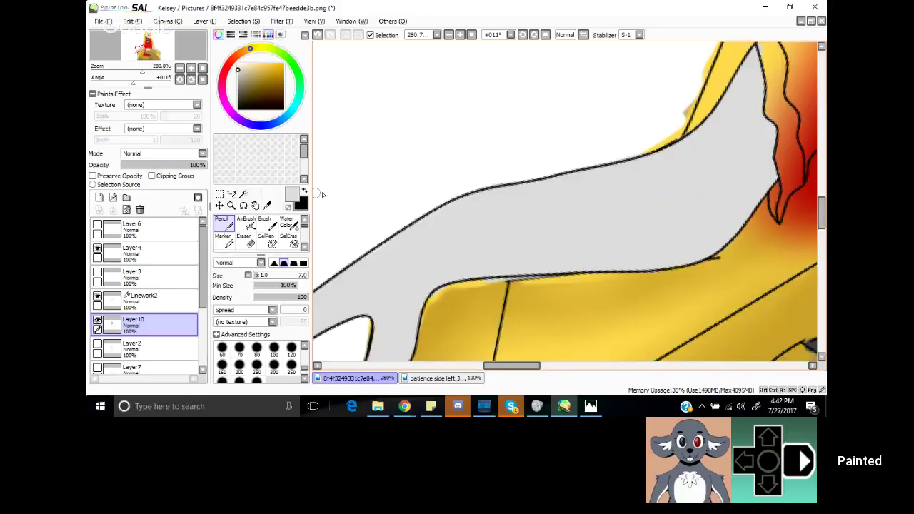
Step: Erase the light grey overspill beneath the lower outline of the forearm on the viewer's left
left_click(243, 240)
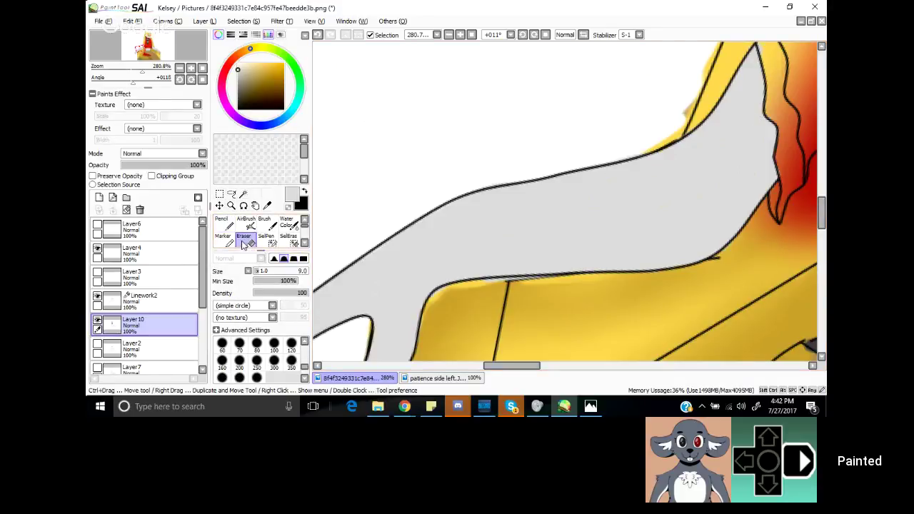
left_click_drag(469, 289, 550, 279)
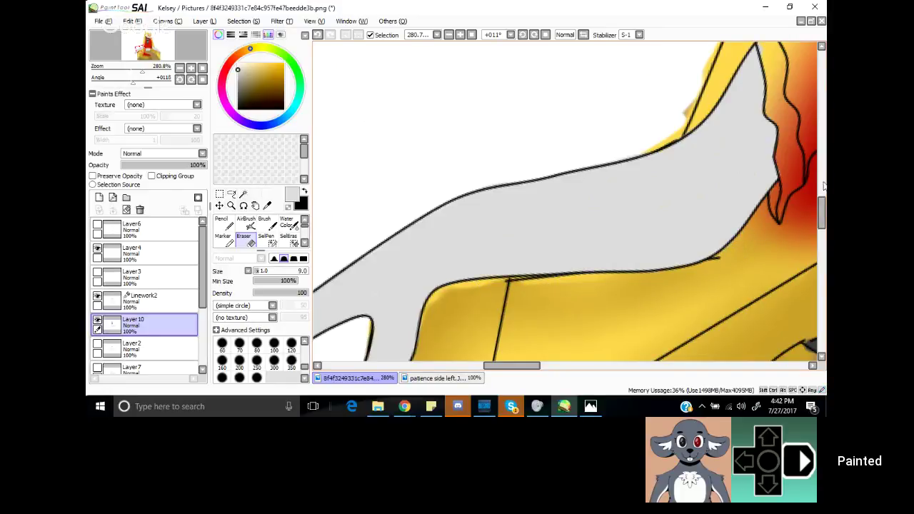
left_click_drag(821, 198, 823, 227)
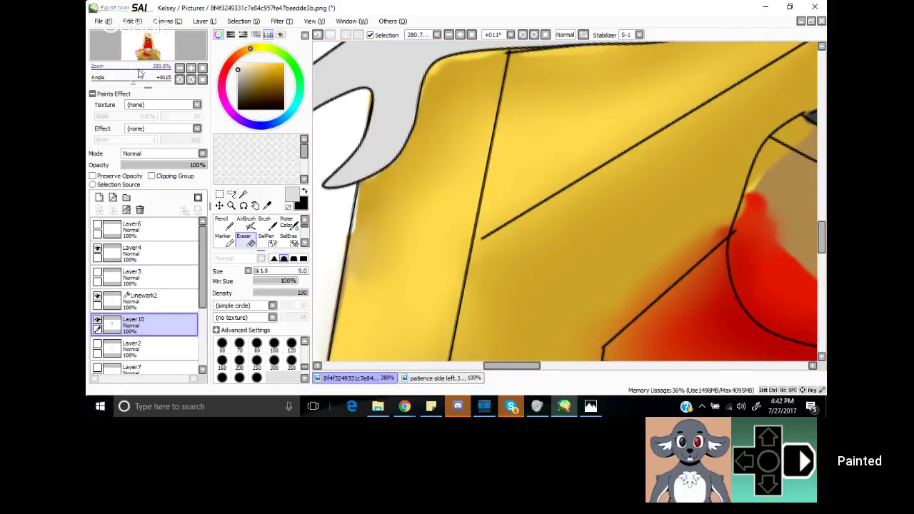
Step: Sample the dark grey from the face and clean up the lower edge of the light grey nose marking with the Pencil
mouse_move(140, 72)
left_mouse_down()
mouse_move(123, 73)
mouse_move(139, 73)
left_mouse_up()
left_click(267, 205)
left_click(515, 172)
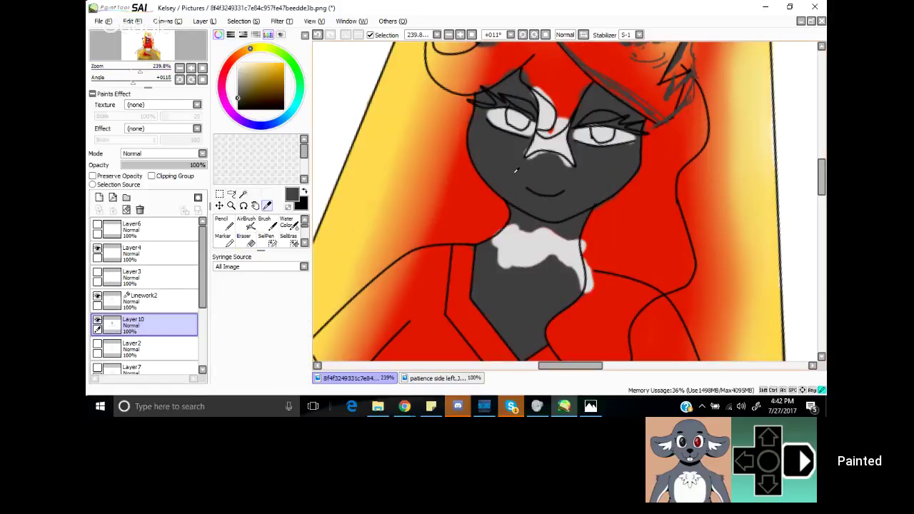
left_click(226, 224)
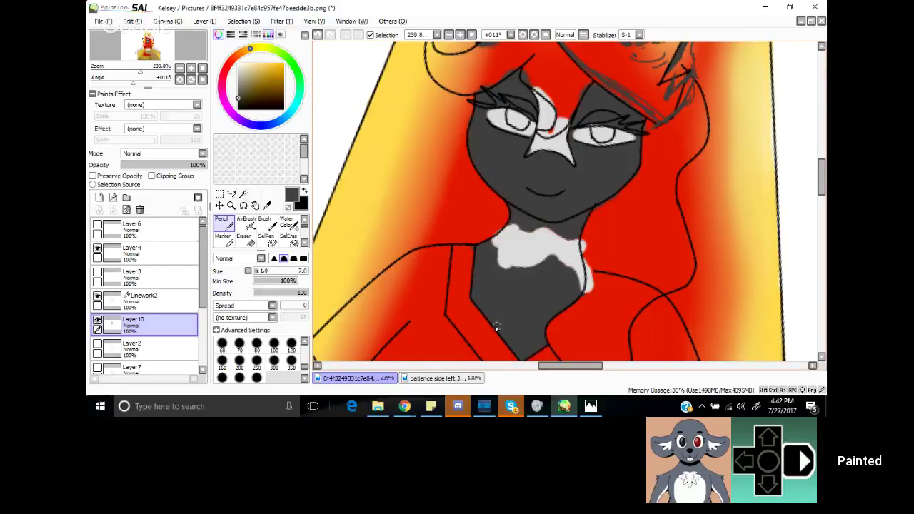
Step: Sample the near-black mane colour from the pony reference and fill the hair on the forehead beneath the crown with it
left_click(431, 380)
key("alt")
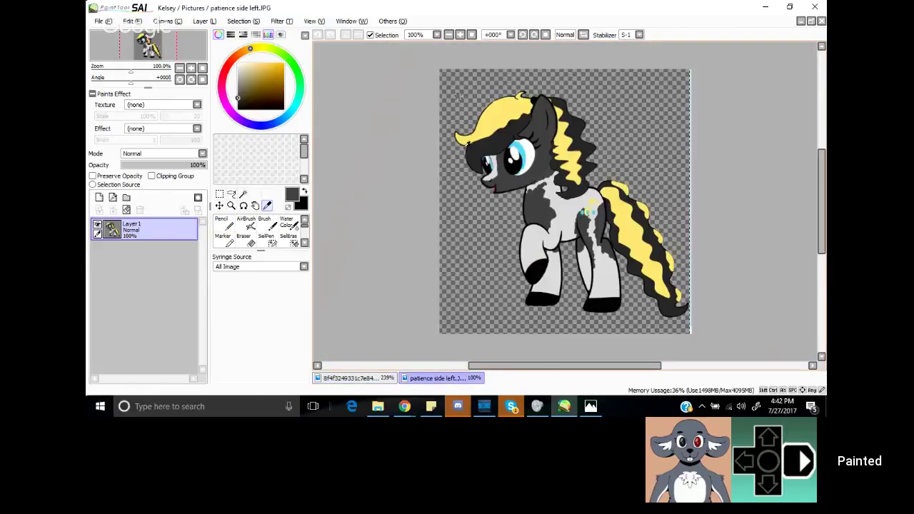
left_click(354, 379)
left_click(225, 223)
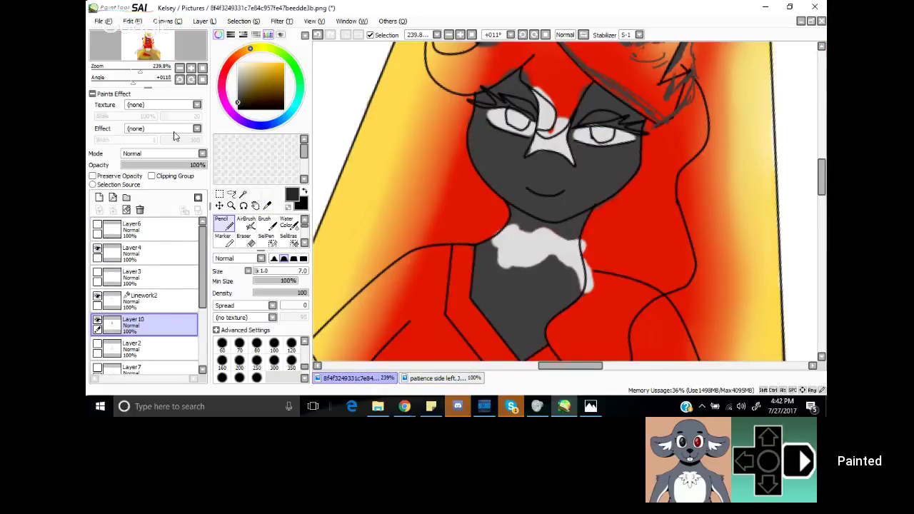
left_click(147, 38)
mouse_move(549, 166)
left_mouse_down()
mouse_move(532, 209)
mouse_move(529, 198)
mouse_move(523, 207)
mouse_move(564, 246)
mouse_move(586, 212)
mouse_move(549, 170)
mouse_move(558, 209)
mouse_move(539, 198)
mouse_move(565, 215)
left_mouse_up()
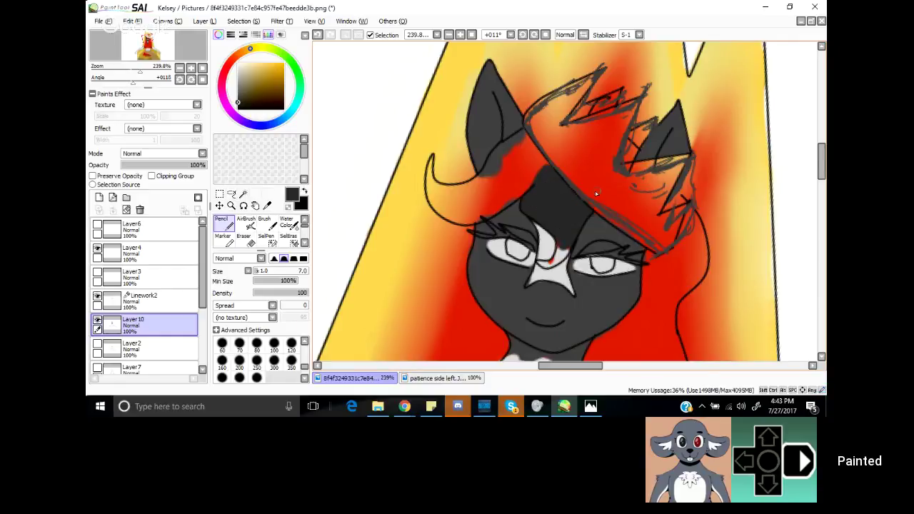
Step: Paint the hair gap beside the ear on the viewer's right near-black and hide the rough crown sketch on Layer4
mouse_move(632, 154)
left_mouse_down()
mouse_move(623, 160)
mouse_move(631, 148)
left_mouse_up()
left_click(97, 225)
left_click(97, 225)
left_click(98, 247)
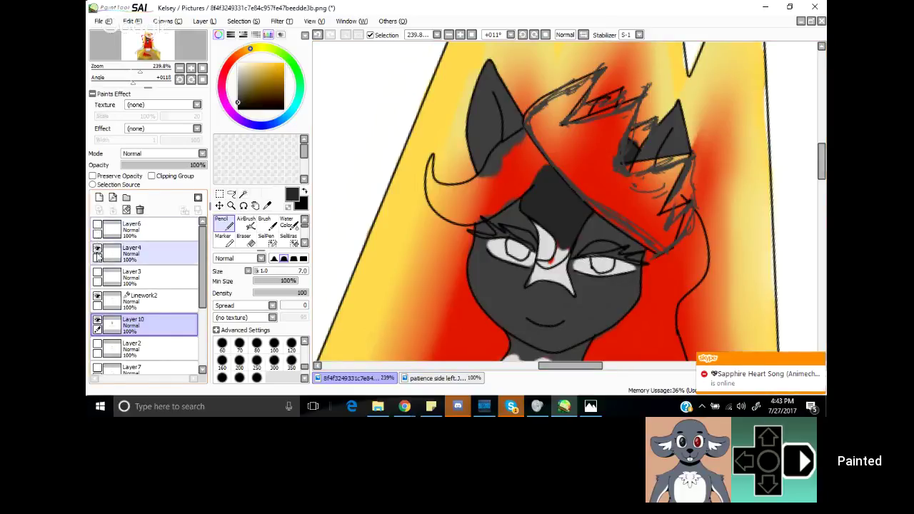
left_click(98, 250)
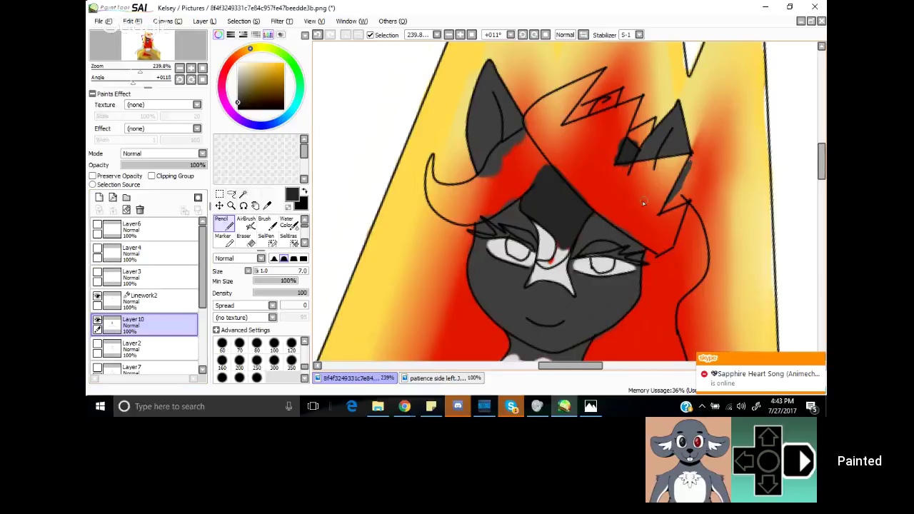
Step: Paint near-black along the outer edge of the long hair lock, from the crown down past the shoulder to the chest
mouse_move(671, 203)
left_mouse_down()
mouse_move(692, 278)
mouse_move(701, 249)
mouse_move(660, 321)
mouse_move(669, 320)
mouse_move(682, 356)
left_mouse_up()
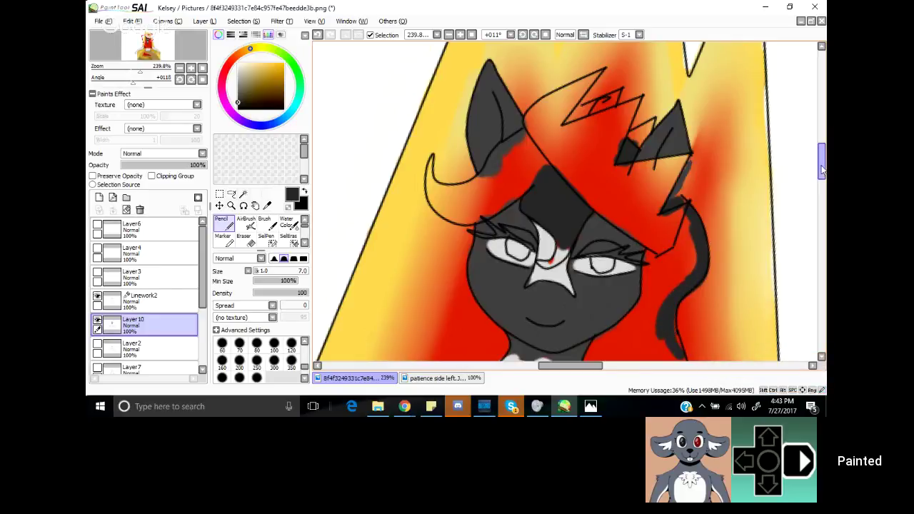
left_click_drag(821, 170, 821, 200)
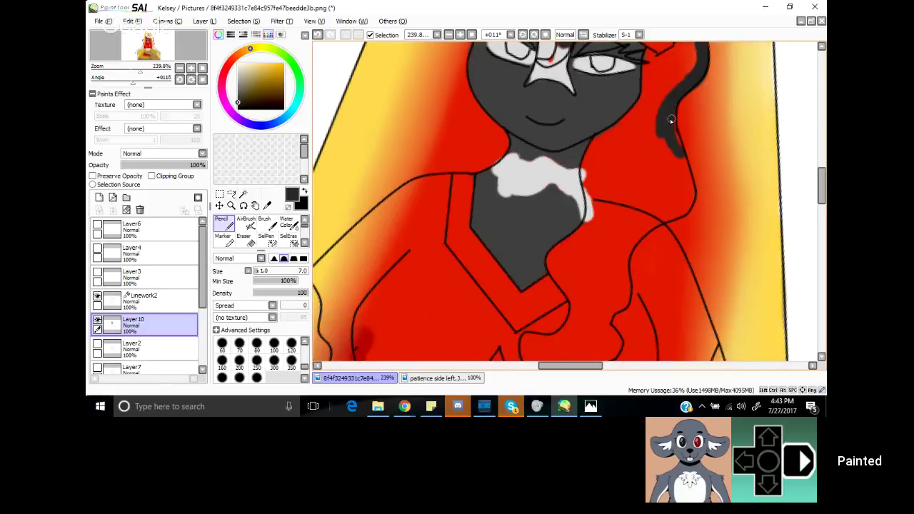
mouse_move(671, 120)
left_mouse_down()
mouse_move(678, 208)
mouse_move(630, 244)
mouse_move(619, 307)
mouse_move(624, 295)
mouse_move(599, 320)
mouse_move(610, 311)
mouse_move(603, 326)
mouse_move(608, 315)
mouse_move(602, 357)
left_mouse_up()
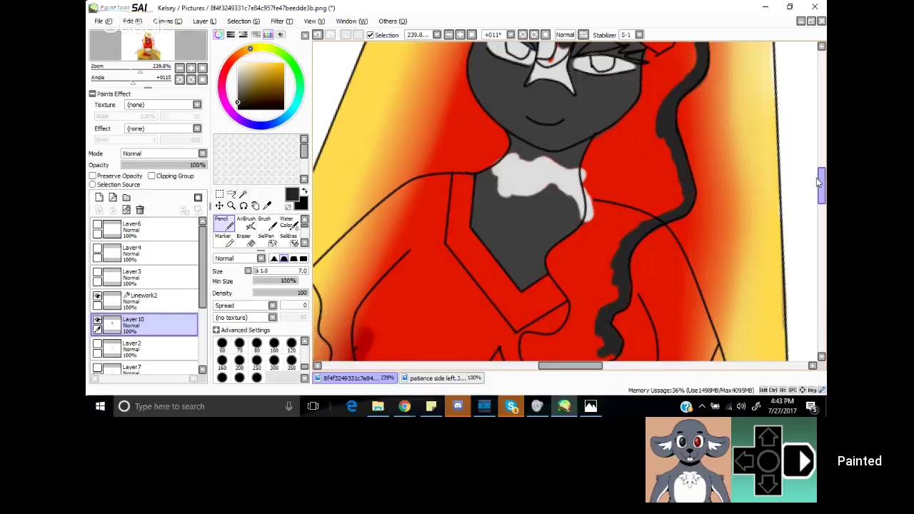
Step: Outline and fill the curled lower end of the hair lock over the chest in near-black
left_click_drag(822, 180, 820, 202)
mouse_move(601, 172)
left_mouse_down()
mouse_move(577, 242)
mouse_move(572, 211)
mouse_move(579, 214)
mouse_move(566, 250)
mouse_move(541, 262)
mouse_move(521, 254)
mouse_move(559, 253)
mouse_move(542, 262)
mouse_move(511, 229)
left_mouse_up()
mouse_move(524, 232)
left_mouse_down()
mouse_move(559, 237)
mouse_move(573, 209)
mouse_move(547, 234)
mouse_move(547, 188)
mouse_move(556, 207)
mouse_move(523, 169)
mouse_move(534, 158)
mouse_move(551, 163)
mouse_move(522, 159)
mouse_move(551, 159)
mouse_move(570, 144)
mouse_move(565, 151)
mouse_move(580, 108)
mouse_move(570, 99)
mouse_move(571, 113)
mouse_move(555, 95)
mouse_move(571, 118)
mouse_move(549, 78)
mouse_move(566, 63)
mouse_move(554, 90)
left_mouse_up()
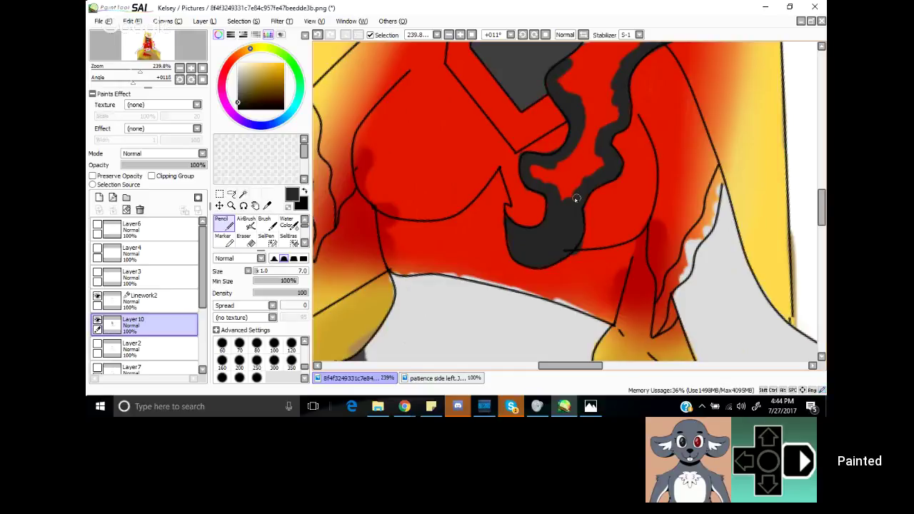
mouse_move(605, 159)
left_mouse_down()
mouse_move(564, 157)
mouse_move(558, 181)
mouse_move(542, 187)
mouse_move(532, 167)
mouse_move(554, 183)
mouse_move(551, 213)
mouse_move(601, 120)
mouse_move(582, 158)
mouse_move(580, 138)
mouse_move(608, 108)
mouse_move(616, 113)
mouse_move(592, 106)
left_mouse_up()
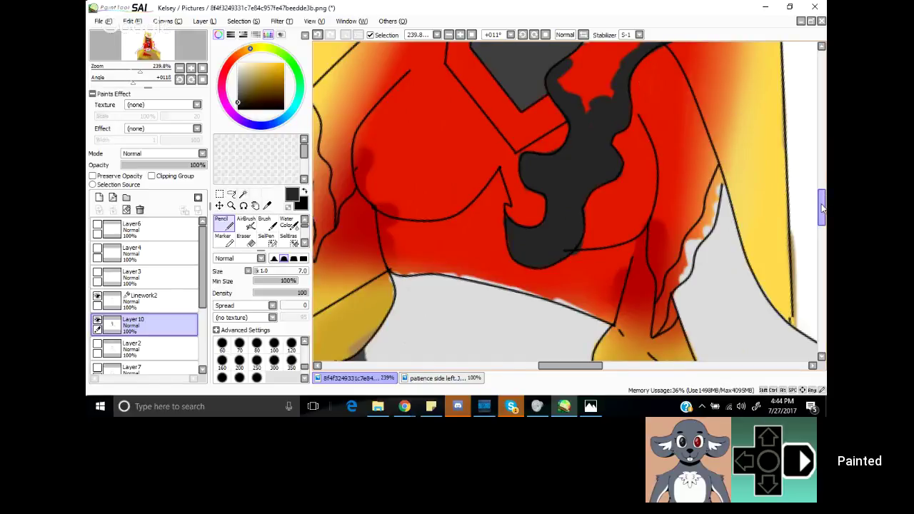
Step: Paint near-black along the inner edge of the long hair lock, from the chest up past the neck to the jaw
left_click_drag(822, 207, 821, 188)
mouse_move(564, 246)
left_mouse_down()
mouse_move(575, 216)
mouse_move(597, 203)
mouse_move(586, 197)
mouse_move(590, 183)
mouse_move(591, 204)
mouse_move(584, 160)
mouse_move(594, 132)
left_mouse_up()
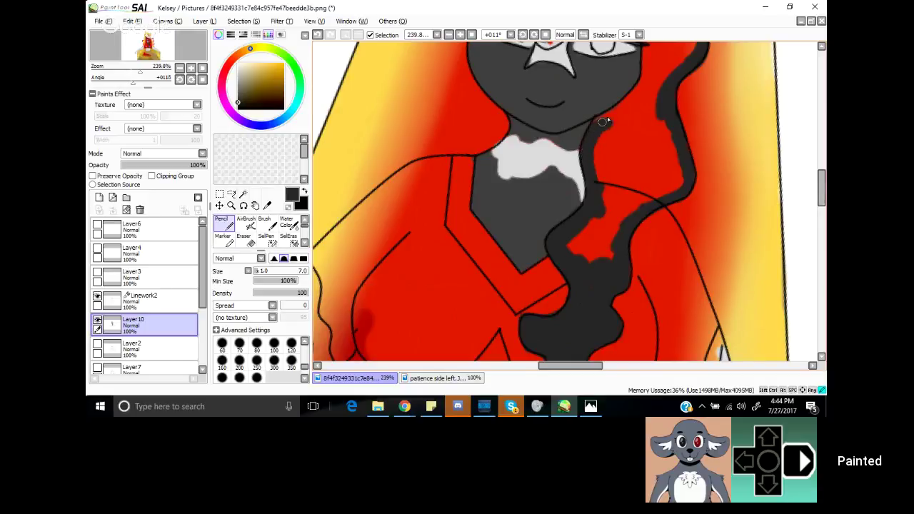
mouse_move(628, 110)
left_mouse_down()
mouse_move(596, 122)
mouse_move(638, 102)
left_mouse_up()
Step: Fill the interior of the long hair lock near-black, from beside the cheek down to the remaining red gap on the chest
left_click_drag(821, 189, 823, 178)
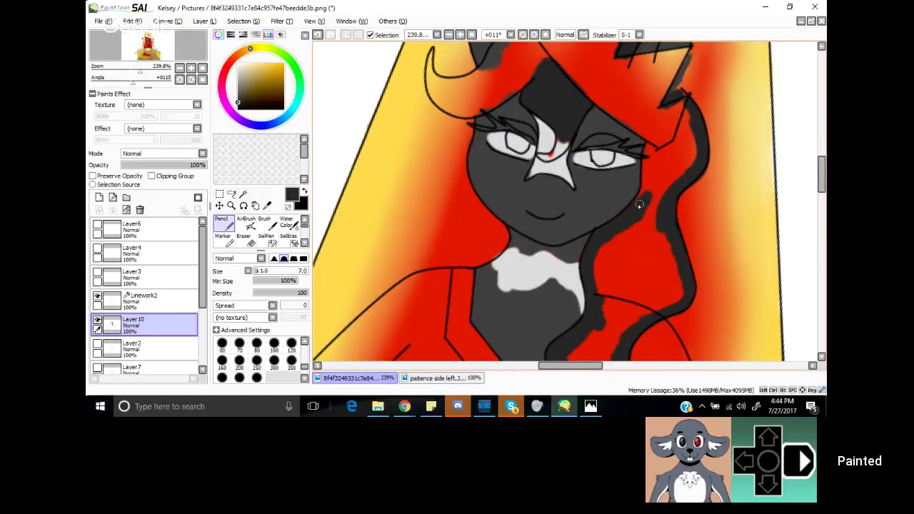
mouse_move(643, 198)
left_mouse_down()
mouse_move(649, 152)
mouse_move(684, 137)
mouse_move(683, 97)
mouse_move(683, 162)
mouse_move(696, 142)
mouse_move(697, 154)
mouse_move(669, 197)
mouse_move(686, 152)
mouse_move(661, 196)
mouse_move(672, 164)
mouse_move(650, 192)
mouse_move(650, 166)
mouse_move(646, 218)
mouse_move(664, 193)
mouse_move(628, 289)
left_mouse_up()
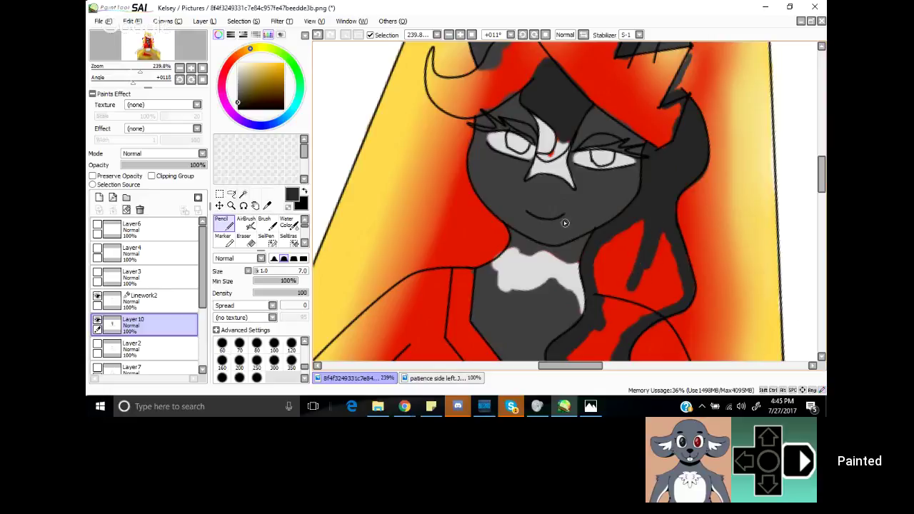
mouse_move(662, 230)
left_mouse_down()
mouse_move(673, 304)
mouse_move(683, 298)
mouse_move(679, 260)
mouse_move(676, 286)
mouse_move(630, 317)
mouse_move(662, 276)
mouse_move(664, 294)
mouse_move(665, 244)
mouse_move(636, 303)
mouse_move(646, 230)
mouse_move(625, 249)
mouse_move(643, 210)
mouse_move(593, 268)
mouse_move(602, 254)
mouse_move(601, 309)
mouse_move(608, 269)
mouse_move(628, 249)
mouse_move(621, 281)
mouse_move(616, 255)
left_mouse_up()
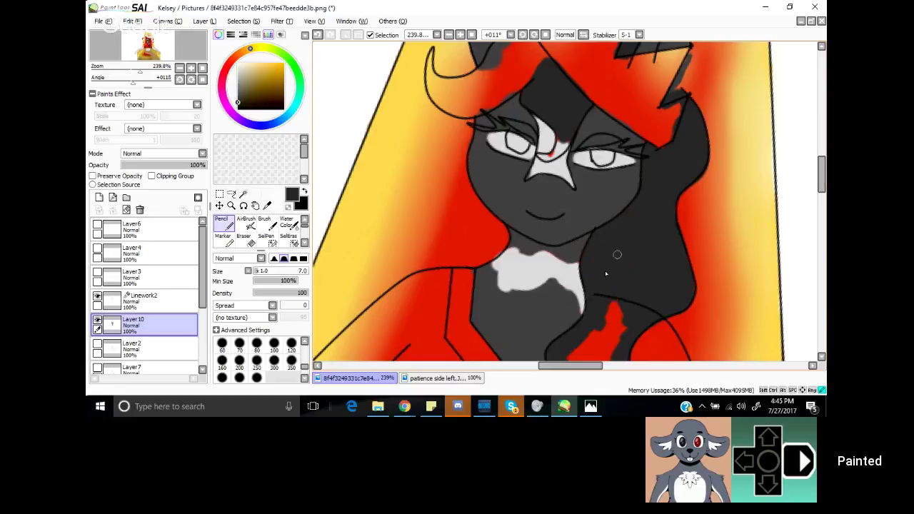
mouse_move(606, 316)
left_mouse_down()
mouse_move(601, 333)
mouse_move(611, 314)
left_mouse_up()
left_click_drag(821, 170, 814, 191)
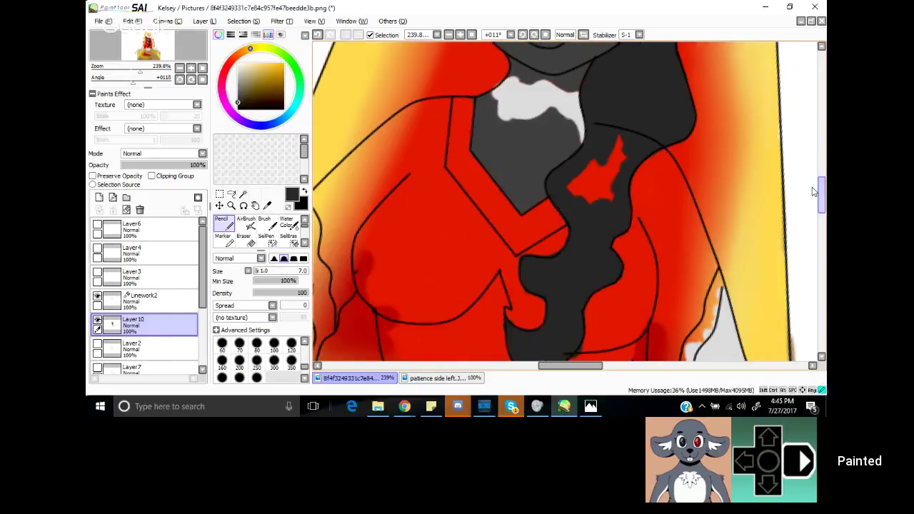
mouse_move(611, 138)
left_mouse_down()
mouse_move(600, 179)
mouse_move(592, 159)
mouse_move(569, 189)
left_mouse_up()
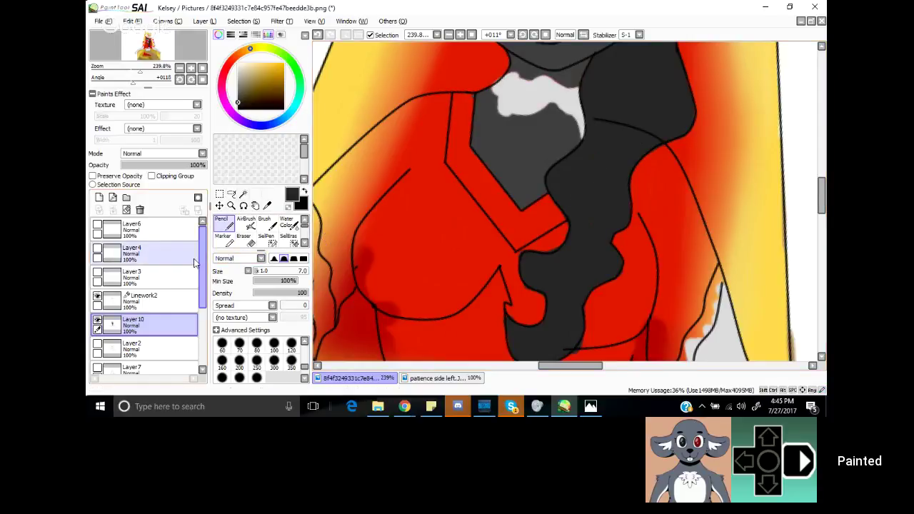
Step: On Linework2, pull the ends of the chest curve and shoulder line back to the edge of the hair lock
left_click(156, 296)
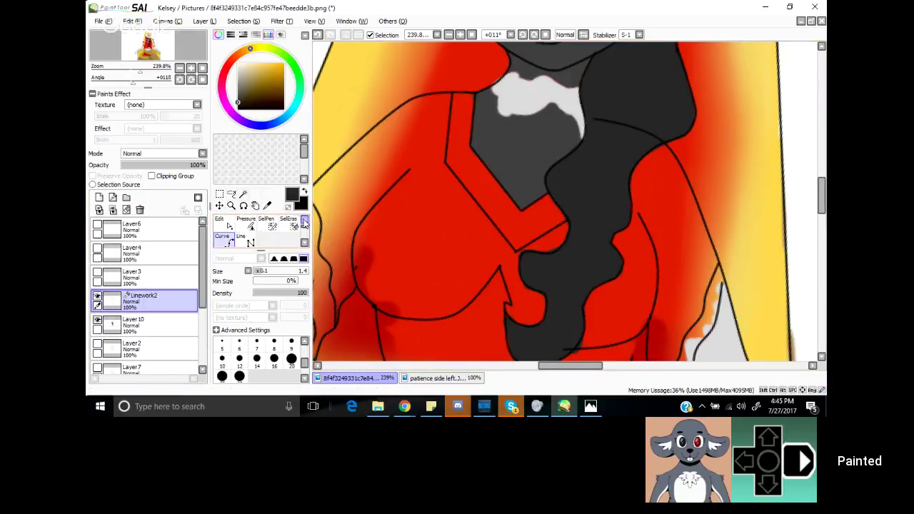
left_click(224, 222)
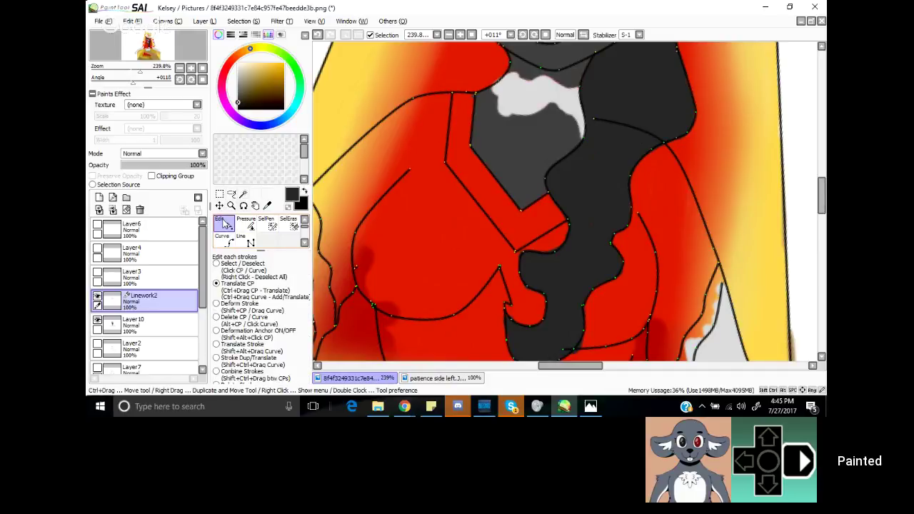
left_click_drag(564, 350, 560, 351)
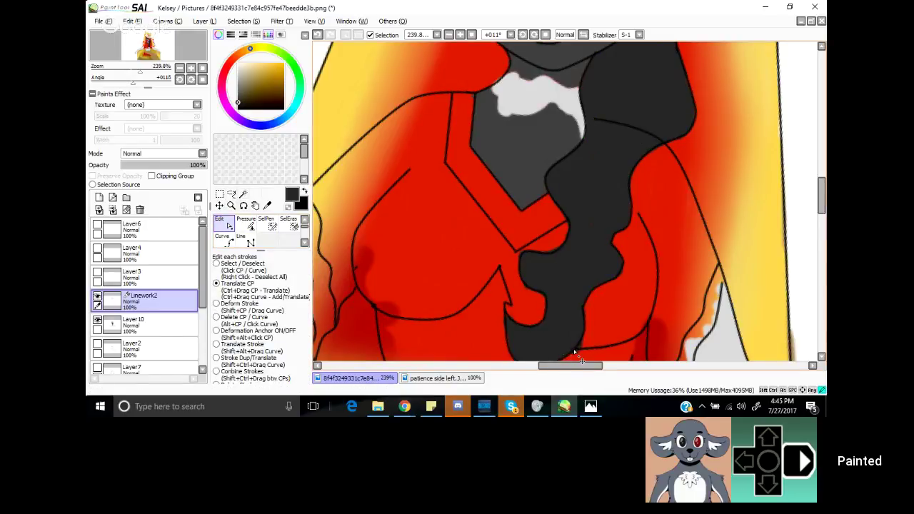
left_click(597, 121)
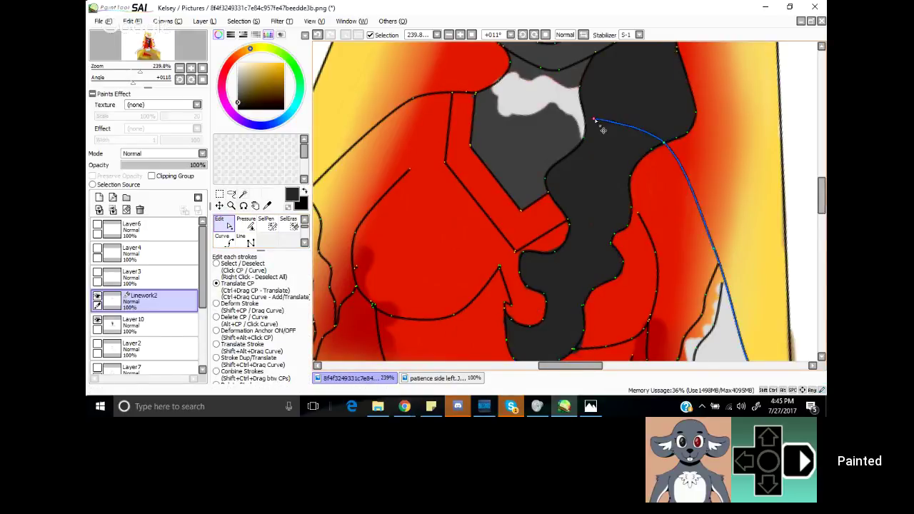
left_click_drag(593, 119, 663, 145)
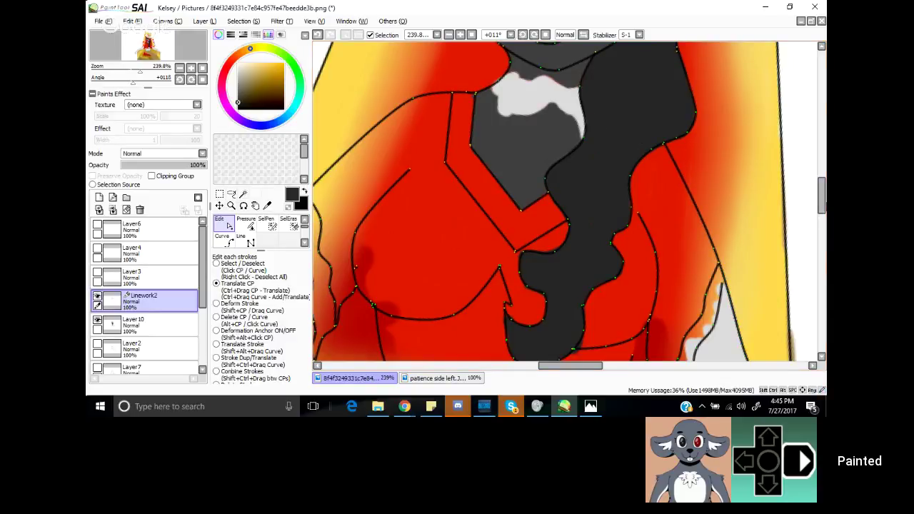
Step: Move the control points of the inner ear line that crosses the crown so it ends at the crown's upper edge
left_click_drag(820, 207, 820, 194)
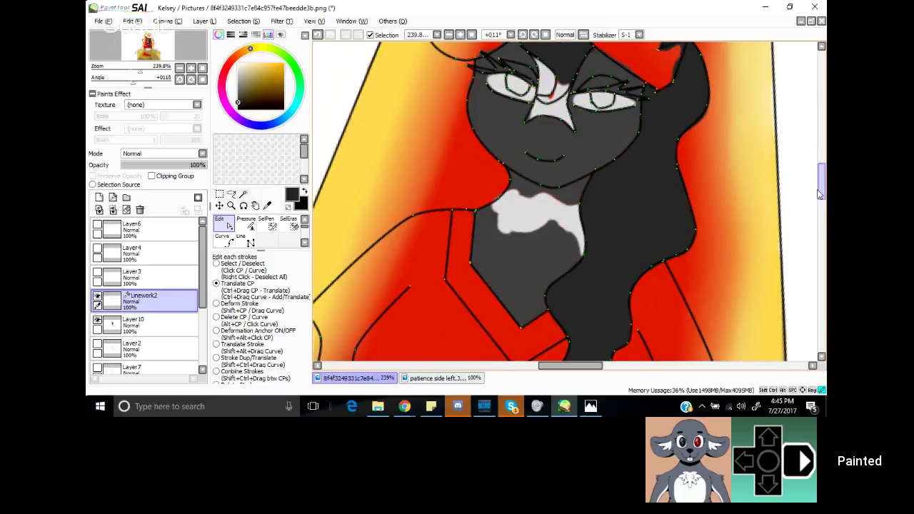
left_click_drag(820, 194, 820, 179)
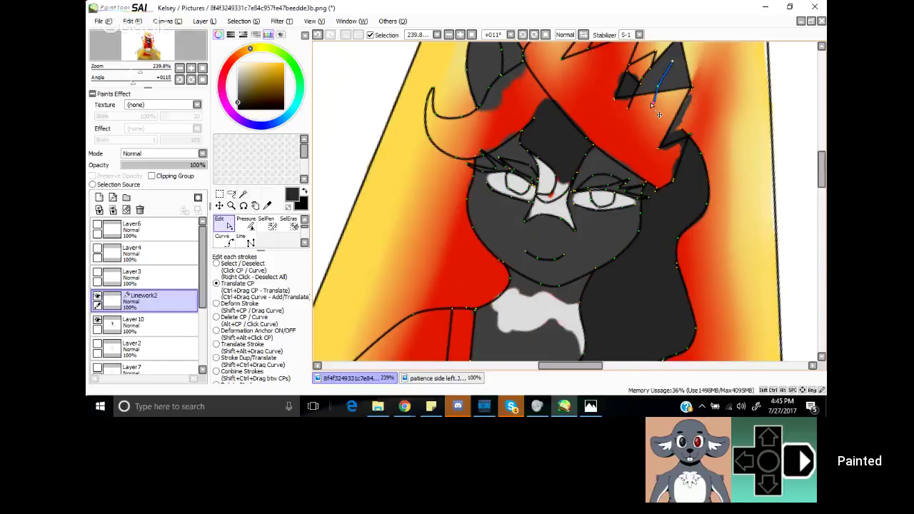
mouse_move(652, 105)
left_mouse_down()
mouse_move(655, 91)
mouse_move(687, 118)
mouse_move(671, 146)
left_mouse_up()
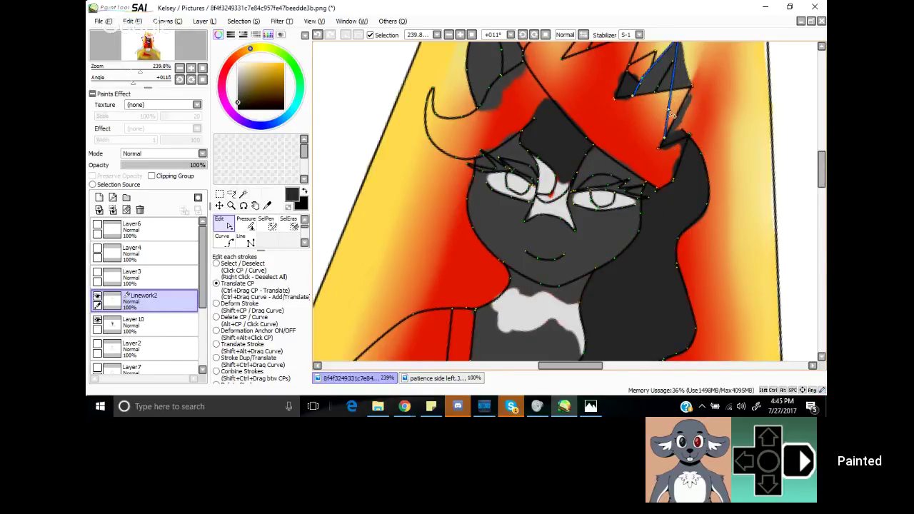
mouse_move(668, 108)
left_mouse_down()
mouse_move(688, 97)
mouse_move(684, 123)
left_mouse_up()
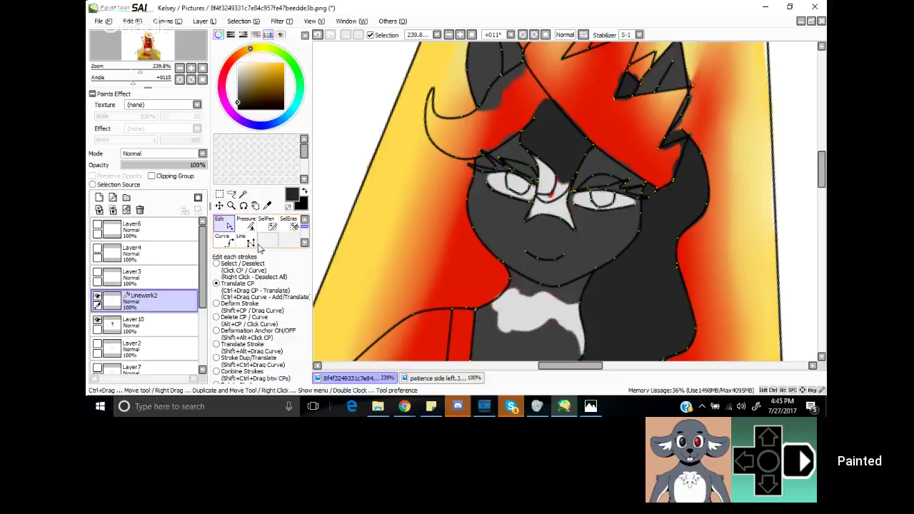
Step: Erase the stray colour on Layer10 outside the outline between the ear and the hair, beside the crown
left_click(165, 323)
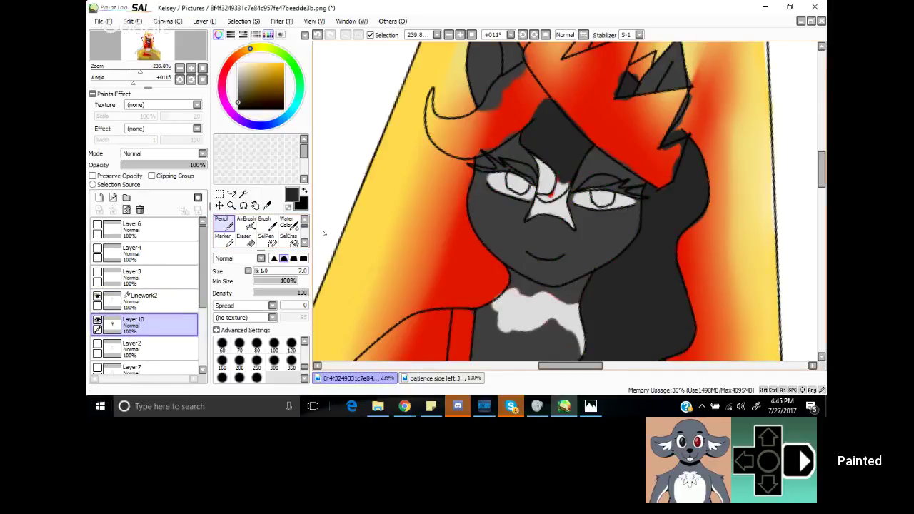
left_click(244, 238)
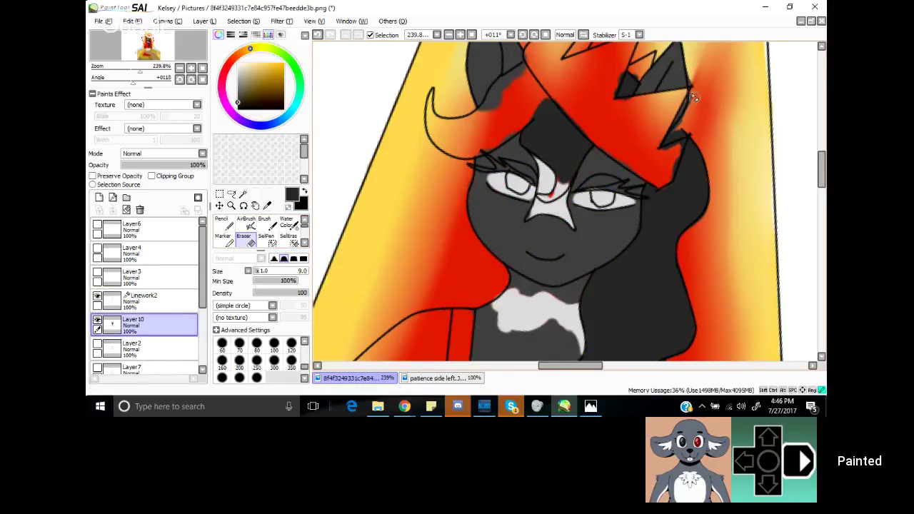
left_click_drag(684, 119, 682, 126)
Step: Close the line joining ear and hair beside the crown on Linework2 and touch up the near-black hair there on Layer10
left_click(156, 304)
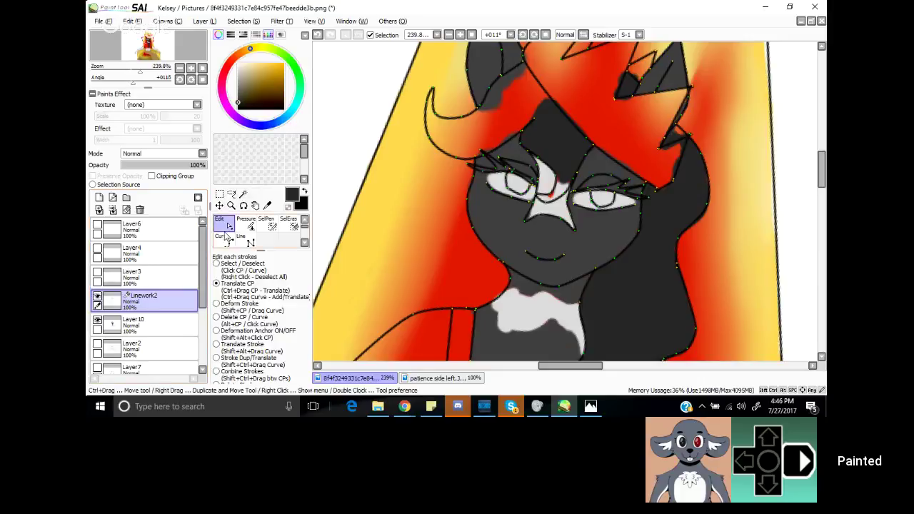
left_click(169, 327)
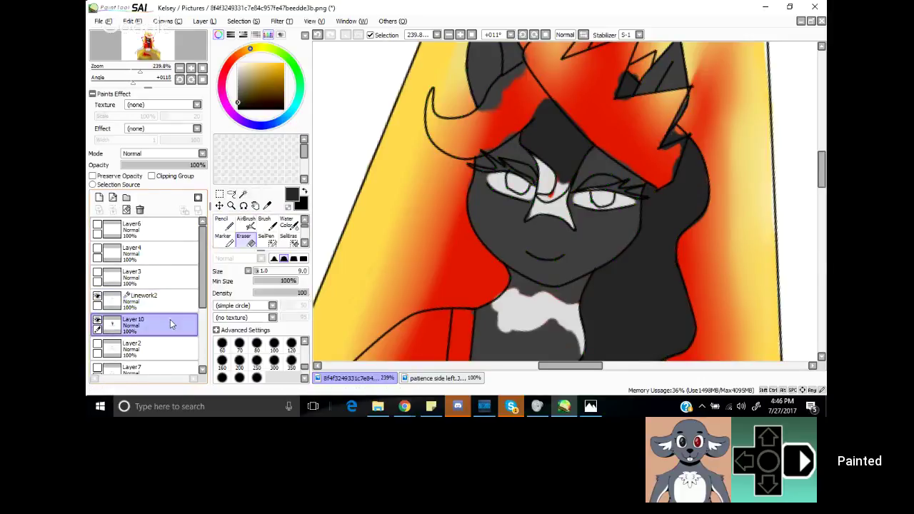
left_click(223, 223)
left_click_drag(675, 133, 673, 130)
left_click_drag(696, 173, 699, 171)
key("ctrl+s")
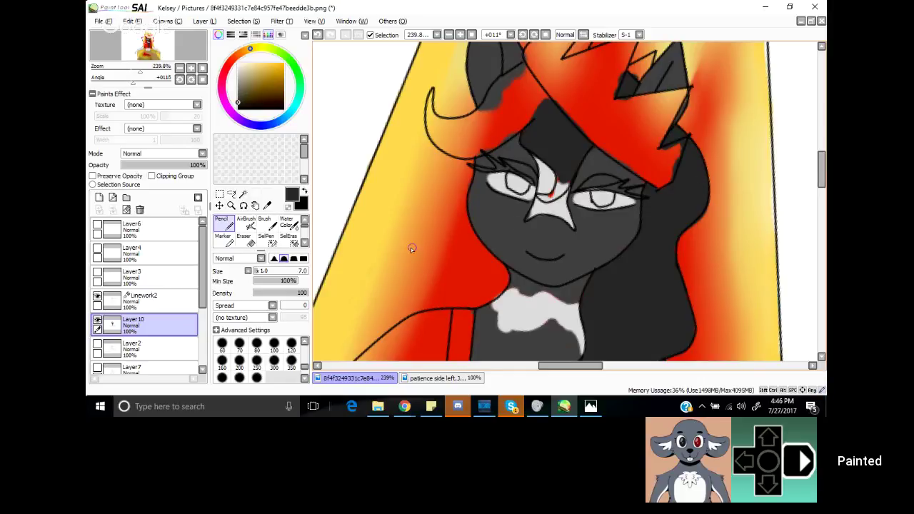
Step: Reduce the pencil size to 1.0 and fill the small red gap at the tip of the forehead hair near-black
left_click(257, 273)
left_click(256, 276)
left_click_drag(561, 184, 558, 189)
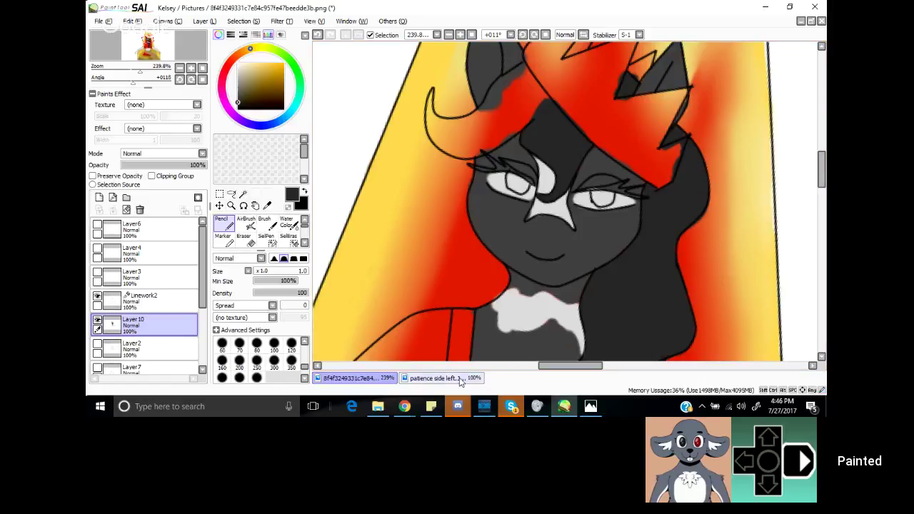
Step: Sample the pale yellow from the pony reference's mane and paint it around the edges of the curled fringe beneath the crown
left_click(434, 379)
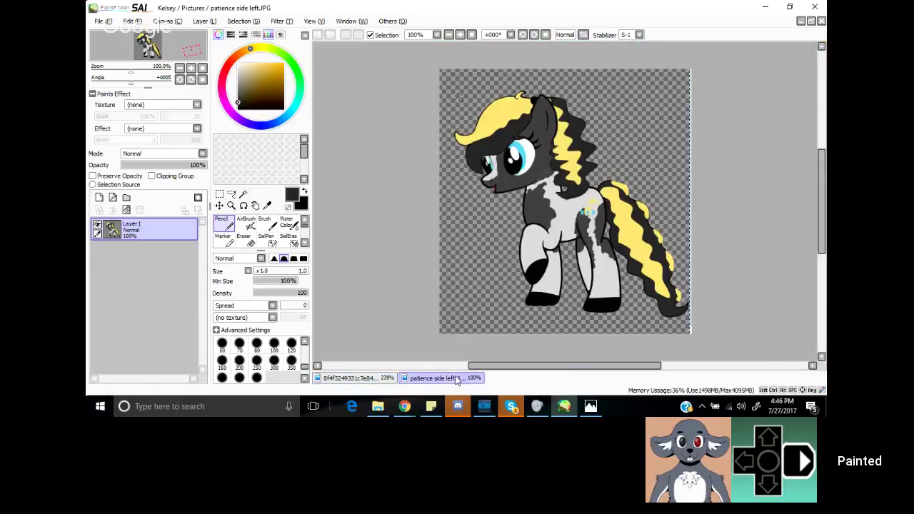
left_click(350, 379)
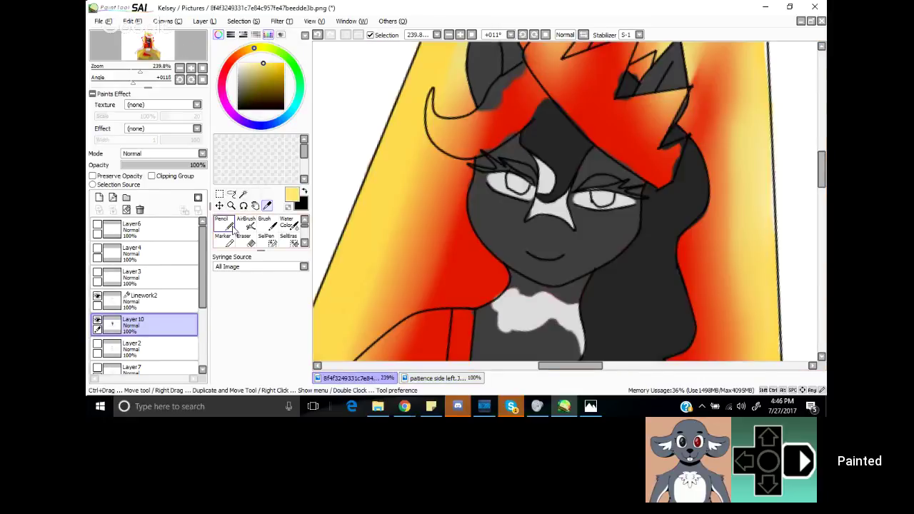
left_click(234, 227)
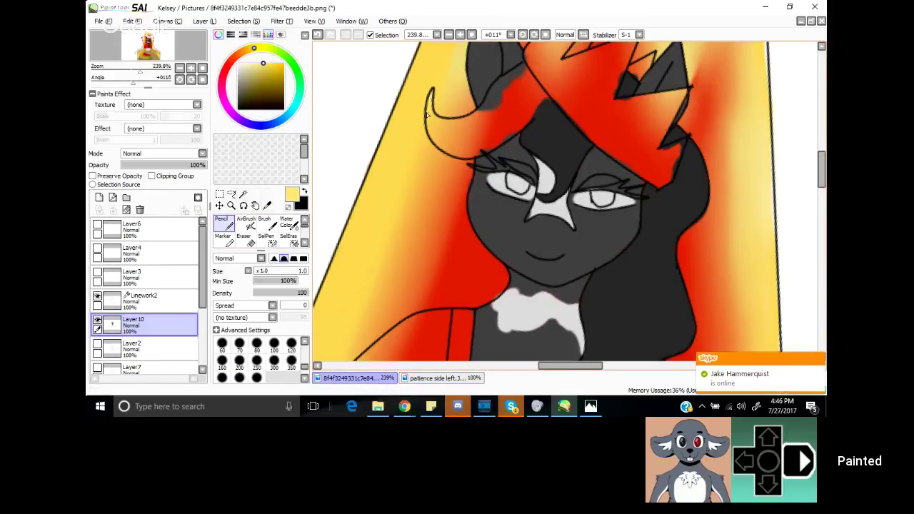
mouse_move(438, 137)
left_mouse_down()
mouse_move(429, 102)
mouse_move(433, 145)
mouse_move(431, 137)
mouse_move(473, 156)
mouse_move(444, 151)
left_mouse_up()
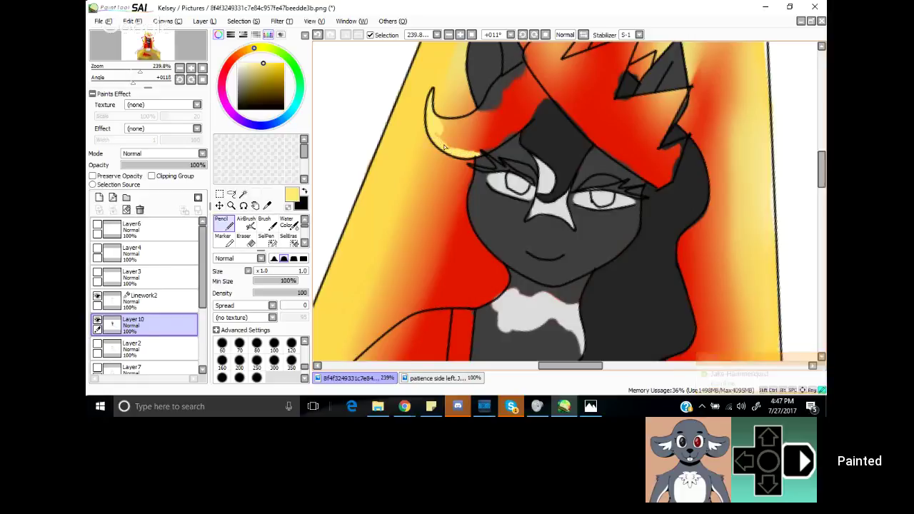
mouse_move(460, 153)
left_mouse_down()
mouse_move(427, 129)
mouse_move(427, 116)
mouse_move(446, 132)
mouse_move(426, 123)
mouse_move(482, 127)
mouse_move(449, 124)
mouse_move(488, 114)
mouse_move(450, 126)
mouse_move(481, 112)
mouse_move(475, 118)
mouse_move(501, 83)
mouse_move(498, 85)
left_mouse_up()
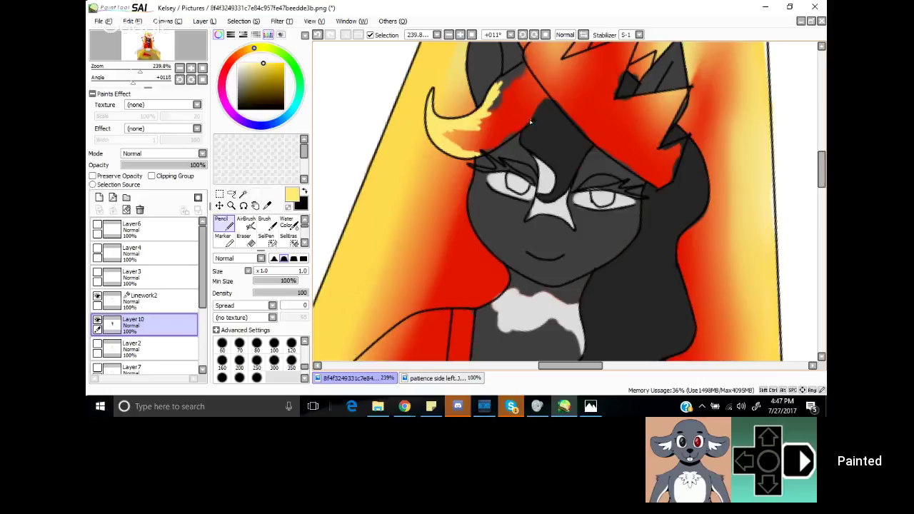
left_click_drag(486, 152, 547, 106)
mouse_move(536, 91)
left_mouse_down()
mouse_move(539, 100)
mouse_move(523, 70)
left_mouse_up()
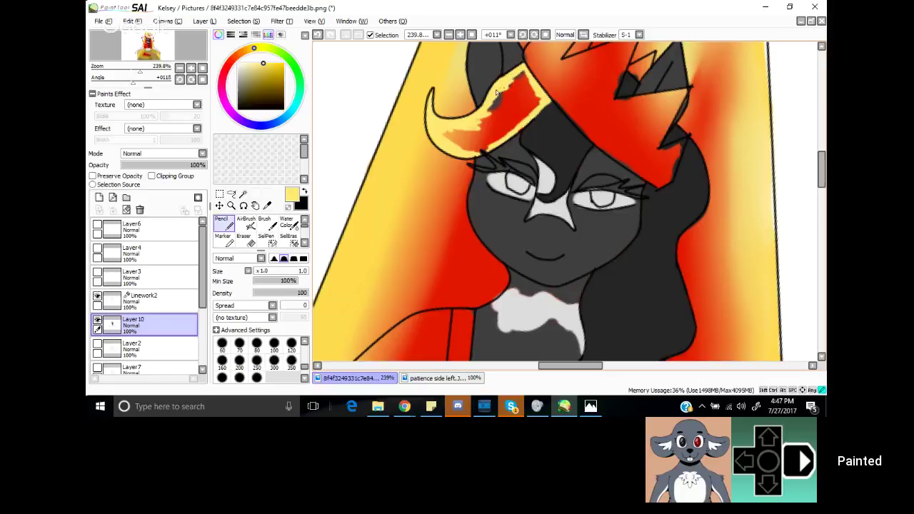
Step: Fill the interior of the curled fringe with pale yellow, covering the remaining red and grey areas
mouse_move(526, 82)
left_mouse_down()
mouse_move(515, 69)
mouse_move(515, 82)
mouse_move(539, 97)
mouse_move(527, 118)
mouse_move(543, 100)
mouse_move(517, 131)
left_mouse_up()
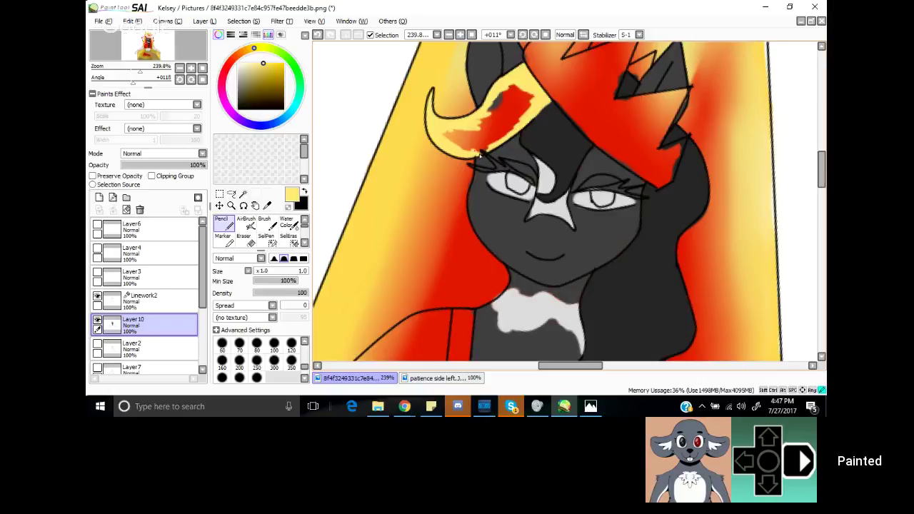
mouse_move(472, 154)
left_mouse_down()
mouse_move(438, 132)
mouse_move(456, 145)
left_mouse_up()
left_click_drag(443, 132, 478, 135)
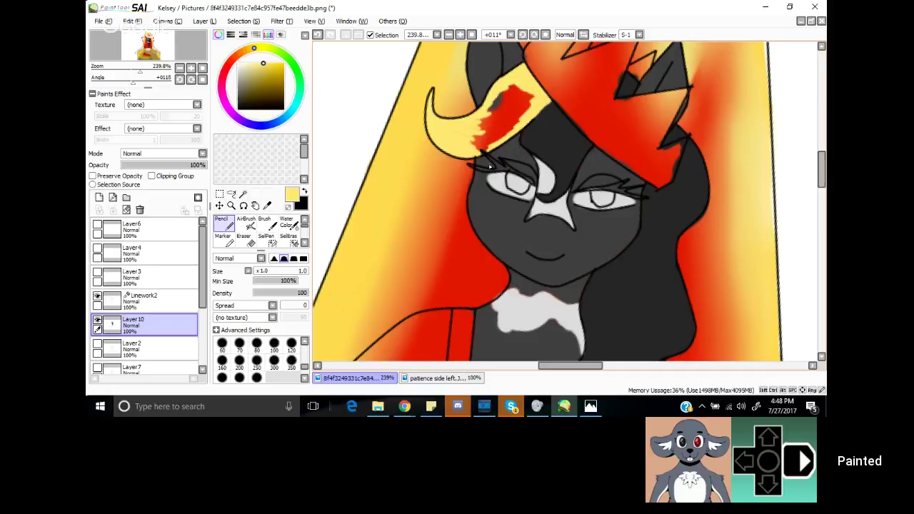
left_click_drag(479, 150, 474, 140)
mouse_move(475, 141)
left_mouse_down()
mouse_move(505, 115)
mouse_move(482, 127)
mouse_move(474, 120)
mouse_move(470, 129)
mouse_move(476, 114)
mouse_move(499, 110)
mouse_move(462, 138)
mouse_move(469, 150)
mouse_move(496, 123)
mouse_move(476, 134)
mouse_move(494, 134)
mouse_move(521, 99)
mouse_move(505, 112)
mouse_move(511, 106)
mouse_move(532, 98)
mouse_move(502, 122)
mouse_move(529, 93)
mouse_move(515, 93)
mouse_move(488, 117)
mouse_move(526, 91)
mouse_move(486, 111)
mouse_move(515, 93)
mouse_move(491, 103)
mouse_move(501, 95)
mouse_move(520, 105)
mouse_move(507, 99)
mouse_move(517, 85)
mouse_move(484, 108)
mouse_move(523, 90)
mouse_move(492, 105)
mouse_move(507, 86)
left_mouse_up()
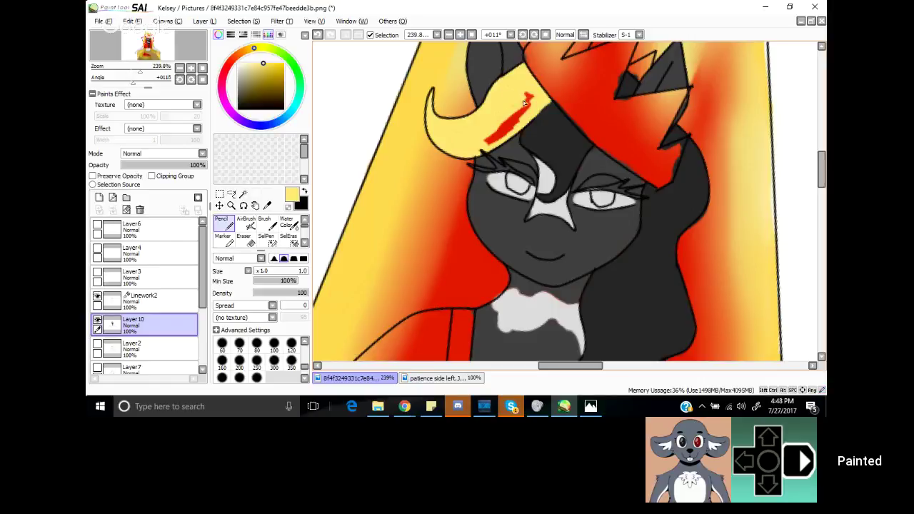
mouse_move(523, 97)
left_mouse_down()
mouse_move(524, 89)
mouse_move(535, 97)
mouse_move(527, 90)
mouse_move(533, 98)
mouse_move(513, 110)
mouse_move(525, 105)
left_mouse_up()
mouse_move(523, 94)
left_mouse_down()
mouse_move(530, 103)
mouse_move(499, 137)
mouse_move(515, 125)
mouse_move(504, 129)
mouse_move(528, 105)
mouse_move(486, 135)
mouse_move(512, 112)
mouse_move(481, 145)
mouse_move(500, 142)
mouse_move(481, 152)
mouse_move(511, 101)
left_mouse_up()
Step: Draw the wavy outlines of a pale yellow streak down the long hair lock, from the crown to its curled end
mouse_move(680, 167)
left_mouse_down()
mouse_move(683, 194)
mouse_move(649, 227)
mouse_move(663, 305)
mouse_move(625, 349)
left_mouse_up()
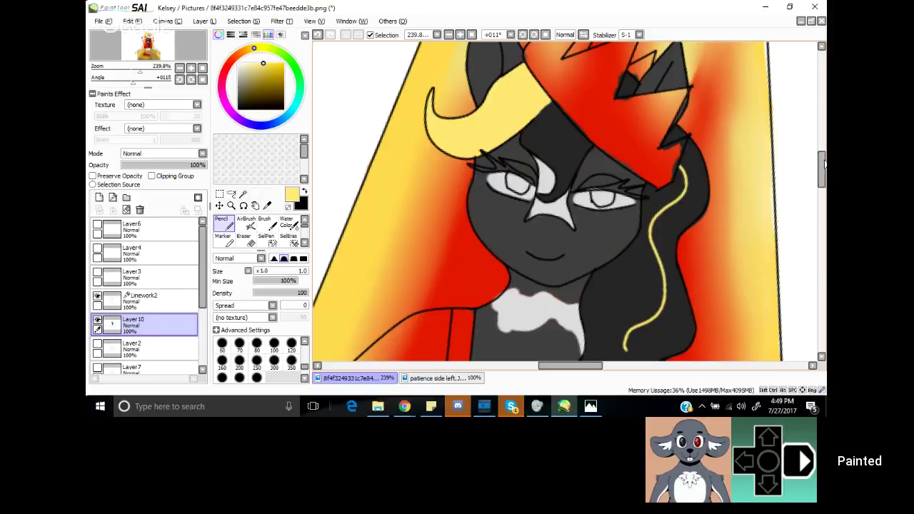
left_click_drag(824, 164, 821, 192)
mouse_move(626, 139)
left_mouse_down()
mouse_move(551, 341)
mouse_move(534, 344)
mouse_move(558, 322)
mouse_move(558, 298)
mouse_move(541, 343)
mouse_move(527, 347)
mouse_move(554, 336)
mouse_move(531, 345)
mouse_move(557, 320)
mouse_move(549, 331)
mouse_move(594, 184)
mouse_move(604, 104)
mouse_move(625, 67)
mouse_move(619, 44)
left_mouse_up()
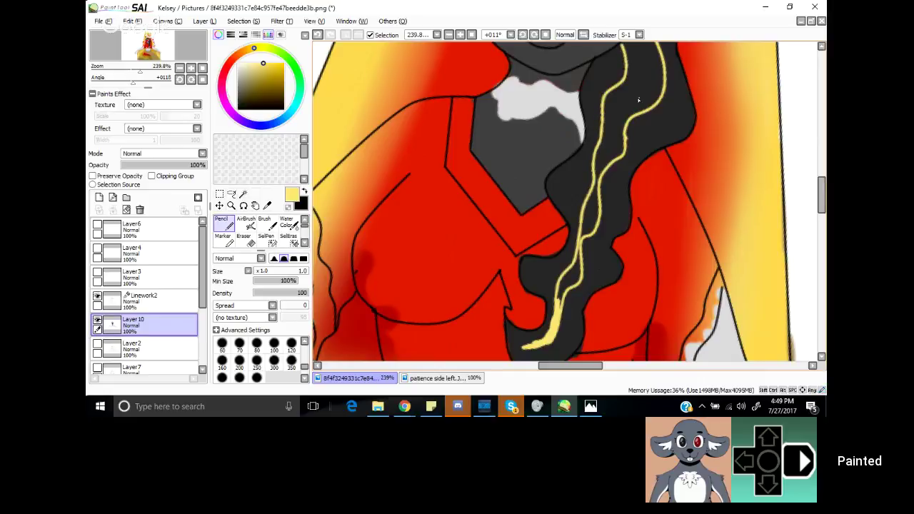
Step: Widen the lower half of the hair lock's streak with rounded waves and fill it pale yellow from the curled tip up to chest height
mouse_move(525, 349)
left_mouse_down()
mouse_move(567, 330)
mouse_move(569, 294)
mouse_move(549, 342)
mouse_move(567, 312)
mouse_move(564, 326)
mouse_move(566, 300)
mouse_move(563, 333)
mouse_move(549, 342)
mouse_move(565, 331)
mouse_move(561, 290)
mouse_move(555, 307)
mouse_move(567, 273)
mouse_move(562, 297)
mouse_move(593, 275)
mouse_move(586, 235)
left_mouse_up()
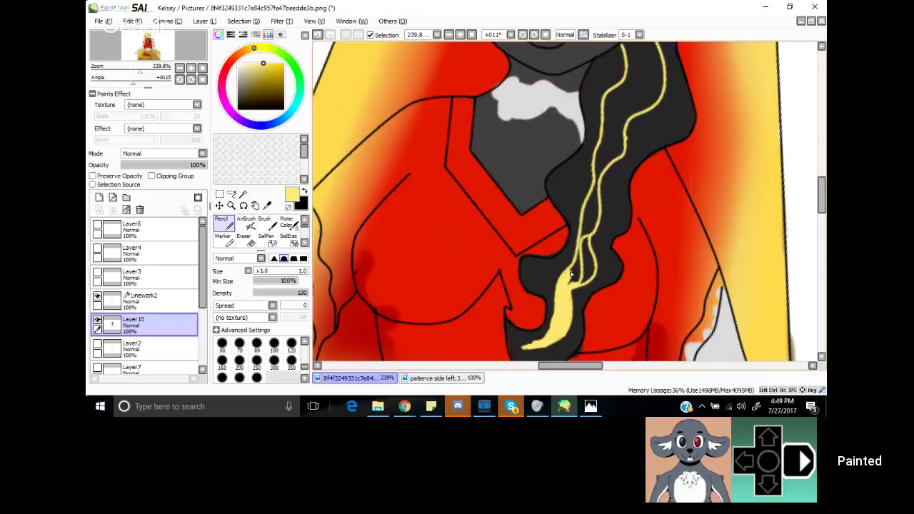
mouse_move(559, 283)
left_mouse_down()
mouse_move(584, 281)
mouse_move(565, 284)
mouse_move(586, 280)
mouse_move(568, 283)
mouse_move(555, 307)
mouse_move(553, 275)
mouse_move(572, 267)
mouse_move(552, 280)
mouse_move(554, 293)
mouse_move(563, 280)
mouse_move(590, 277)
mouse_move(589, 254)
left_mouse_up()
mouse_move(572, 281)
left_mouse_down()
mouse_move(591, 276)
mouse_move(588, 251)
mouse_move(609, 204)
mouse_move(608, 165)
mouse_move(622, 135)
left_mouse_up()
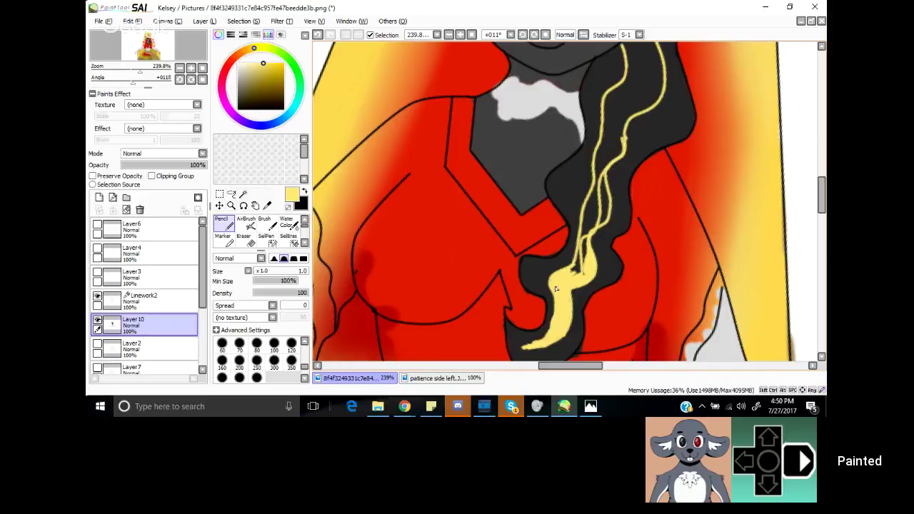
mouse_move(572, 275)
left_mouse_down()
mouse_move(583, 246)
mouse_move(577, 261)
left_mouse_up()
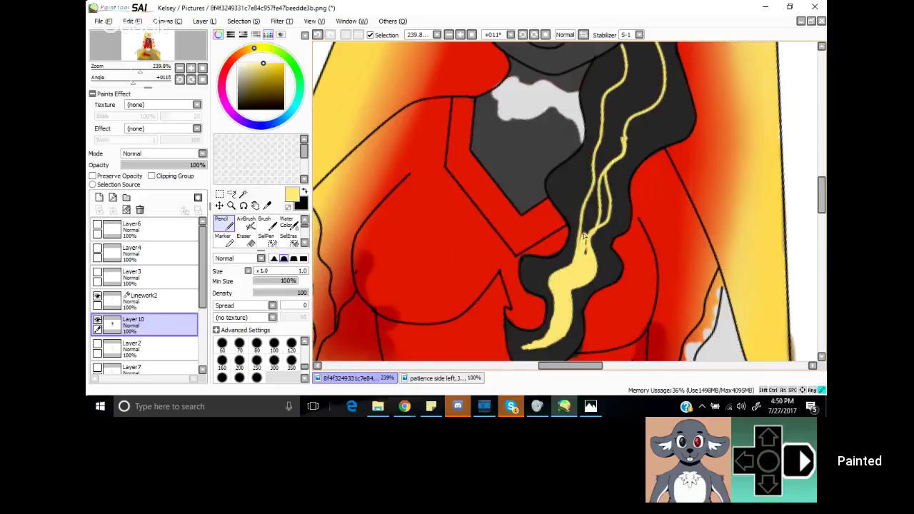
mouse_move(575, 215)
left_mouse_down()
mouse_move(573, 180)
mouse_move(604, 159)
left_mouse_up()
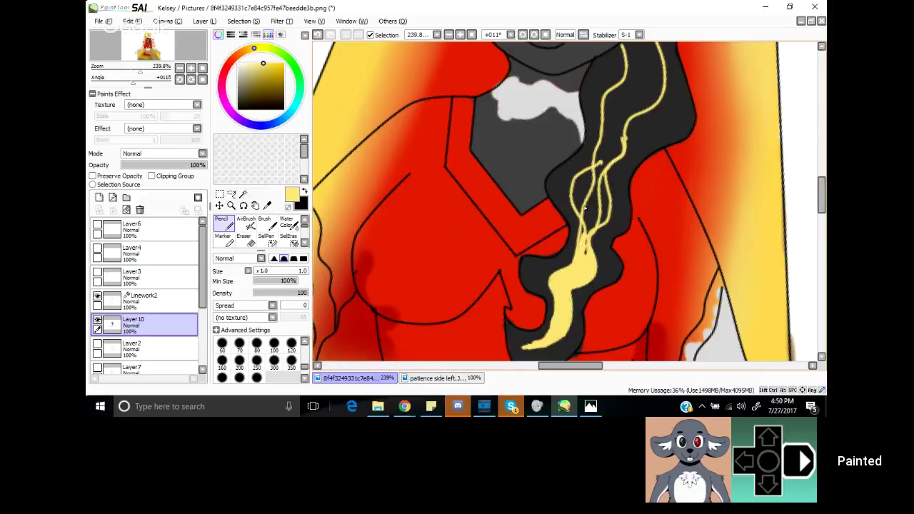
mouse_move(578, 262)
left_mouse_down()
mouse_move(586, 229)
mouse_move(555, 275)
mouse_move(574, 260)
left_mouse_up()
mouse_move(584, 219)
left_mouse_down()
mouse_move(579, 246)
mouse_move(574, 205)
mouse_move(581, 241)
mouse_move(609, 207)
mouse_move(605, 221)
mouse_move(600, 173)
mouse_move(603, 205)
mouse_move(605, 194)
mouse_move(584, 232)
mouse_move(606, 206)
mouse_move(591, 229)
left_mouse_up()
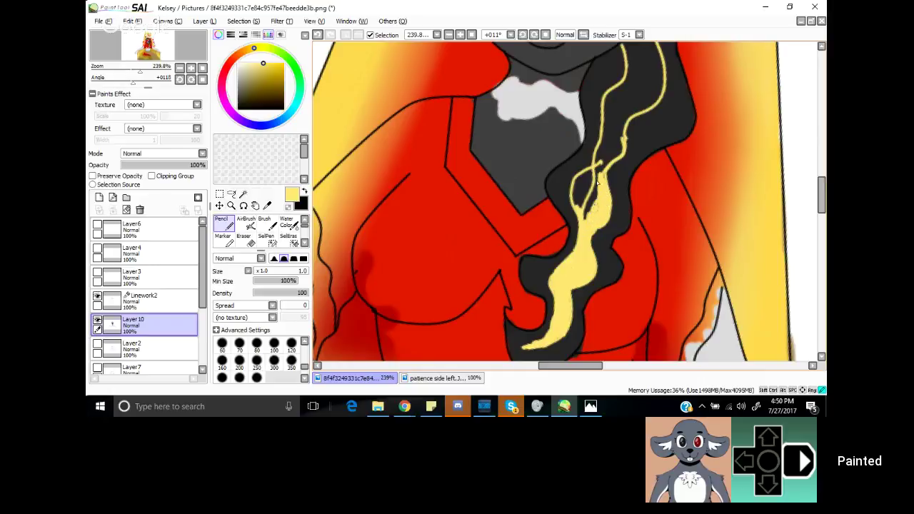
mouse_move(598, 183)
left_mouse_down()
mouse_move(592, 226)
mouse_move(600, 185)
mouse_move(585, 218)
mouse_move(579, 208)
mouse_move(579, 229)
mouse_move(571, 206)
mouse_move(591, 172)
mouse_move(571, 190)
mouse_move(573, 181)
mouse_move(588, 219)
mouse_move(594, 194)
mouse_move(584, 191)
mouse_move(593, 183)
mouse_move(583, 190)
mouse_move(596, 169)
mouse_move(594, 198)
mouse_move(604, 163)
mouse_move(598, 178)
mouse_move(627, 151)
mouse_move(634, 128)
mouse_move(629, 150)
mouse_move(630, 132)
mouse_move(609, 161)
left_mouse_up()
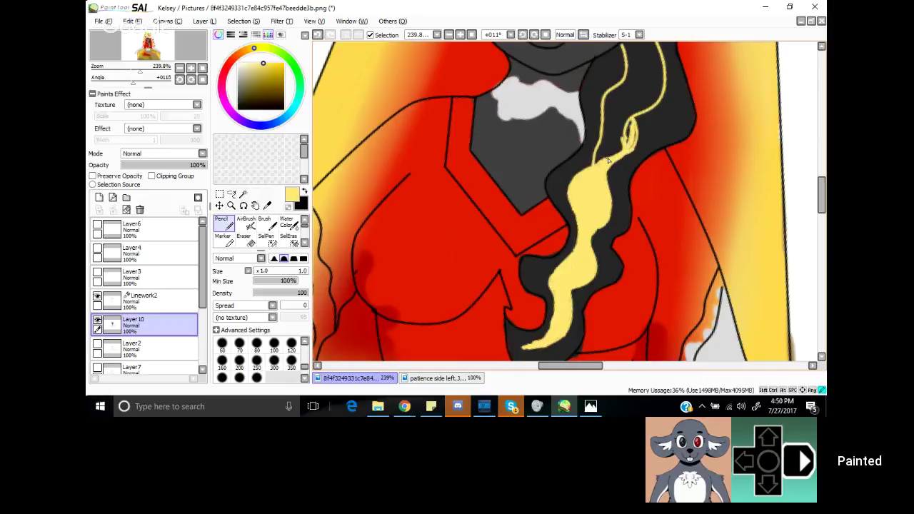
Step: Extend the pale yellow fill into the streak's middle section beside the neck, thickening the outlines on both sides
mouse_move(631, 132)
left_mouse_down()
mouse_move(624, 153)
mouse_move(628, 128)
mouse_move(618, 151)
mouse_move(633, 136)
mouse_move(590, 177)
mouse_move(605, 130)
mouse_move(623, 138)
mouse_move(598, 164)
mouse_move(609, 132)
mouse_move(600, 140)
mouse_move(592, 105)
mouse_move(622, 71)
mouse_move(599, 104)
mouse_move(598, 143)
mouse_move(597, 97)
mouse_move(627, 54)
mouse_move(629, 62)
left_mouse_up()
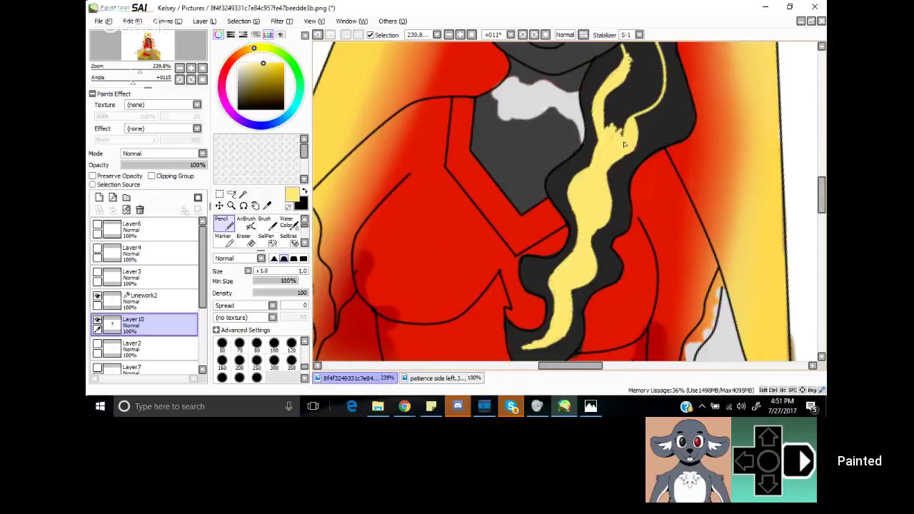
left_click_drag(631, 146, 641, 130)
mouse_move(667, 124)
left_mouse_down()
mouse_move(666, 77)
mouse_move(654, 123)
mouse_move(667, 82)
mouse_move(653, 41)
mouse_move(662, 107)
mouse_move(660, 62)
mouse_move(665, 106)
mouse_move(669, 83)
mouse_move(666, 121)
mouse_move(666, 103)
mouse_move(657, 127)
mouse_move(666, 114)
mouse_move(630, 129)
mouse_move(652, 129)
mouse_move(627, 131)
mouse_move(663, 120)
mouse_move(642, 112)
left_mouse_up()
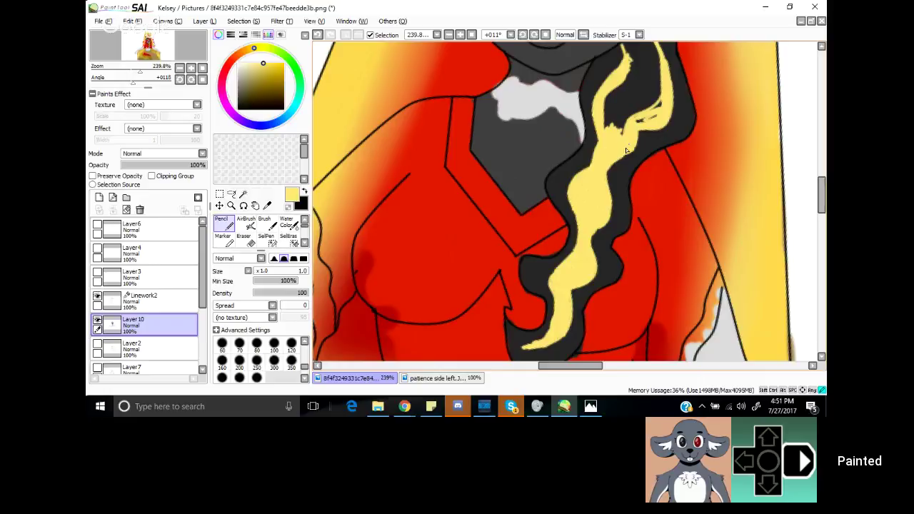
mouse_move(625, 118)
left_mouse_down()
mouse_move(614, 99)
mouse_move(620, 143)
mouse_move(615, 104)
mouse_move(613, 132)
mouse_move(605, 101)
mouse_move(613, 138)
mouse_move(603, 133)
mouse_move(603, 102)
mouse_move(607, 127)
mouse_move(618, 89)
mouse_move(628, 106)
mouse_move(623, 135)
mouse_move(626, 74)
mouse_move(607, 105)
mouse_move(621, 75)
mouse_move(608, 110)
mouse_move(612, 84)
mouse_move(627, 76)
mouse_move(623, 113)
mouse_move(627, 71)
mouse_move(633, 113)
left_mouse_up()
Step: Fill the upper part of the streak beside the face with solid pale yellow up to the crown's edge
left_click_drag(821, 204, 822, 185)
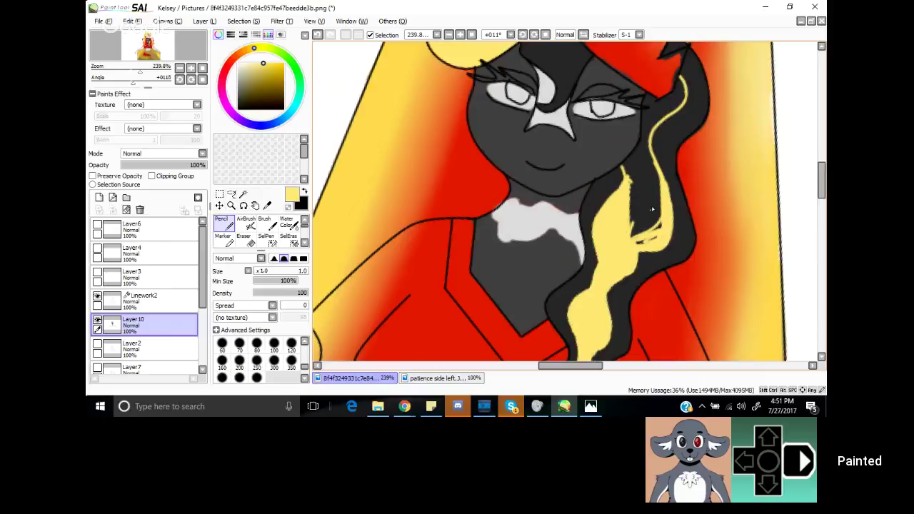
mouse_move(651, 209)
left_mouse_down()
mouse_move(663, 233)
mouse_move(648, 237)
mouse_move(661, 224)
mouse_move(654, 231)
mouse_move(654, 171)
mouse_move(659, 202)
mouse_move(647, 158)
mouse_move(659, 187)
mouse_move(644, 145)
mouse_move(658, 224)
mouse_move(624, 245)
mouse_move(653, 222)
mouse_move(632, 230)
mouse_move(642, 234)
mouse_move(652, 218)
mouse_move(622, 251)
mouse_move(654, 194)
mouse_move(648, 225)
mouse_move(664, 231)
mouse_move(627, 238)
mouse_move(648, 178)
mouse_move(641, 223)
mouse_move(645, 164)
mouse_move(630, 229)
mouse_move(647, 158)
mouse_move(632, 219)
left_mouse_up()
mouse_move(640, 181)
left_mouse_down()
mouse_move(633, 211)
mouse_move(636, 171)
mouse_move(624, 241)
left_mouse_up()
mouse_move(634, 180)
left_mouse_down()
mouse_move(629, 191)
mouse_move(622, 166)
mouse_move(618, 173)
mouse_move(648, 146)
mouse_move(640, 162)
mouse_move(642, 100)
mouse_move(649, 115)
mouse_move(651, 100)
mouse_move(651, 132)
mouse_move(661, 106)
mouse_move(651, 130)
mouse_move(665, 108)
mouse_move(674, 113)
left_mouse_up()
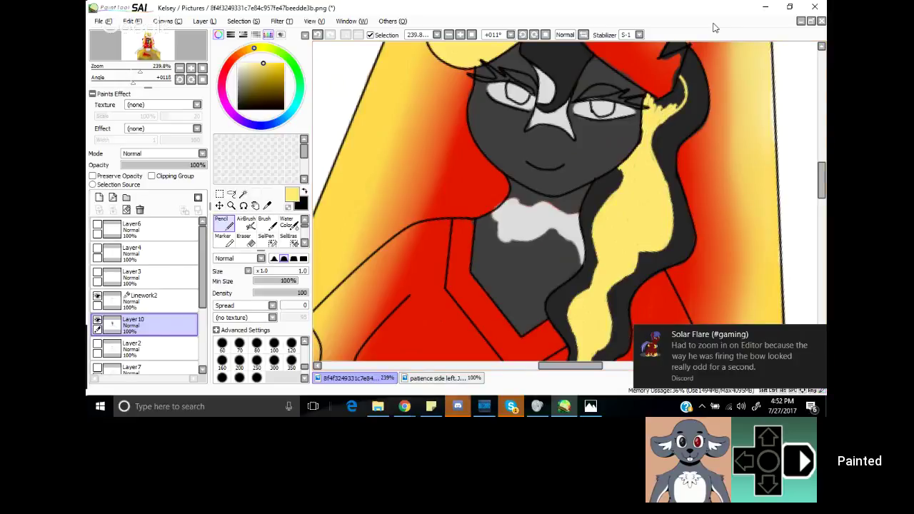
mouse_move(679, 80)
left_mouse_down()
mouse_move(683, 92)
mouse_move(679, 84)
left_mouse_up()
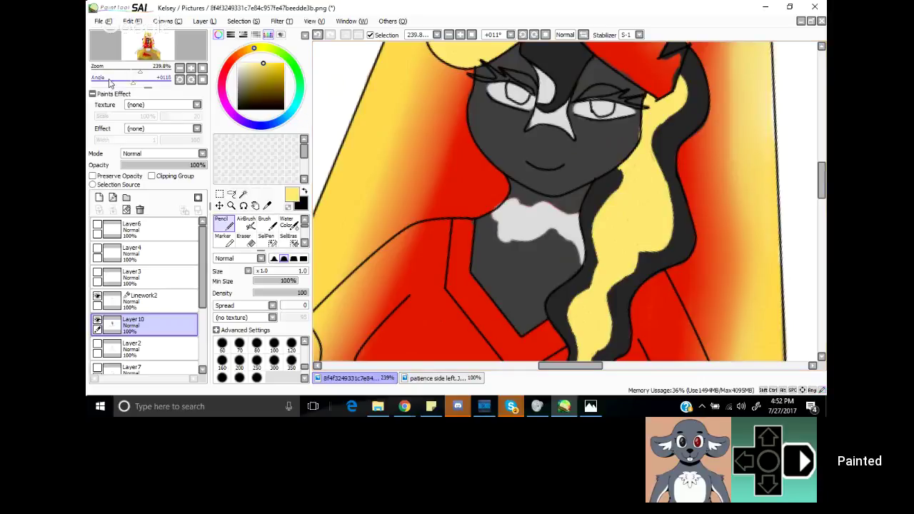
Step: Thicken the upper lash lines of both eyes in black and paint a round black pupil inside each iris
mouse_move(138, 73)
left_mouse_down()
mouse_move(124, 73)
mouse_move(147, 71)
mouse_move(142, 63)
left_mouse_up()
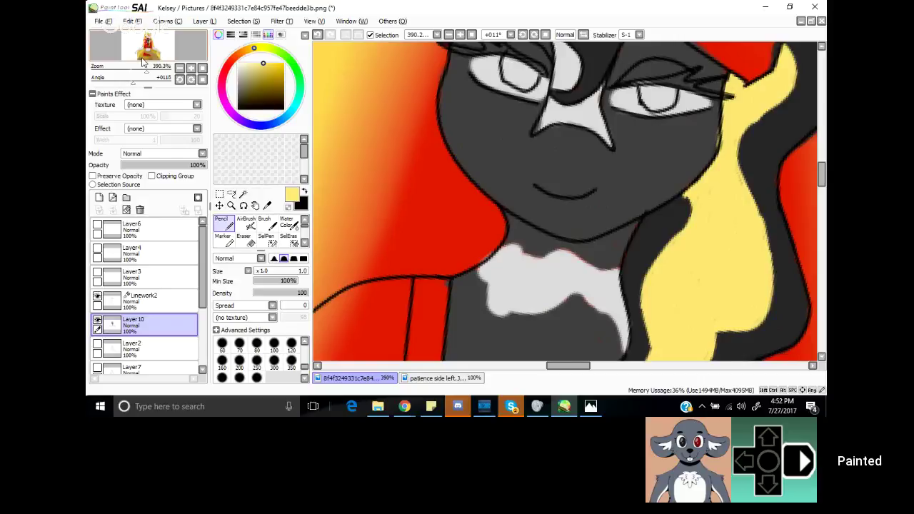
left_click(147, 42)
left_click(261, 109)
mouse_move(521, 197)
left_mouse_down()
mouse_move(448, 152)
mouse_move(449, 175)
mouse_move(430, 175)
left_mouse_up()
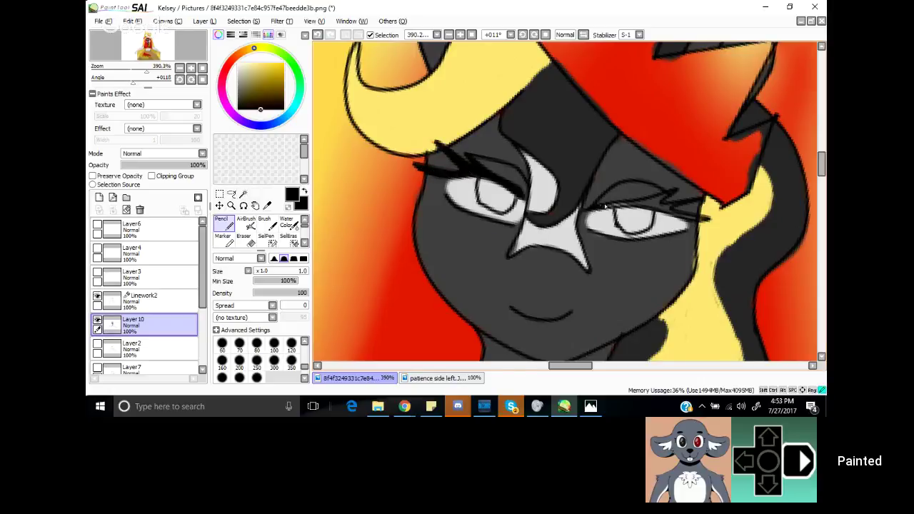
mouse_move(597, 211)
left_mouse_down()
mouse_move(649, 206)
mouse_move(636, 205)
mouse_move(667, 193)
mouse_move(645, 206)
mouse_move(706, 222)
left_mouse_up()
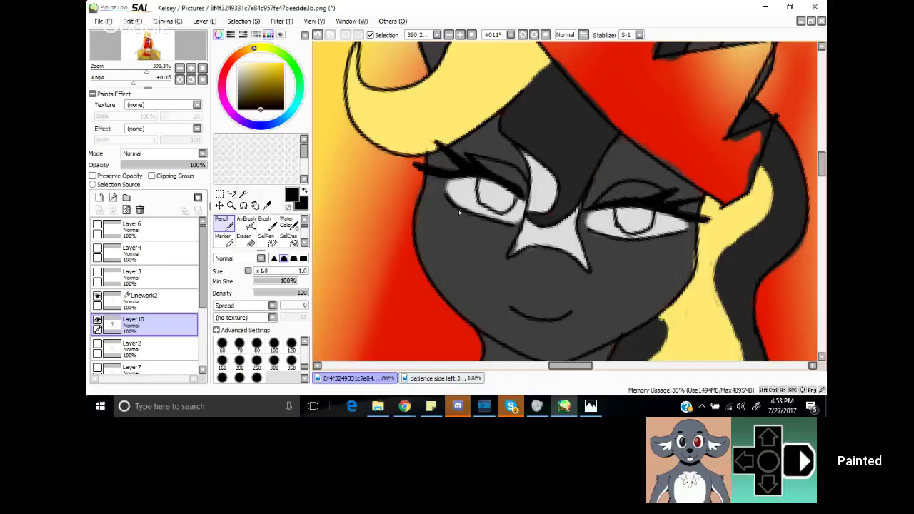
mouse_move(489, 183)
left_mouse_down()
mouse_move(503, 206)
mouse_move(492, 187)
mouse_move(503, 190)
mouse_move(487, 187)
mouse_move(493, 202)
left_mouse_up()
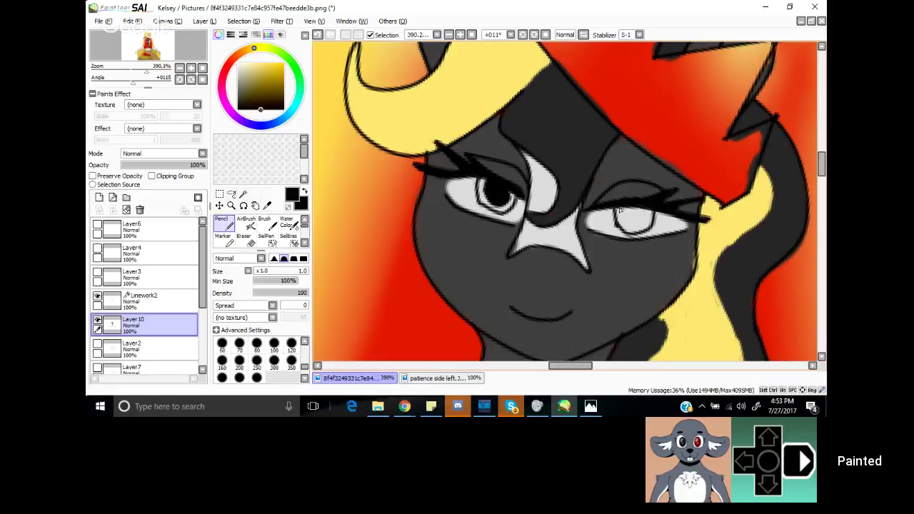
mouse_move(619, 209)
left_mouse_down()
mouse_move(627, 221)
mouse_move(644, 214)
mouse_move(641, 227)
mouse_move(621, 220)
mouse_move(642, 225)
mouse_move(636, 219)
left_mouse_up()
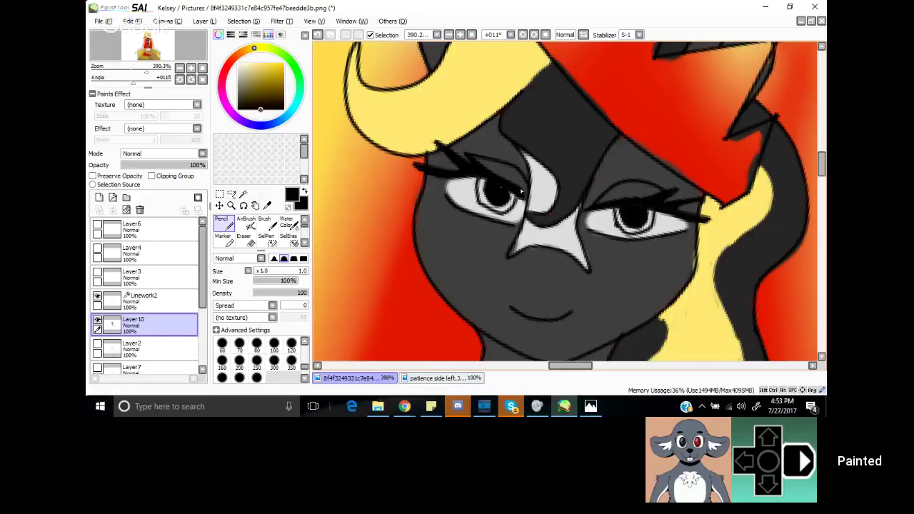
Step: Choose a light teal colour and paint the irises around the black pupils of both eyes
left_click(290, 112)
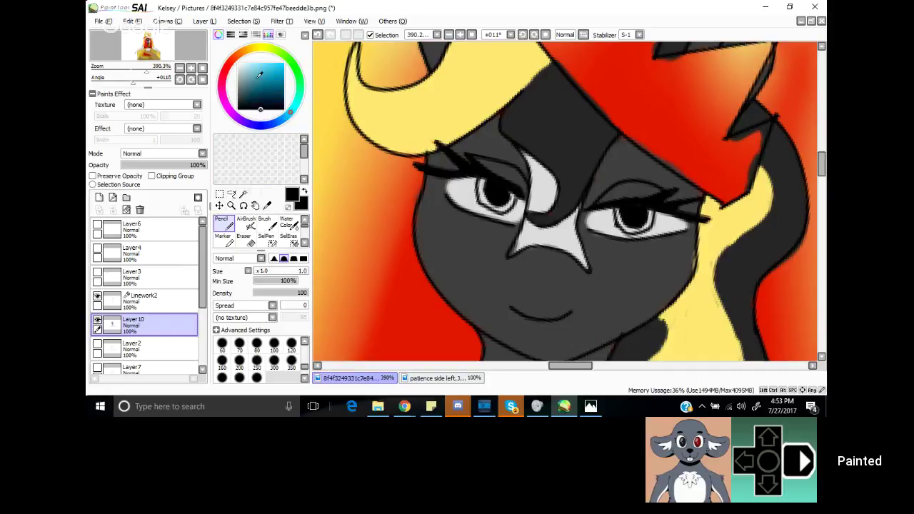
left_click(262, 67)
left_click_drag(263, 68, 257, 71)
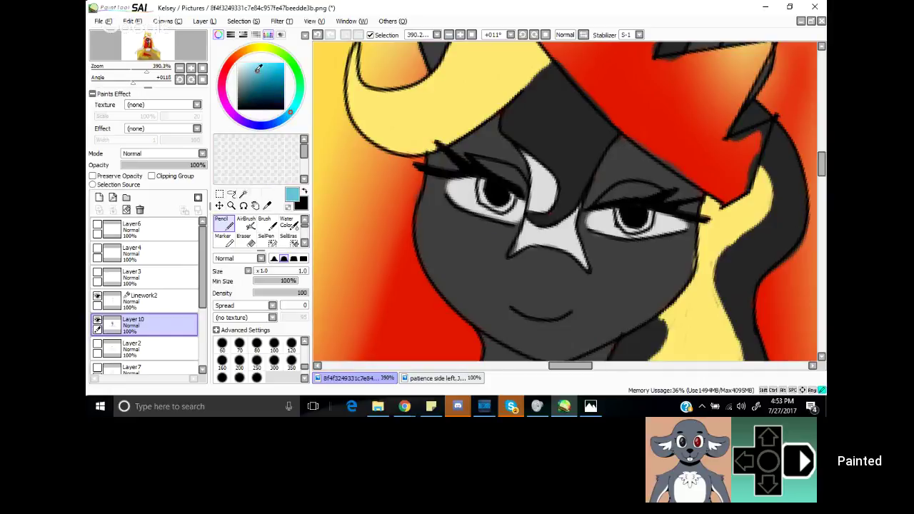
left_click(293, 109)
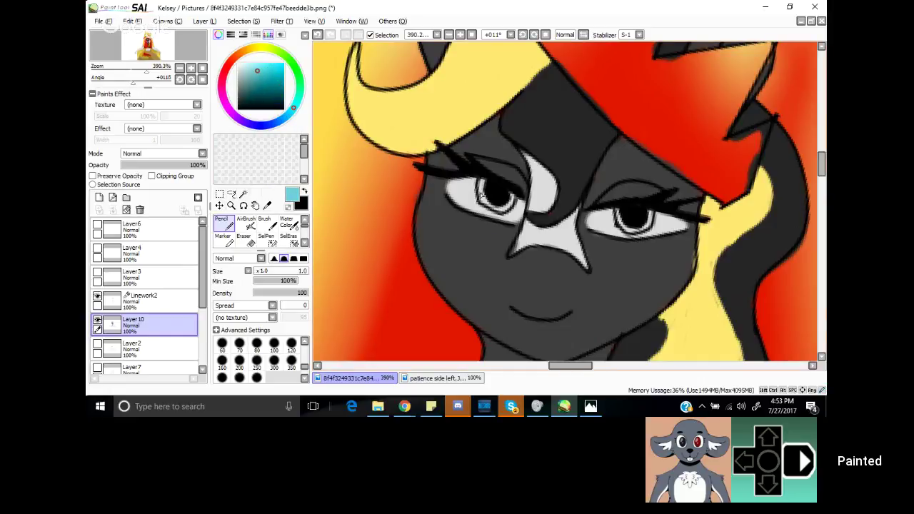
mouse_move(482, 180)
left_mouse_down()
mouse_move(485, 204)
mouse_move(504, 205)
left_mouse_up()
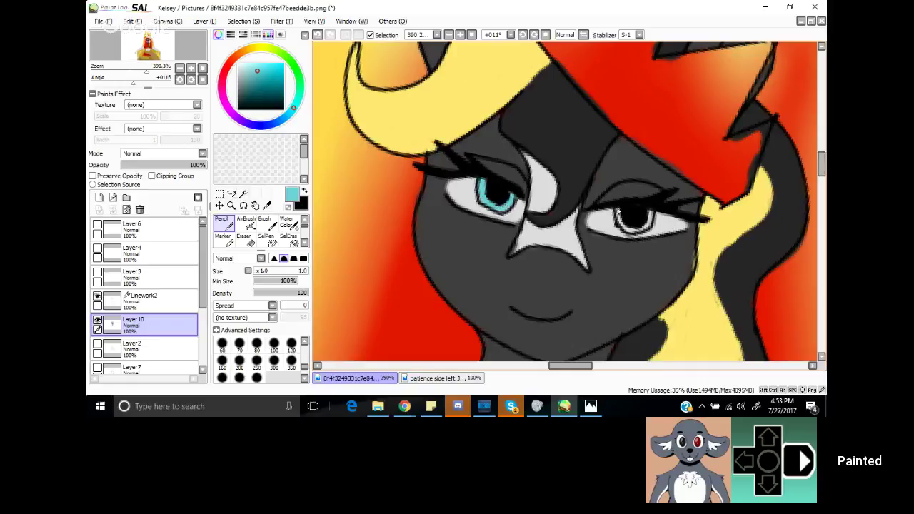
mouse_move(617, 212)
left_mouse_down()
mouse_move(635, 231)
mouse_move(649, 215)
mouse_move(641, 225)
left_mouse_up()
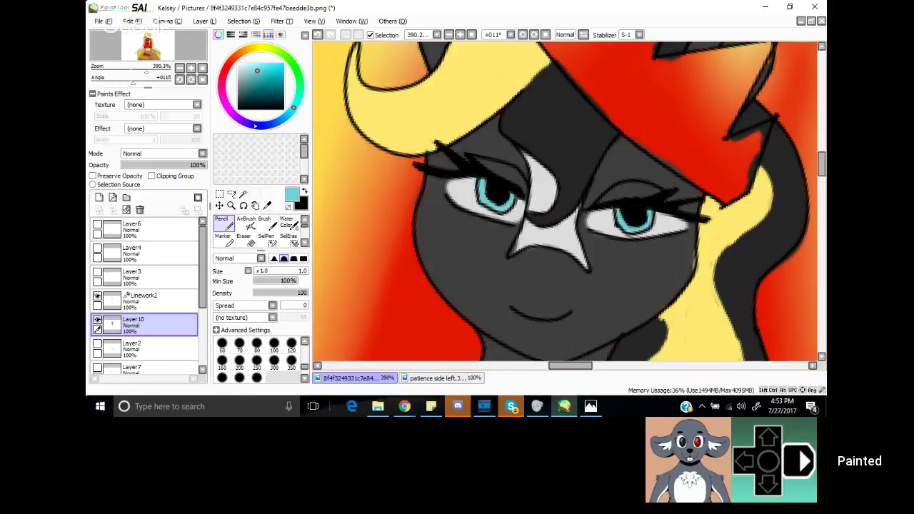
Step: Sample the grey of the face, darken it to near-black and fill the upper eyelids of both eyes
left_click(267, 205)
left_click(428, 232)
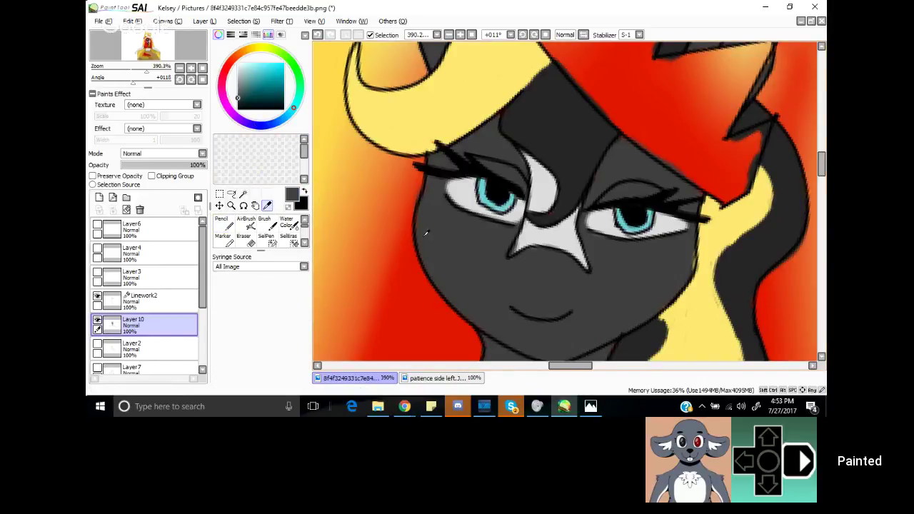
left_click(231, 225)
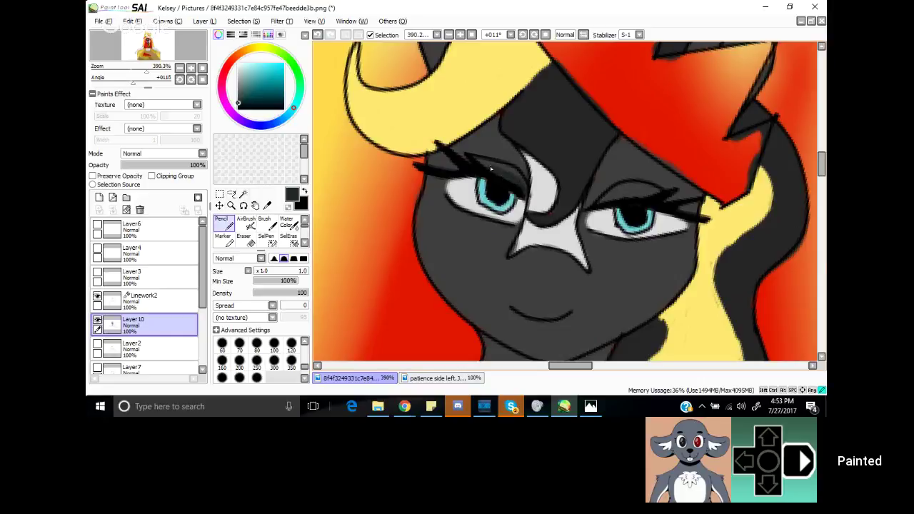
left_click_drag(505, 175, 521, 179)
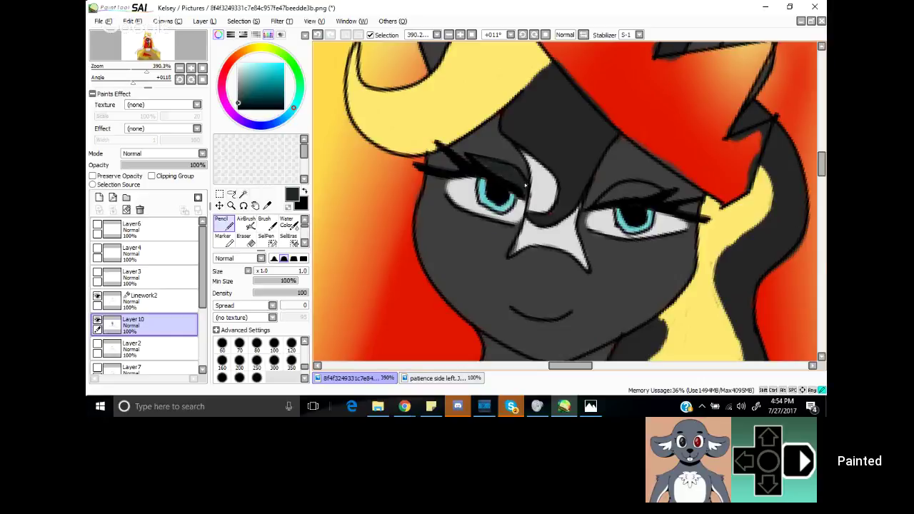
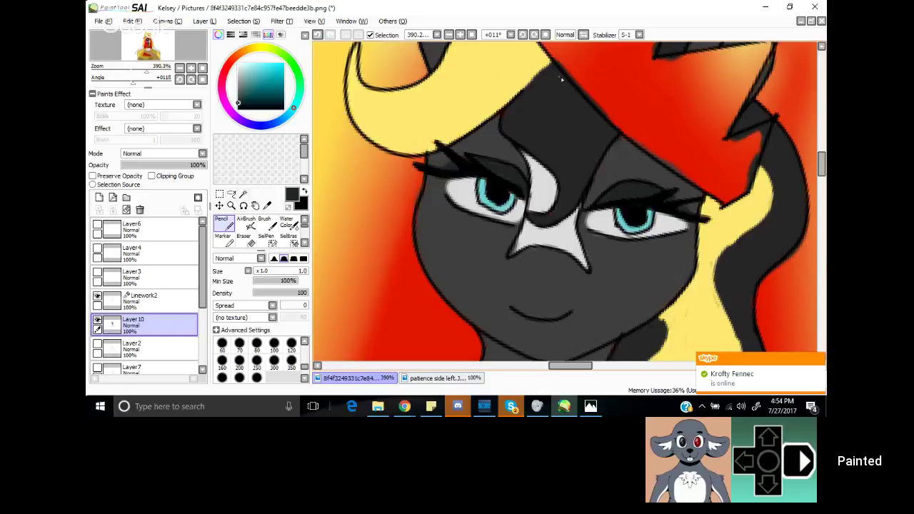
Step: Add small white highlights to the pupils of both eyes
key("x")
left_click_drag(507, 196, 503, 195)
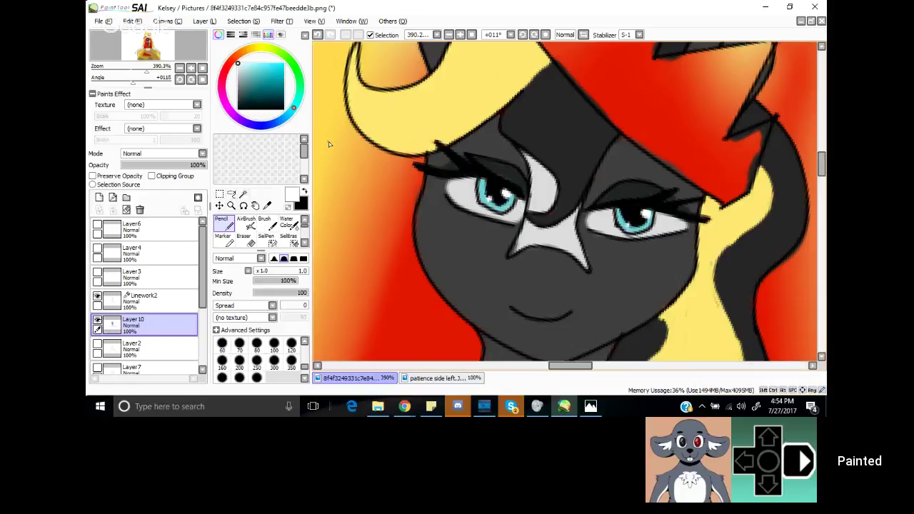
Step: Change the drawing colour's hue to yellow
left_click(255, 48)
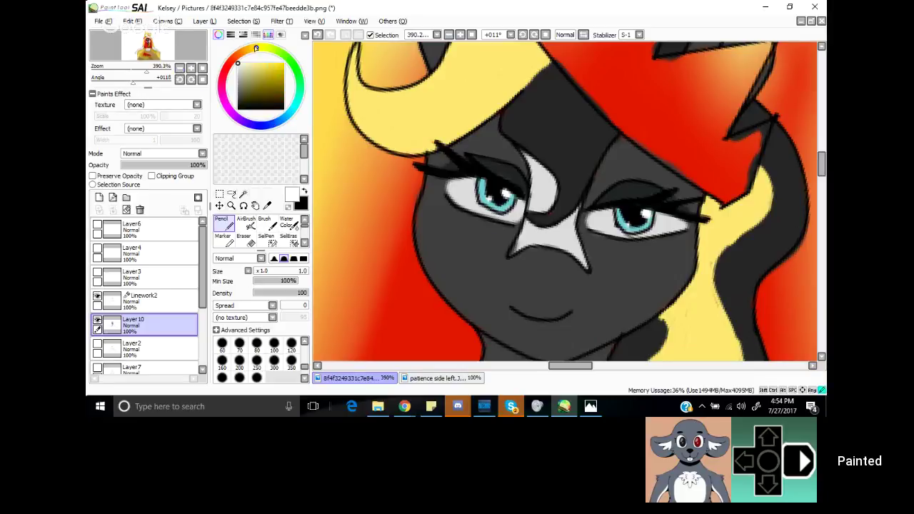
Step: Choose a golden yellow and pencil it inside the crown's outline along its outer curve and lower band edge
left_click(262, 62)
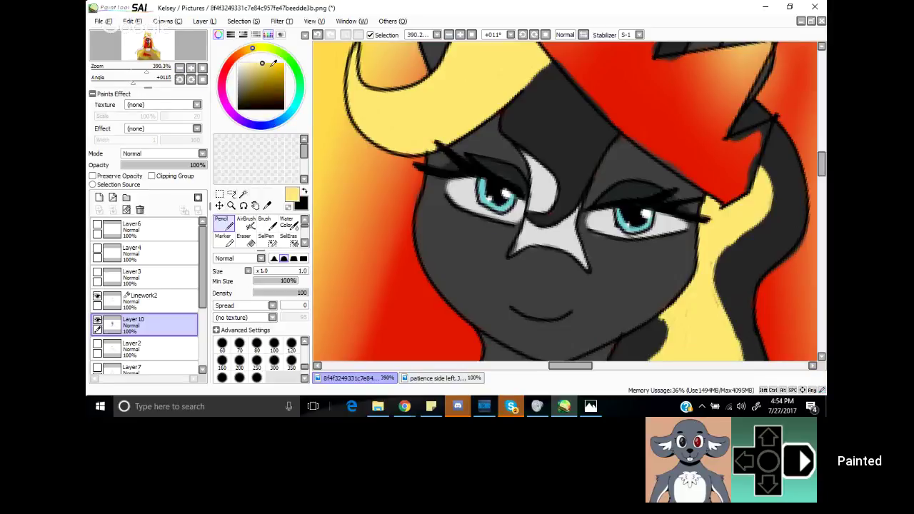
left_click_drag(269, 66, 267, 62)
left_click_drag(145, 44, 149, 45)
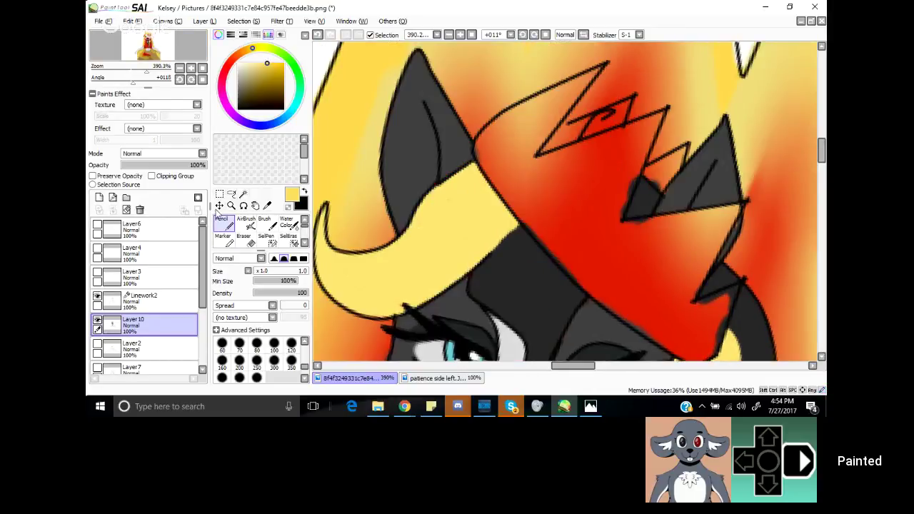
left_click_drag(599, 70, 542, 106)
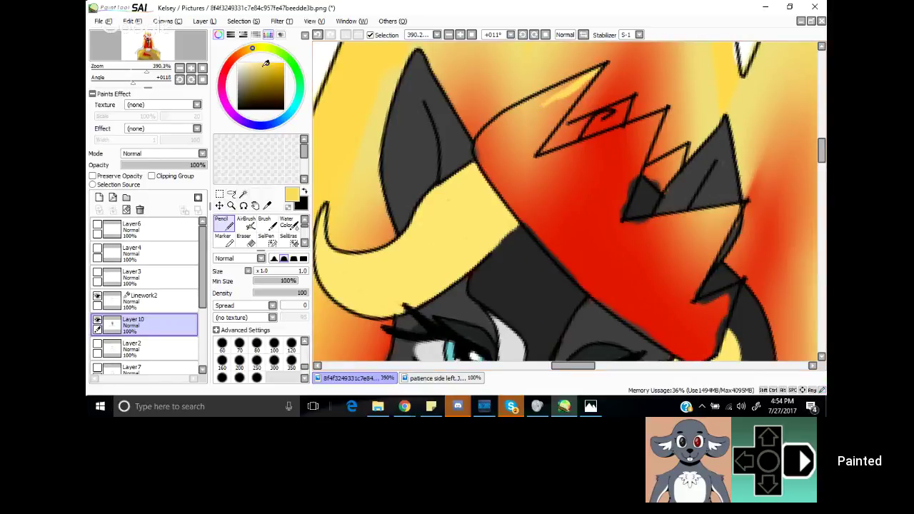
left_click(267, 64)
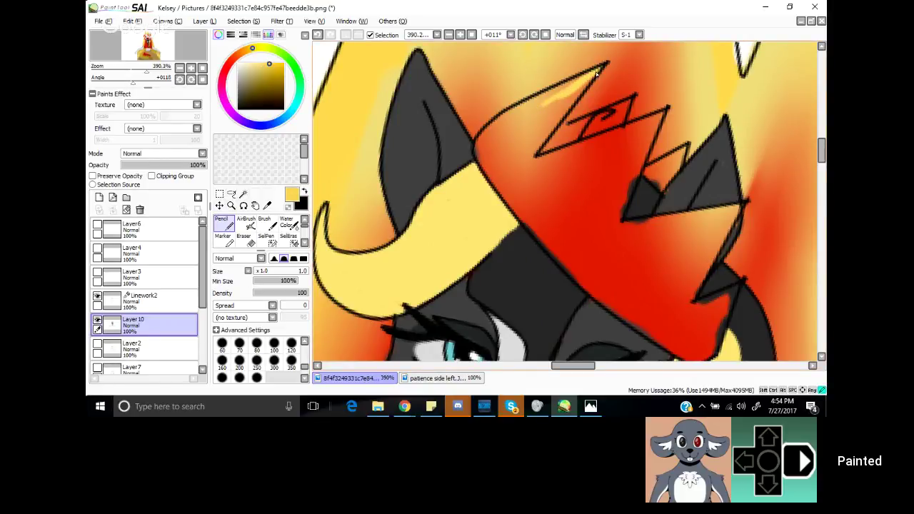
left_click_drag(595, 73, 503, 123)
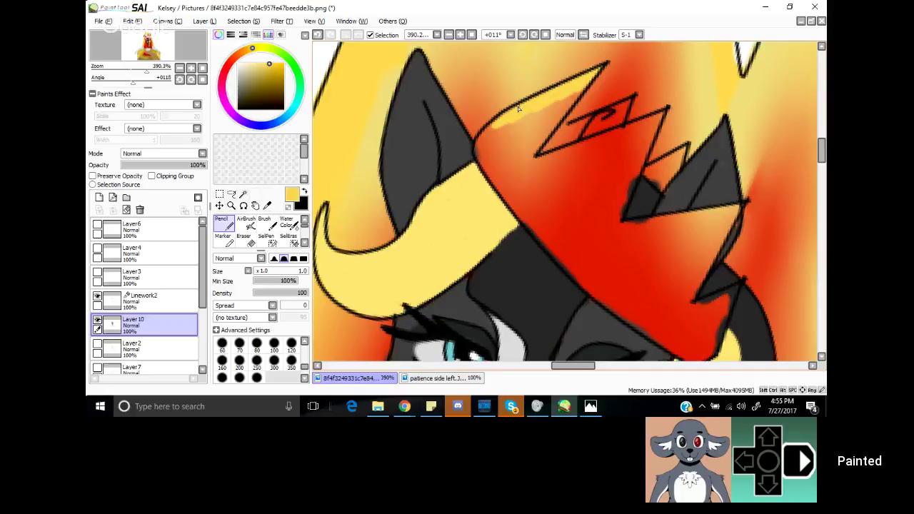
mouse_move(548, 99)
left_mouse_down()
mouse_move(478, 143)
mouse_move(506, 122)
mouse_move(492, 124)
mouse_move(510, 113)
mouse_move(480, 151)
mouse_move(481, 137)
mouse_move(477, 163)
mouse_move(483, 138)
mouse_move(477, 159)
mouse_move(505, 204)
mouse_move(478, 163)
mouse_move(561, 270)
mouse_move(551, 257)
mouse_move(677, 359)
mouse_move(661, 348)
mouse_move(694, 362)
mouse_move(711, 357)
mouse_move(733, 291)
left_mouse_up()
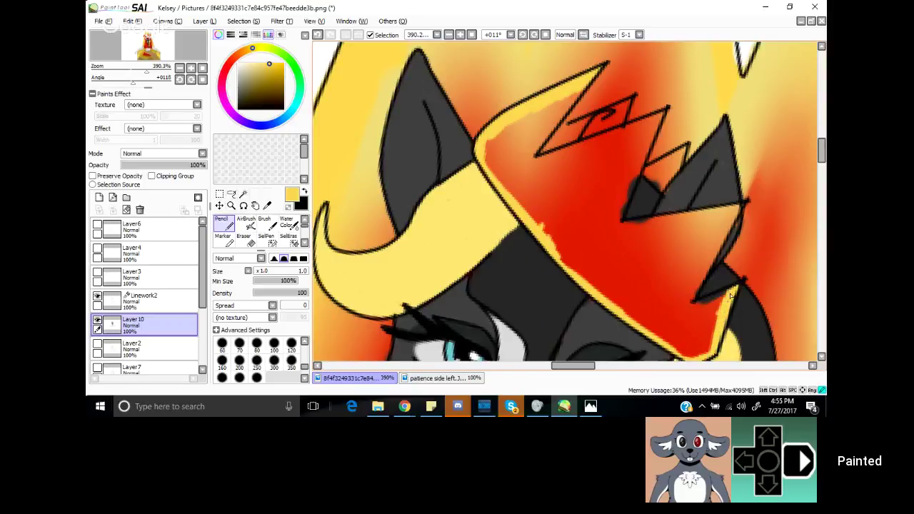
Step: Continue the golden-yellow edging along the crown's front and middle points, including the small curled back point
mouse_move(719, 321)
left_mouse_down()
mouse_move(730, 301)
mouse_move(725, 322)
left_mouse_up()
mouse_move(736, 288)
left_mouse_down()
mouse_move(691, 310)
mouse_move(692, 318)
left_mouse_up()
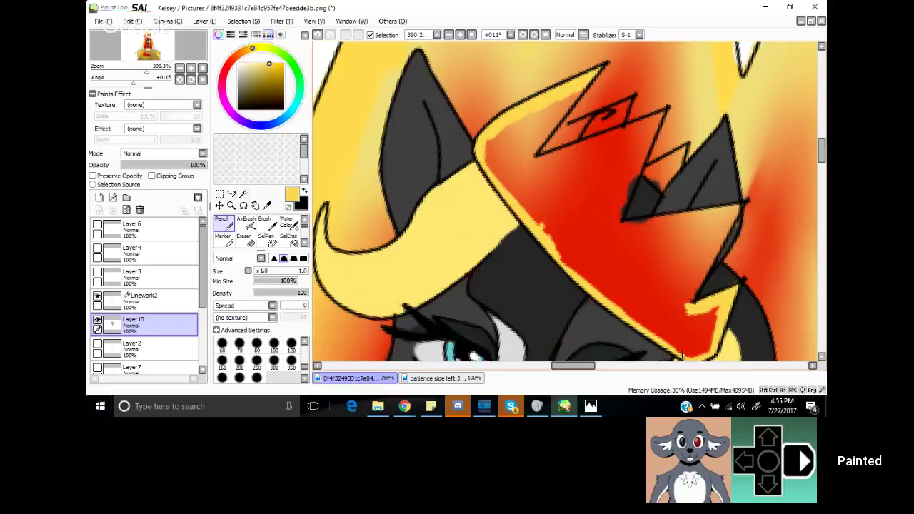
left_click_drag(683, 355, 661, 336)
mouse_move(627, 103)
left_mouse_down()
mouse_move(587, 136)
mouse_move(603, 114)
mouse_move(589, 135)
mouse_move(611, 114)
mouse_move(602, 120)
mouse_move(620, 122)
mouse_move(615, 132)
mouse_move(658, 112)
mouse_move(577, 155)
mouse_move(658, 114)
mouse_move(650, 127)
mouse_move(659, 110)
mouse_move(636, 149)
mouse_move(652, 125)
mouse_move(641, 136)
mouse_move(663, 146)
left_mouse_up()
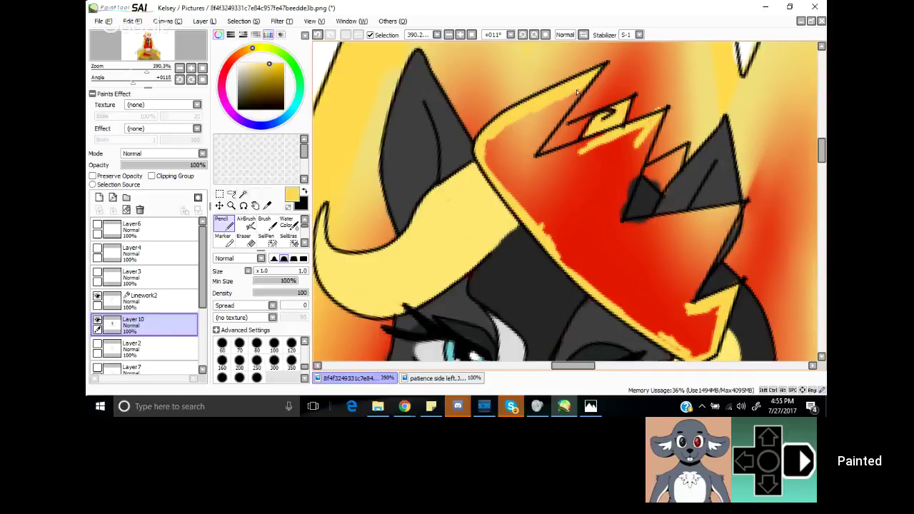
left_click_drag(576, 92, 538, 144)
mouse_move(560, 107)
left_mouse_down()
mouse_move(531, 151)
mouse_move(569, 102)
mouse_move(524, 165)
mouse_move(597, 148)
mouse_move(541, 156)
mouse_move(615, 133)
mouse_move(544, 155)
mouse_move(577, 149)
left_mouse_up()
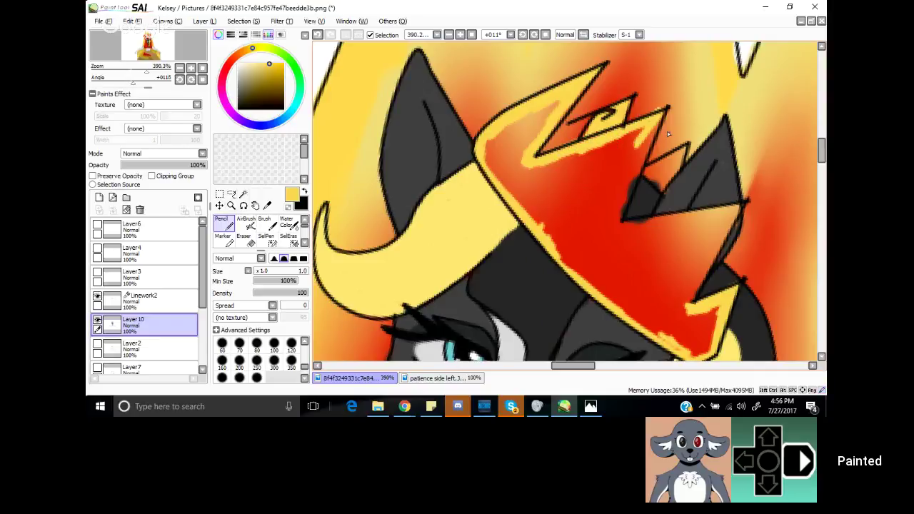
mouse_move(649, 125)
left_mouse_down()
mouse_move(613, 232)
mouse_move(651, 135)
left_mouse_up()
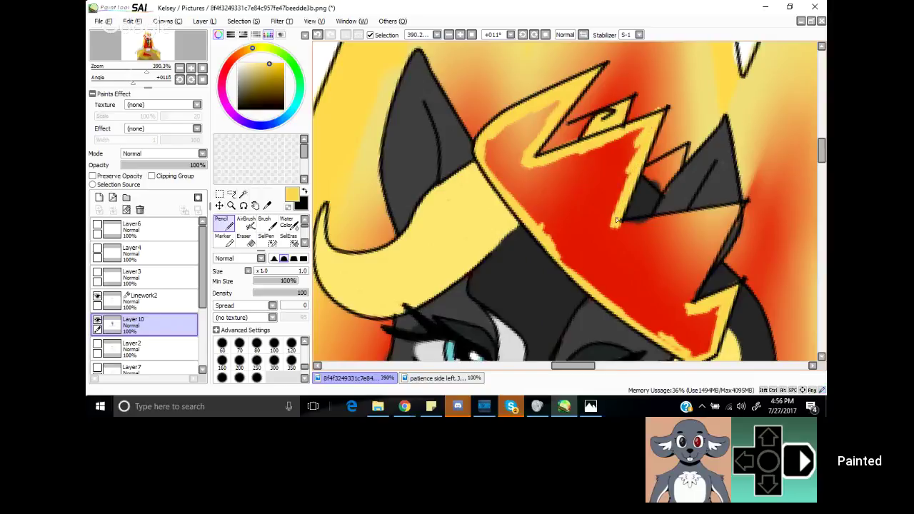
mouse_move(612, 229)
left_mouse_down()
mouse_move(679, 226)
mouse_move(633, 226)
mouse_move(714, 216)
left_mouse_up()
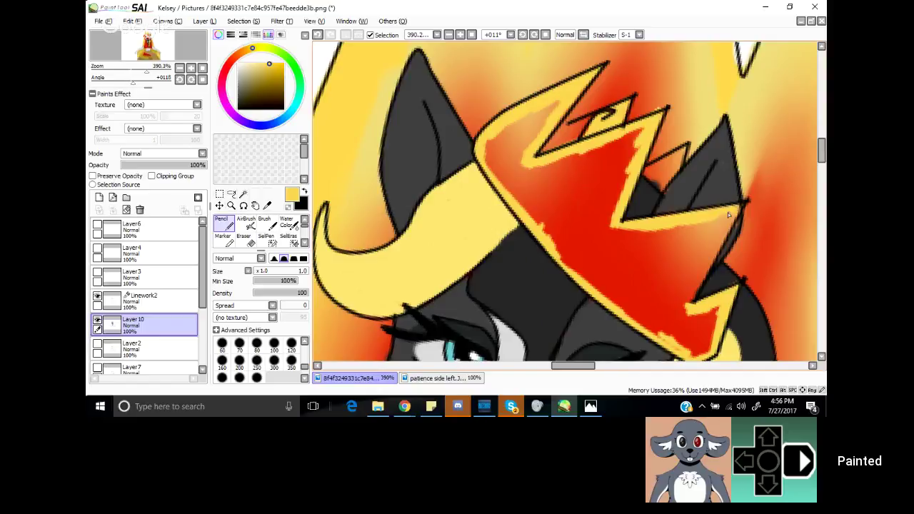
Step: Edge the remaining zigzag beside the dark ear in golden yellow and fill the small rear crown point
left_click_drag(739, 207, 692, 282)
left_click_drag(718, 218, 690, 287)
mouse_move(712, 250)
left_mouse_down()
mouse_move(689, 298)
mouse_move(702, 267)
mouse_move(680, 301)
left_mouse_up()
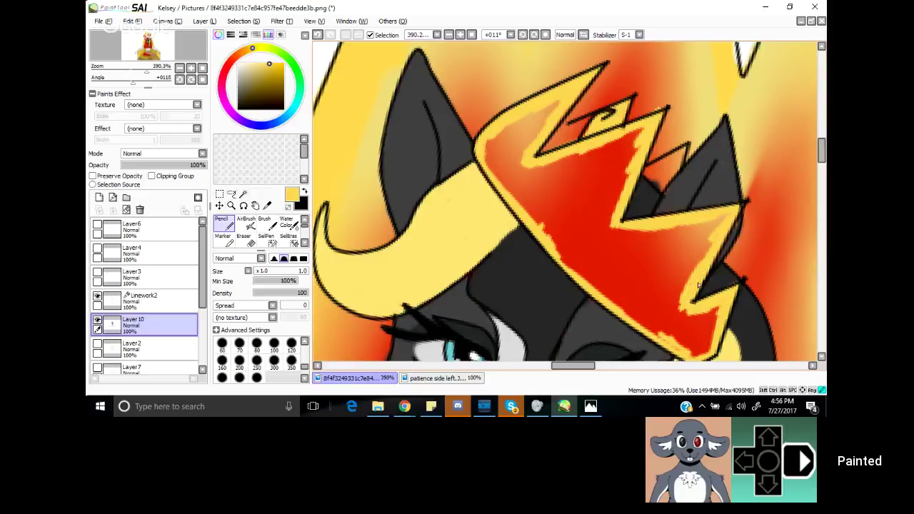
left_click_drag(711, 243, 688, 279)
mouse_move(724, 218)
left_mouse_down()
mouse_move(695, 258)
mouse_move(702, 238)
mouse_move(663, 227)
left_mouse_up()
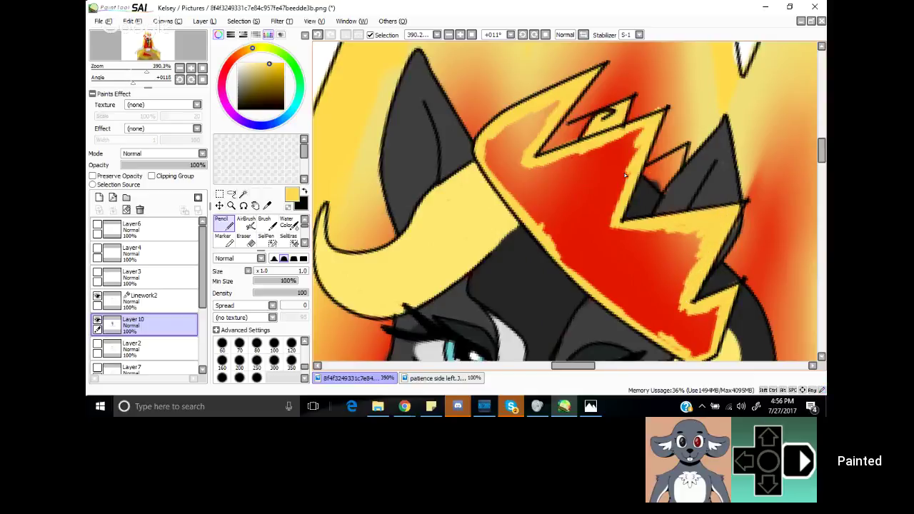
mouse_move(646, 172)
left_mouse_down()
mouse_move(655, 187)
mouse_move(662, 166)
mouse_move(663, 184)
mouse_move(667, 164)
mouse_move(658, 178)
mouse_move(649, 173)
left_mouse_up()
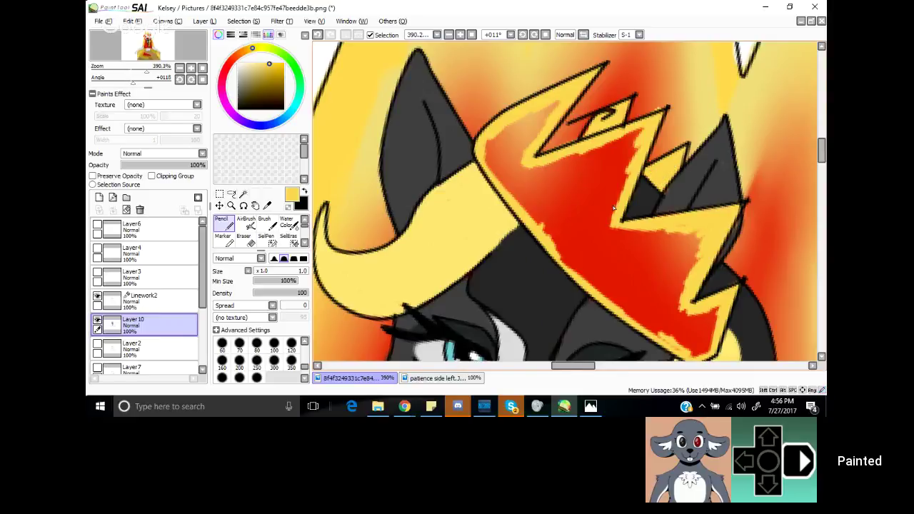
Step: Set the Pencil size to 12 and fill the red interior of the crown with golden yellow
left_click(261, 271)
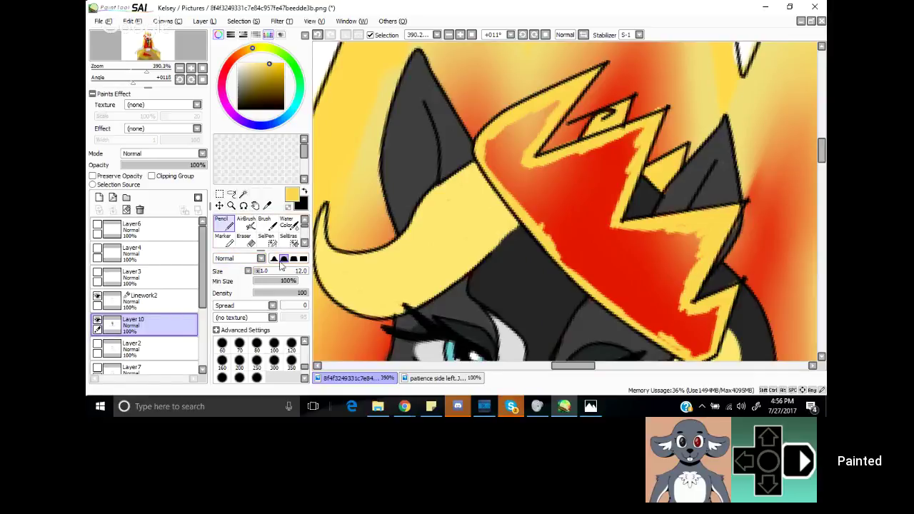
mouse_move(627, 142)
left_mouse_down()
mouse_move(585, 187)
mouse_move(584, 210)
left_mouse_up()
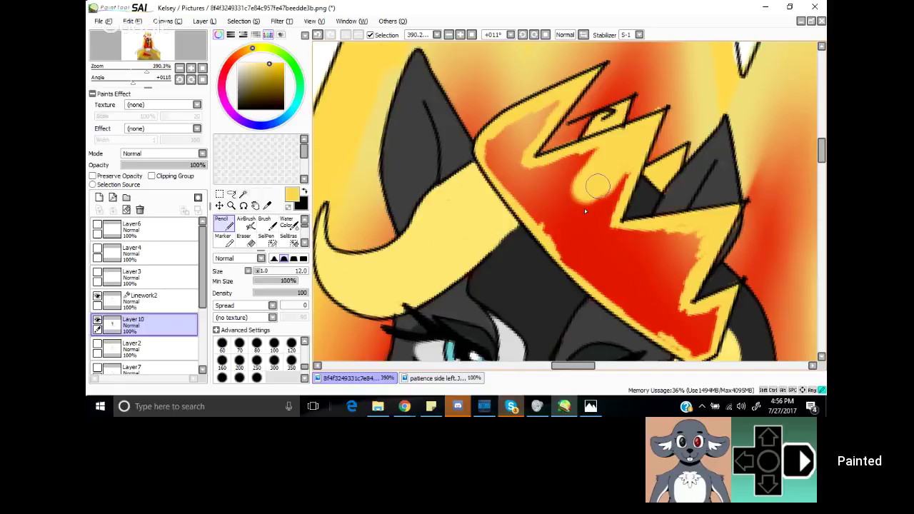
mouse_move(584, 210)
left_mouse_down()
mouse_move(553, 195)
mouse_move(547, 115)
left_mouse_up()
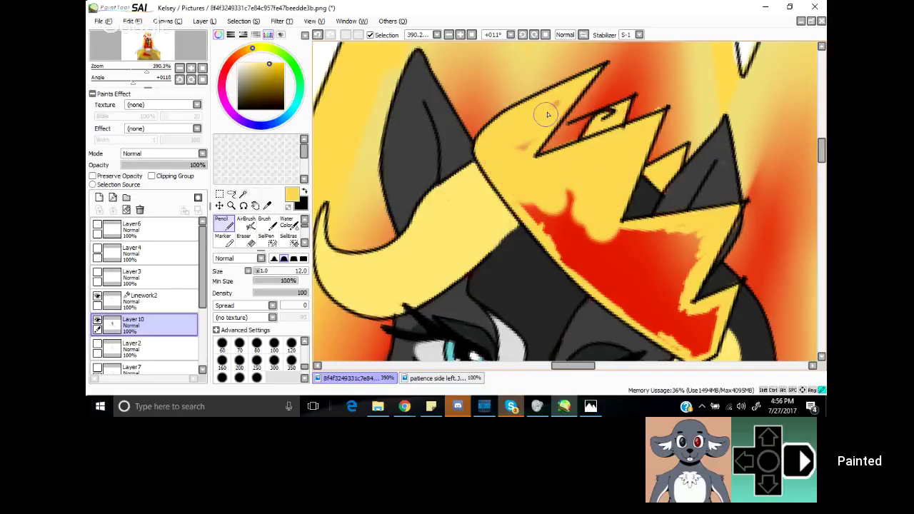
mouse_move(546, 224)
left_mouse_down()
mouse_move(596, 279)
mouse_move(570, 259)
mouse_move(639, 319)
mouse_move(699, 353)
mouse_move(711, 316)
mouse_move(663, 301)
left_mouse_up()
mouse_move(631, 274)
left_mouse_down()
mouse_move(569, 194)
mouse_move(580, 223)
mouse_move(576, 173)
mouse_move(594, 225)
mouse_move(614, 239)
mouse_move(696, 240)
mouse_move(678, 269)
left_mouse_up()
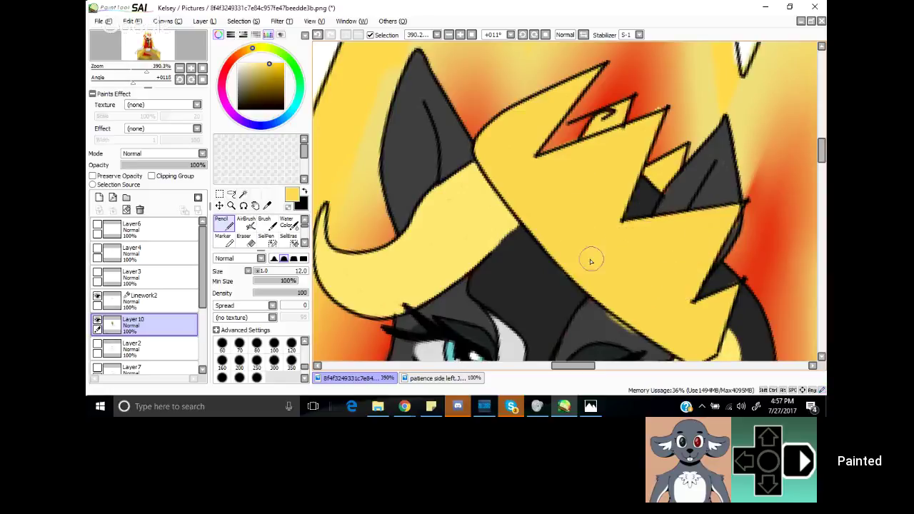
Step: Sample the dark grey face colour and use a size 5 Pencil to cover the yellow spill below the crown's band
left_click(267, 205)
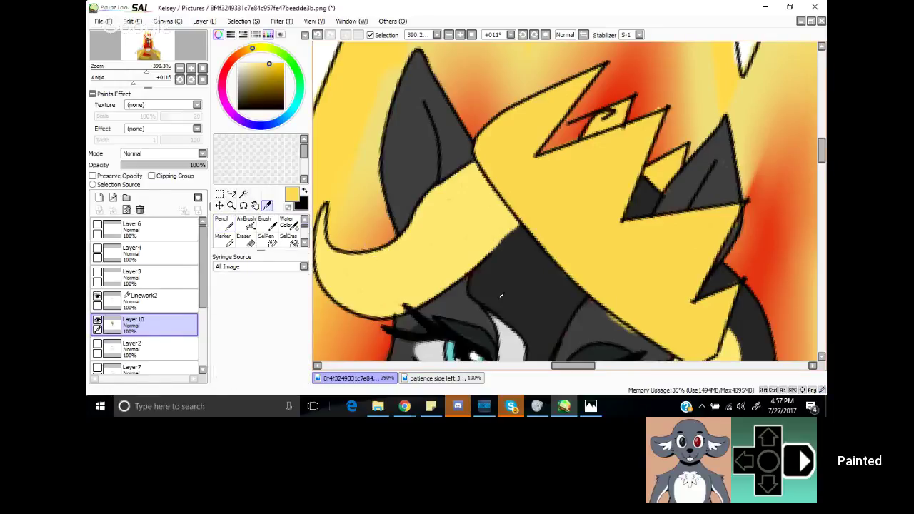
left_click(586, 330)
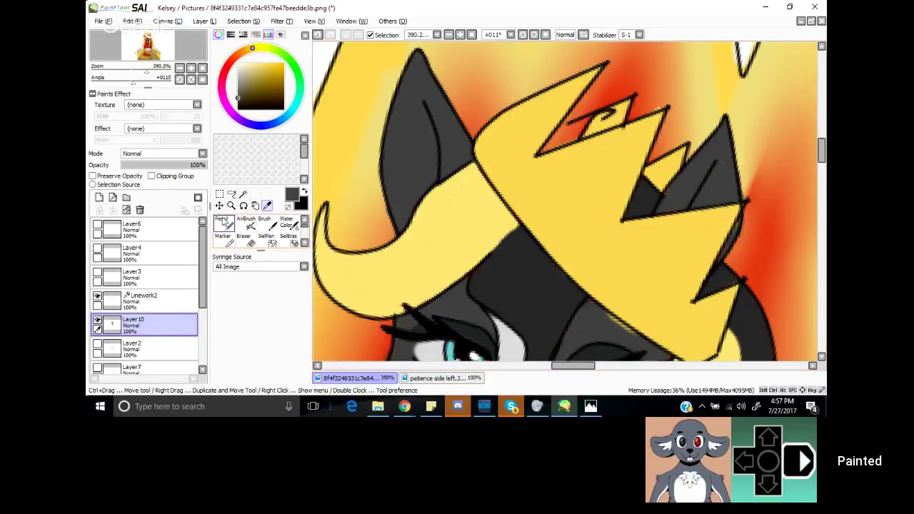
left_click(223, 223)
key("bracketleft")
key("bracketleft")
key("bracketleft")
key("bracketleft")
key("bracketleft")
key("bracketleft")
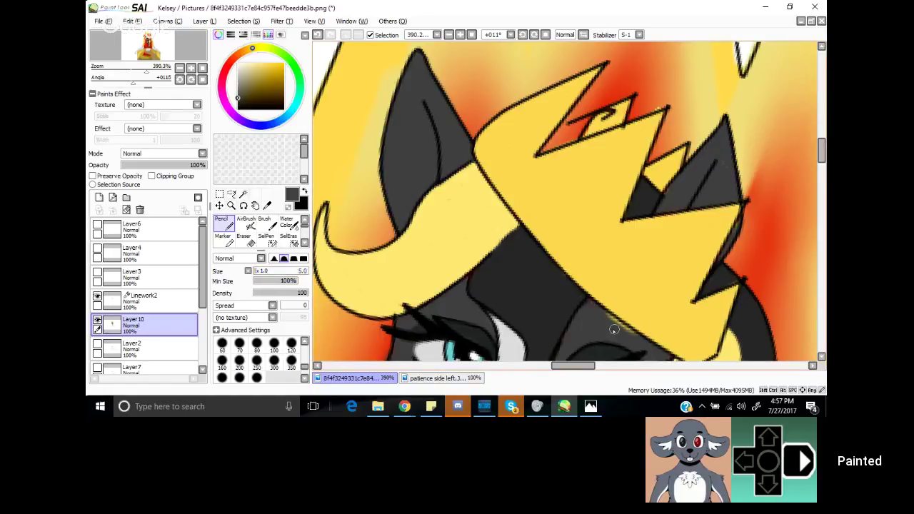
mouse_move(622, 332)
left_mouse_down()
mouse_move(626, 326)
mouse_move(585, 307)
left_mouse_up()
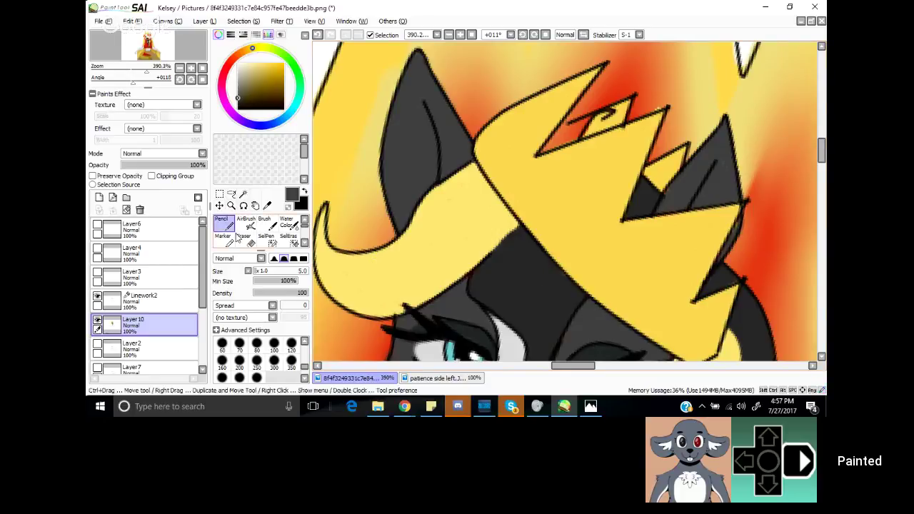
Step: Sample the light yellow of the hair and pencil it into the red gap behind the crown's two front points
left_click(267, 204)
left_click(385, 261)
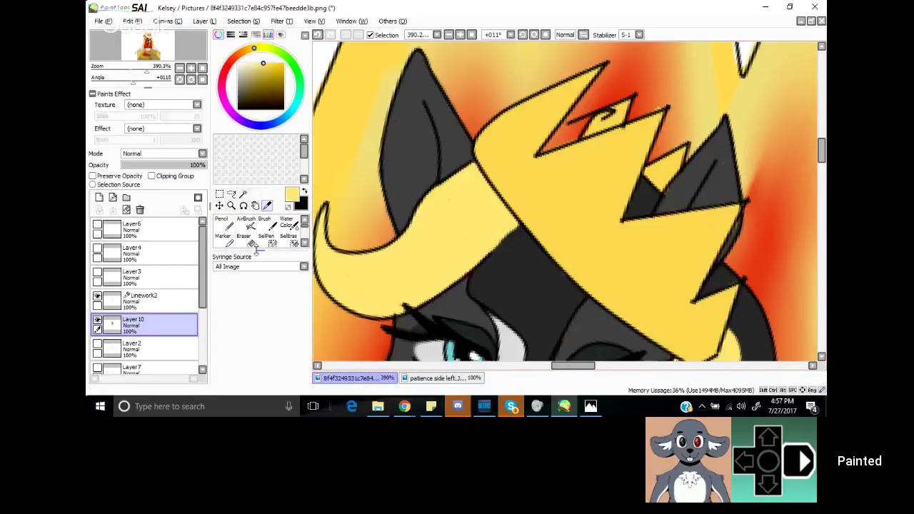
left_click(225, 223)
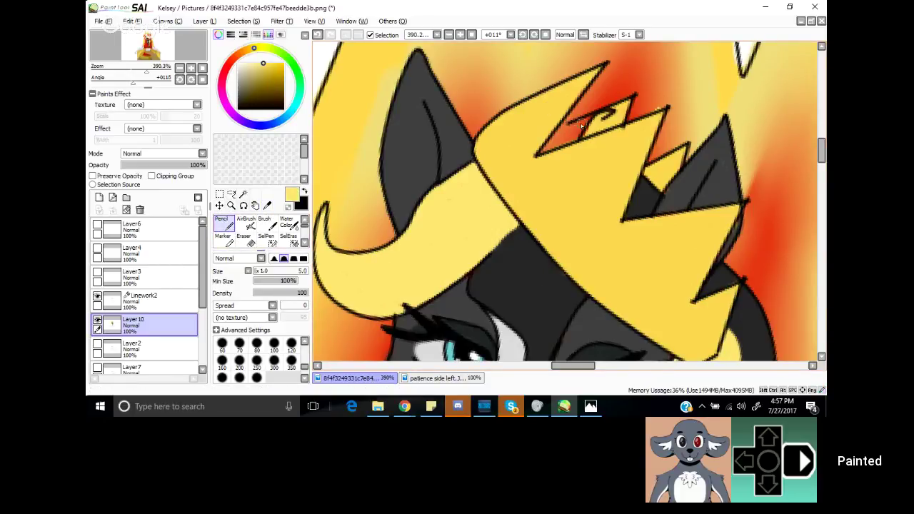
left_click_drag(581, 127, 540, 153)
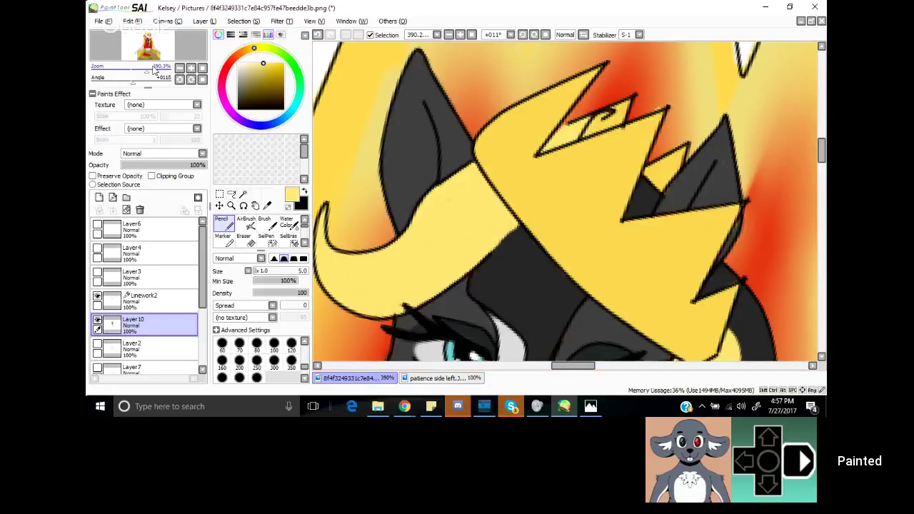
Step: Fill the dark gaps between the crown's lowest points with yellow, resampling the crown's golden yellow to finish them
mouse_move(152, 69)
left_mouse_down()
mouse_move(136, 69)
mouse_move(147, 56)
left_mouse_up()
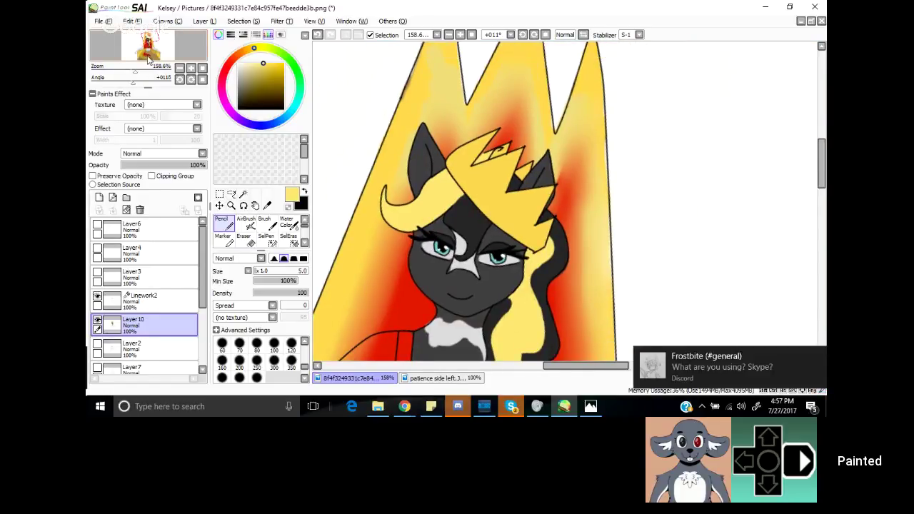
left_click_drag(134, 71, 152, 71)
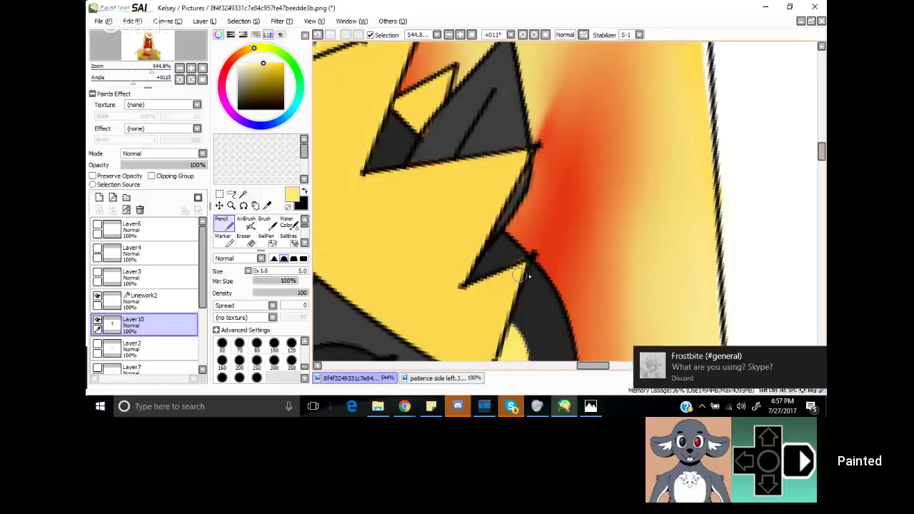
mouse_move(492, 271)
left_mouse_down()
mouse_move(501, 241)
mouse_move(474, 276)
left_mouse_up()
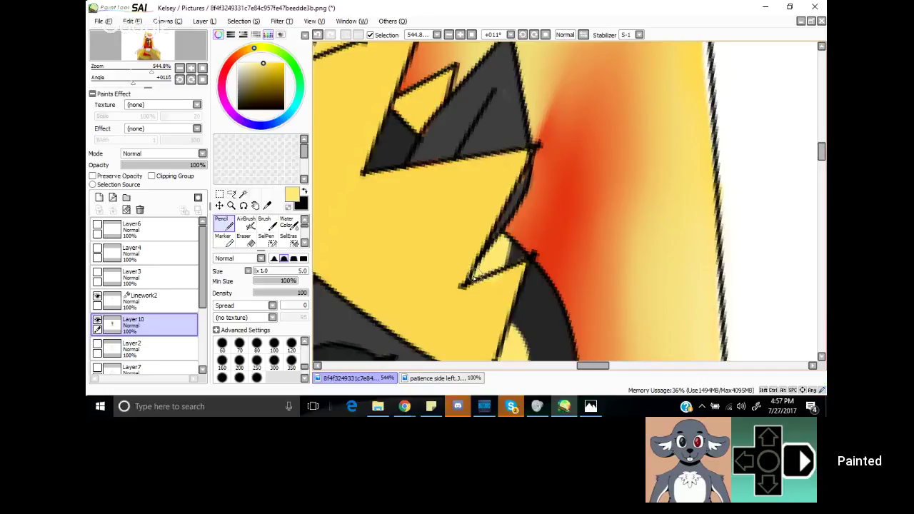
left_click(373, 251, "alt")
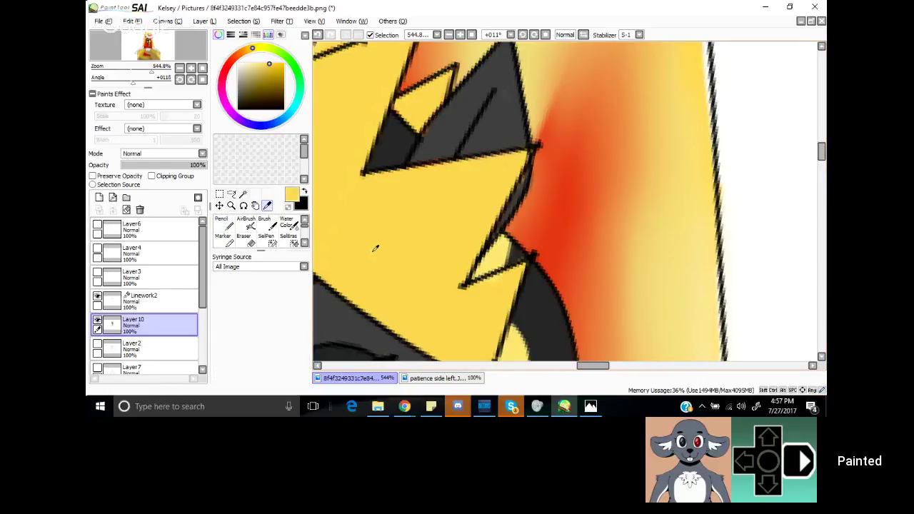
left_click(227, 222)
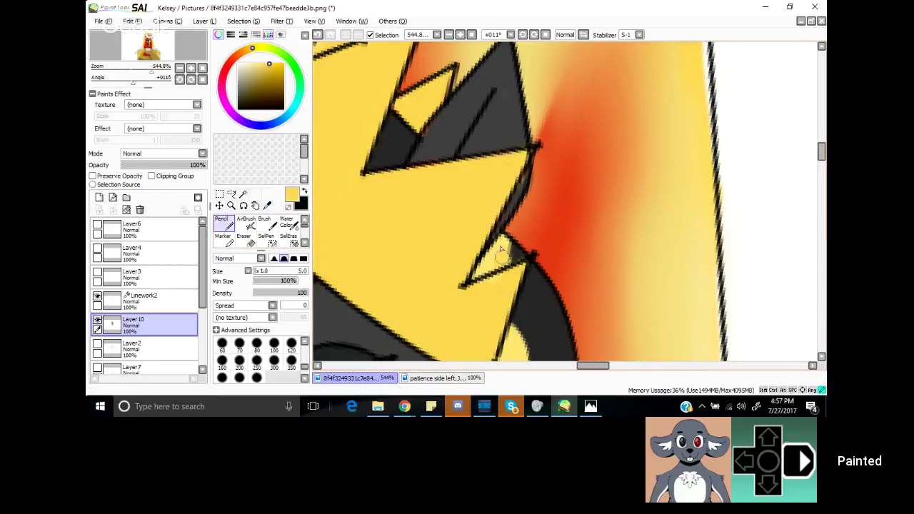
mouse_move(500, 249)
left_mouse_down()
mouse_move(484, 273)
mouse_move(520, 202)
mouse_move(513, 213)
left_mouse_up()
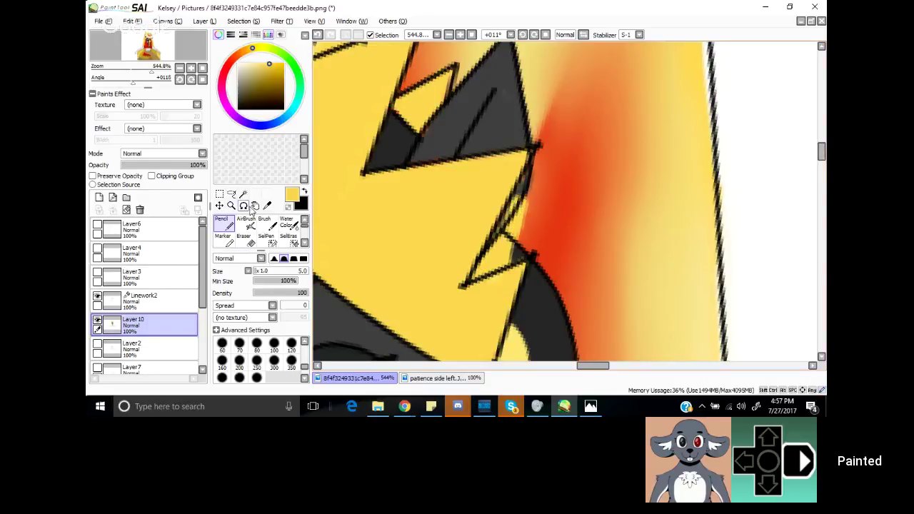
Step: On the Linework2 layer, draw a black Curve outlining the outer edge of the yellow area between the crown's lowest points
left_click(156, 299)
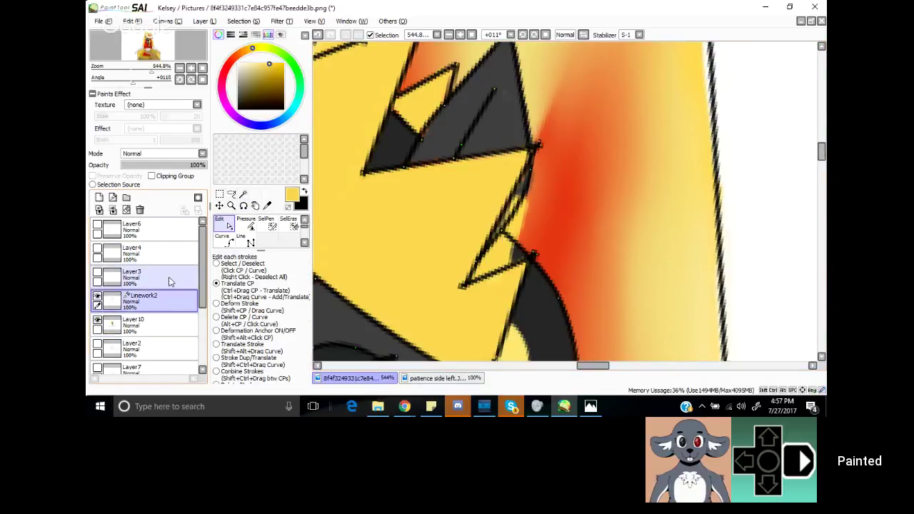
left_click(225, 239)
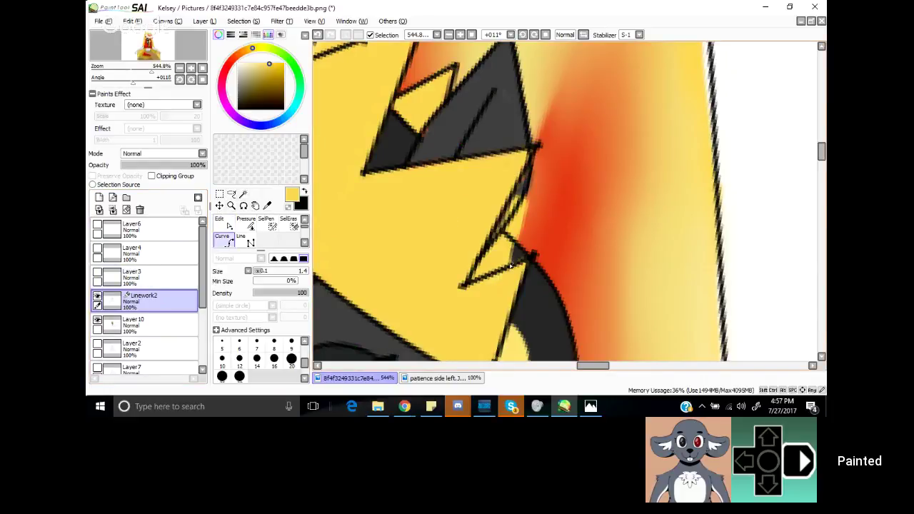
left_click(510, 266)
left_click(130, 21)
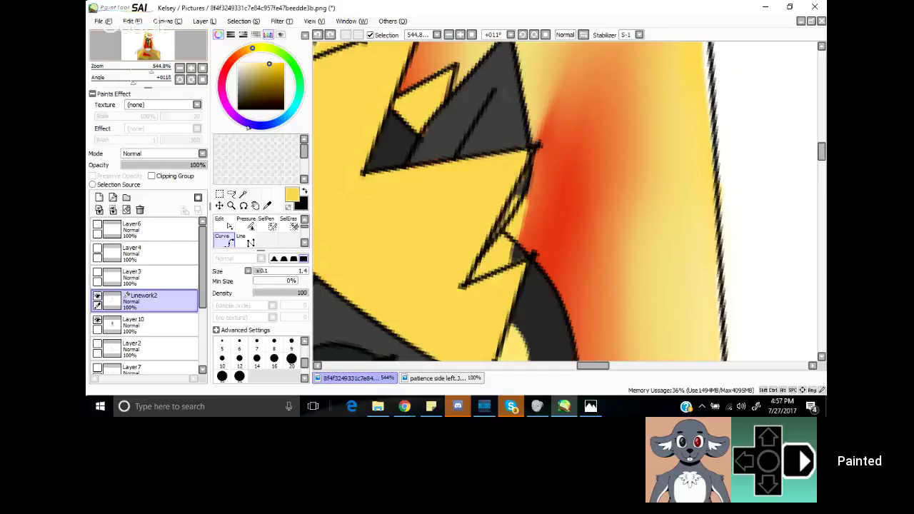
right_click(408, 163)
mouse_move(508, 267)
left_mouse_down()
mouse_move(540, 160)
mouse_move(533, 167)
left_mouse_up()
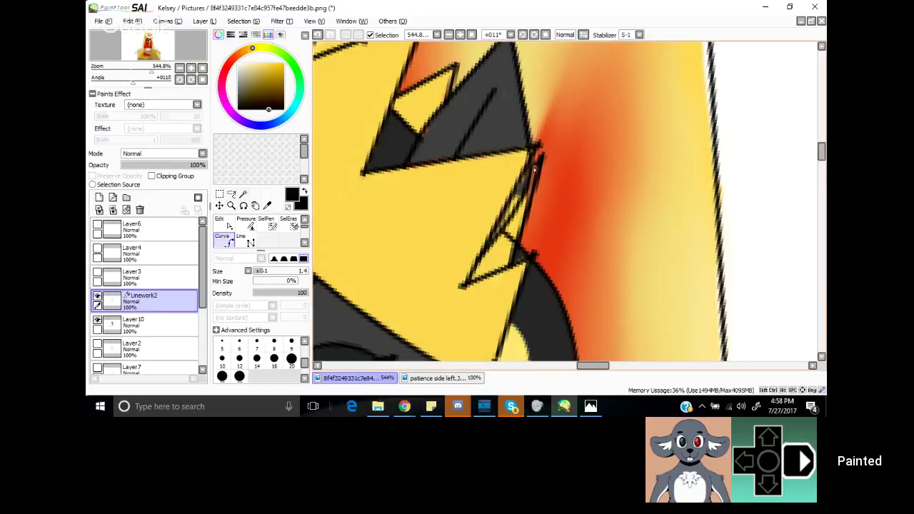
Step: Finish the Curve outline, sample the crown's yellow and pencil it at size 1 on Layer10 into the red gap inside the crown's outer edge
double_click(531, 170)
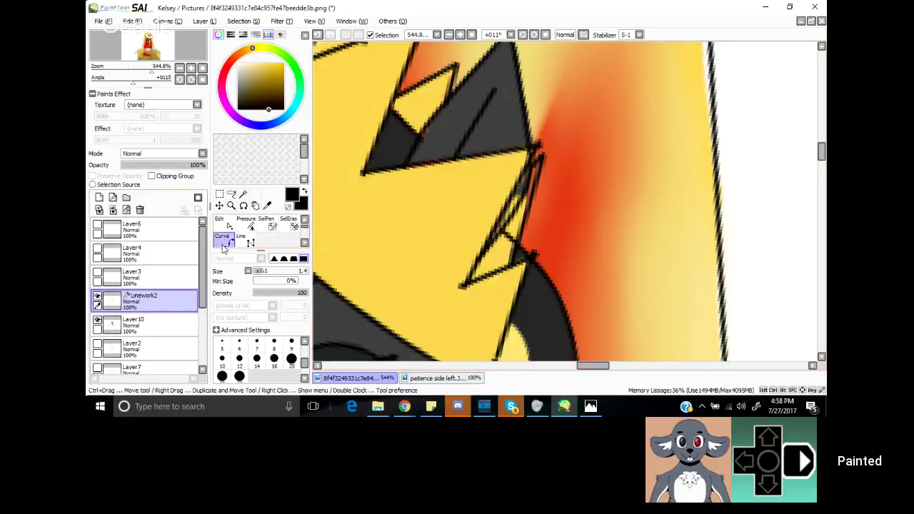
left_click(156, 326)
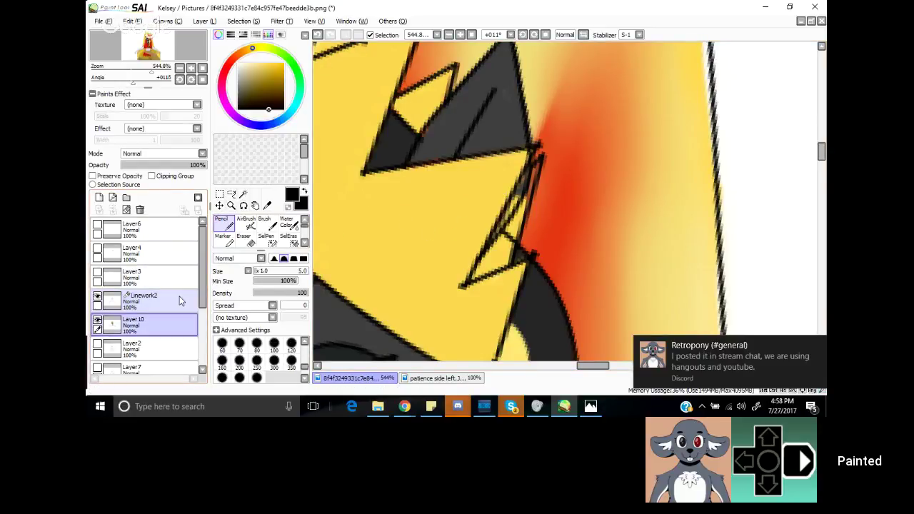
left_click(379, 266, "alt")
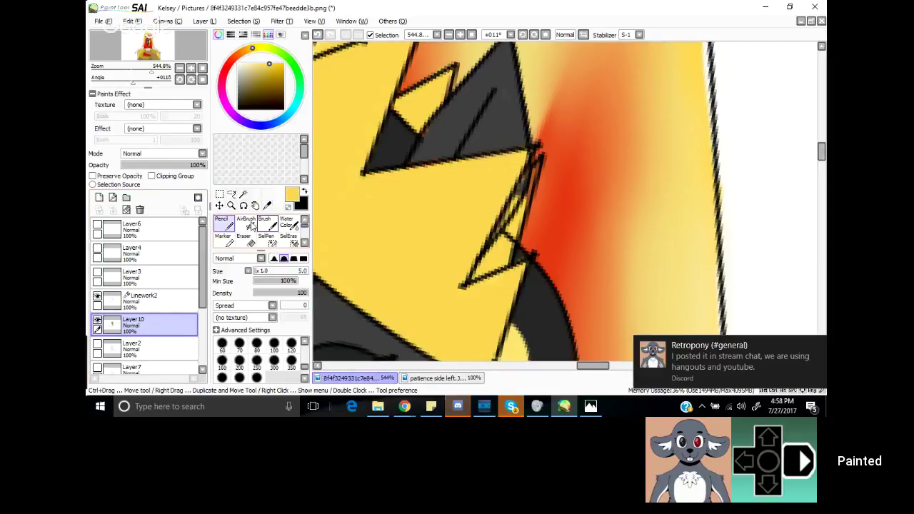
left_click_drag(257, 272, 249, 272)
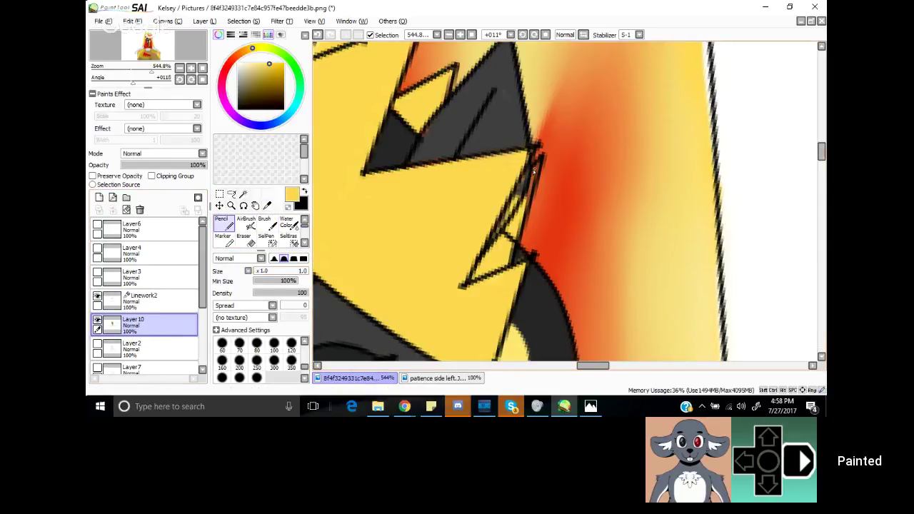
left_click_drag(532, 174, 524, 209)
Step: Sample the dark grey and pencil it into the narrow sliver between the crown's lowest points, covering the yellow spill
left_click(267, 206)
left_click(343, 188)
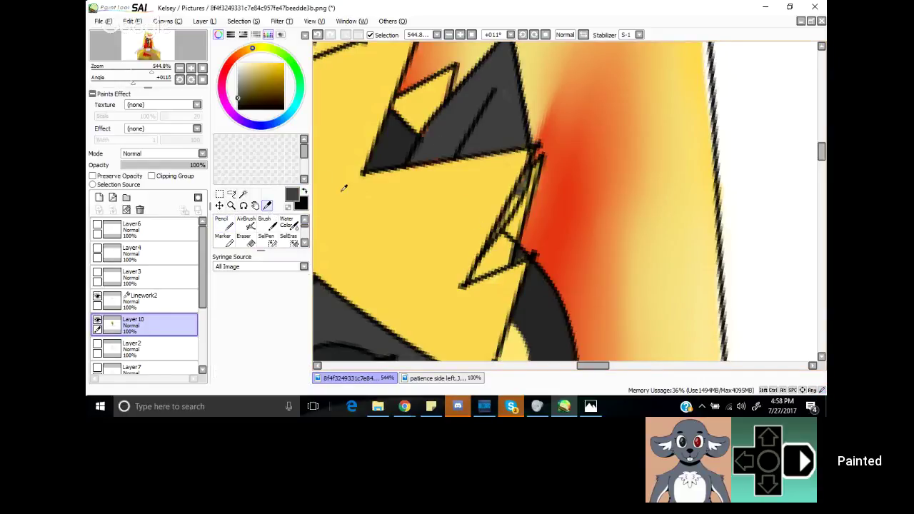
left_click(224, 223)
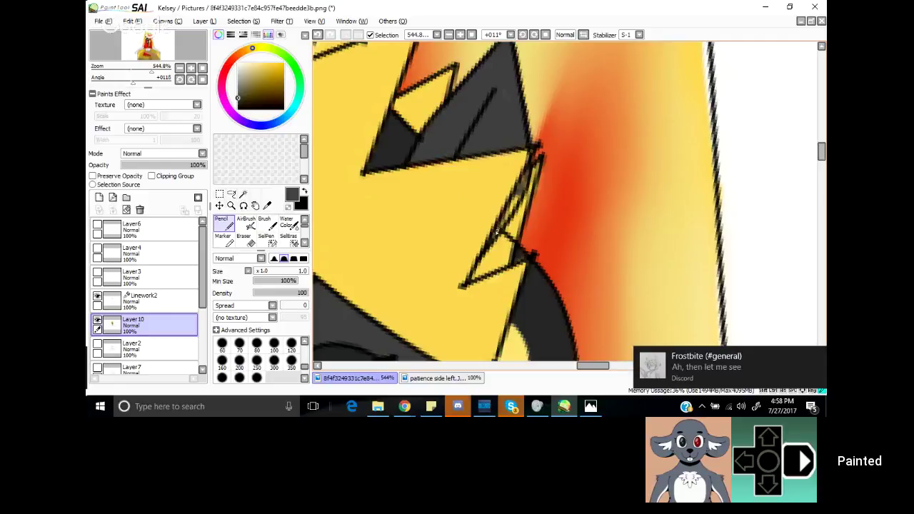
mouse_move(498, 233)
left_mouse_down()
mouse_move(526, 175)
mouse_move(502, 225)
left_mouse_up()
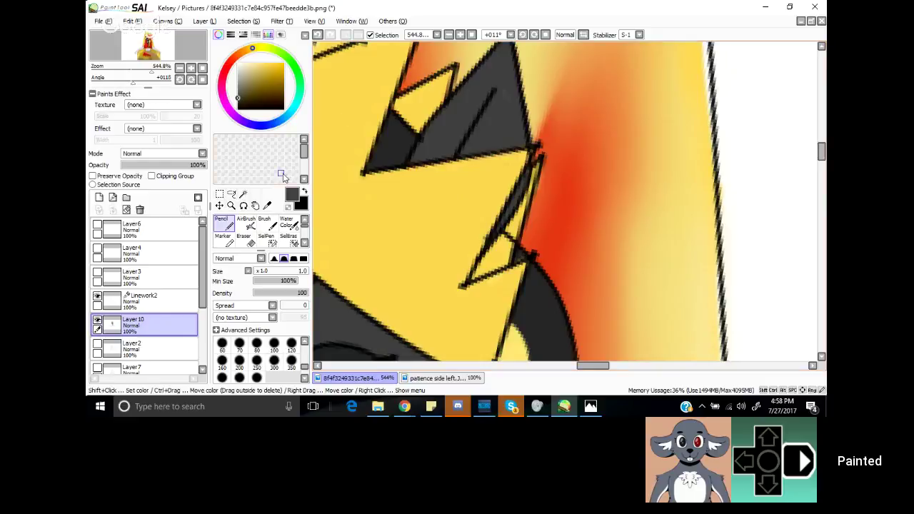
Step: On the Linework2 layer, erase the hair outline segment that crosses the yellow area between the crown's lowest points
left_click(176, 299)
left_click(176, 298)
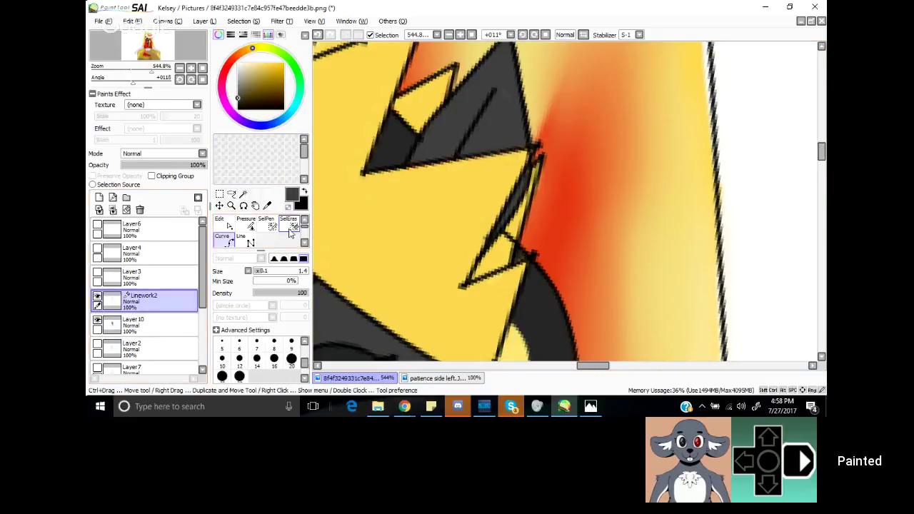
key("e")
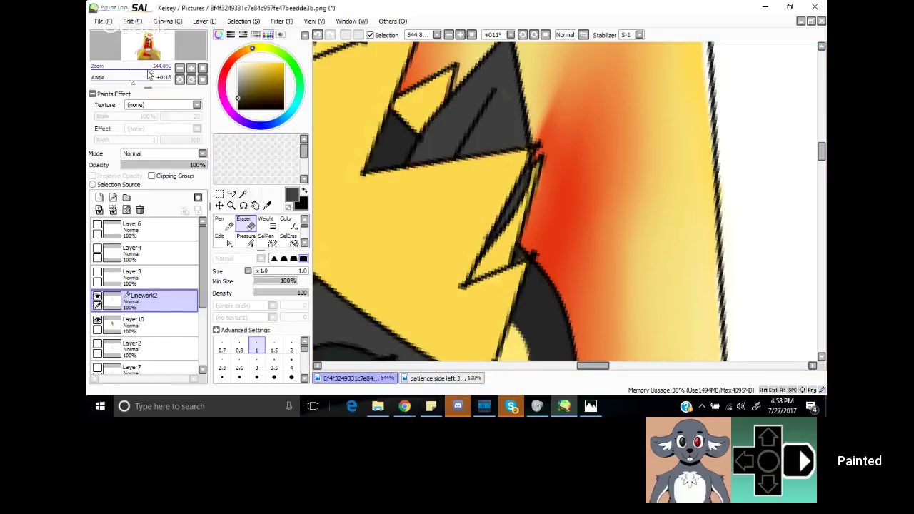
Step: Pick a bright green and use a size 2.5 Pen to draw four filled diamond gems on the crown's left half
left_click_drag(147, 74, 138, 77)
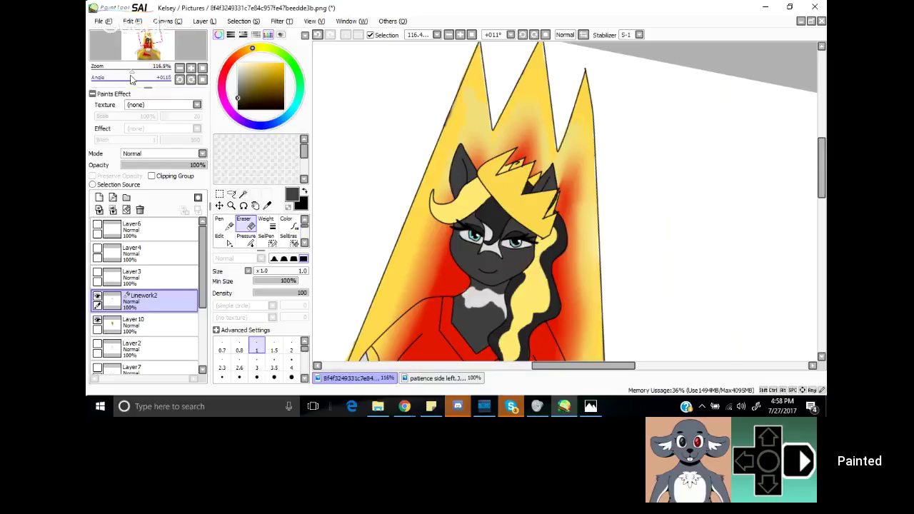
left_click_drag(131, 79, 134, 78)
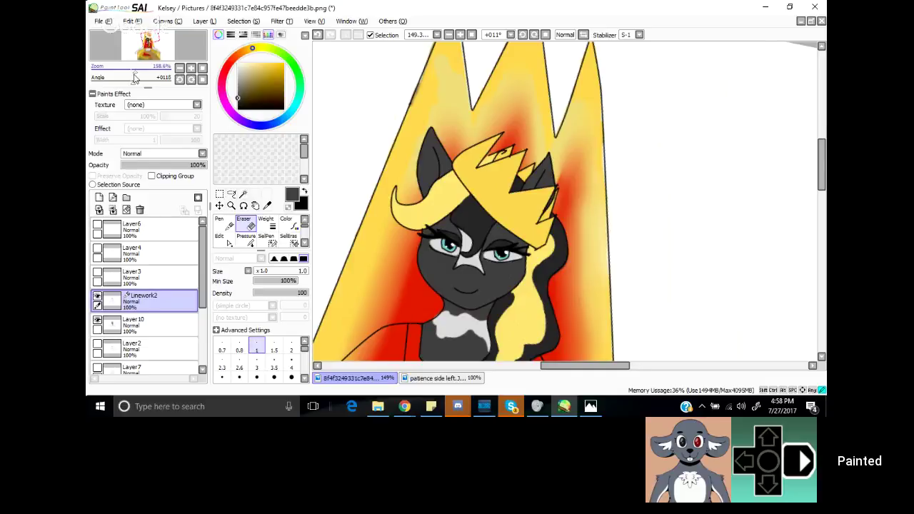
left_click_drag(133, 78, 150, 79)
left_click(292, 63)
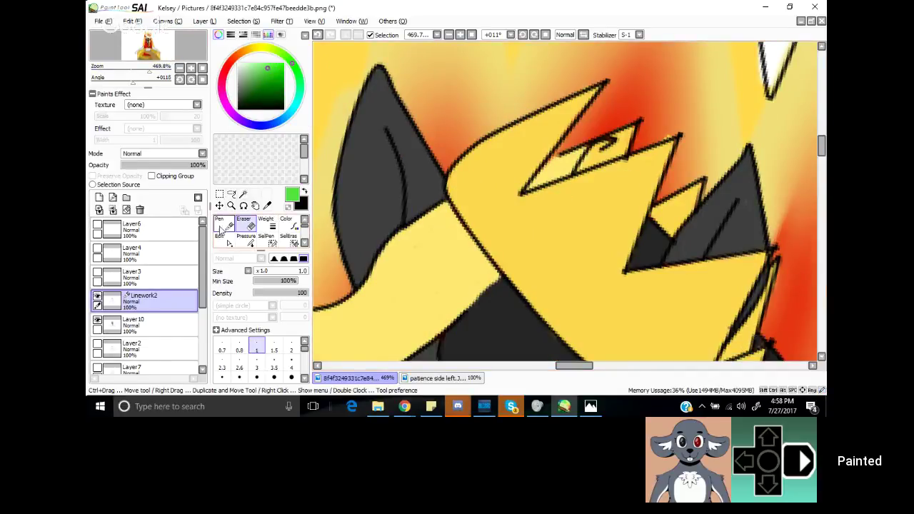
left_click(221, 227)
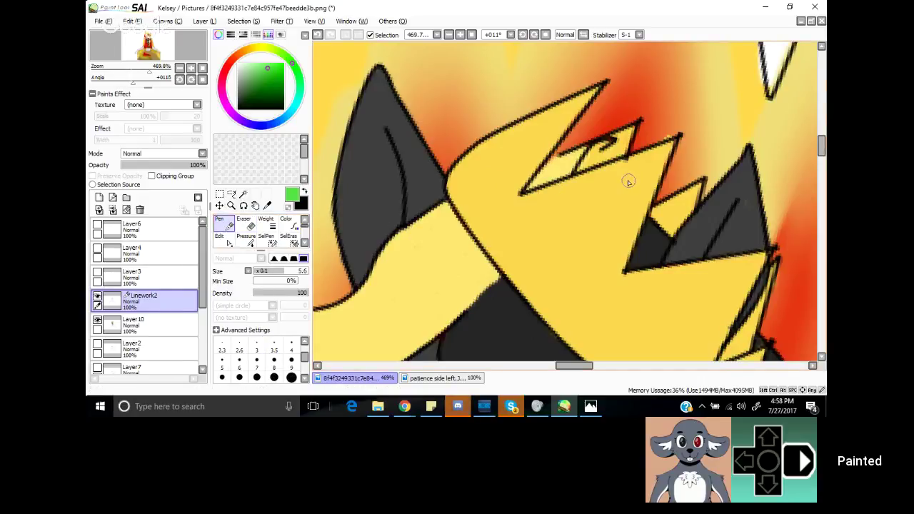
left_click(270, 272)
mouse_move(642, 166)
left_mouse_down()
mouse_move(614, 173)
mouse_move(612, 197)
mouse_move(634, 183)
mouse_move(620, 189)
mouse_move(628, 178)
left_mouse_up()
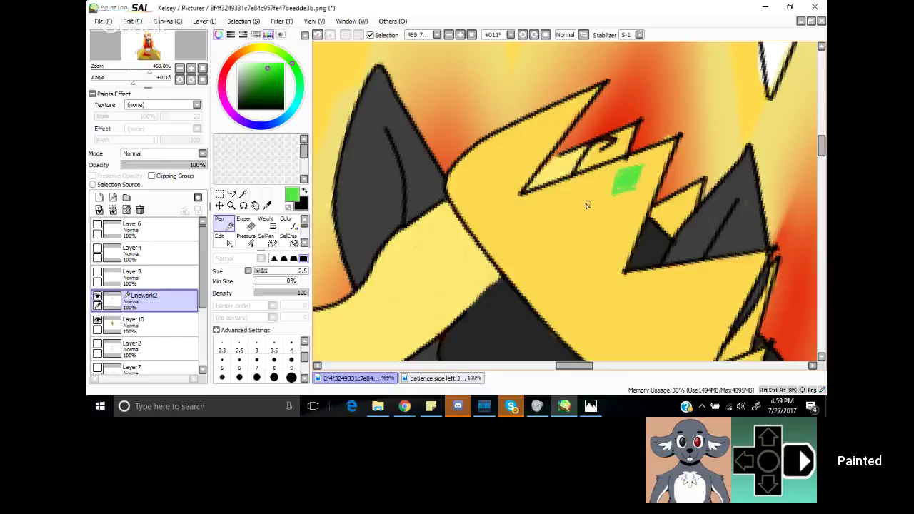
mouse_move(587, 207)
left_mouse_down()
mouse_move(563, 209)
mouse_move(580, 228)
mouse_move(558, 237)
mouse_move(562, 222)
mouse_move(558, 236)
mouse_move(579, 229)
mouse_move(577, 216)
left_mouse_up()
mouse_move(563, 108)
left_mouse_down()
mouse_move(540, 129)
mouse_move(556, 114)
left_mouse_up()
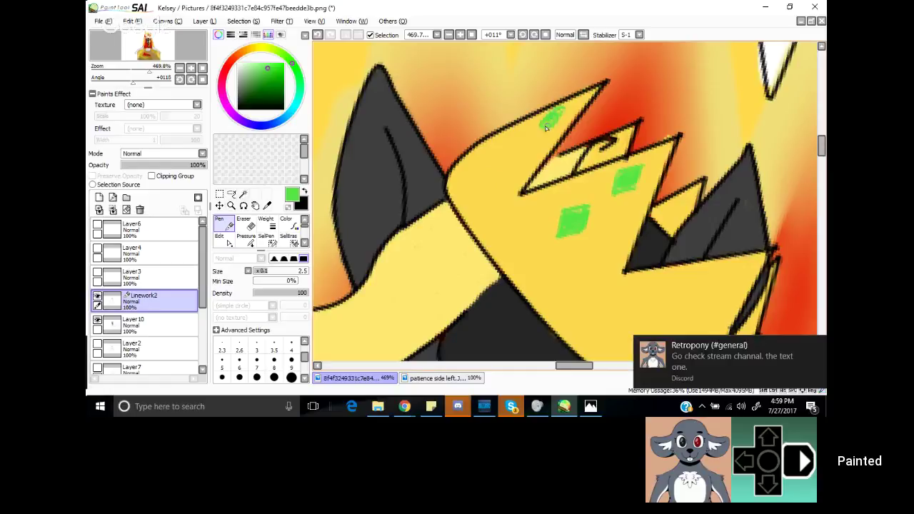
mouse_move(547, 128)
left_mouse_down()
mouse_move(532, 127)
mouse_move(556, 109)
left_mouse_up()
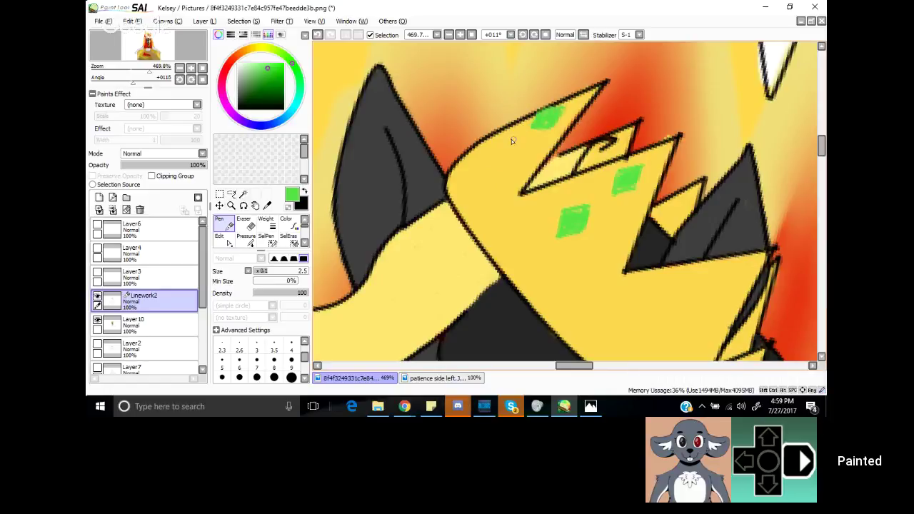
mouse_move(511, 134)
left_mouse_down()
mouse_move(499, 137)
mouse_move(508, 154)
mouse_move(482, 163)
mouse_move(509, 140)
mouse_move(501, 149)
left_mouse_up()
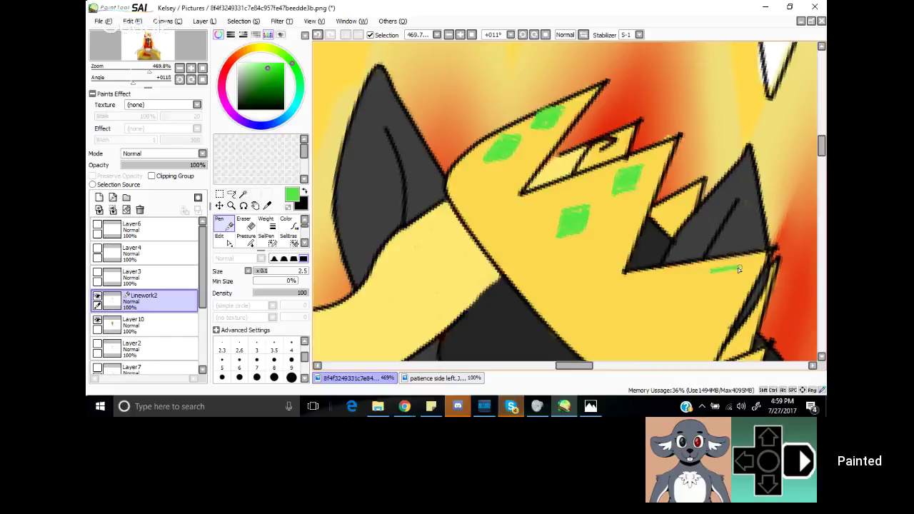
Step: Outline four more green diamond gems on the crown's right half, two large ones and two small ones on the lowest point
mouse_move(739, 270)
left_mouse_down()
mouse_move(724, 292)
mouse_move(700, 300)
mouse_move(711, 272)
mouse_move(703, 296)
left_mouse_up()
left_click_drag(822, 148, 821, 164)
mouse_move(662, 156)
left_mouse_down()
mouse_move(674, 170)
mouse_move(663, 157)
left_mouse_up()
mouse_move(751, 206)
left_mouse_down()
mouse_move(730, 224)
mouse_move(722, 256)
mouse_move(709, 253)
mouse_move(710, 244)
left_mouse_up()
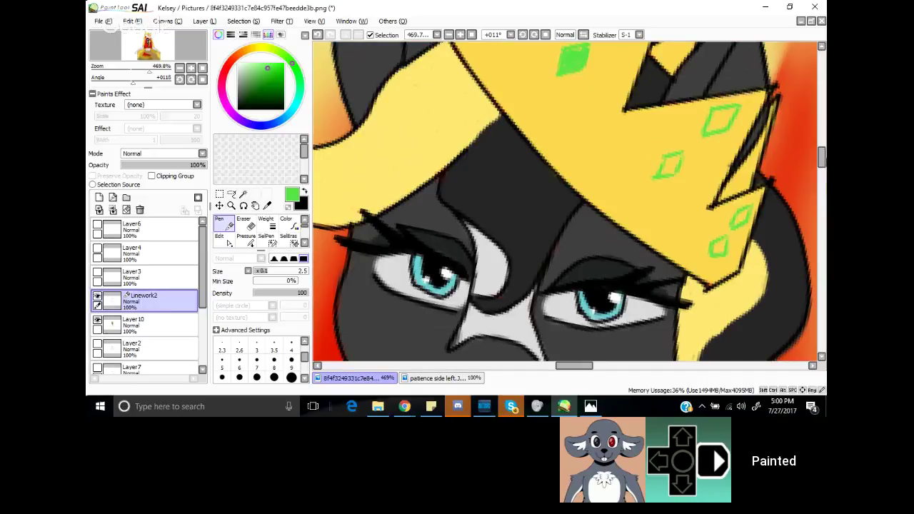
Step: On Layer10, fill the four outlined diamonds with green using the size 1 Pencil
left_click(169, 324)
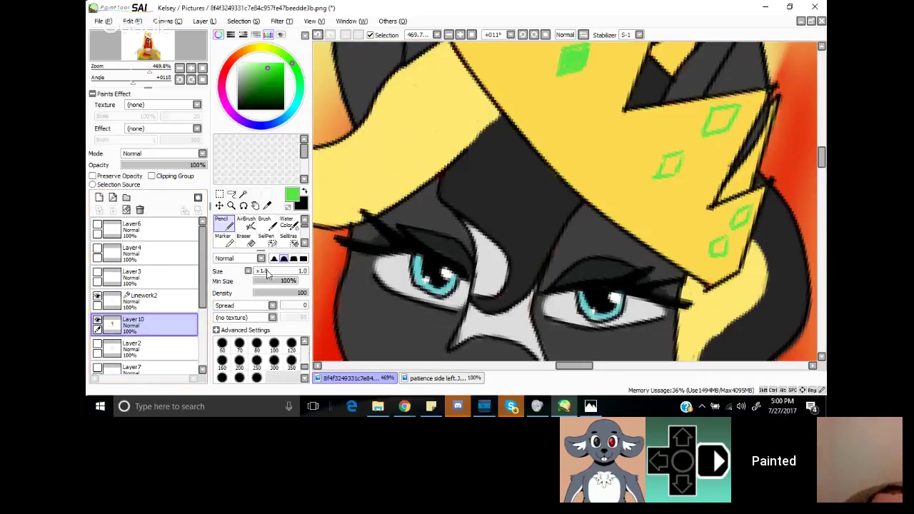
left_click_drag(663, 176, 669, 163)
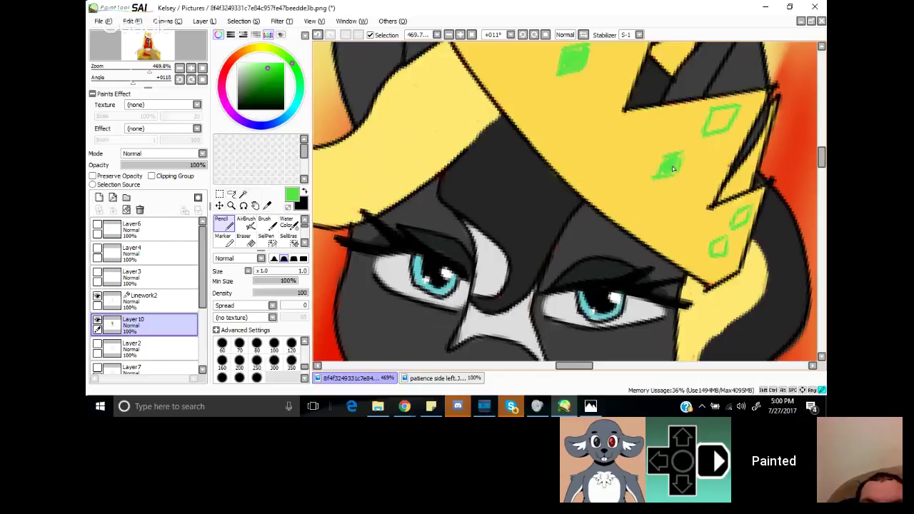
mouse_move(674, 162)
left_mouse_down()
mouse_move(678, 155)
mouse_move(674, 172)
left_mouse_up()
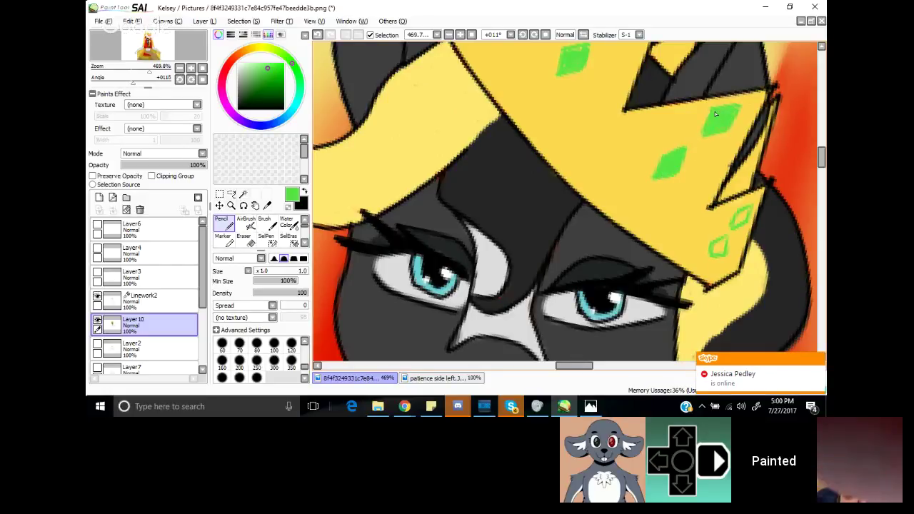
left_click_drag(742, 214, 720, 244)
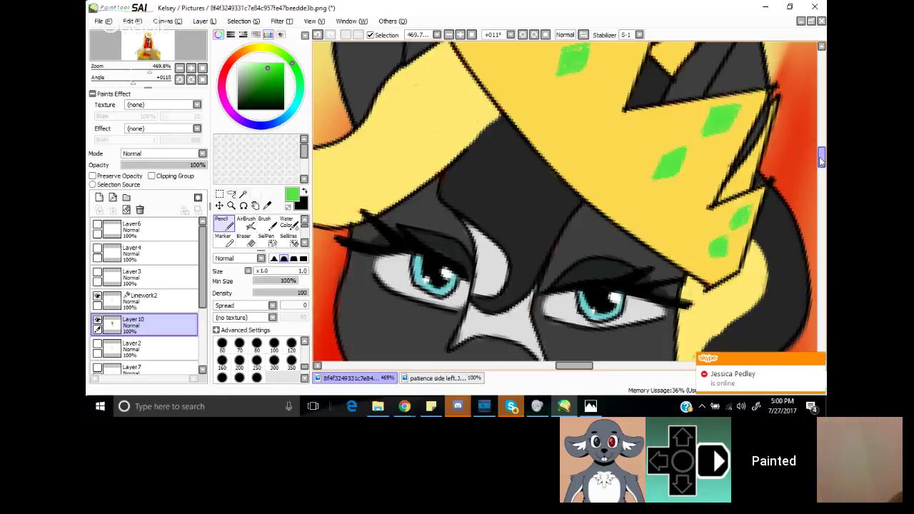
Step: Choose a bright orange-red and pencil in the V-shaped collar trim of the red top
scroll(571, 172, "up", 3)
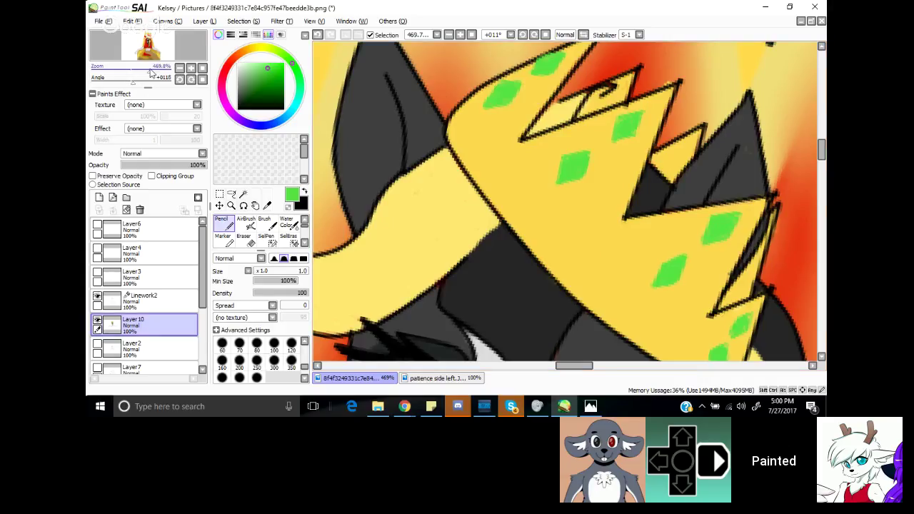
left_click_drag(149, 71, 130, 72)
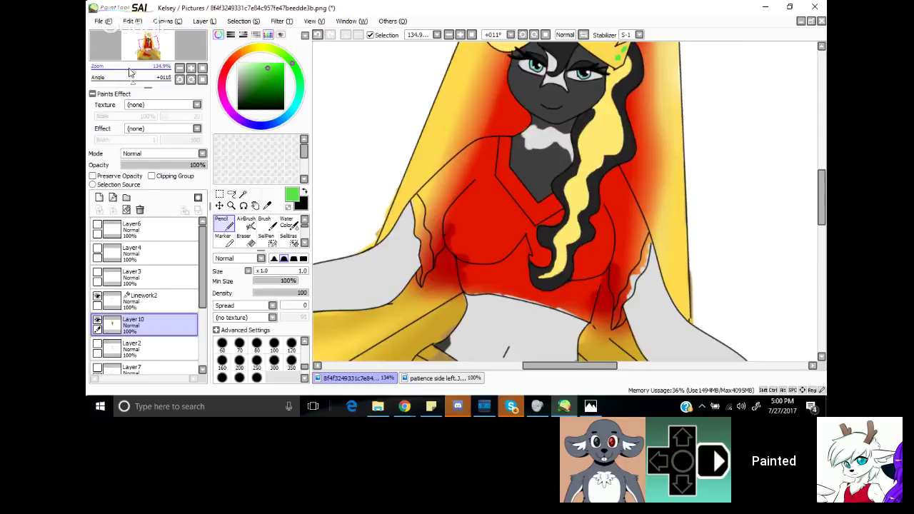
left_click(257, 49)
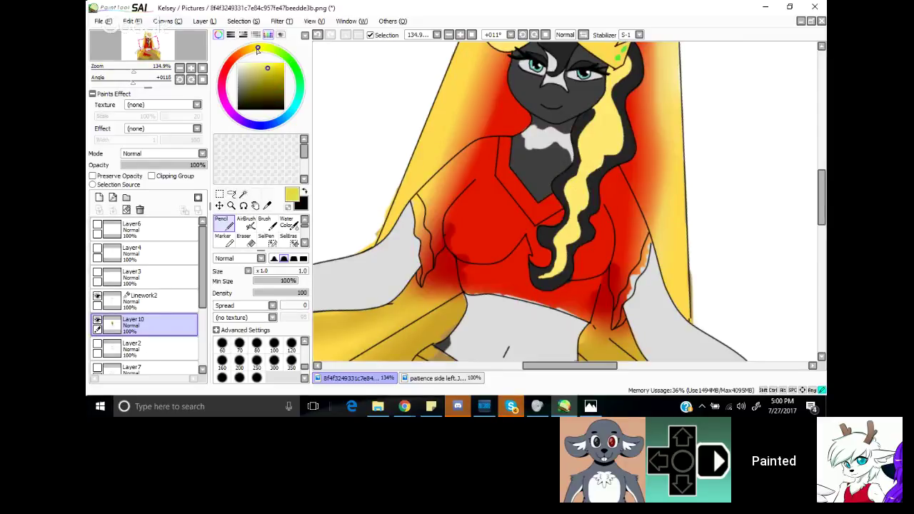
left_click(267, 62)
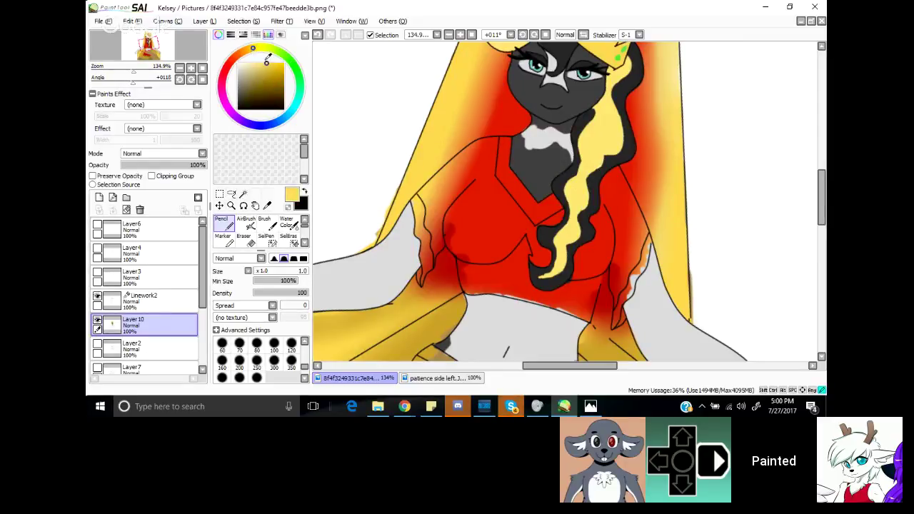
left_click_drag(268, 57, 264, 56)
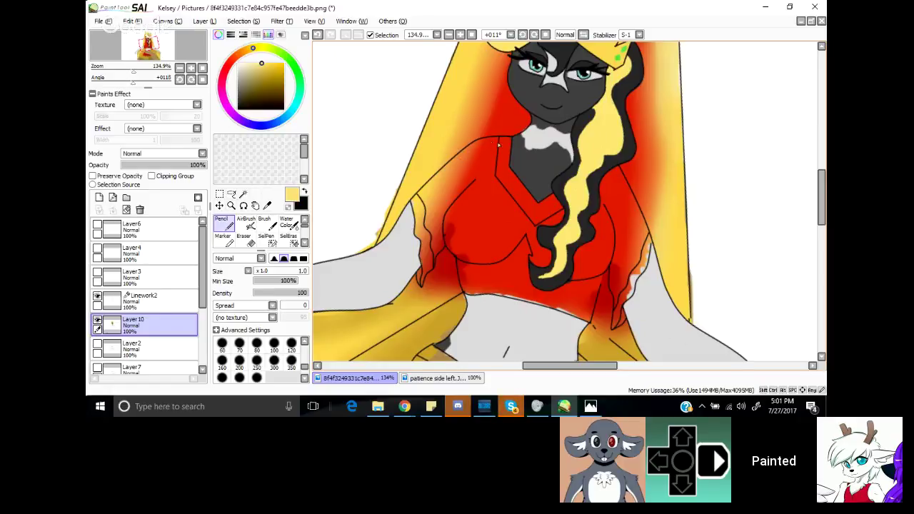
left_click(245, 51)
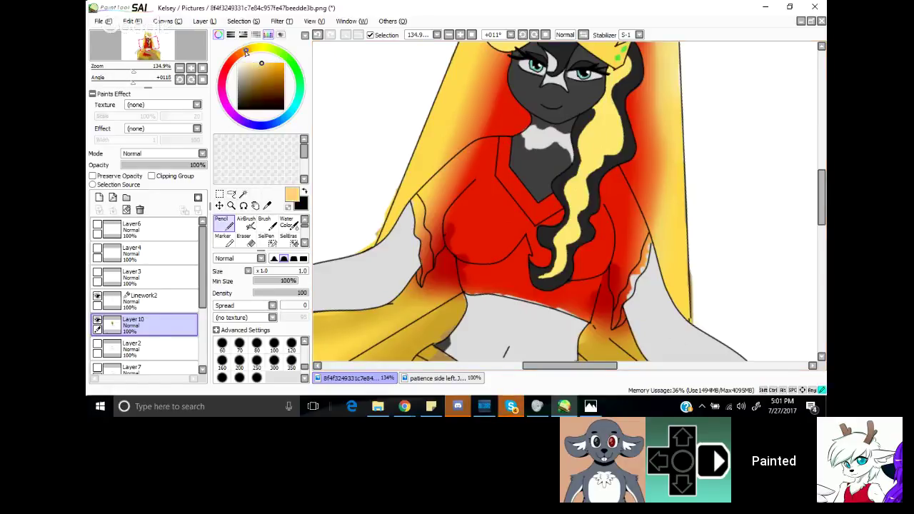
left_click_drag(245, 52, 237, 58)
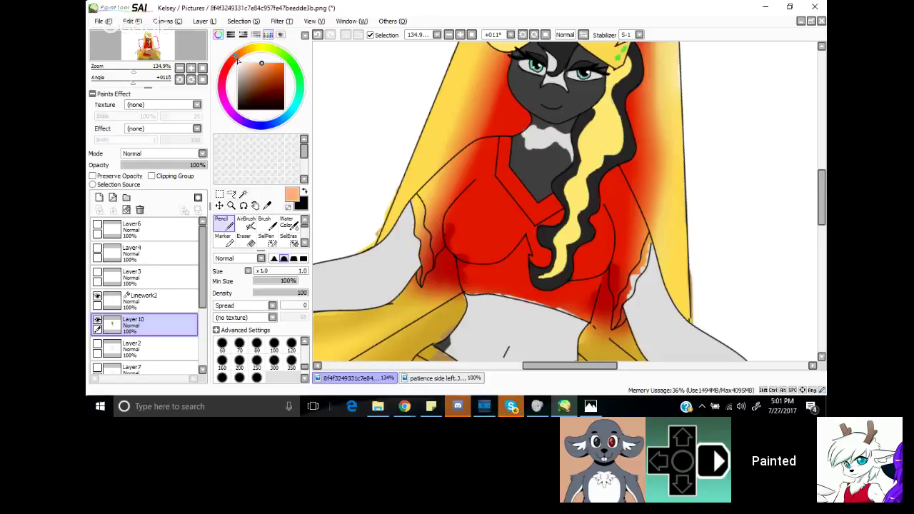
left_click(242, 62)
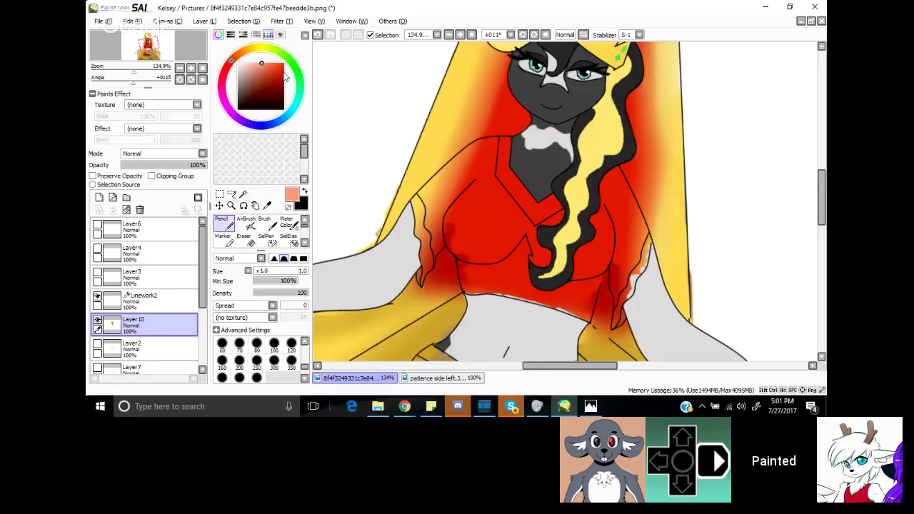
left_click_drag(248, 65, 280, 64)
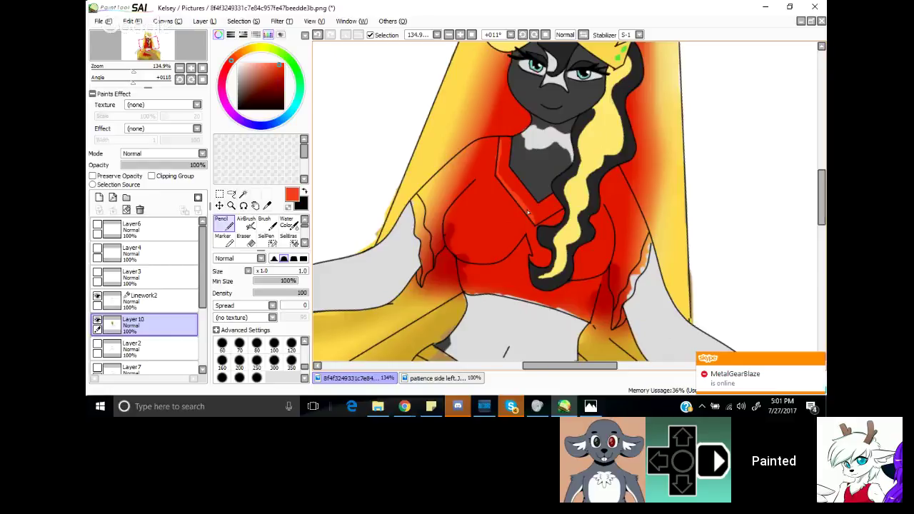
left_click_drag(525, 210, 505, 180)
left_click_drag(501, 175, 509, 185)
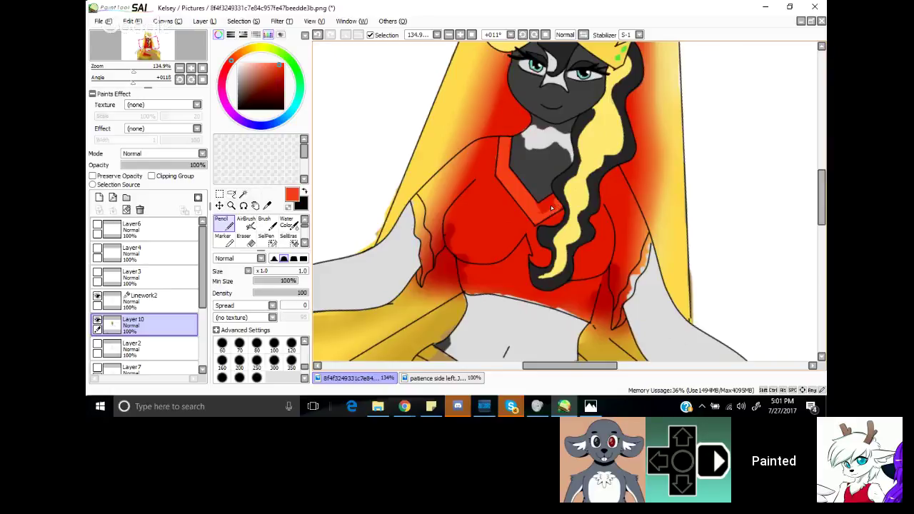
mouse_move(545, 202)
left_mouse_down()
mouse_move(535, 212)
mouse_move(548, 204)
left_mouse_up()
Step: Try colouring the ruffled trim of the left sleeve orange-red, and undo the last stroke
mouse_move(410, 202)
left_mouse_down()
mouse_move(423, 218)
mouse_move(422, 209)
mouse_move(422, 228)
mouse_move(416, 200)
mouse_move(413, 211)
left_mouse_up()
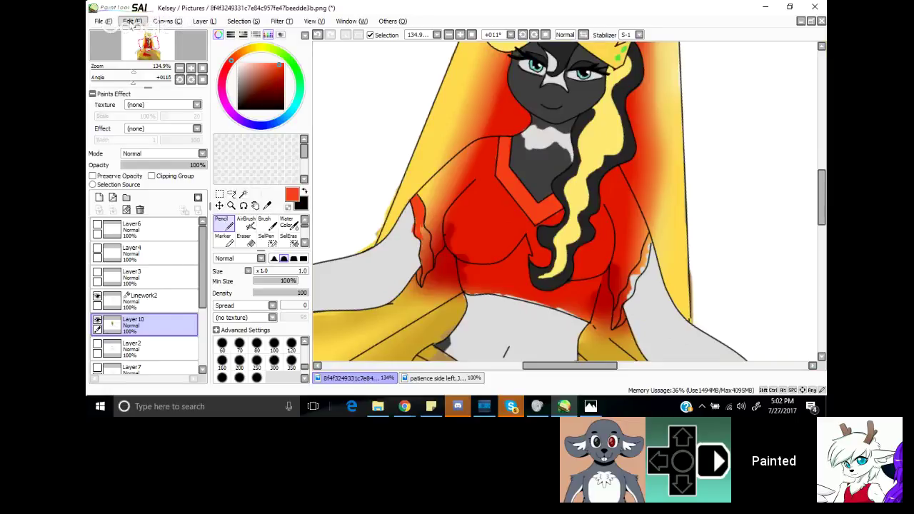
left_click(131, 22)
left_click(127, 34)
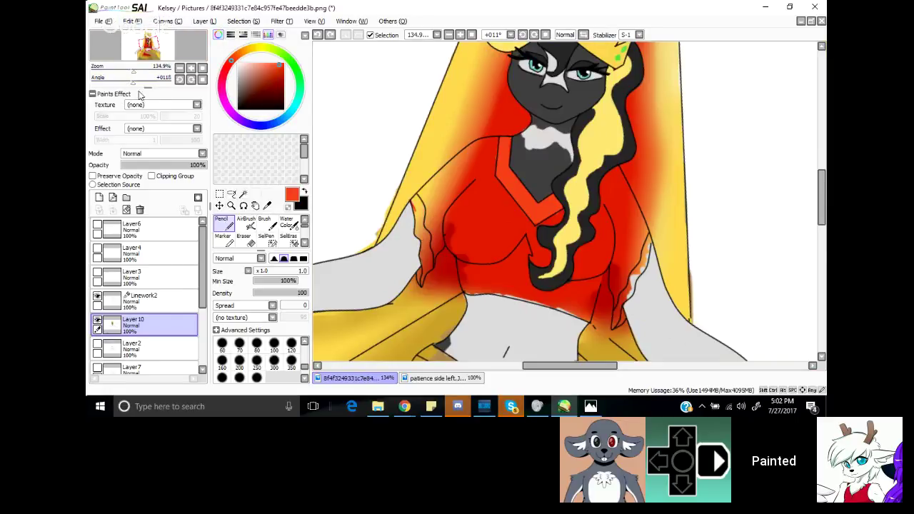
Step: Colour the ruffled trim of the left sleeve orange-red with the Pencil, tracing its edges and filling the inside
left_click(134, 74)
left_click_drag(134, 74, 146, 74)
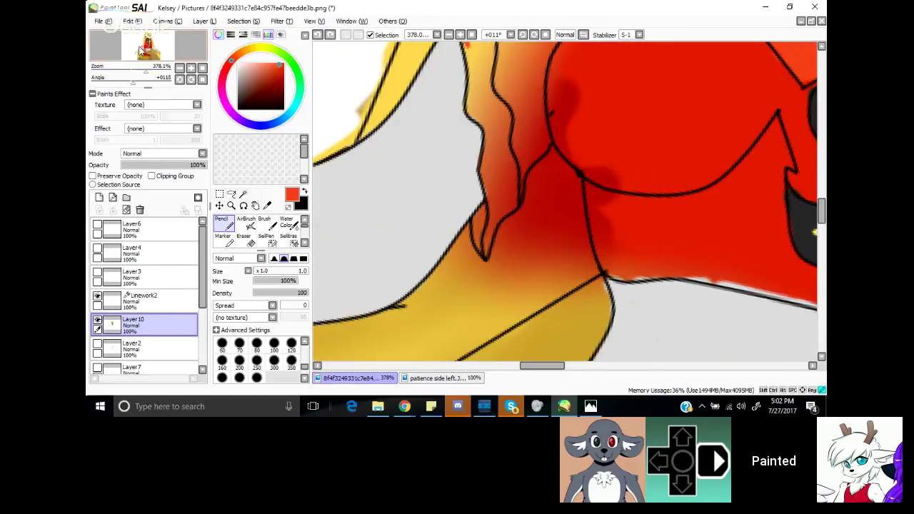
left_click(140, 47)
mouse_move(622, 72)
left_mouse_down()
mouse_move(622, 188)
mouse_move(614, 183)
mouse_move(639, 213)
left_mouse_up()
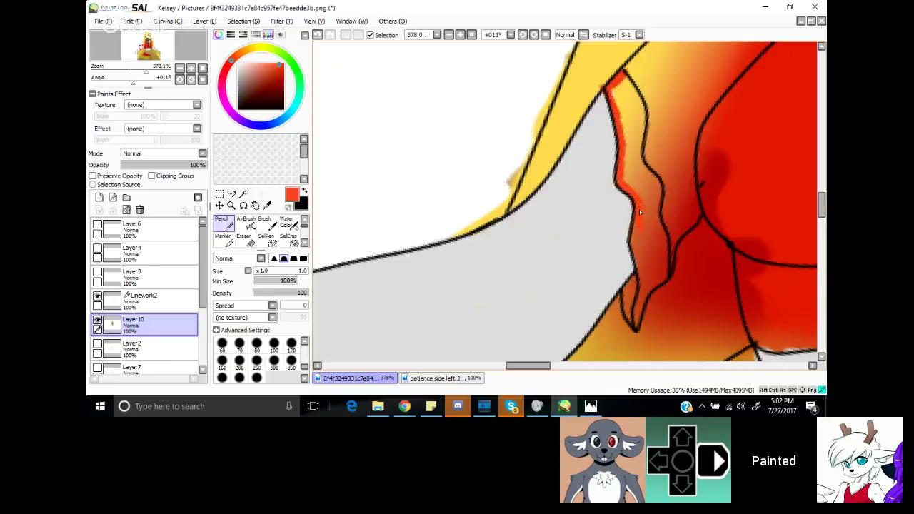
left_click_drag(631, 249, 635, 265)
mouse_move(640, 301)
left_mouse_down()
mouse_move(638, 308)
mouse_move(659, 286)
mouse_move(658, 256)
left_mouse_up()
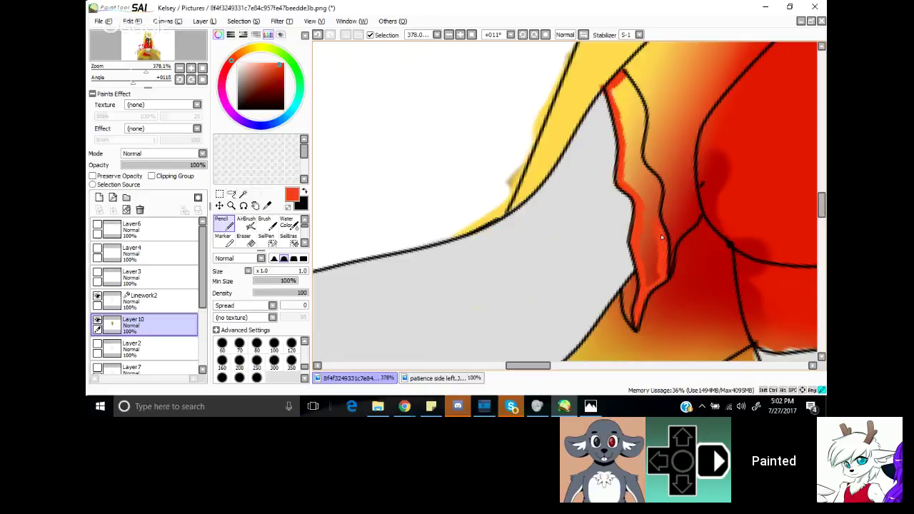
left_click_drag(646, 185, 638, 161)
mouse_move(635, 161)
left_mouse_down()
mouse_move(634, 90)
mouse_move(641, 134)
left_mouse_up()
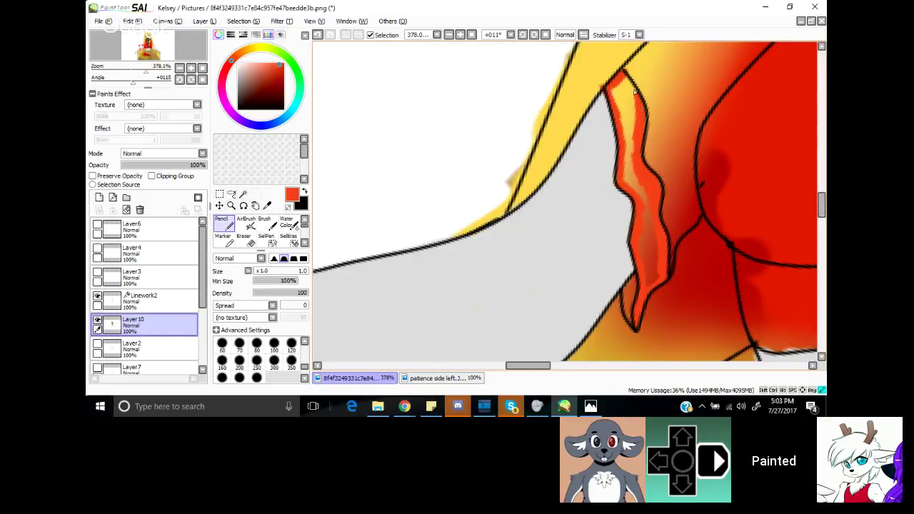
mouse_move(626, 80)
left_mouse_down()
mouse_move(635, 101)
mouse_move(632, 93)
mouse_move(617, 107)
mouse_move(633, 146)
left_mouse_up()
left_click_drag(629, 116, 633, 137)
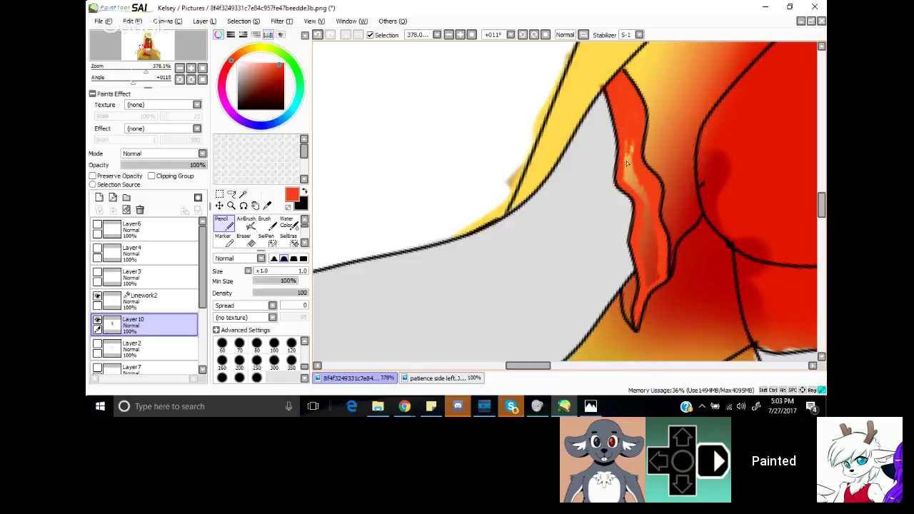
left_click_drag(624, 173, 634, 192)
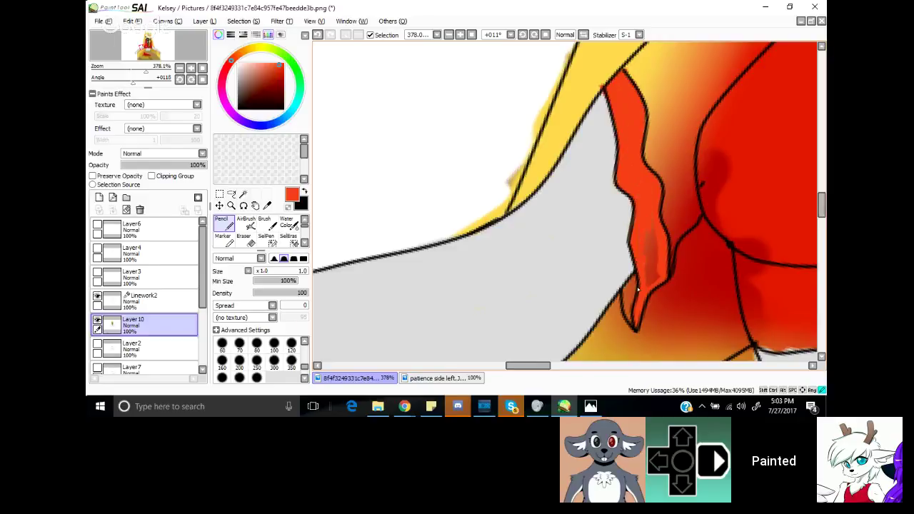
mouse_move(650, 258)
left_mouse_down()
mouse_move(648, 274)
mouse_move(646, 229)
left_mouse_up()
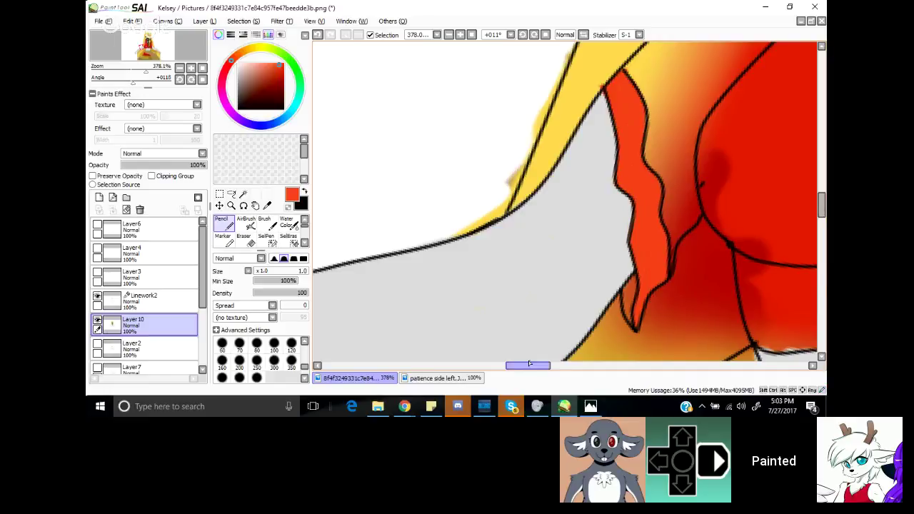
Step: Colour the ruffled trim of the right sleeve orange-red from the shoulder down to its pointed lower tip
left_click_drag(529, 367, 590, 366)
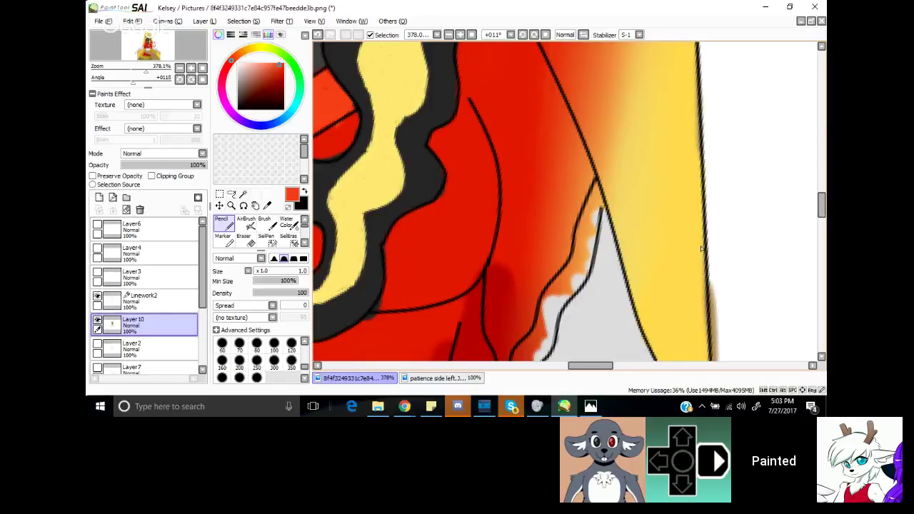
left_click_drag(821, 205, 821, 215)
left_click_drag(597, 65, 589, 83)
mouse_move(577, 128)
left_mouse_down()
mouse_move(593, 87)
mouse_move(585, 135)
mouse_move(599, 87)
left_mouse_up()
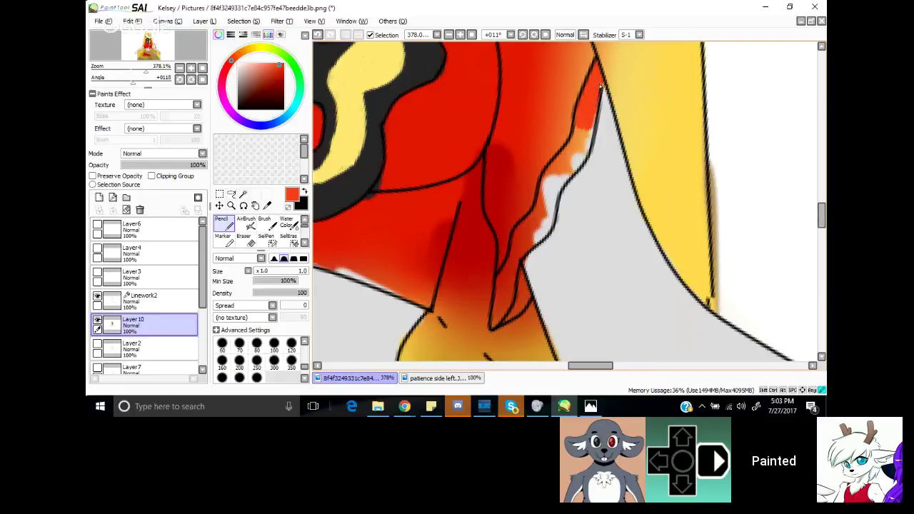
mouse_move(592, 128)
left_mouse_down()
mouse_move(583, 163)
mouse_move(584, 148)
mouse_move(555, 186)
mouse_move(586, 126)
mouse_move(583, 146)
mouse_move(572, 168)
mouse_move(583, 115)
mouse_move(569, 155)
left_mouse_up()
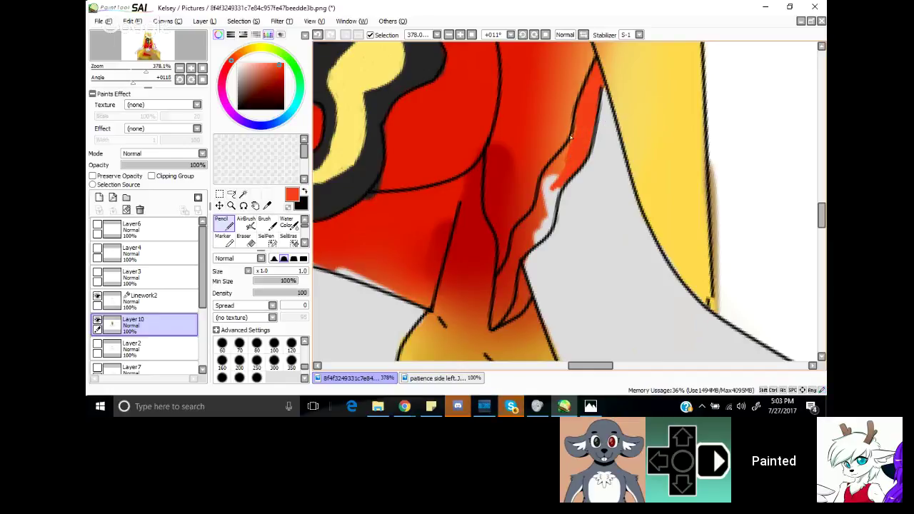
left_click_drag(571, 146, 549, 167)
left_click_drag(552, 182, 562, 167)
mouse_move(546, 171)
left_mouse_down()
mouse_move(553, 186)
mouse_move(537, 235)
mouse_move(550, 205)
left_mouse_up()
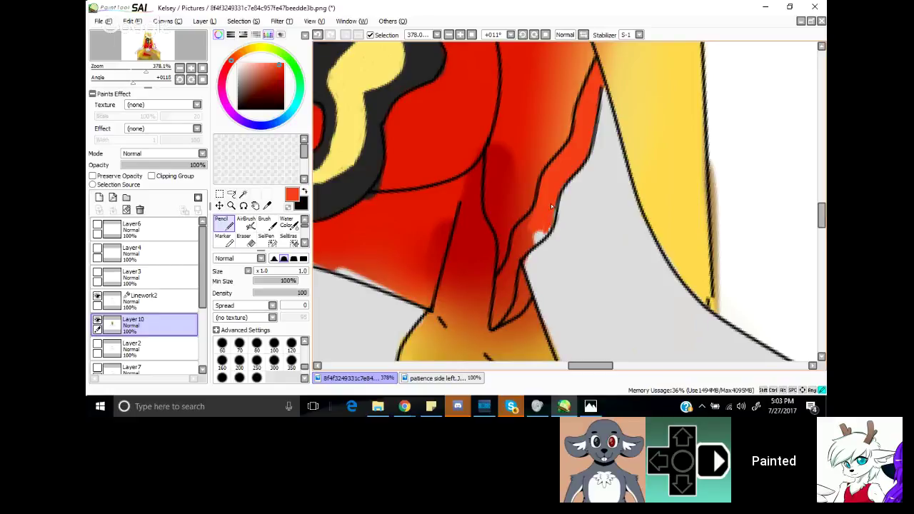
left_click_drag(529, 246, 540, 239)
mouse_move(514, 268)
left_mouse_down()
mouse_move(526, 226)
mouse_move(491, 326)
mouse_move(513, 257)
left_mouse_up()
mouse_move(497, 307)
left_mouse_down()
mouse_move(509, 263)
mouse_move(495, 288)
left_mouse_up()
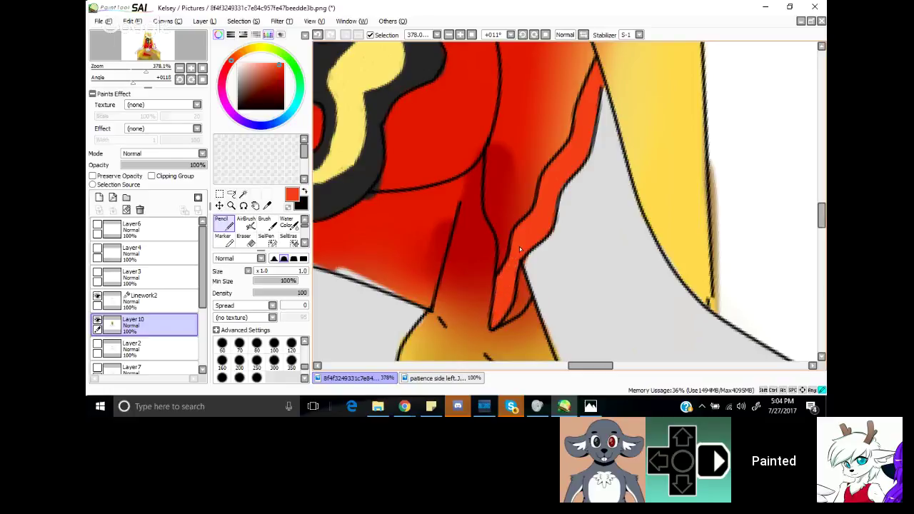
Step: Choose a dark red and fill the folded underside at the lower tip of both sleeve trims
left_click(456, 234, "alt")
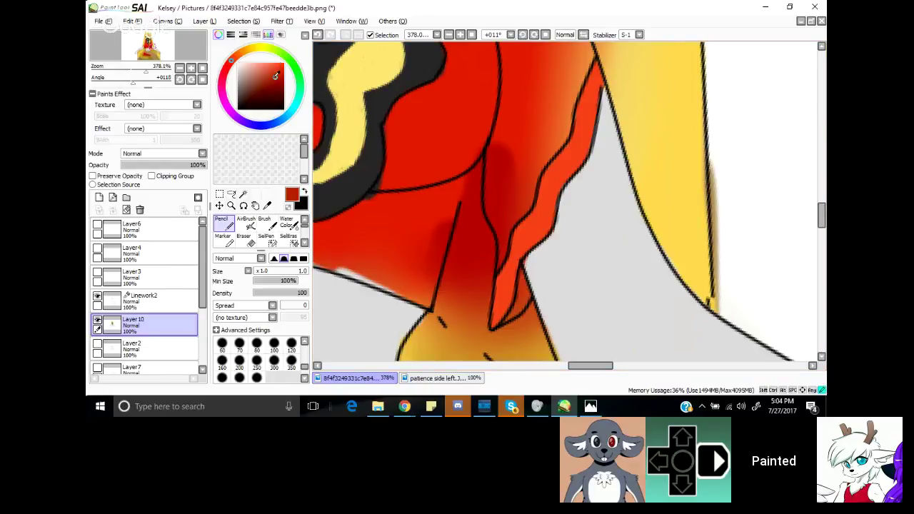
mouse_move(519, 276)
left_mouse_down()
mouse_move(525, 297)
mouse_move(505, 321)
mouse_move(520, 307)
mouse_move(511, 312)
left_mouse_up()
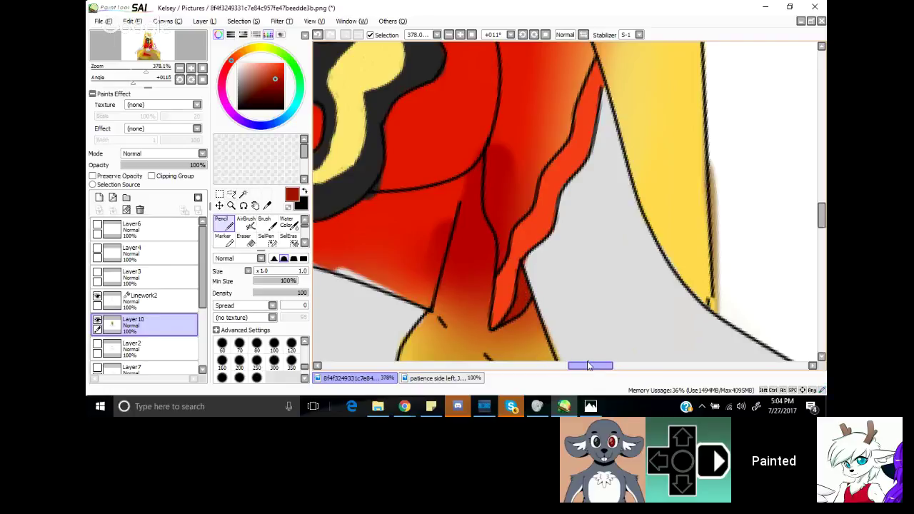
left_click_drag(588, 366, 536, 369)
mouse_move(544, 160)
left_mouse_down()
mouse_move(540, 187)
mouse_move(537, 176)
left_mouse_up()
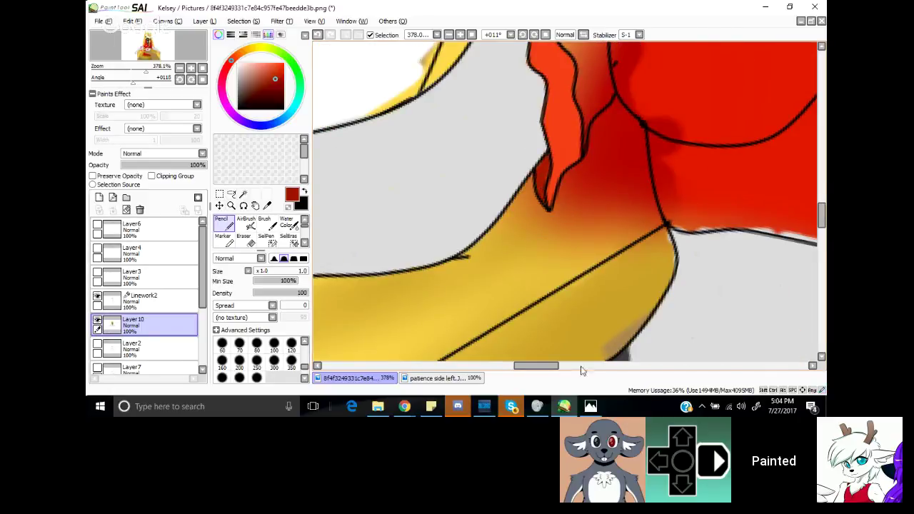
Step: On Linework2, move control points to reshape the curve under the left side of the chest and the outline by the braid's tip
left_click_drag(547, 369, 571, 366)
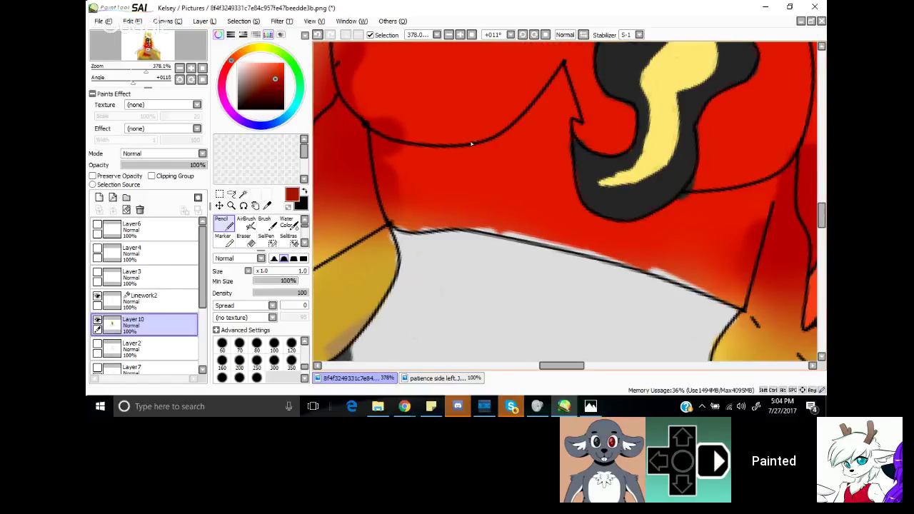
left_click_drag(821, 218, 822, 210)
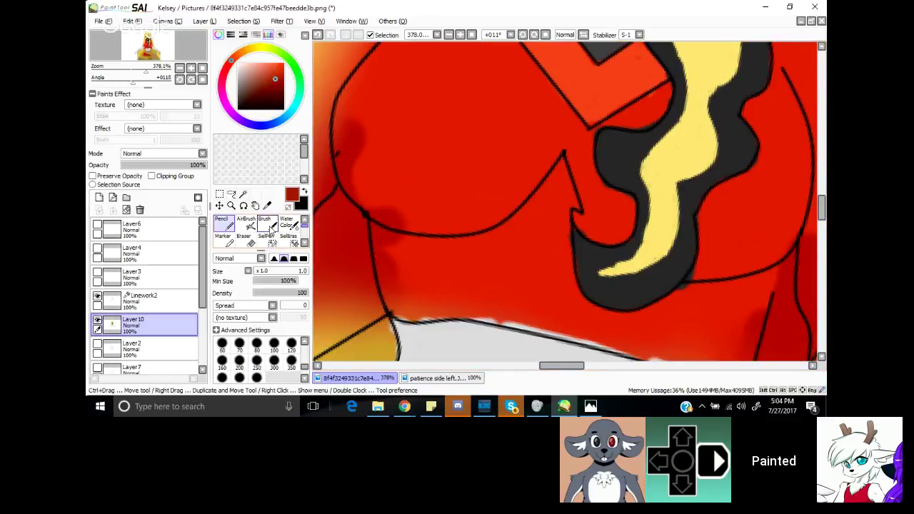
left_click(153, 300)
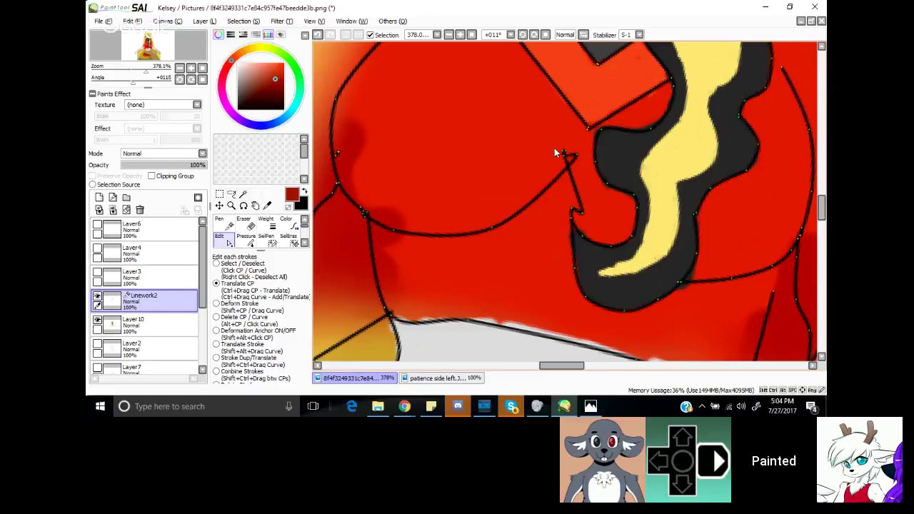
left_click_drag(563, 152, 575, 155)
mouse_move(572, 210)
left_mouse_down()
mouse_move(592, 240)
mouse_move(588, 217)
mouse_move(577, 217)
mouse_move(578, 233)
mouse_move(574, 223)
left_mouse_up()
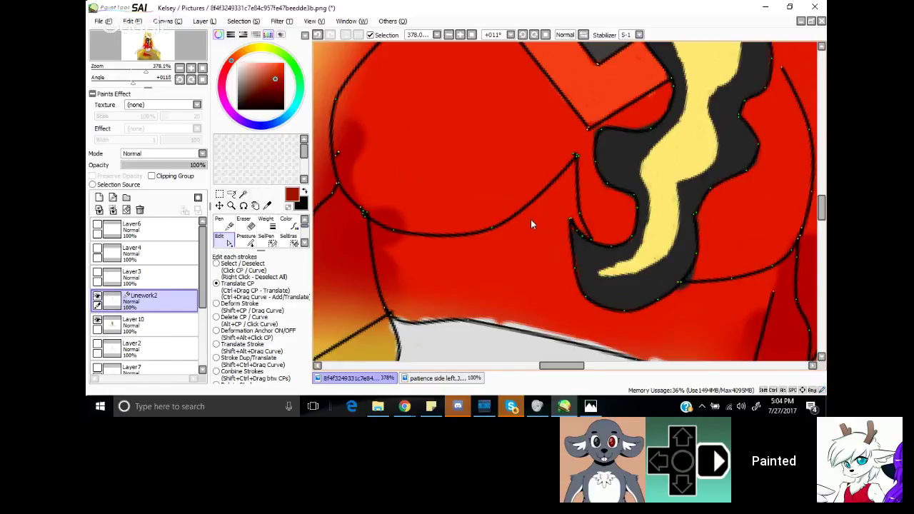
left_click_drag(576, 157, 578, 165)
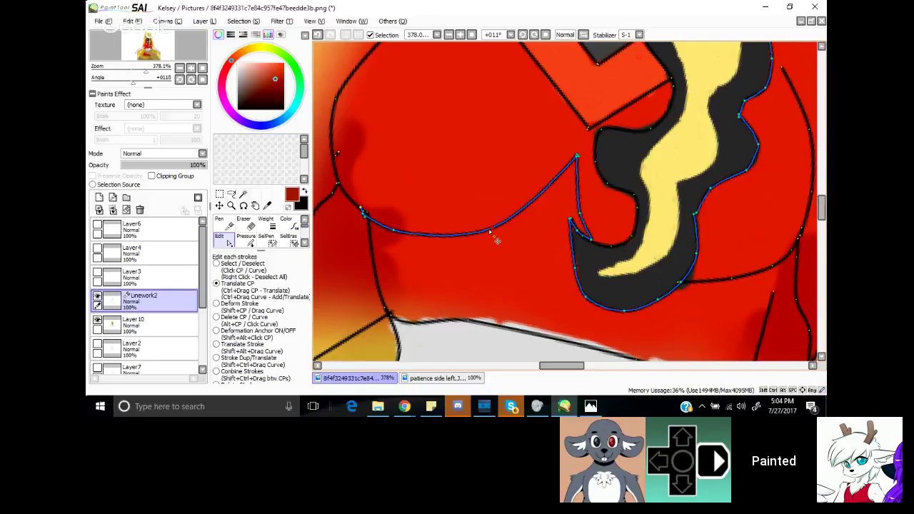
left_click_drag(494, 237, 503, 245)
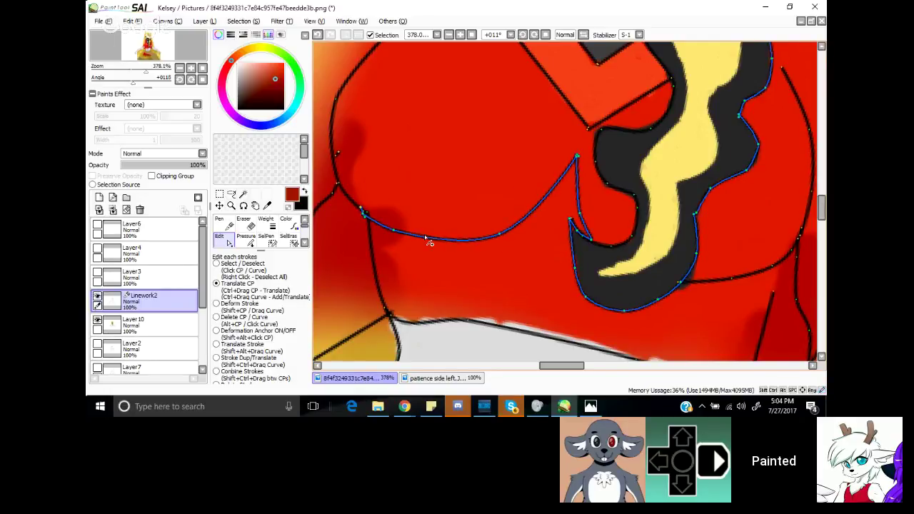
left_click_drag(425, 237, 449, 247)
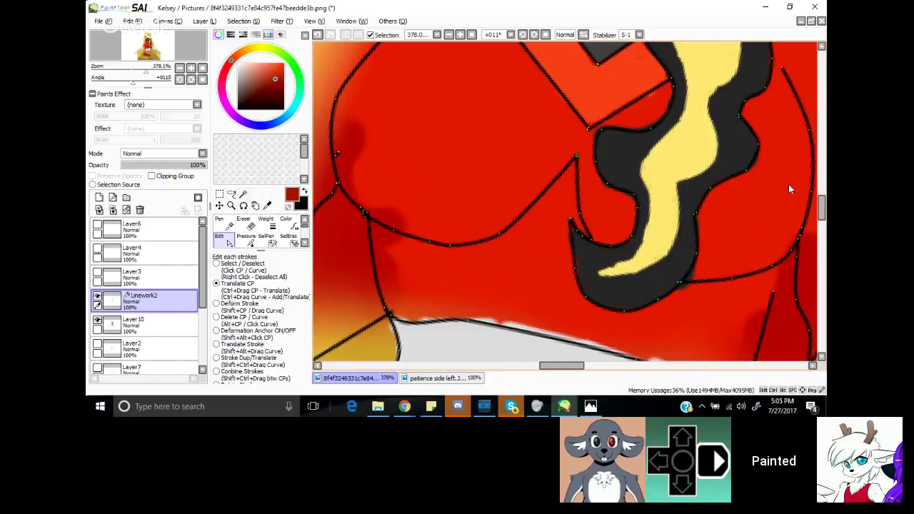
mouse_move(822, 212)
left_mouse_down()
mouse_move(823, 203)
mouse_move(823, 216)
mouse_move(776, 220)
mouse_move(787, 200)
mouse_move(771, 234)
mouse_move(790, 192)
left_mouse_up()
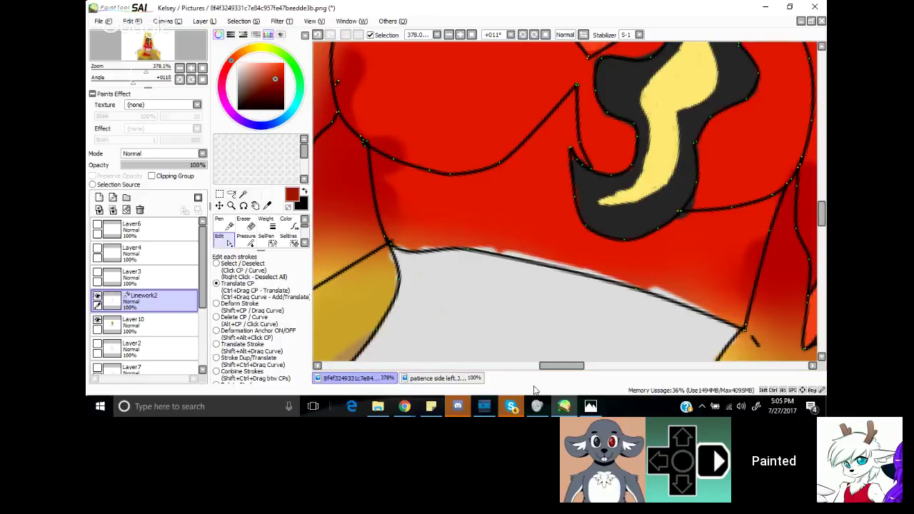
left_click(512, 406)
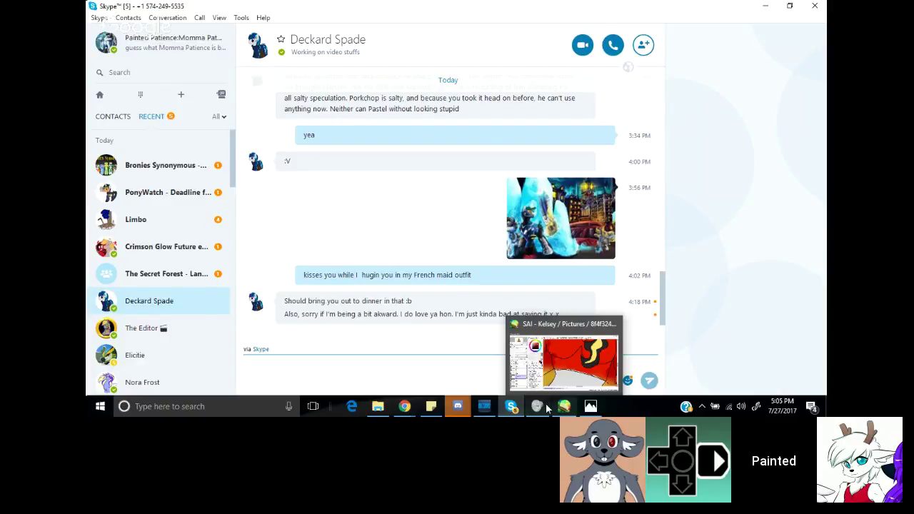
left_click(564, 360)
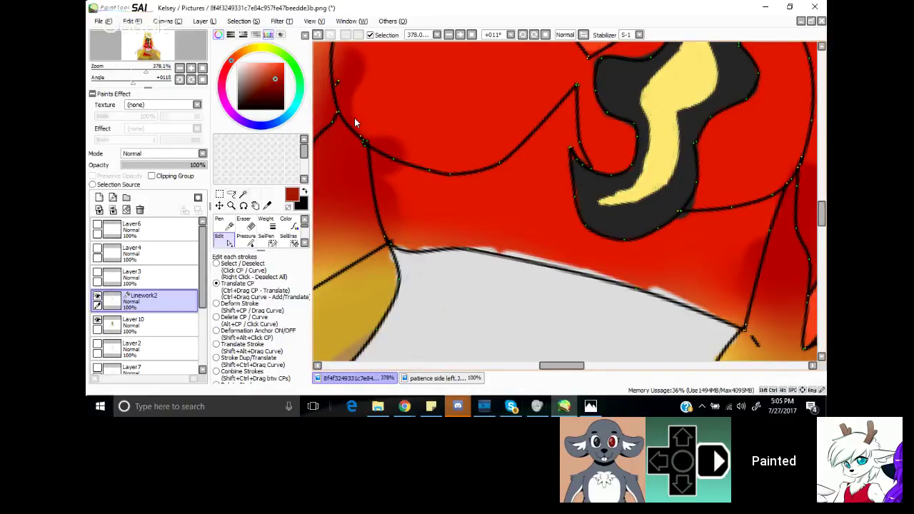
Step: Make the dark red background on Layer8 visible and select that layer
left_click_drag(145, 72, 123, 73)
left_click_drag(203, 274, 204, 336)
left_click(97, 362)
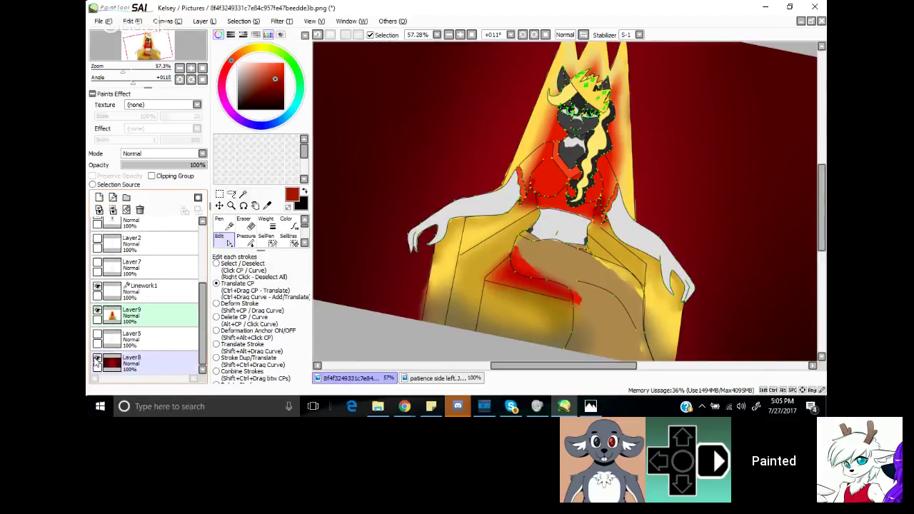
left_click(129, 357)
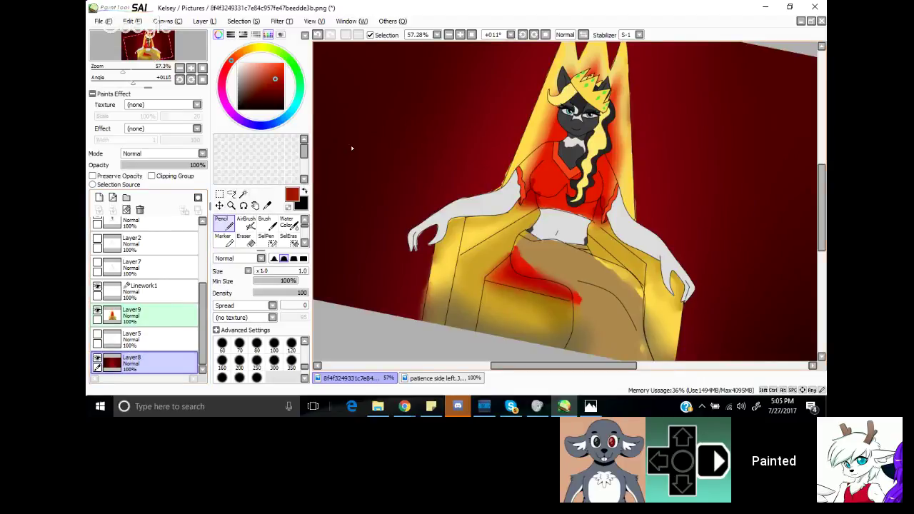
Step: Add a new layer between Layer10 and Layer2, and choose a light turquoise as the drawing colour
left_click(168, 226)
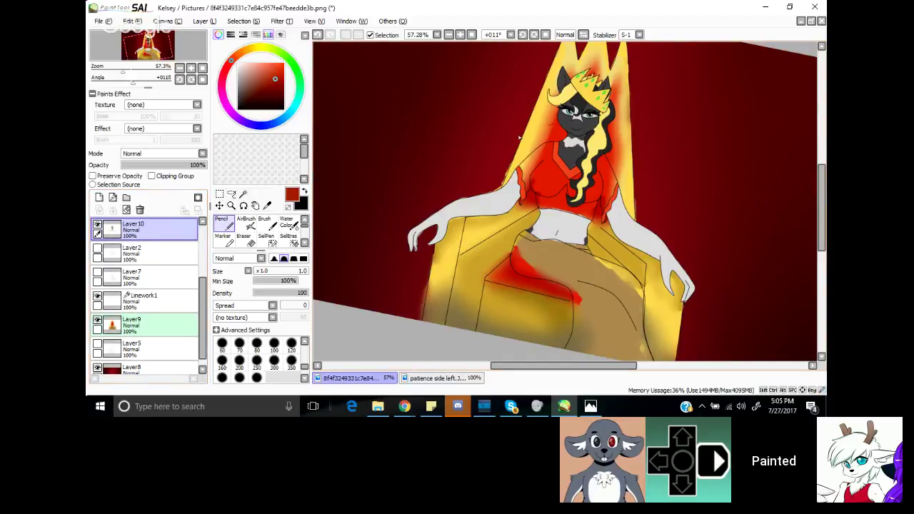
left_click(160, 250)
left_click(99, 198)
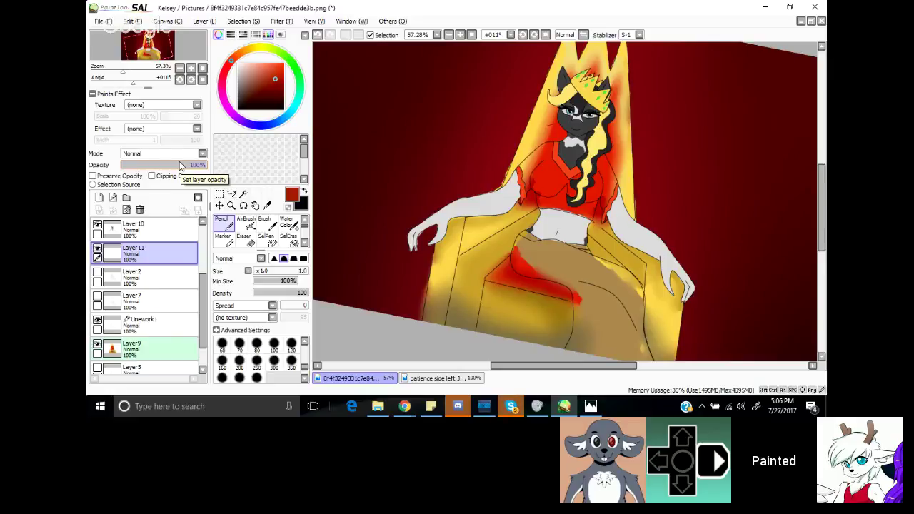
left_click(295, 102)
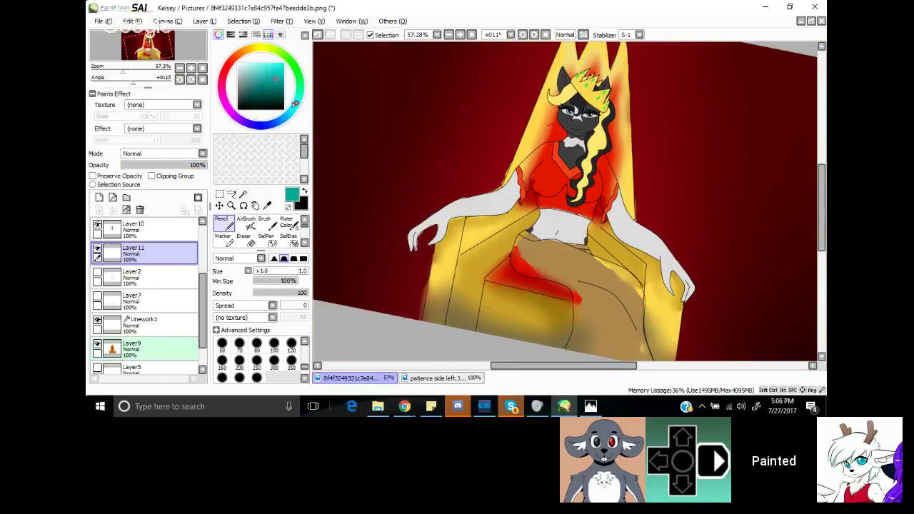
left_click_drag(262, 73, 258, 68)
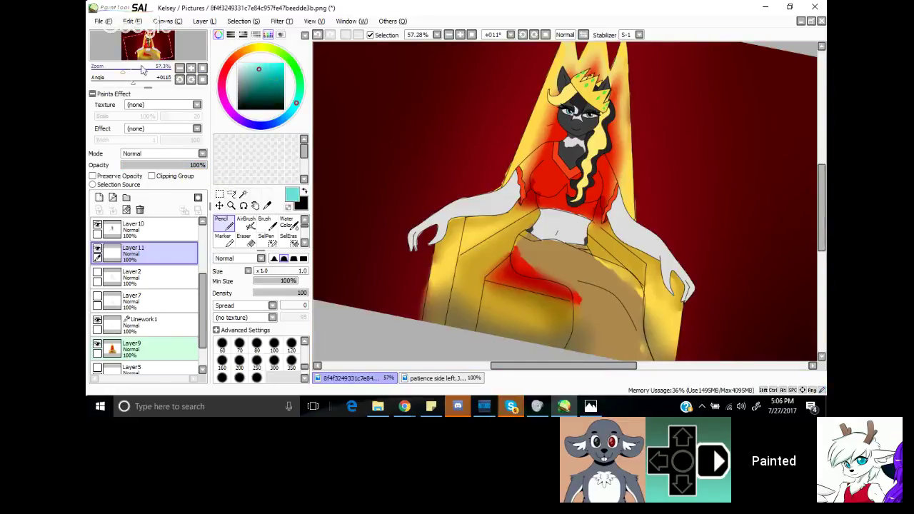
Step: Colour the right sleeve and right side of the chest of the top turquoise with the size 6 Pencil
left_click_drag(120, 72, 133, 73)
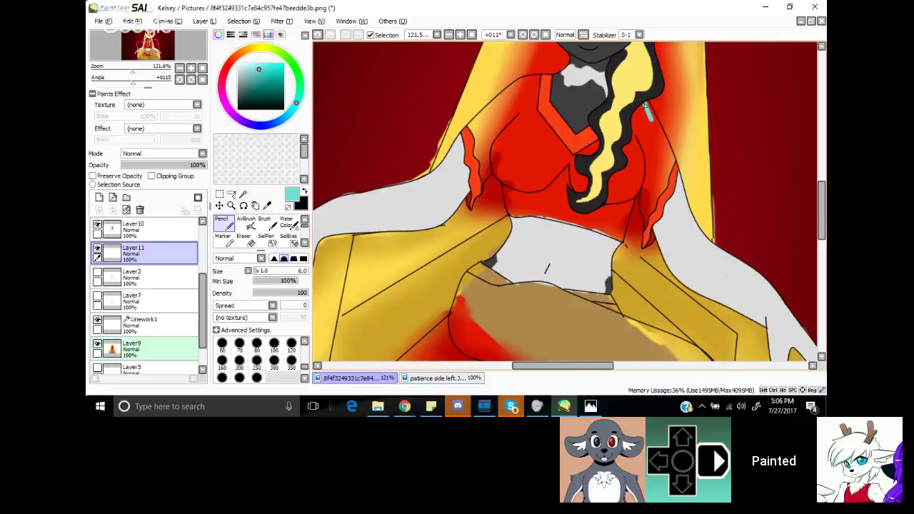
mouse_move(645, 104)
left_mouse_down()
mouse_move(671, 160)
mouse_move(650, 109)
mouse_move(639, 106)
mouse_move(630, 123)
mouse_move(639, 145)
mouse_move(636, 116)
mouse_move(643, 148)
mouse_move(644, 113)
mouse_move(645, 229)
mouse_move(648, 193)
mouse_move(650, 210)
mouse_move(655, 179)
mouse_move(671, 165)
mouse_move(660, 188)
mouse_move(667, 172)
mouse_move(640, 131)
mouse_move(652, 125)
mouse_move(658, 187)
mouse_move(647, 165)
mouse_move(647, 189)
mouse_move(635, 151)
mouse_move(630, 173)
mouse_move(641, 145)
mouse_move(634, 191)
mouse_move(638, 149)
mouse_move(631, 194)
mouse_move(619, 200)
mouse_move(635, 190)
mouse_move(613, 203)
mouse_move(574, 183)
mouse_move(582, 200)
mouse_move(568, 174)
mouse_move(617, 200)
left_mouse_up()
mouse_move(625, 166)
left_mouse_down()
mouse_move(608, 175)
mouse_move(614, 164)
mouse_move(621, 173)
left_mouse_up()
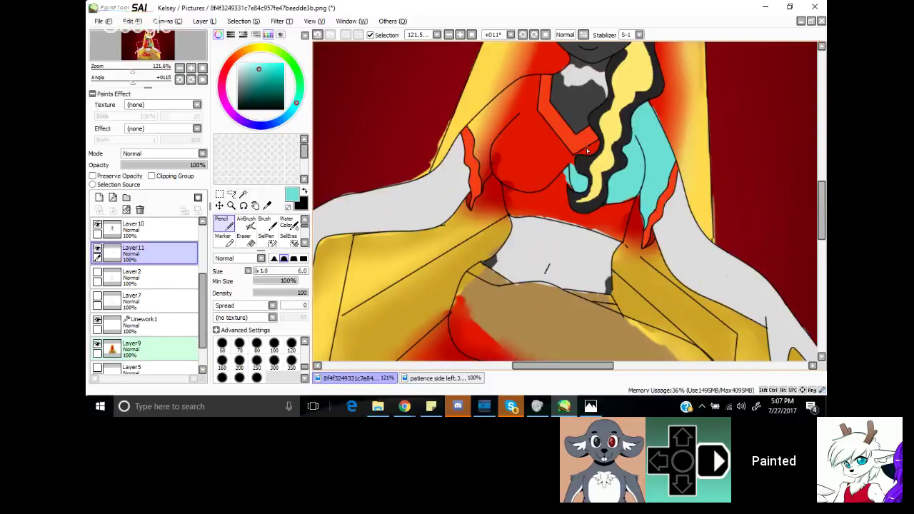
Step: Colour the left sleeve and the left side of the chest of the top turquoise on Layer11
mouse_move(577, 152)
left_mouse_down()
mouse_move(603, 147)
mouse_move(566, 171)
mouse_move(574, 166)
mouse_move(566, 175)
mouse_move(578, 201)
mouse_move(545, 155)
mouse_move(591, 195)
mouse_move(554, 144)
mouse_move(581, 175)
mouse_move(528, 115)
mouse_move(550, 129)
mouse_move(564, 167)
mouse_move(542, 145)
mouse_move(523, 105)
mouse_move(542, 133)
mouse_move(527, 103)
mouse_move(534, 118)
mouse_move(537, 81)
left_mouse_up()
mouse_move(529, 112)
left_mouse_down()
mouse_move(536, 86)
mouse_move(516, 93)
mouse_move(524, 80)
mouse_move(487, 112)
left_mouse_up()
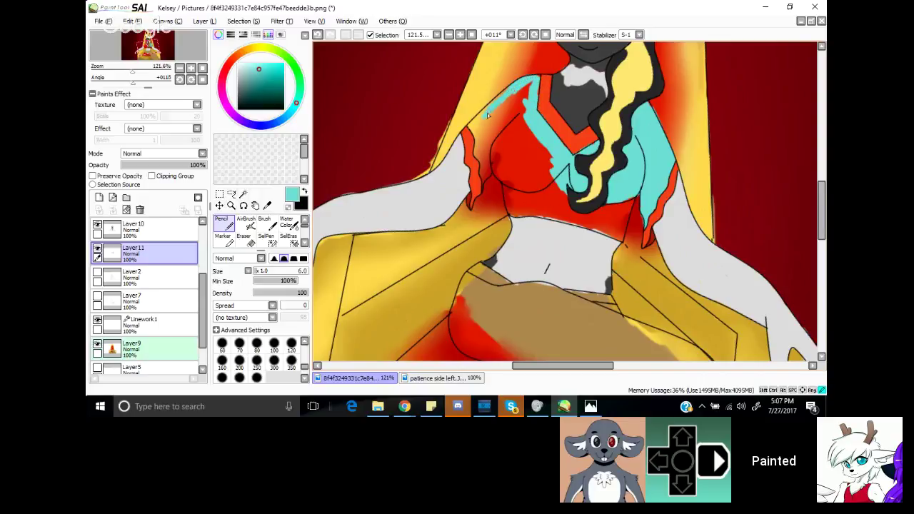
mouse_move(535, 77)
left_mouse_down()
mouse_move(531, 108)
mouse_move(527, 82)
mouse_move(517, 112)
mouse_move(518, 93)
mouse_move(486, 129)
mouse_move(529, 85)
mouse_move(493, 118)
mouse_move(504, 116)
mouse_move(490, 112)
mouse_move(468, 128)
mouse_move(478, 155)
mouse_move(486, 116)
mouse_move(481, 128)
mouse_move(495, 111)
mouse_move(483, 125)
mouse_move(523, 114)
mouse_move(509, 133)
mouse_move(524, 112)
mouse_move(505, 136)
mouse_move(495, 134)
mouse_move(521, 139)
mouse_move(521, 120)
mouse_move(499, 116)
mouse_move(483, 139)
mouse_move(486, 161)
mouse_move(477, 160)
mouse_move(484, 146)
mouse_move(485, 173)
left_mouse_up()
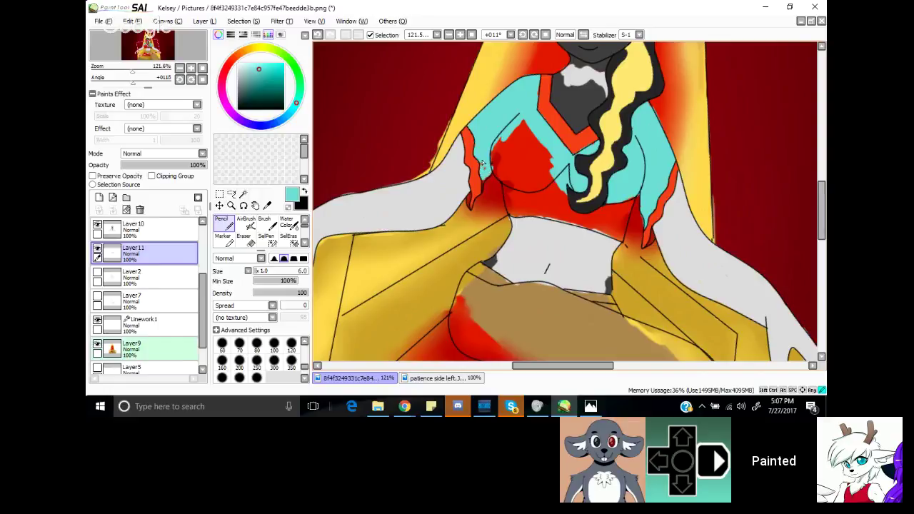
mouse_move(489, 163)
left_mouse_down()
mouse_move(529, 194)
mouse_move(492, 160)
mouse_move(506, 180)
mouse_move(505, 167)
mouse_move(519, 182)
mouse_move(501, 148)
left_mouse_up()
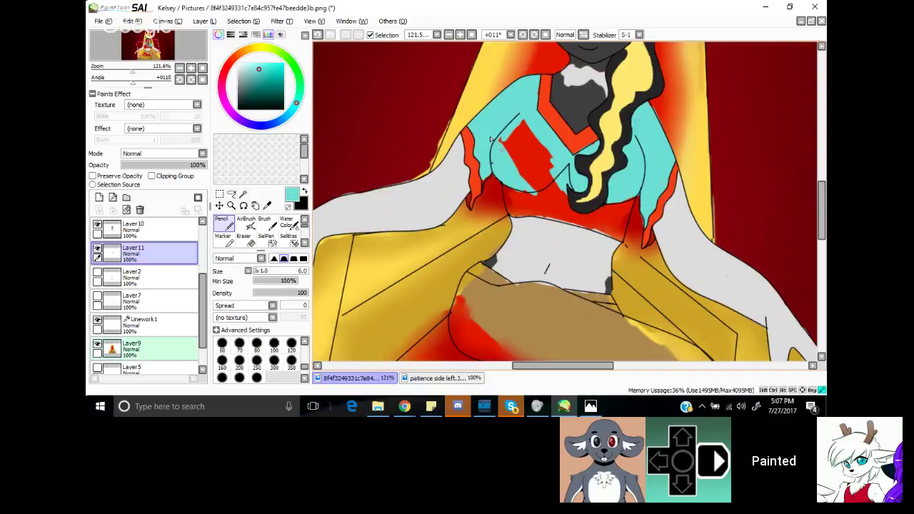
mouse_move(491, 139)
left_mouse_down()
mouse_move(517, 168)
mouse_move(497, 150)
mouse_move(498, 134)
mouse_move(507, 138)
mouse_move(530, 169)
mouse_move(500, 128)
mouse_move(543, 152)
mouse_move(518, 122)
mouse_move(558, 174)
mouse_move(518, 146)
mouse_move(555, 187)
mouse_move(517, 151)
mouse_move(543, 196)
mouse_move(528, 171)
left_mouse_up()
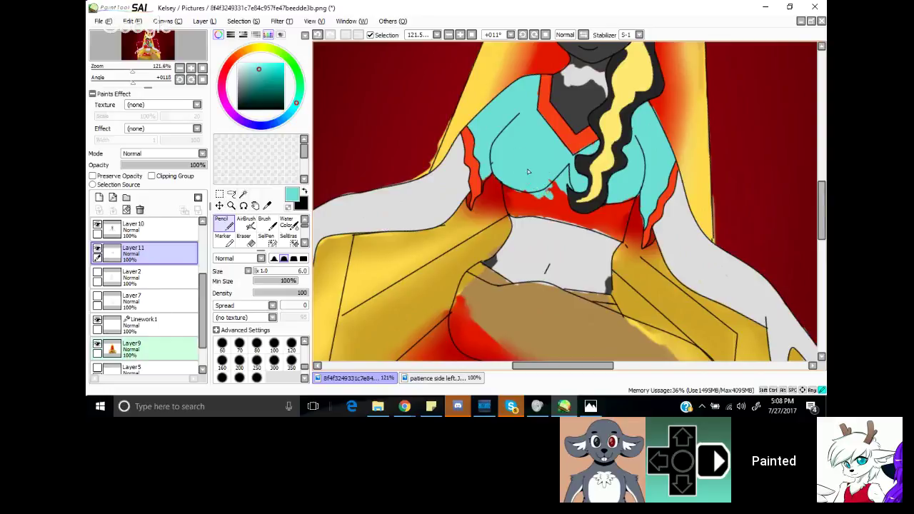
Step: Fill the top's lower band, from under the chest down to the hem, with turquoise
mouse_move(562, 204)
left_mouse_down()
mouse_move(518, 199)
mouse_move(514, 209)
mouse_move(505, 180)
mouse_move(513, 222)
mouse_move(509, 212)
mouse_move(537, 215)
mouse_move(614, 240)
mouse_move(620, 197)
mouse_move(632, 202)
mouse_move(623, 232)
left_mouse_up()
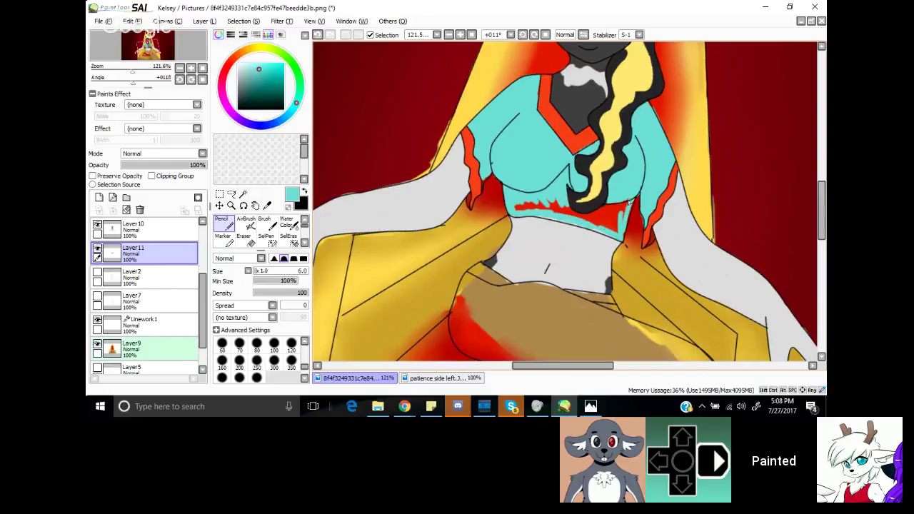
mouse_move(629, 202)
left_mouse_down()
mouse_move(622, 235)
mouse_move(628, 196)
mouse_move(613, 229)
mouse_move(606, 216)
mouse_move(598, 226)
mouse_move(616, 200)
mouse_move(589, 225)
mouse_move(610, 208)
mouse_move(571, 222)
mouse_move(618, 229)
left_mouse_up()
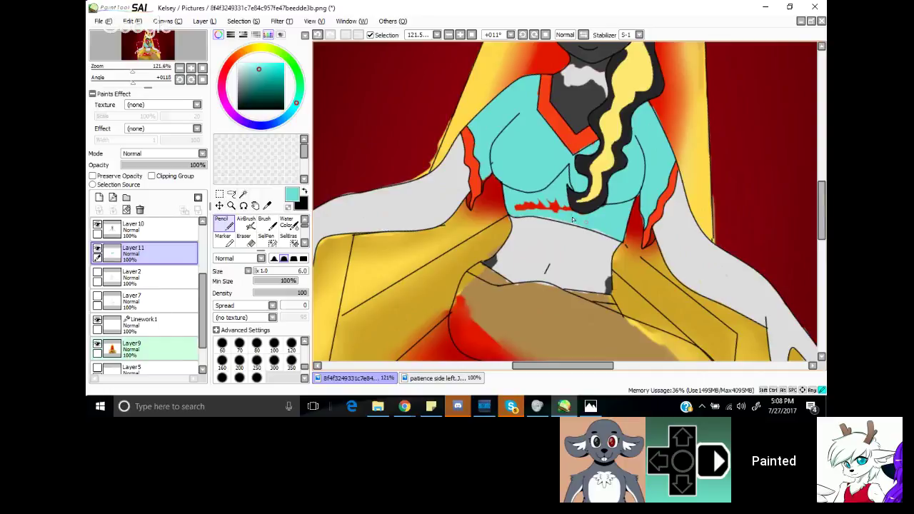
mouse_move(572, 219)
left_mouse_down()
mouse_move(563, 208)
mouse_move(568, 220)
left_mouse_up()
mouse_move(572, 214)
left_mouse_down()
mouse_move(531, 209)
mouse_move(551, 199)
mouse_move(556, 206)
mouse_move(514, 211)
left_mouse_up()
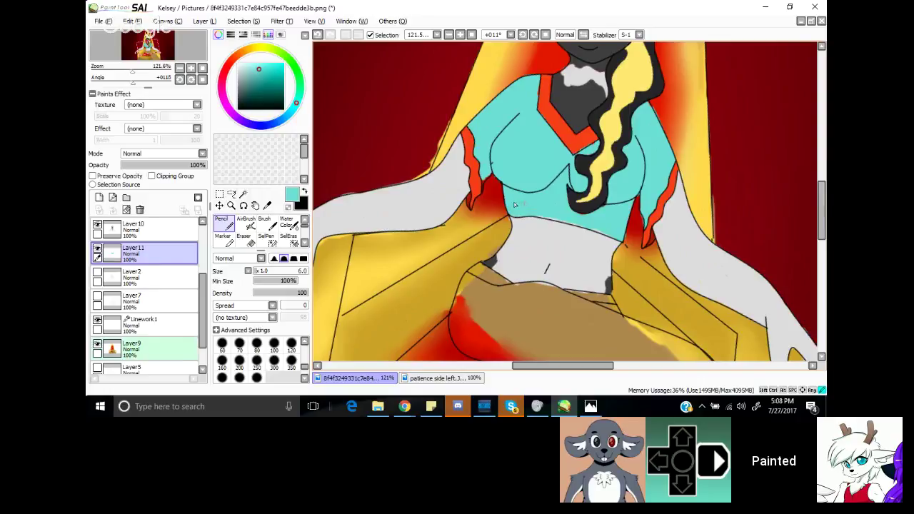
Step: With the size 9 Pencil, paint a turquoise border along the skirt's left edge from the waist down to the canvas's bottom edge
left_click(253, 272)
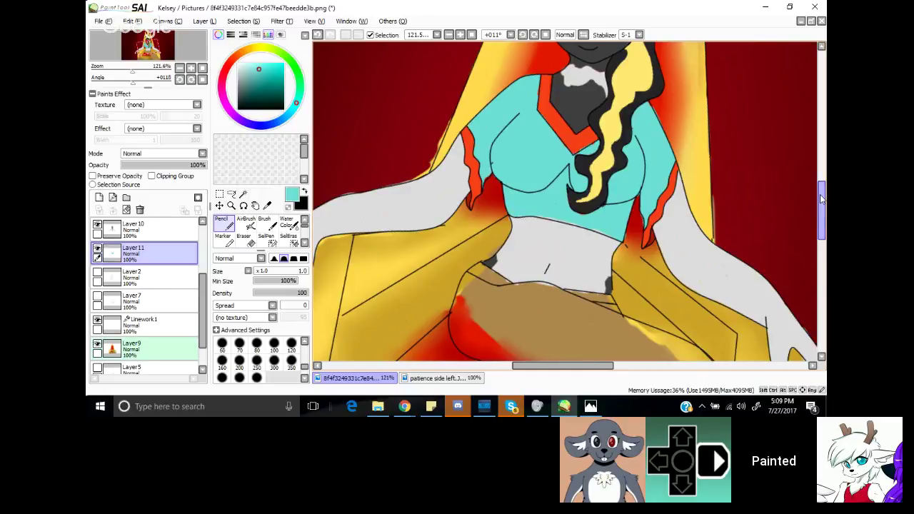
left_click_drag(821, 200, 821, 238)
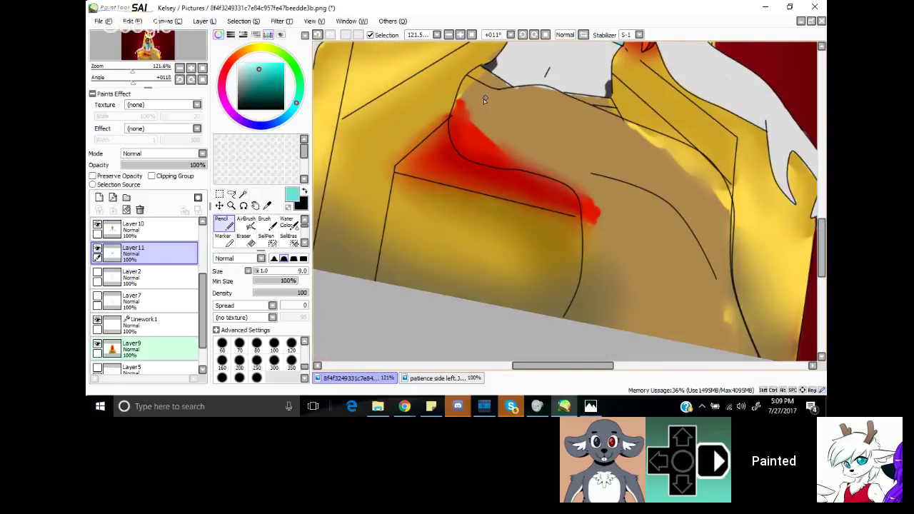
mouse_move(474, 85)
left_mouse_down()
mouse_move(533, 89)
mouse_move(502, 97)
mouse_move(542, 92)
mouse_move(526, 90)
mouse_move(557, 100)
mouse_move(540, 89)
mouse_move(567, 108)
mouse_move(527, 94)
mouse_move(548, 91)
mouse_move(521, 92)
mouse_move(545, 90)
mouse_move(522, 92)
mouse_move(553, 95)
mouse_move(497, 97)
mouse_move(524, 91)
mouse_move(494, 94)
mouse_move(467, 82)
mouse_move(461, 97)
mouse_move(469, 80)
mouse_move(461, 103)
mouse_move(466, 82)
mouse_move(454, 146)
mouse_move(499, 159)
mouse_move(473, 158)
mouse_move(492, 164)
mouse_move(482, 162)
mouse_move(520, 165)
mouse_move(490, 164)
left_mouse_up()
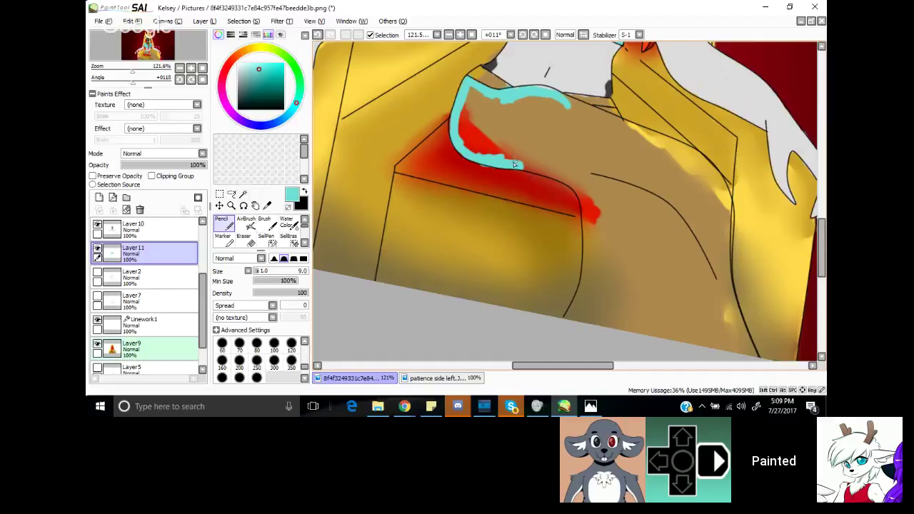
left_click_drag(514, 164, 566, 171)
mouse_move(530, 165)
left_mouse_down()
mouse_move(587, 191)
mouse_move(561, 177)
left_mouse_up()
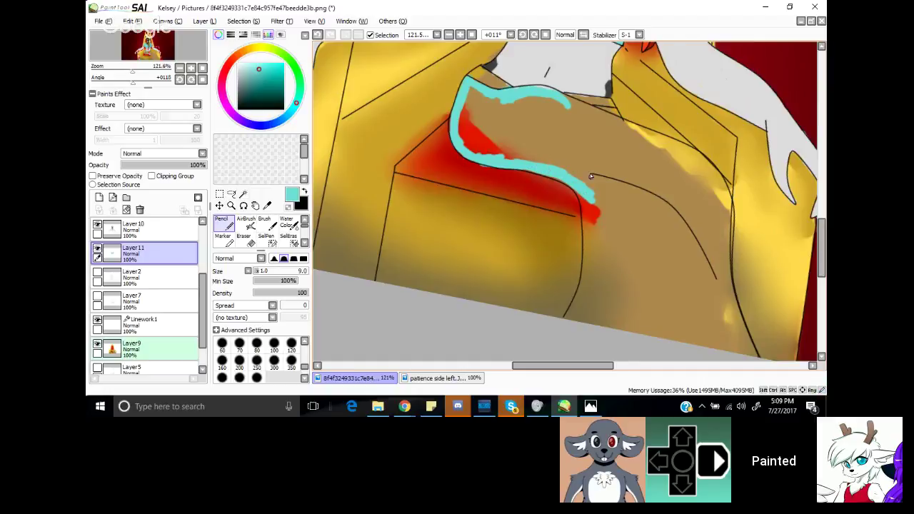
mouse_move(588, 209)
left_mouse_down()
mouse_move(577, 187)
mouse_move(587, 216)
mouse_move(553, 173)
left_mouse_up()
mouse_move(590, 202)
left_mouse_down()
mouse_move(600, 246)
mouse_move(589, 249)
mouse_move(584, 227)
mouse_move(590, 252)
mouse_move(591, 241)
left_mouse_up()
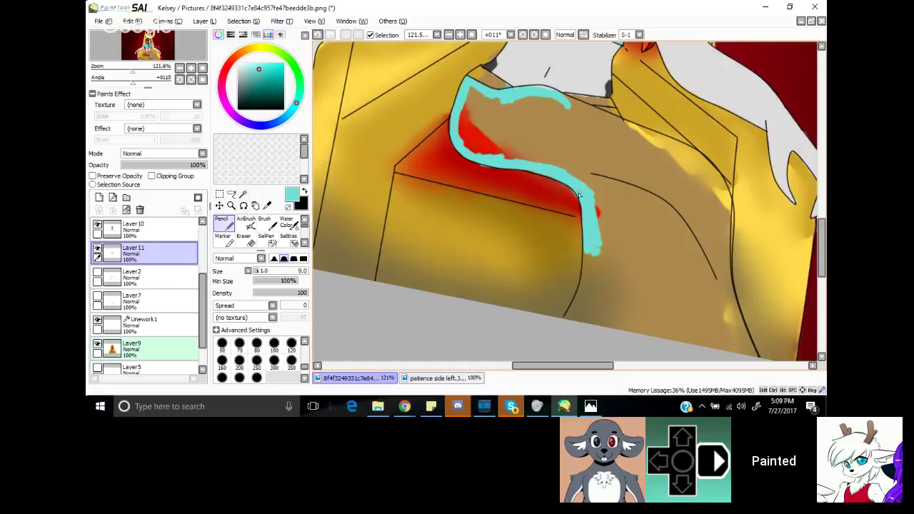
mouse_move(579, 193)
left_mouse_down()
mouse_move(591, 246)
mouse_move(586, 310)
left_mouse_up()
mouse_move(586, 246)
left_mouse_down()
mouse_move(583, 310)
mouse_move(565, 320)
left_mouse_up()
mouse_move(585, 271)
left_mouse_down()
mouse_move(588, 326)
mouse_move(585, 282)
mouse_move(604, 334)
mouse_move(635, 331)
left_mouse_up()
left_click_drag(617, 293, 632, 334)
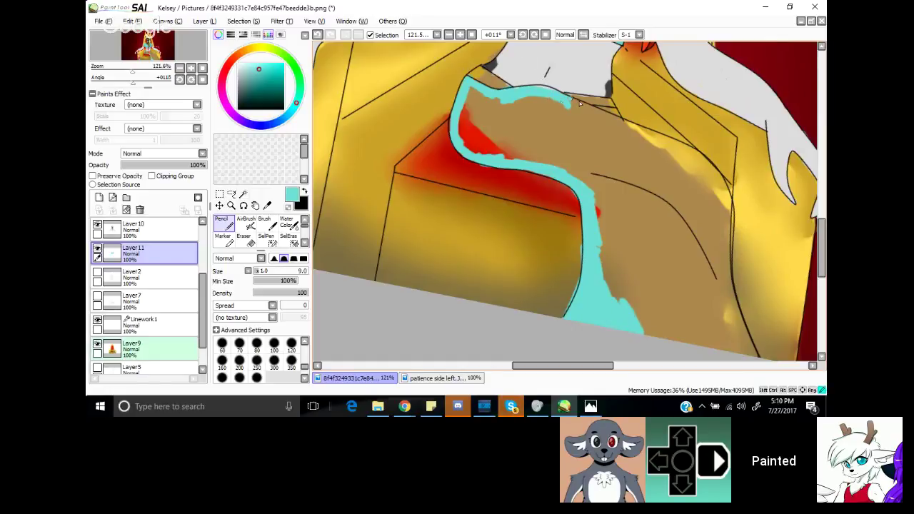
Step: Extend the turquoise border along the skirt's upper edge, right side and bottom edge
left_click_drag(563, 101, 606, 112)
left_click_drag(557, 109, 627, 132)
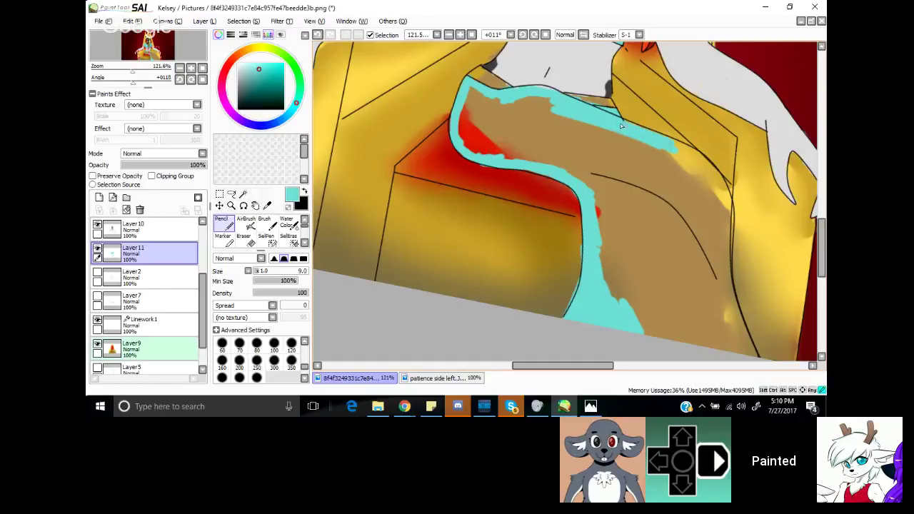
mouse_move(696, 156)
left_mouse_down()
mouse_move(728, 220)
mouse_move(726, 207)
mouse_move(729, 247)
mouse_move(727, 201)
left_mouse_up()
left_click_drag(704, 168, 720, 207)
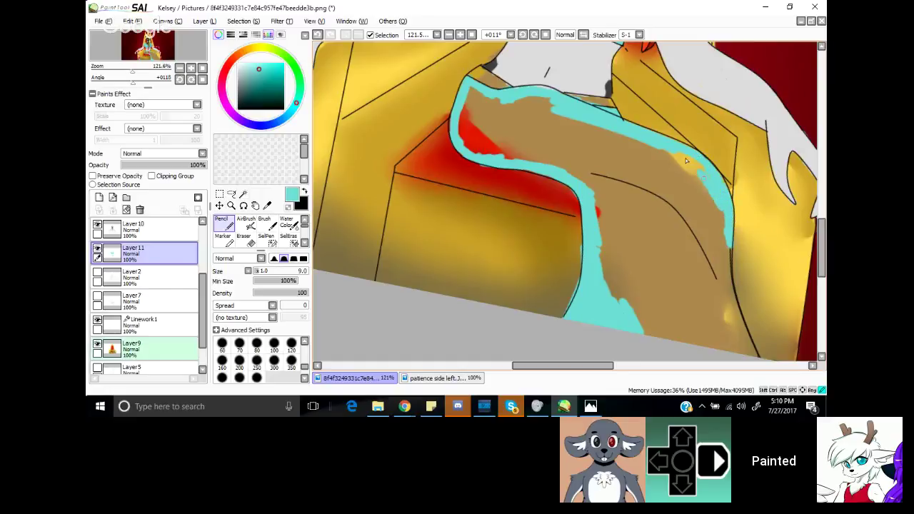
mouse_move(694, 173)
left_mouse_down()
mouse_move(712, 187)
mouse_move(597, 131)
mouse_move(687, 195)
mouse_move(659, 163)
mouse_move(700, 193)
mouse_move(703, 176)
mouse_move(756, 378)
mouse_move(718, 290)
mouse_move(751, 357)
mouse_move(717, 282)
mouse_move(715, 269)
mouse_move(743, 337)
mouse_move(713, 232)
mouse_move(746, 364)
mouse_move(720, 319)
mouse_move(742, 364)
mouse_move(705, 315)
mouse_move(732, 368)
mouse_move(698, 331)
mouse_move(716, 363)
mouse_move(683, 307)
mouse_move(694, 354)
mouse_move(648, 279)
mouse_move(709, 349)
mouse_move(699, 352)
mouse_move(671, 321)
mouse_move(678, 355)
mouse_move(645, 336)
mouse_move(636, 305)
mouse_move(641, 330)
left_mouse_up()
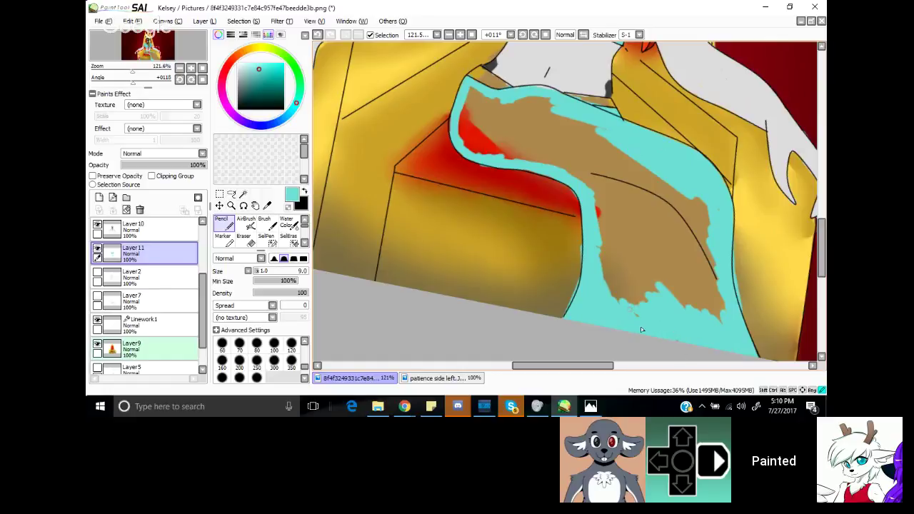
mouse_move(705, 308)
left_mouse_down()
mouse_move(688, 318)
mouse_move(664, 295)
left_mouse_up()
Step: Set the Pencil size to 14 and fill the remaining interior of the skirt with turquoise
left_click_drag(254, 271, 265, 272)
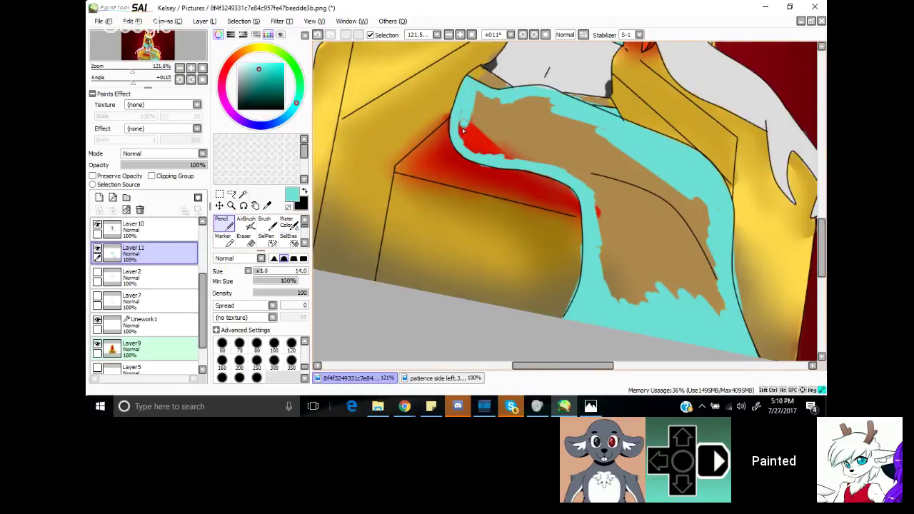
mouse_move(461, 134)
left_mouse_down()
mouse_move(489, 155)
mouse_move(519, 163)
mouse_move(516, 149)
mouse_move(469, 138)
mouse_move(543, 160)
mouse_move(475, 115)
mouse_move(478, 128)
mouse_move(550, 100)
mouse_move(496, 130)
mouse_move(518, 133)
mouse_move(497, 136)
left_mouse_up()
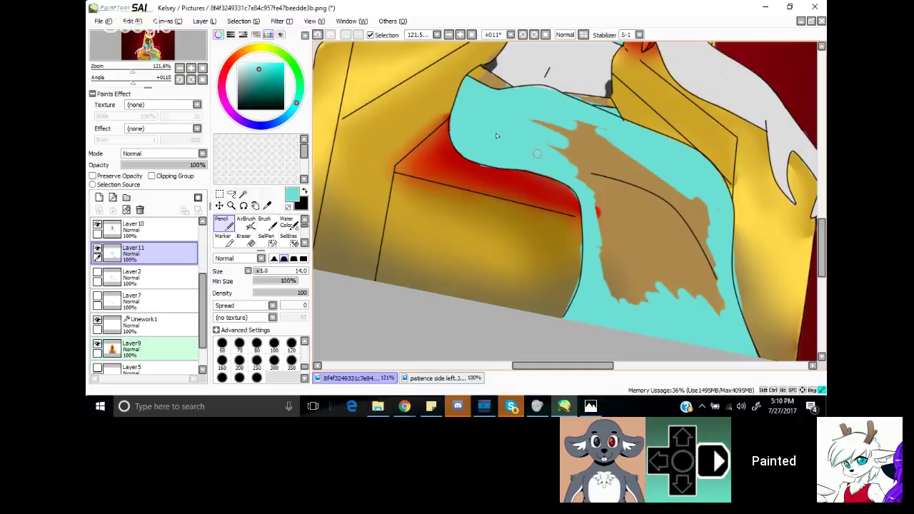
mouse_move(567, 153)
left_mouse_down()
mouse_move(607, 164)
mouse_move(542, 125)
mouse_move(635, 157)
mouse_move(656, 175)
left_mouse_up()
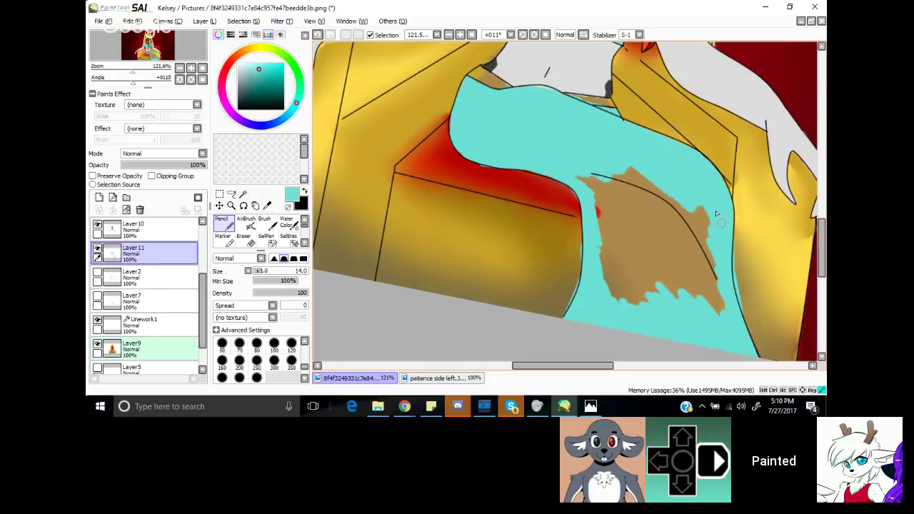
mouse_move(711, 251)
left_mouse_down()
mouse_move(714, 243)
mouse_move(670, 239)
mouse_move(679, 272)
mouse_move(591, 154)
mouse_move(688, 222)
mouse_move(614, 207)
mouse_move(596, 184)
mouse_move(607, 207)
mouse_move(571, 174)
mouse_move(609, 278)
mouse_move(629, 285)
mouse_move(642, 236)
mouse_move(678, 290)
left_mouse_up()
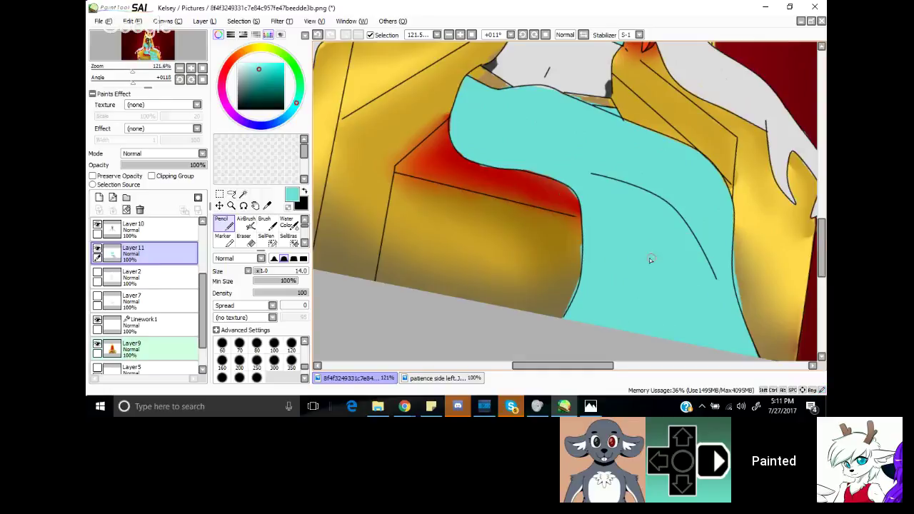
Step: Erase the turquoise spilling over the skirt's lower left outline with the size 9 Eraser
key("bracketleft")
key("bracketleft")
key("bracketleft")
key("bracketleft")
key("bracketleft")
key("bracketleft")
left_click(243, 236)
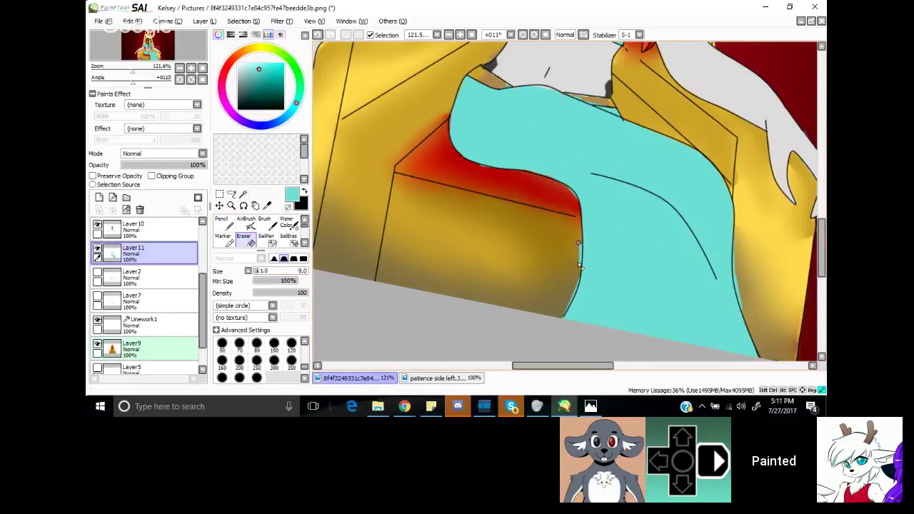
left_click_drag(565, 311, 558, 320)
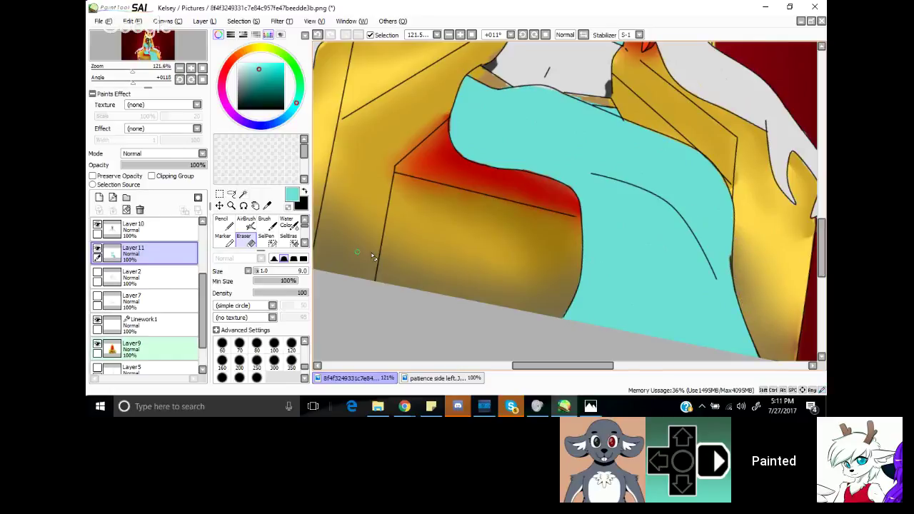
Step: Sample the orange-red of the sleeve trim and colour both visible parts of the skirt's waistband with the size 6 Pencil
key("n")
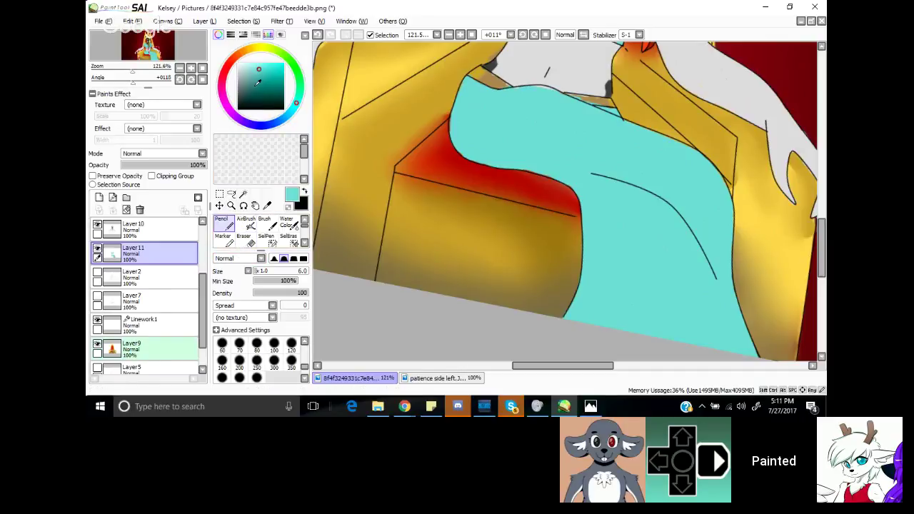
left_click(148, 43)
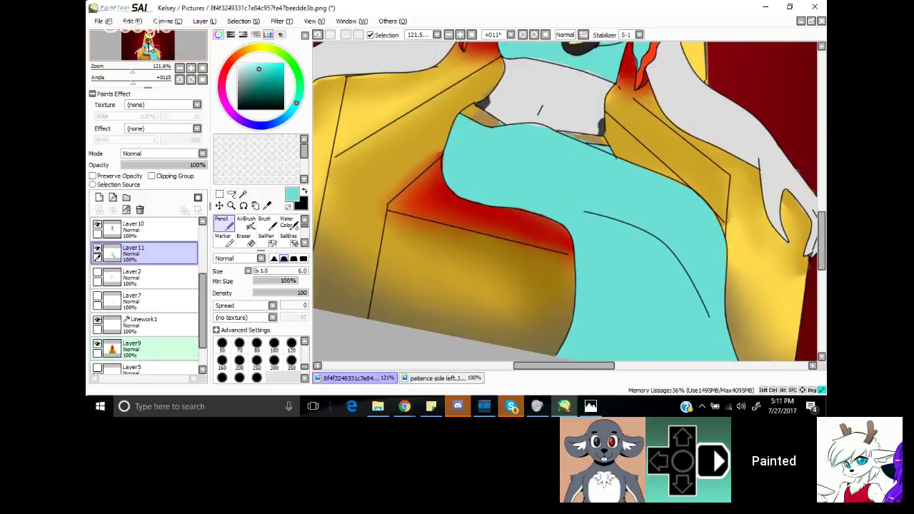
left_click_drag(149, 44, 151, 52)
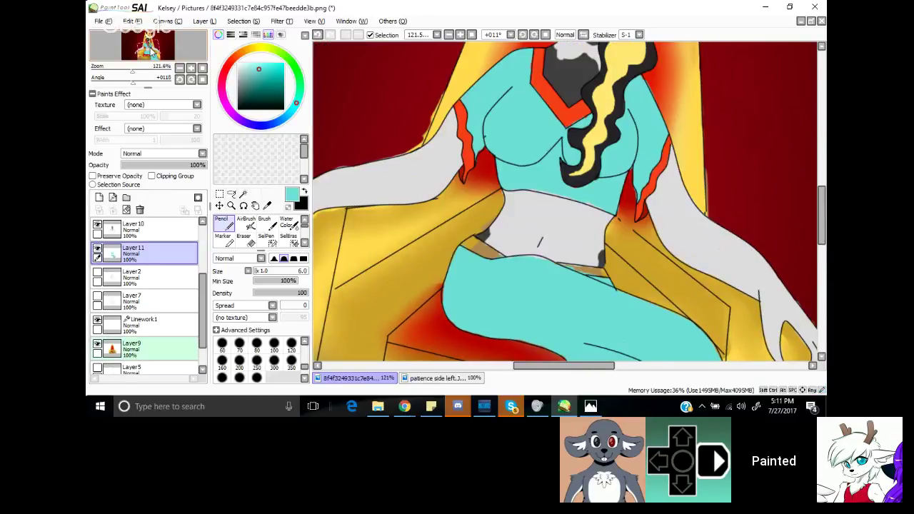
left_click(471, 149, "alt")
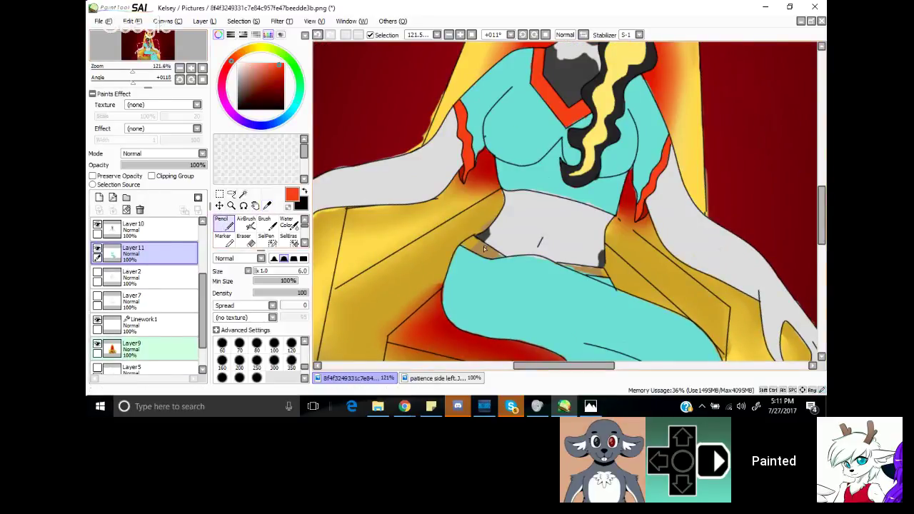
left_click_drag(465, 243, 486, 250)
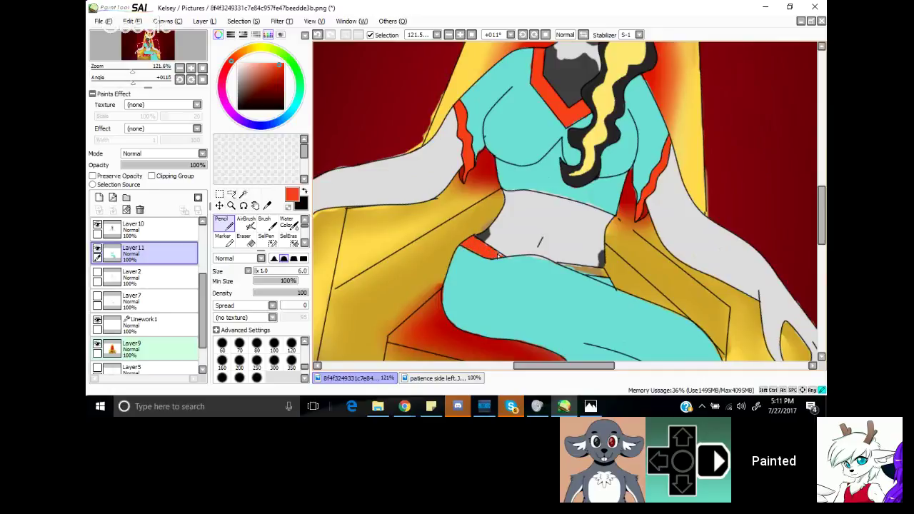
left_click_drag(598, 269, 571, 266)
Step: On Layer10, undo the last change and erase stray colour along the waistband and the top's hem with the size 9 Eraser
left_click(158, 236)
left_click(243, 235)
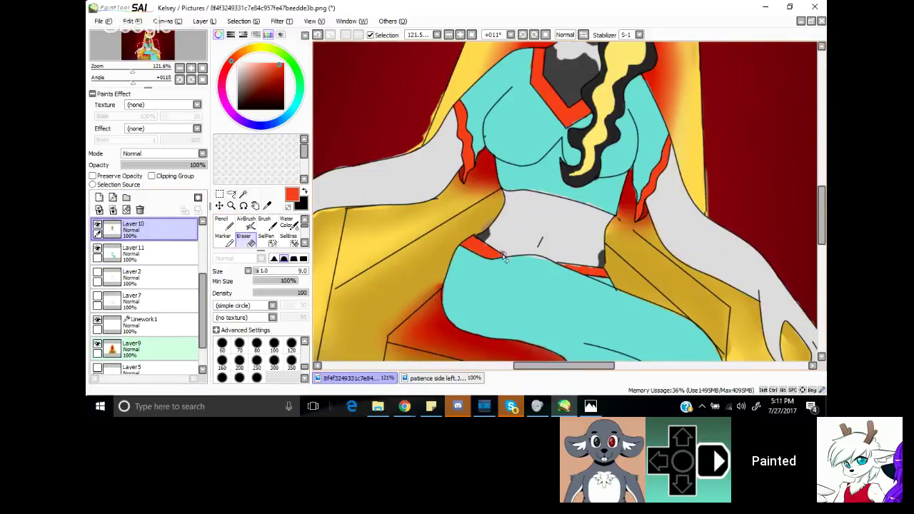
left_click(132, 22)
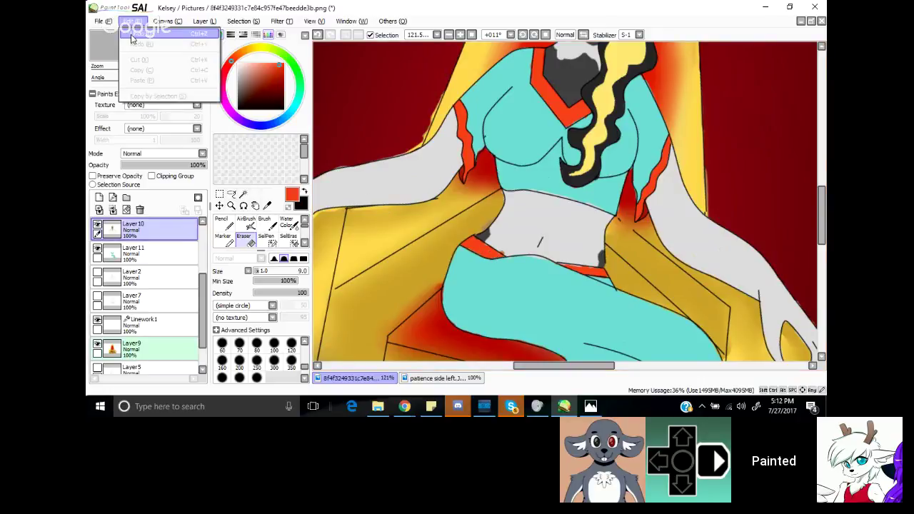
left_click(137, 33)
left_click_drag(483, 251, 493, 254)
mouse_move(496, 257)
left_mouse_down()
mouse_move(543, 263)
mouse_move(502, 260)
left_mouse_up()
left_click_drag(557, 263, 581, 276)
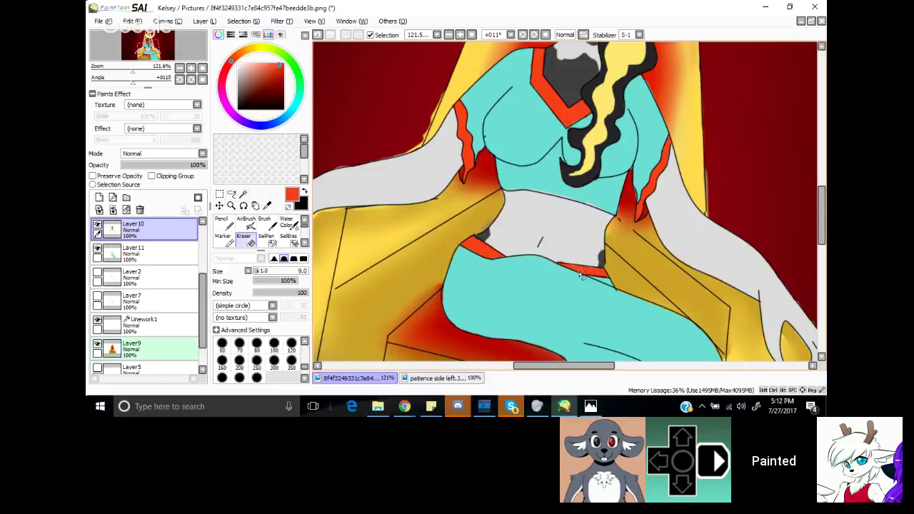
mouse_move(575, 274)
left_mouse_down()
mouse_move(593, 273)
mouse_move(581, 271)
left_mouse_up()
left_click_drag(550, 190, 529, 187)
left_click_drag(580, 200, 586, 203)
Step: Select Layer11 and set the Eraser size to 1, and make Layer10 the active layer
left_click(169, 257)
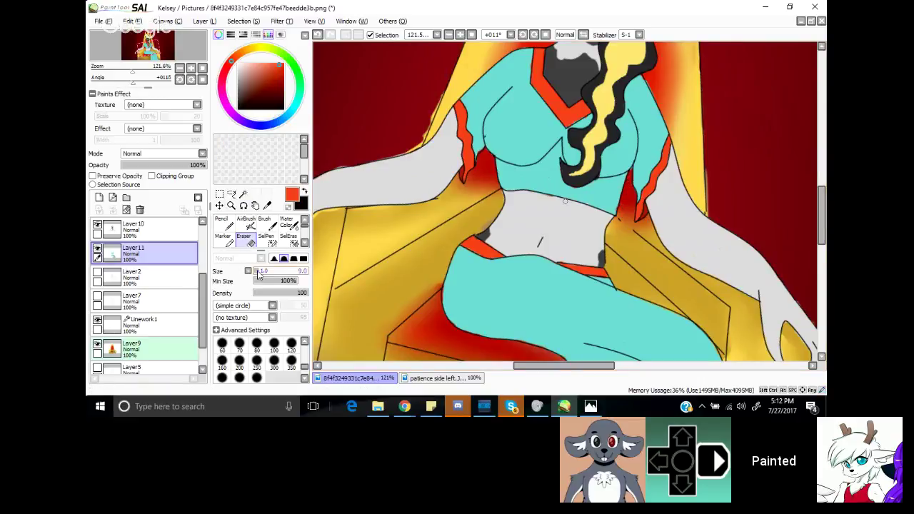
left_click_drag(257, 271, 249, 271)
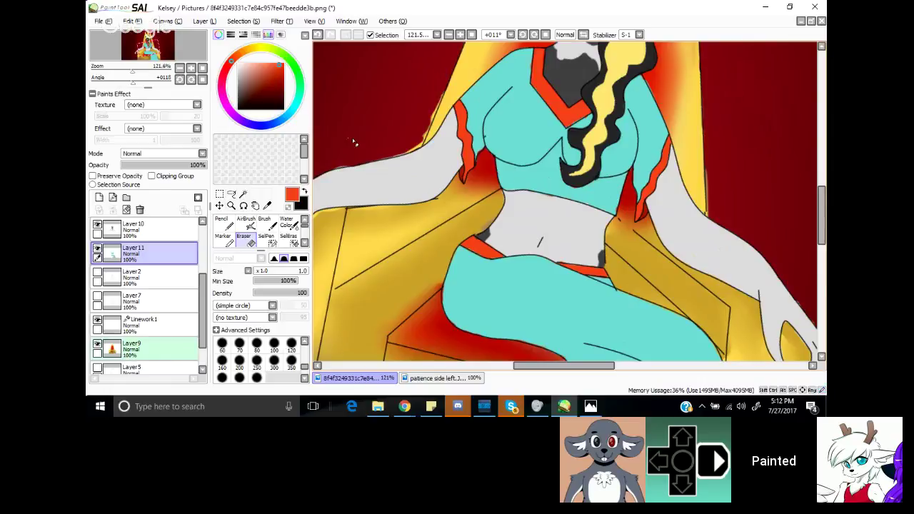
mouse_move(131, 72)
left_mouse_down()
mouse_move(122, 87)
mouse_move(129, 84)
left_mouse_up()
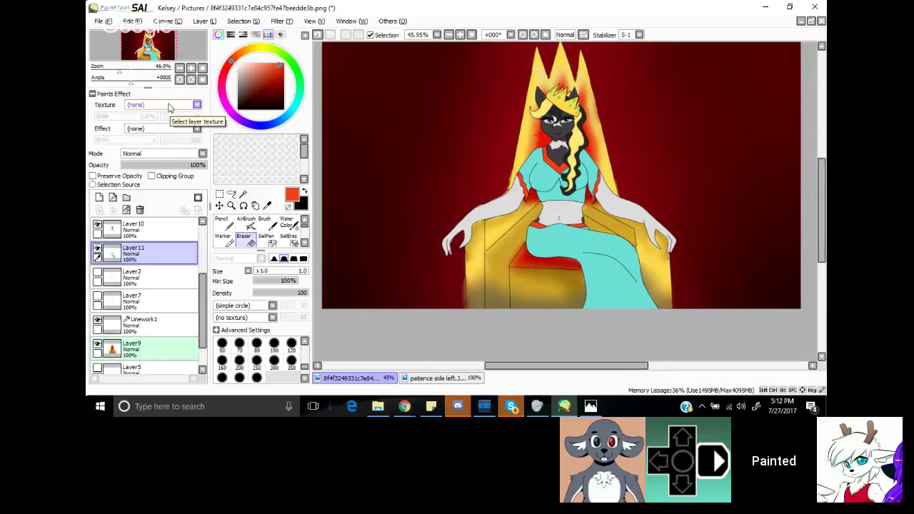
left_click(167, 234, "ctrl")
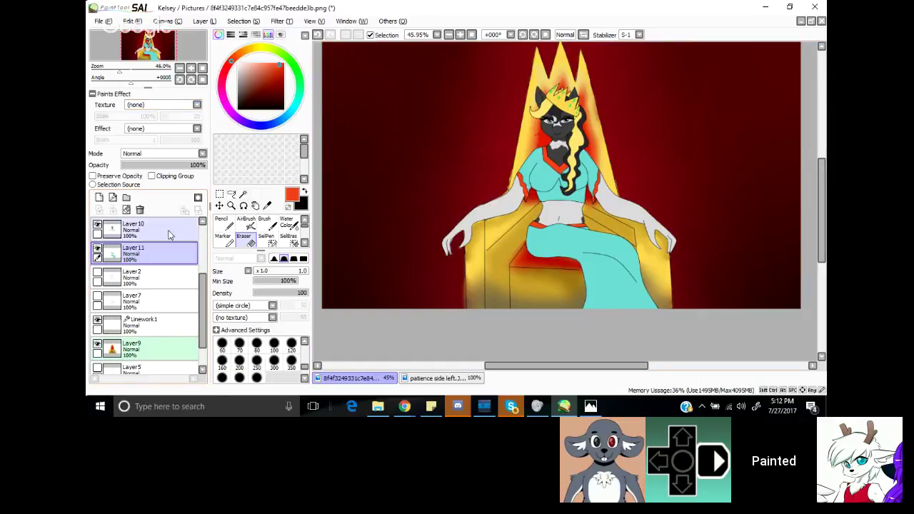
left_click(168, 236)
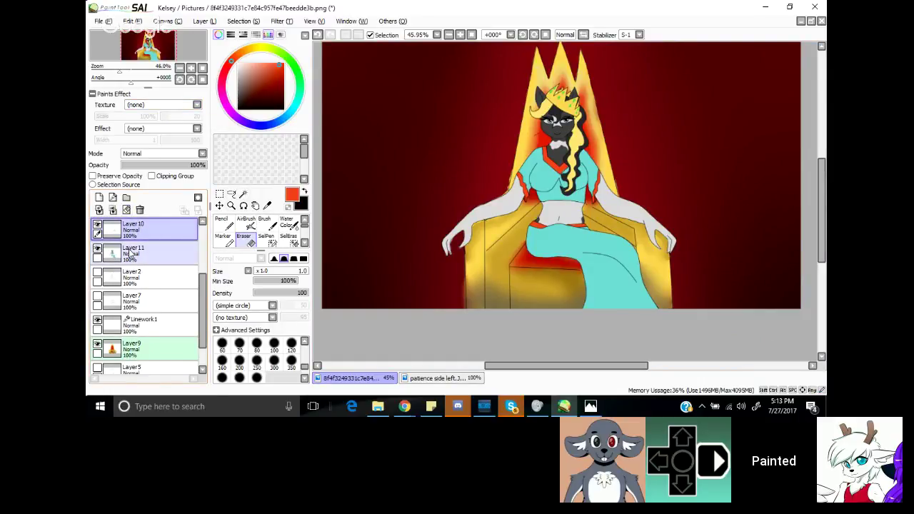
Step: Transfer Layer10's colours down to Layer11 and set the blending mode of Layer10 to Shade
left_click(99, 210)
left_click(143, 230)
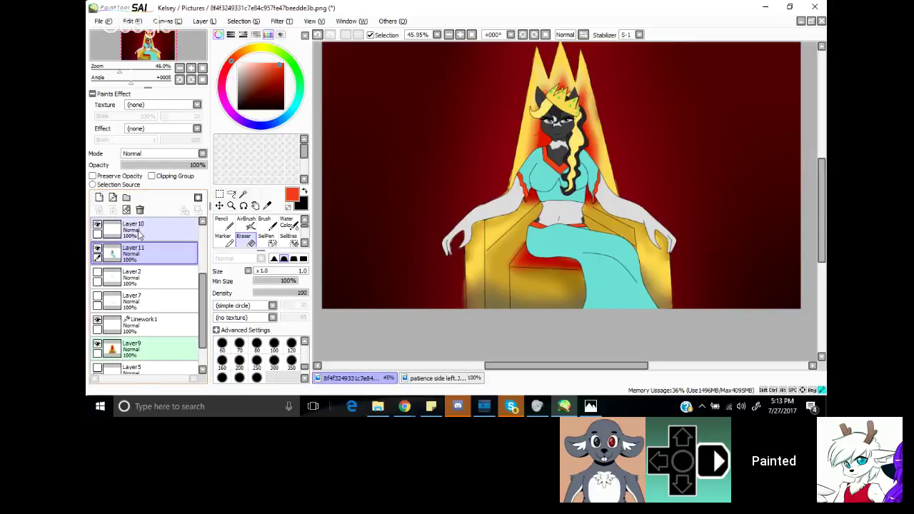
left_click(154, 154)
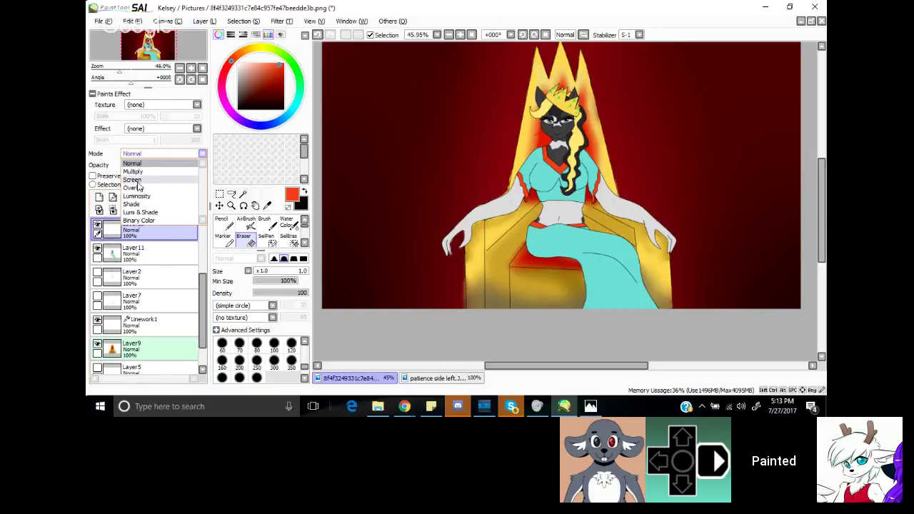
left_click(139, 205)
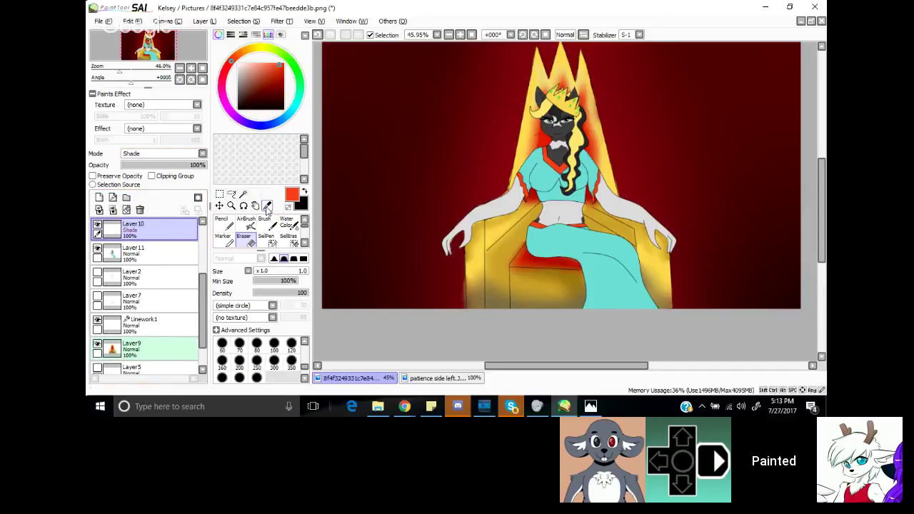
Step: Sample the skirt's turquoise, darken it, and shade along the skirt's thigh fold and lower edge with the size 48 Pencil
left_click(267, 204)
left_click(601, 270)
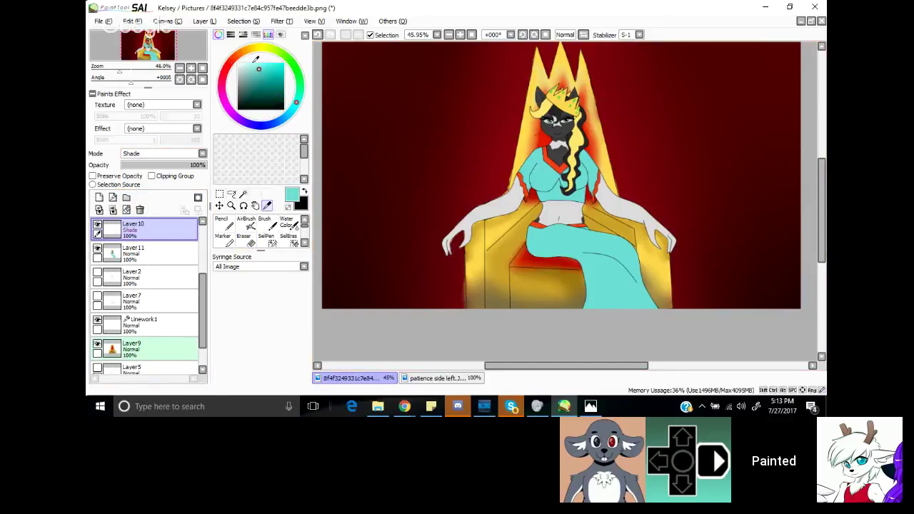
left_click(260, 71)
key("n")
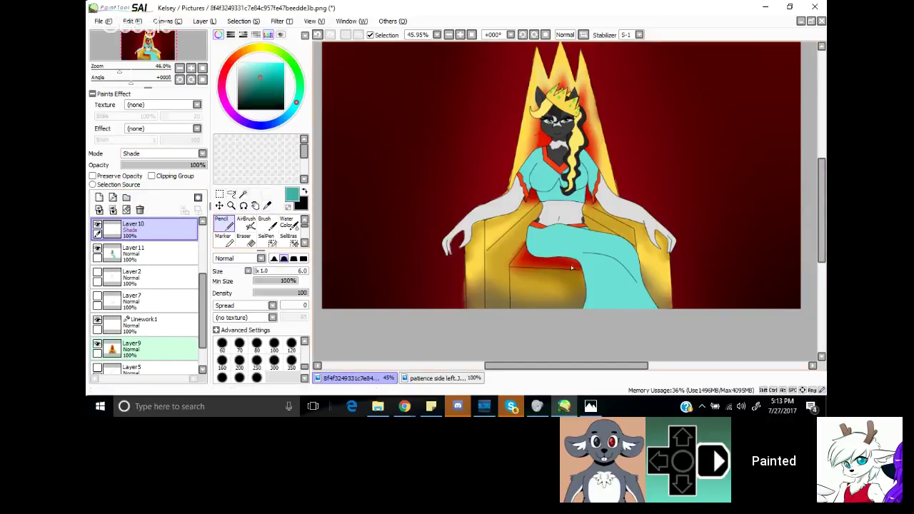
left_click_drag(263, 273, 279, 273)
left_click(589, 262)
mouse_move(591, 267)
left_mouse_down()
mouse_move(629, 295)
mouse_move(595, 270)
mouse_move(624, 293)
mouse_move(612, 272)
mouse_move(646, 310)
left_mouse_up()
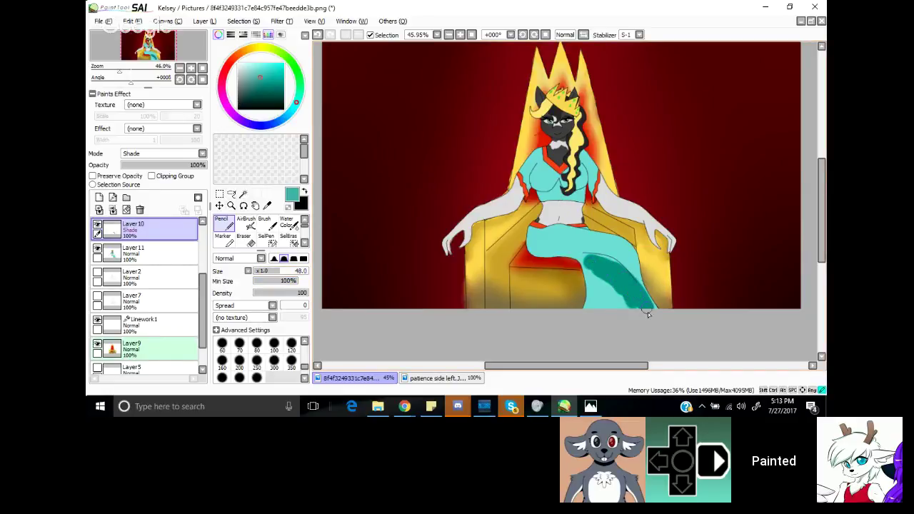
mouse_move(609, 260)
left_mouse_down()
mouse_move(584, 257)
mouse_move(602, 267)
mouse_move(561, 241)
left_mouse_up()
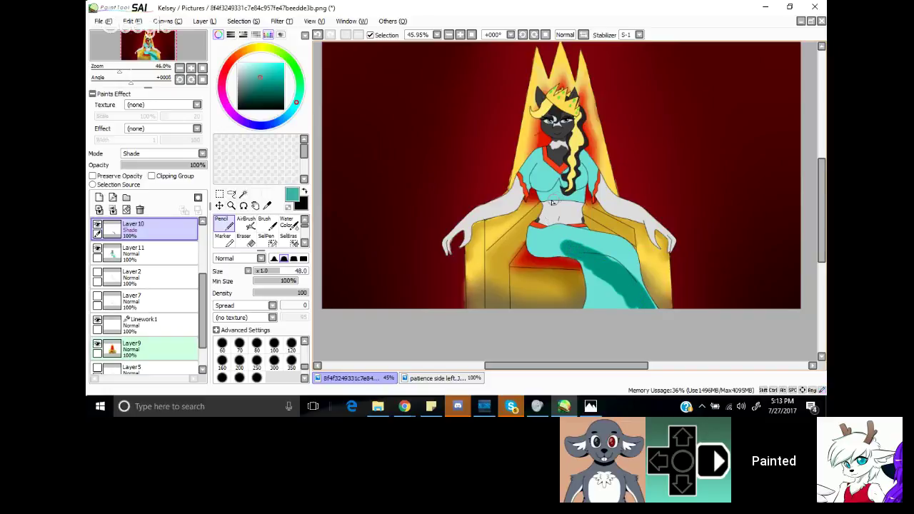
Step: Shade the top in the same dark turquoise and erase the shading that covers the braid with the size 9 Eraser
mouse_move(542, 198)
left_mouse_down()
mouse_move(560, 196)
mouse_move(555, 180)
mouse_move(575, 199)
mouse_move(541, 187)
mouse_move(589, 186)
mouse_move(573, 169)
mouse_move(584, 180)
mouse_move(566, 186)
left_mouse_up()
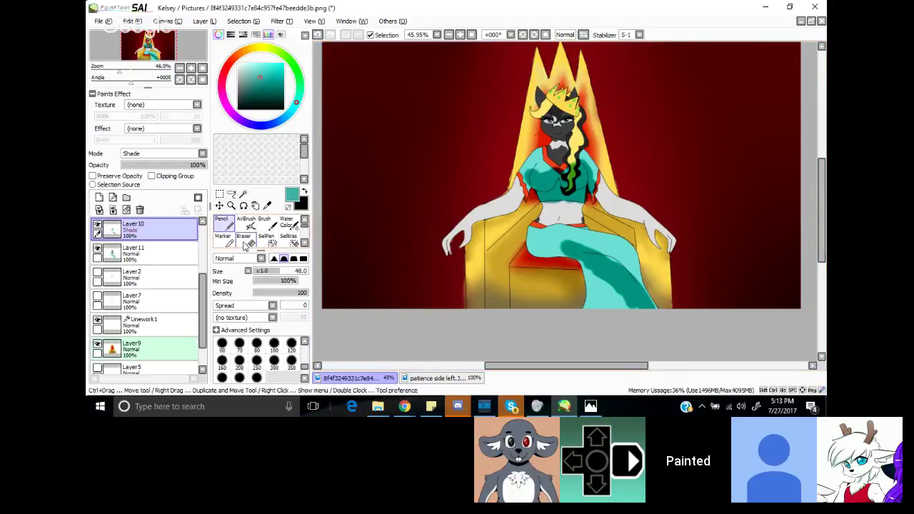
key("e")
mouse_move(571, 154)
left_mouse_down()
mouse_move(551, 173)
mouse_move(575, 163)
mouse_move(567, 193)
left_mouse_up()
left_click(258, 270)
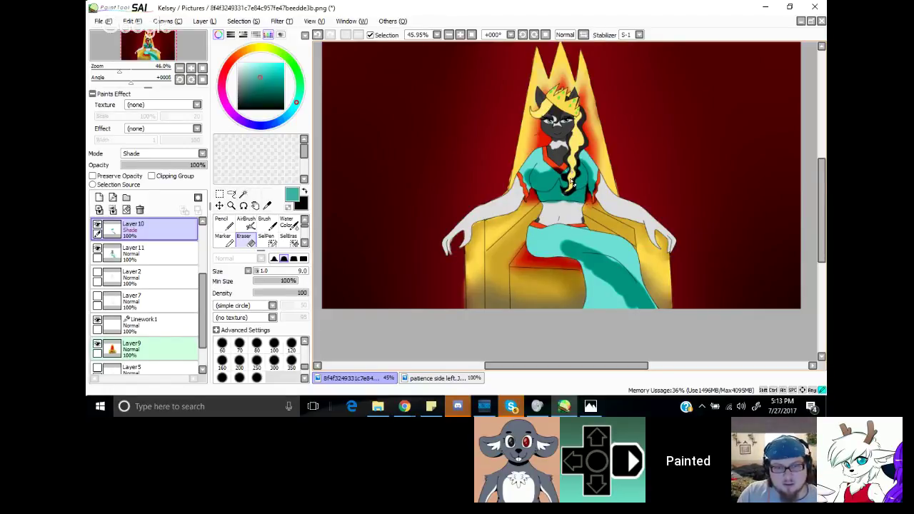
Step: Extend the dark turquoise shading over the lower skirt, the underside of the thigh and the top with the size 48 Pencil
left_click(227, 224)
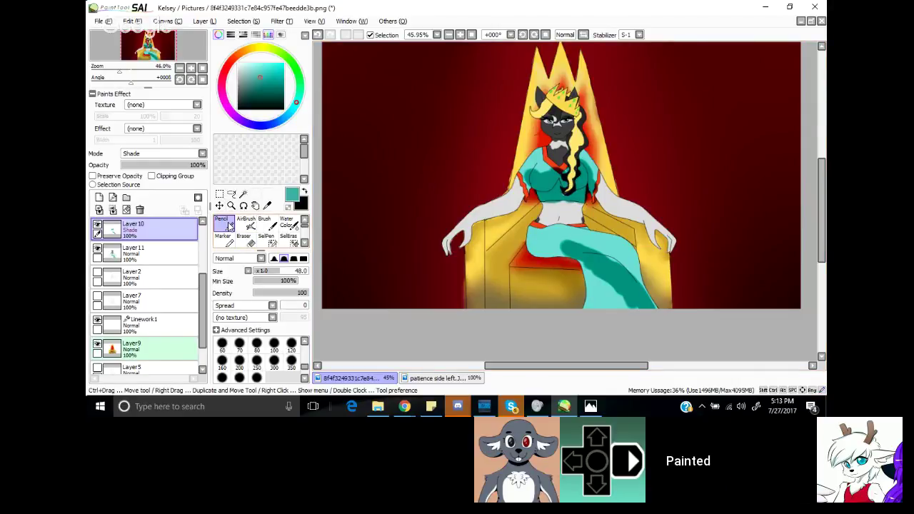
left_click_drag(604, 263, 585, 255)
mouse_move(585, 254)
left_mouse_down()
mouse_move(629, 284)
mouse_move(611, 263)
mouse_move(643, 307)
mouse_move(624, 306)
mouse_move(610, 284)
mouse_move(613, 312)
mouse_move(581, 263)
left_mouse_up()
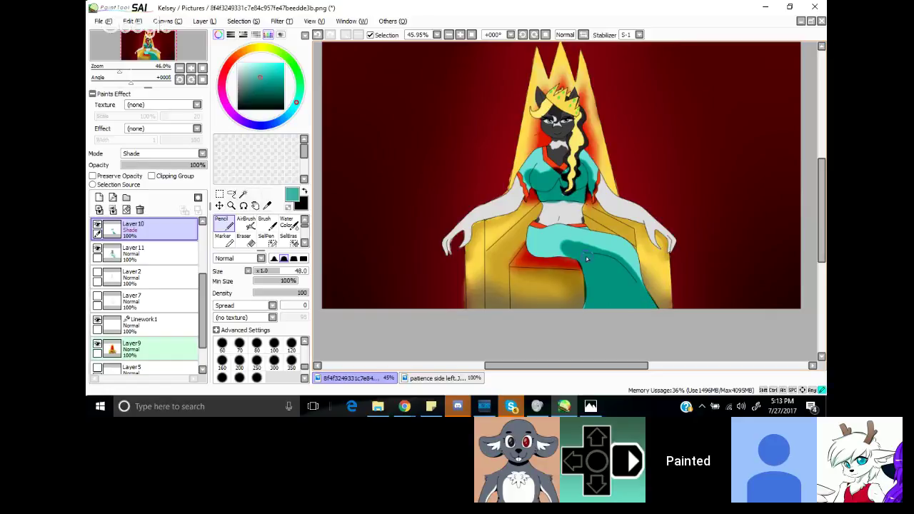
mouse_move(573, 251)
left_mouse_down()
mouse_move(532, 245)
mouse_move(575, 249)
mouse_move(534, 248)
mouse_move(587, 257)
mouse_move(564, 248)
mouse_move(607, 266)
mouse_move(541, 247)
mouse_move(573, 246)
mouse_move(593, 258)
mouse_move(529, 244)
left_mouse_up()
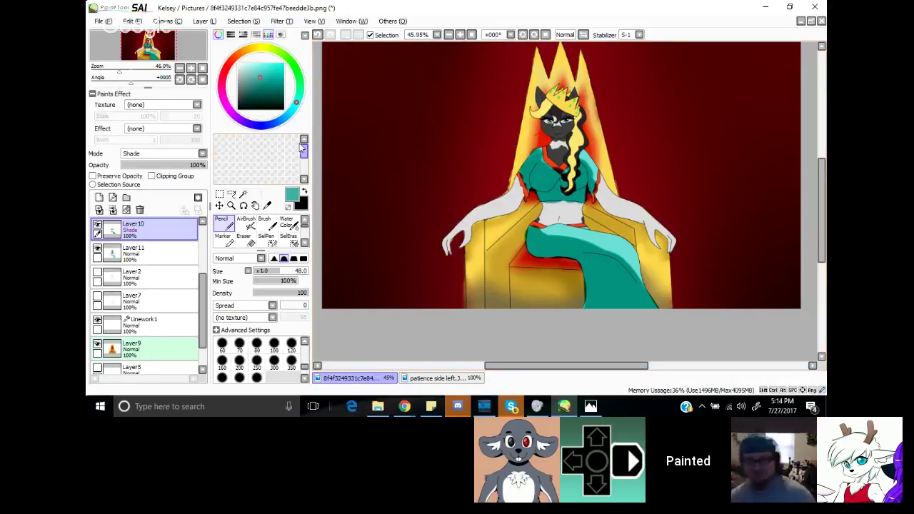
Step: Sample the midriff's light grey and, with the size 10 Pencil, shade the midriff and neck and lighten the top's bust shading
left_click(267, 206)
left_click(570, 211)
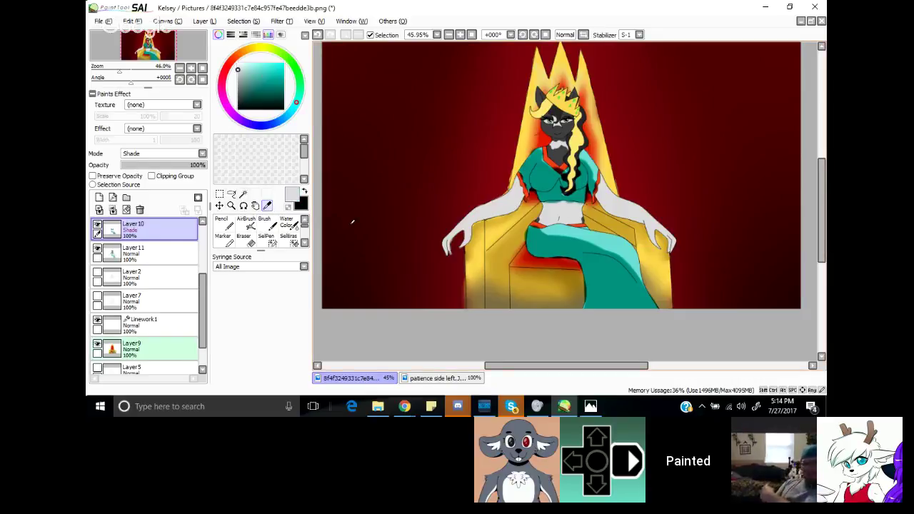
left_click(228, 226)
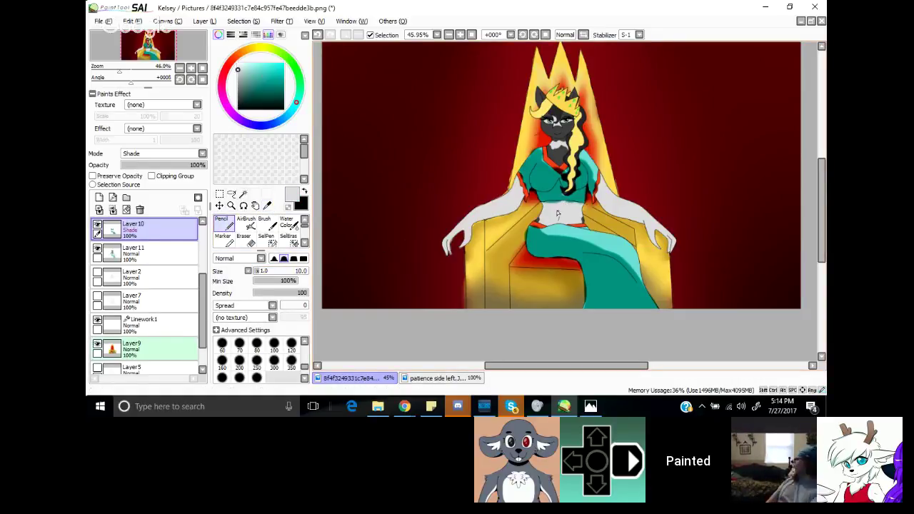
mouse_move(562, 207)
left_mouse_down()
mouse_move(562, 220)
mouse_move(549, 219)
mouse_move(550, 205)
left_mouse_up()
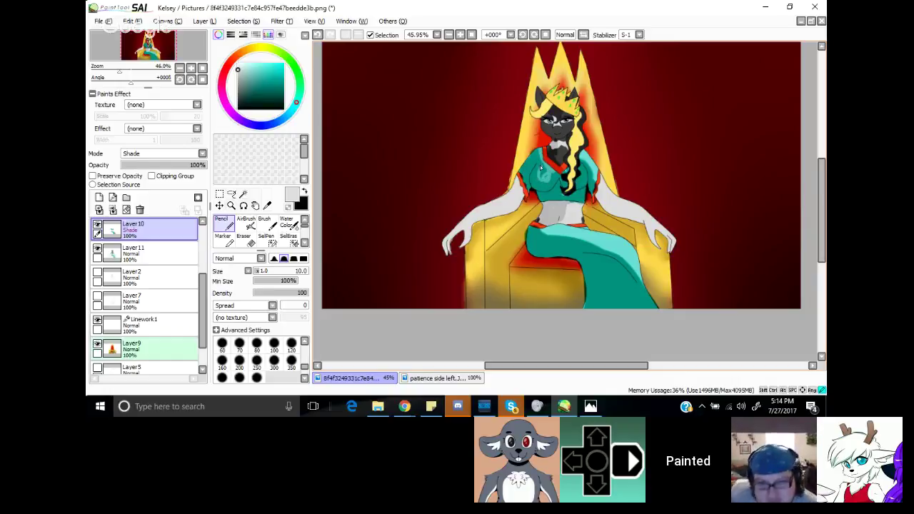
left_click_drag(546, 177, 542, 184)
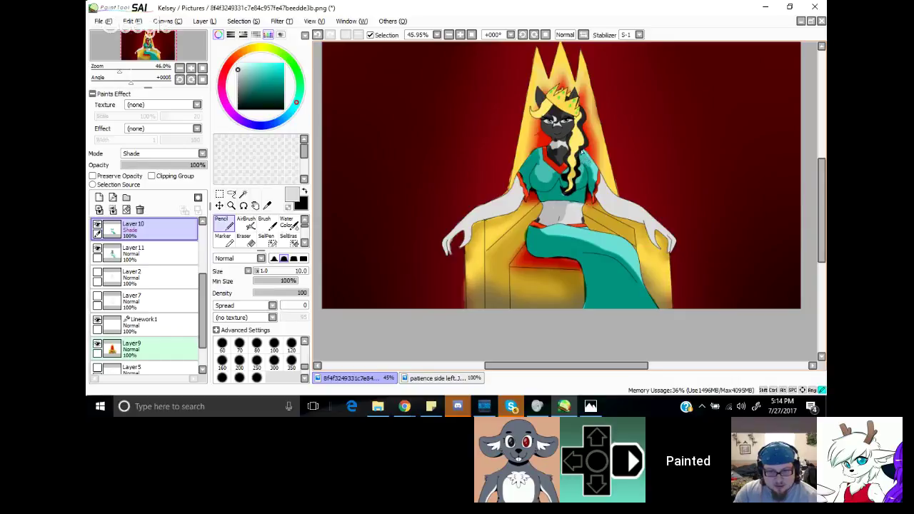
Step: Shade both arms and hands with greys sampled from the skin, painting over the teal dabs on the arm
left_click(574, 197, "alt")
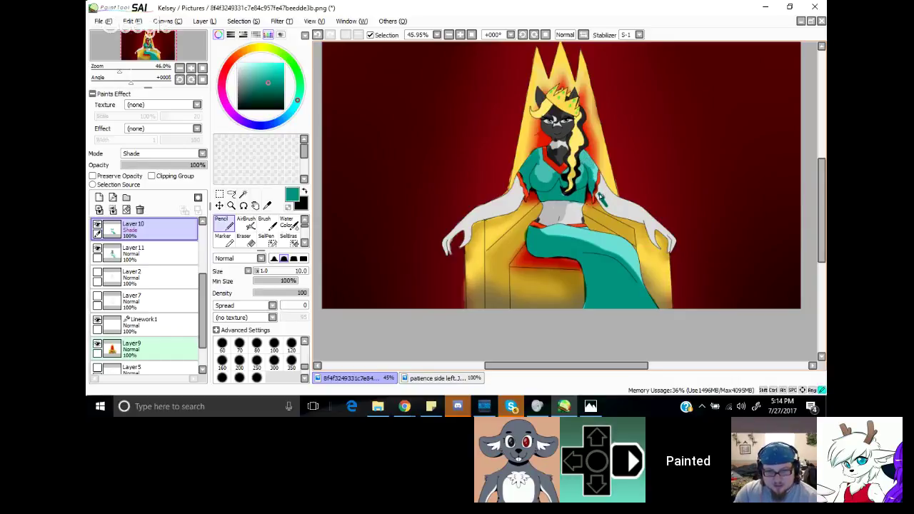
left_click(603, 201, "alt")
left_click(613, 206, "alt")
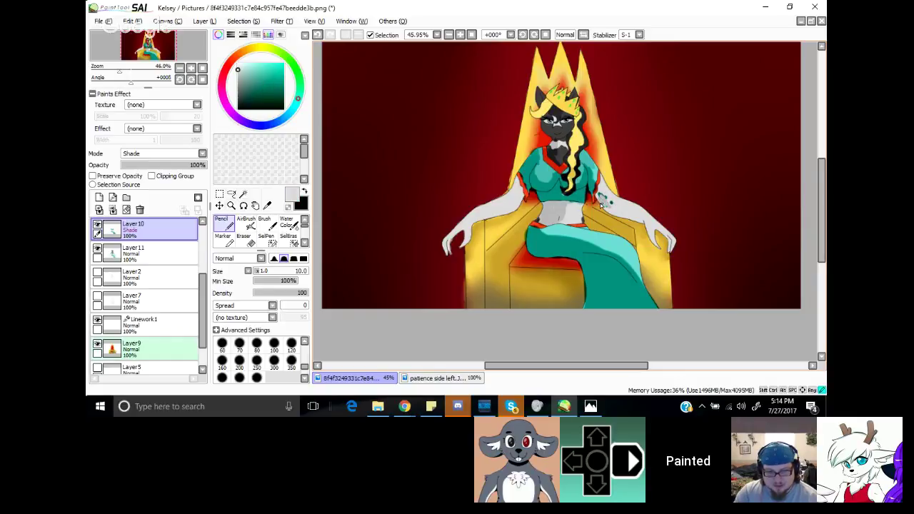
mouse_move(601, 198)
left_mouse_down()
mouse_move(618, 216)
mouse_move(610, 208)
left_mouse_up()
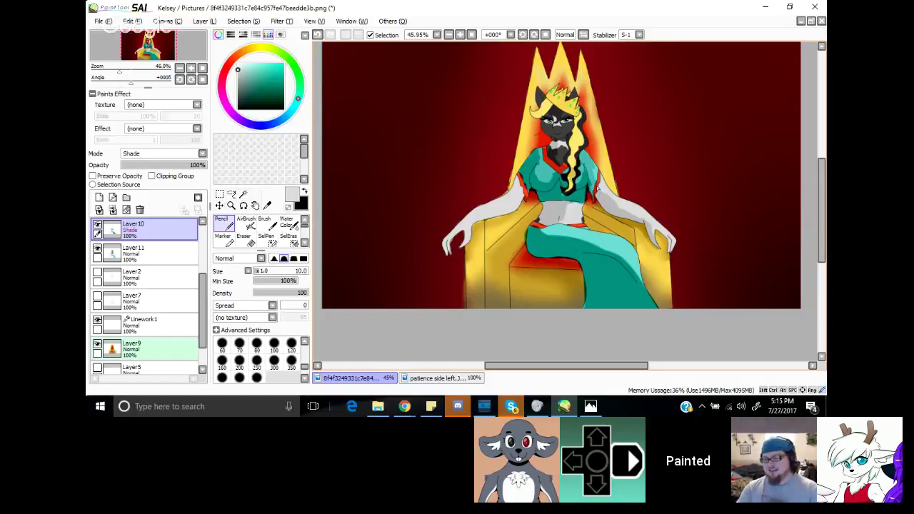
left_click(604, 207, "alt")
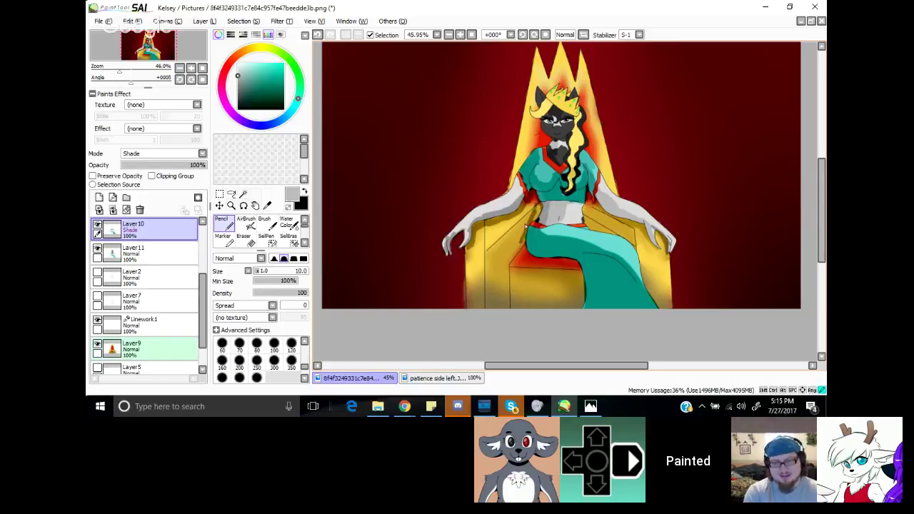
Step: Paint the character's cast shadow on the throne's inner armrest, red seat cushion and front panel with the size 10 Pencil
left_click_drag(531, 216, 519, 241)
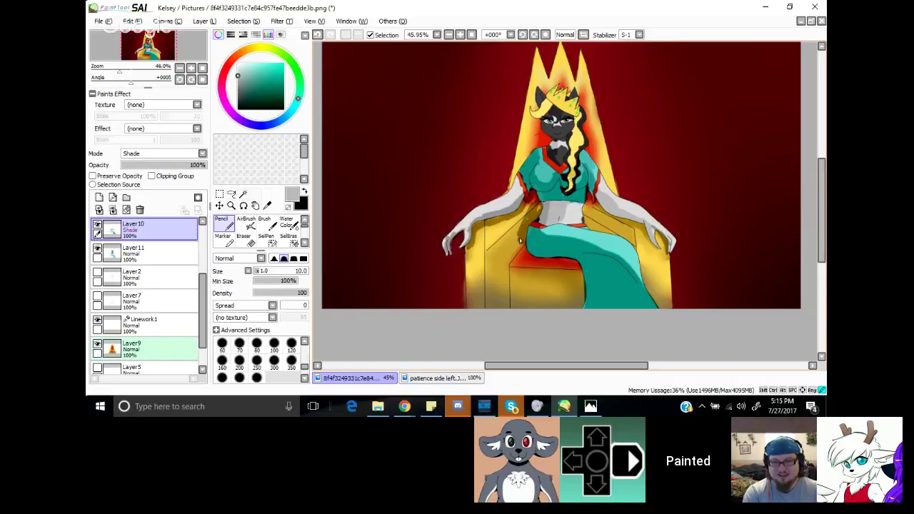
mouse_move(531, 208)
left_mouse_down()
mouse_move(528, 269)
mouse_move(514, 249)
mouse_move(544, 269)
mouse_move(577, 268)
mouse_move(528, 257)
mouse_move(562, 275)
mouse_move(575, 274)
mouse_move(552, 261)
mouse_move(571, 261)
mouse_move(594, 295)
mouse_move(587, 308)
mouse_move(571, 267)
mouse_move(579, 314)
left_mouse_up()
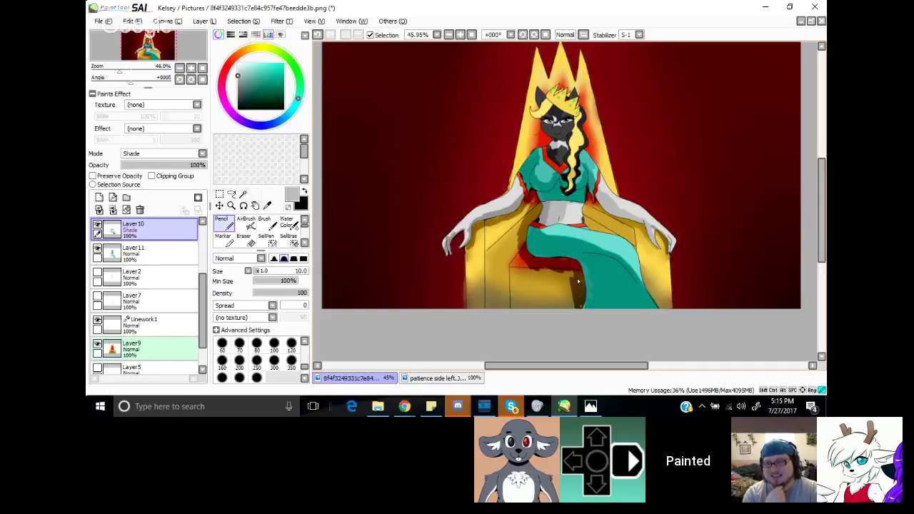
mouse_move(549, 266)
left_mouse_down()
mouse_move(561, 272)
mouse_move(541, 275)
mouse_move(560, 280)
mouse_move(532, 267)
mouse_move(517, 228)
mouse_move(524, 206)
mouse_move(528, 214)
left_mouse_up()
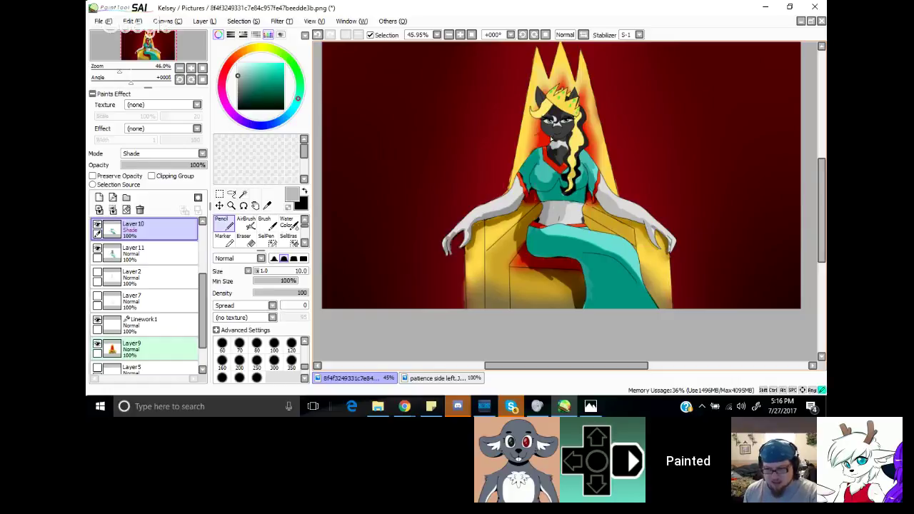
Step: Shade the face, neck, hair and crown with the size 10 Pencil, and undo the last change
mouse_move(559, 122)
left_mouse_down()
mouse_move(551, 138)
mouse_move(546, 107)
mouse_move(533, 118)
mouse_move(547, 106)
mouse_move(539, 98)
mouse_move(554, 120)
mouse_move(552, 132)
mouse_move(549, 116)
mouse_move(546, 125)
mouse_move(554, 155)
mouse_move(554, 134)
mouse_move(574, 119)
mouse_move(568, 187)
left_mouse_up()
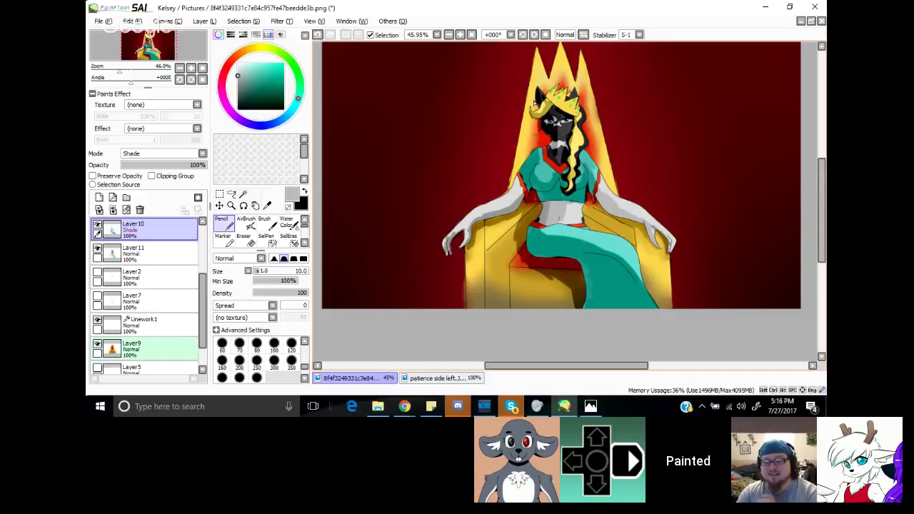
mouse_move(551, 104)
left_mouse_down()
mouse_move(557, 90)
mouse_move(549, 88)
mouse_move(553, 100)
mouse_move(566, 90)
left_mouse_up()
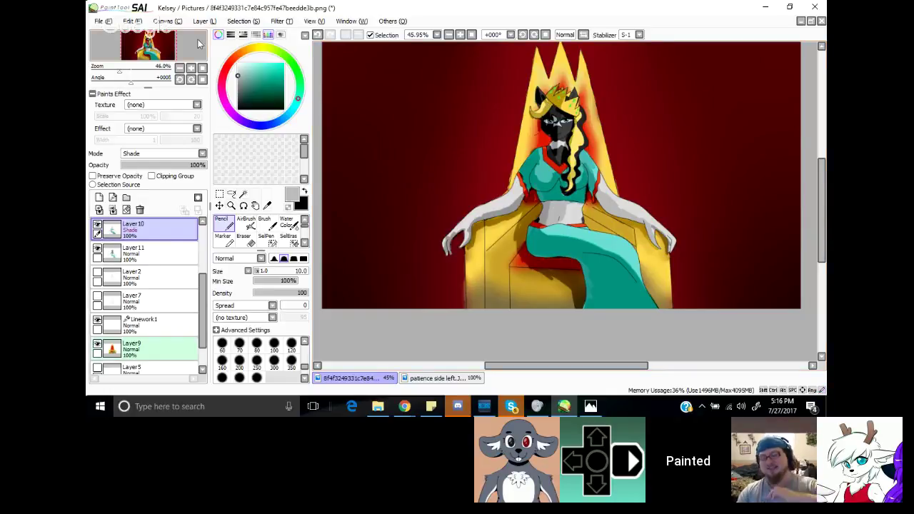
left_click(132, 21)
left_click(169, 34)
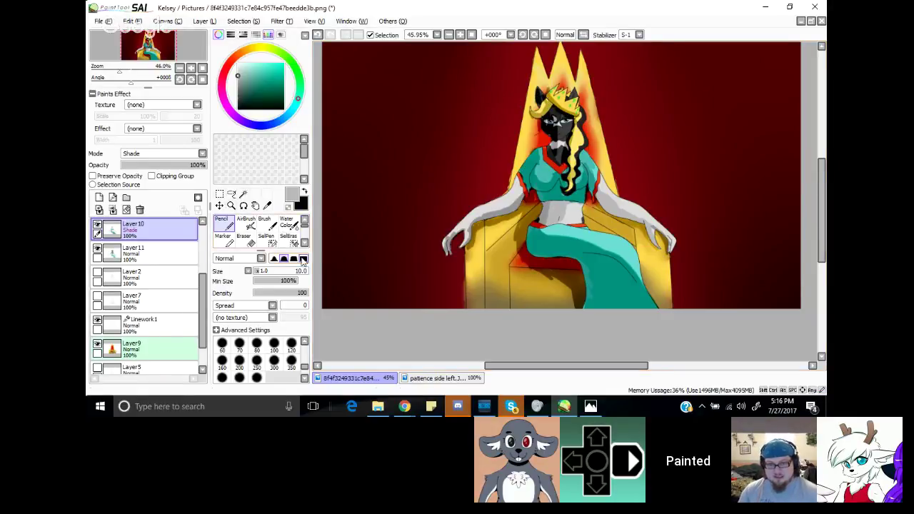
Step: Soften the shading on the character and the throne with the size 41 Blur brush
scroll(301, 242, "down", 3)
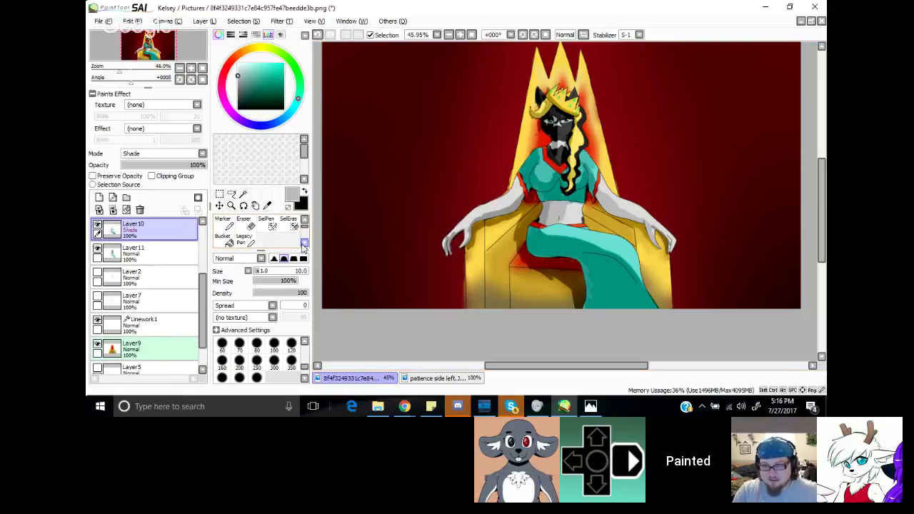
left_click(294, 241)
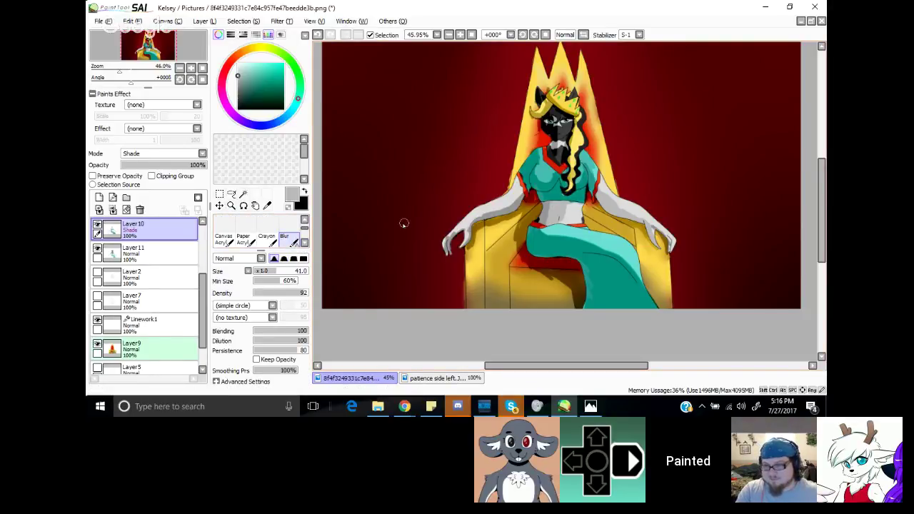
left_click_drag(546, 275, 540, 274)
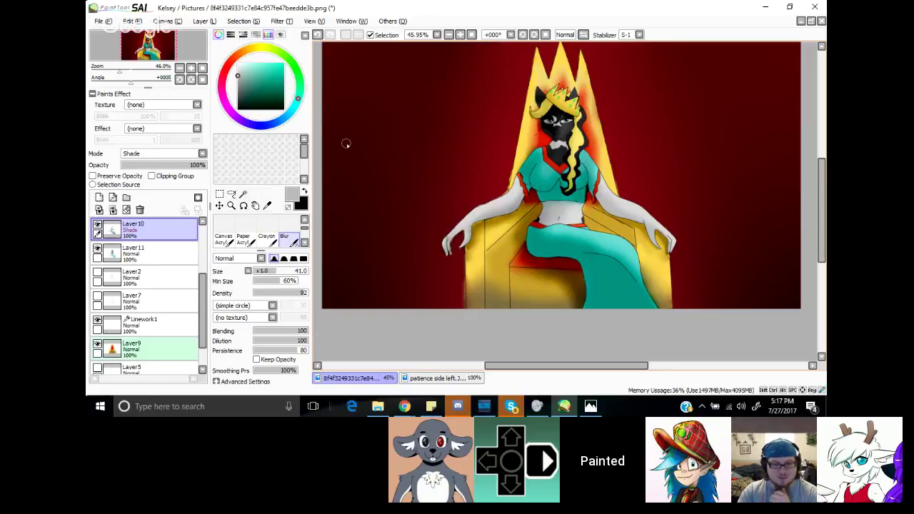
Step: Darken the grey slightly and add a second round of shading to the midriff, arms and hands with the size 10 Pencil
left_click_drag(243, 85, 236, 79)
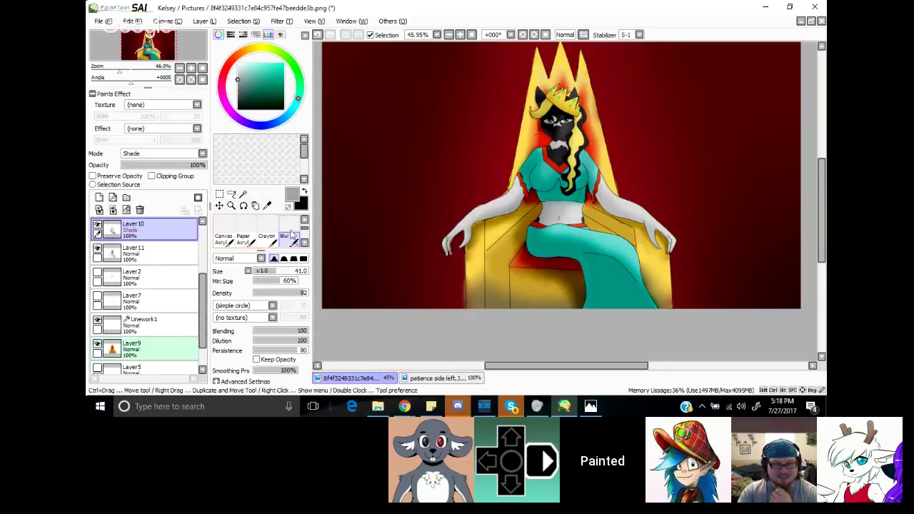
scroll(305, 227, "up", 2)
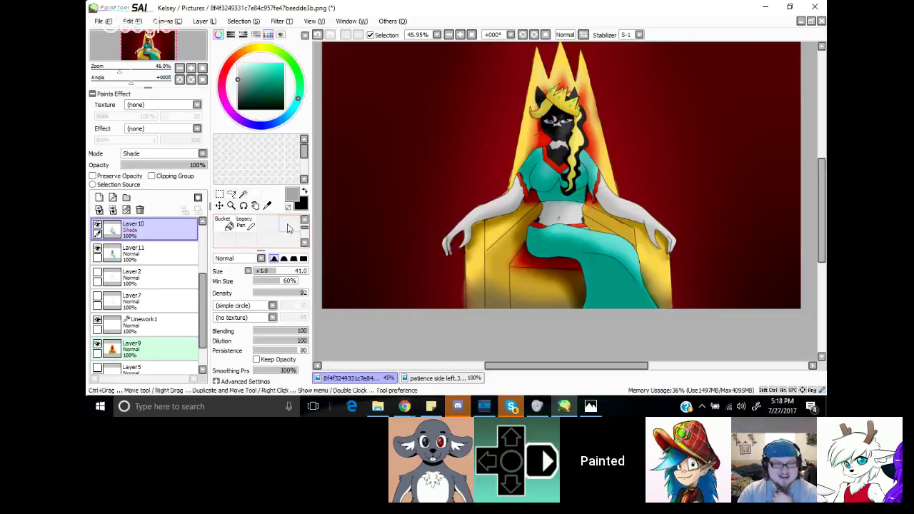
left_click(224, 223)
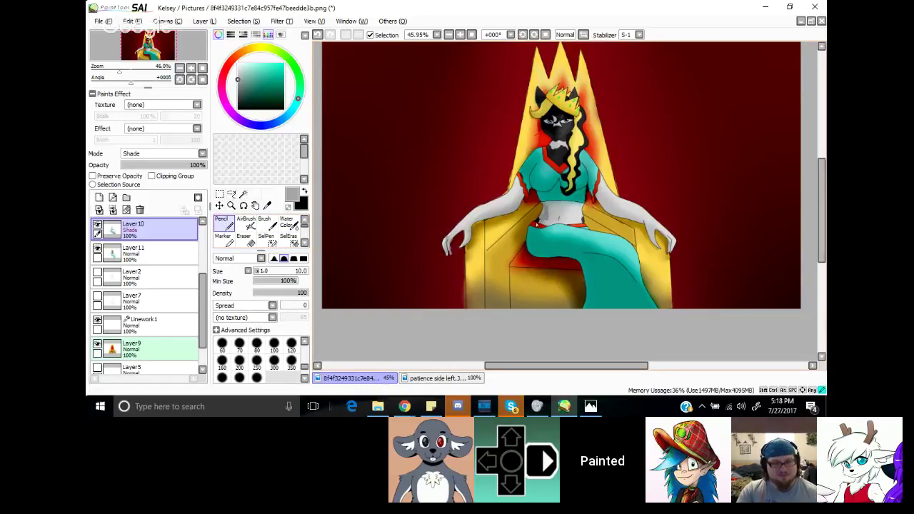
left_click_drag(536, 224, 562, 215)
left_click_drag(557, 204, 557, 214)
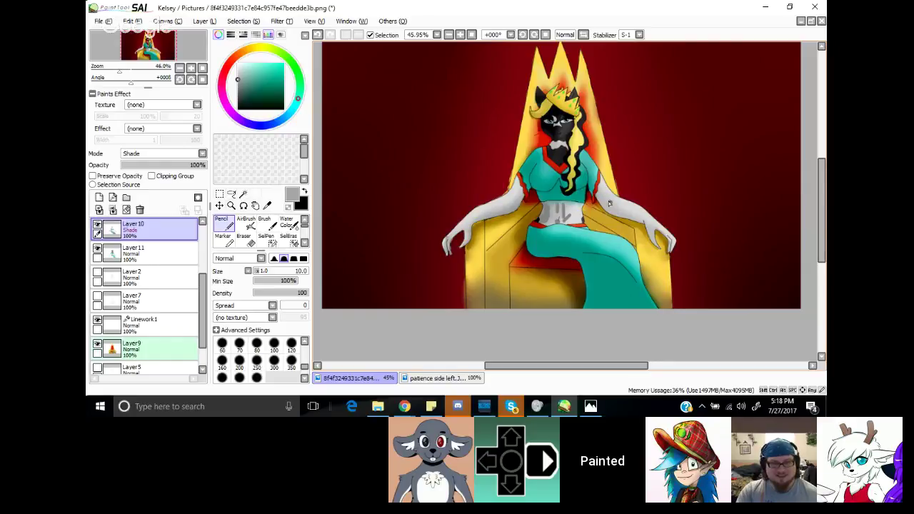
left_click_drag(609, 204, 600, 197)
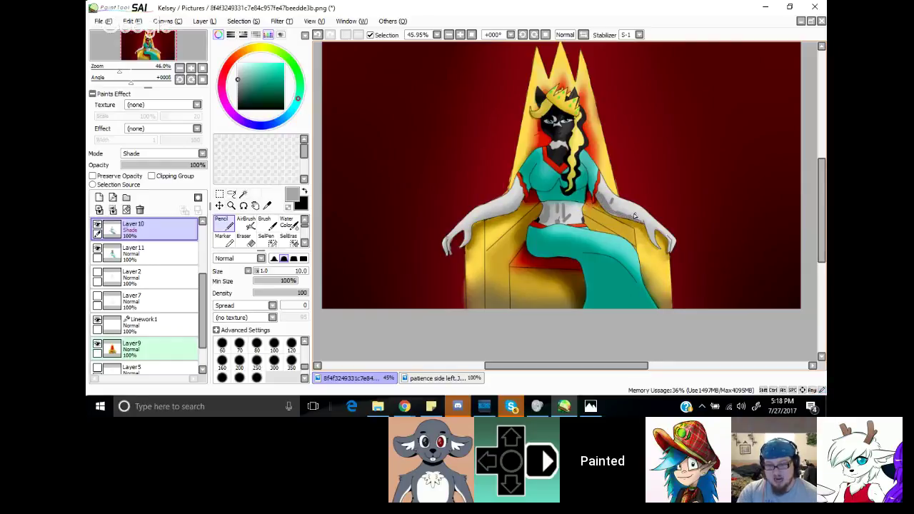
left_click_drag(636, 218, 654, 247)
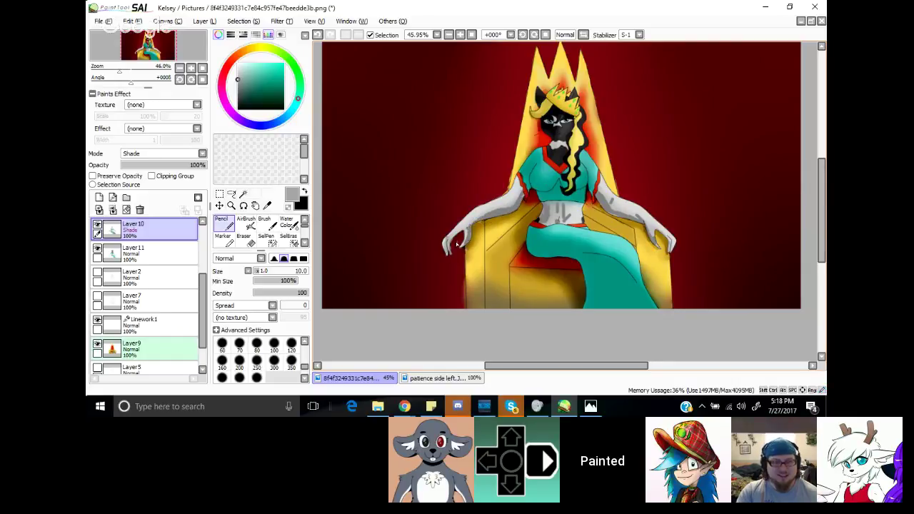
Step: Finish the grey hand shading, and switch to white to lighten the face marking, cheek and brow with the size 10 Pencil
left_click_drag(451, 237, 463, 230)
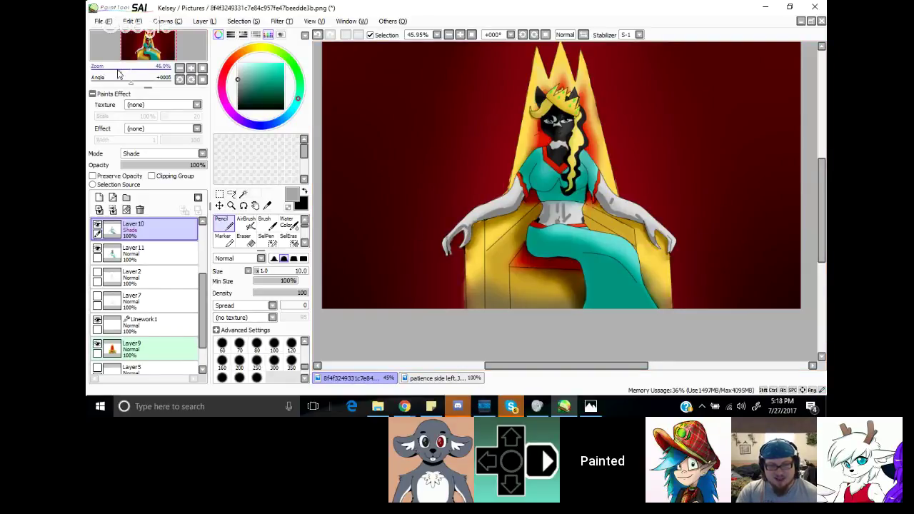
left_click_drag(118, 70, 140, 72)
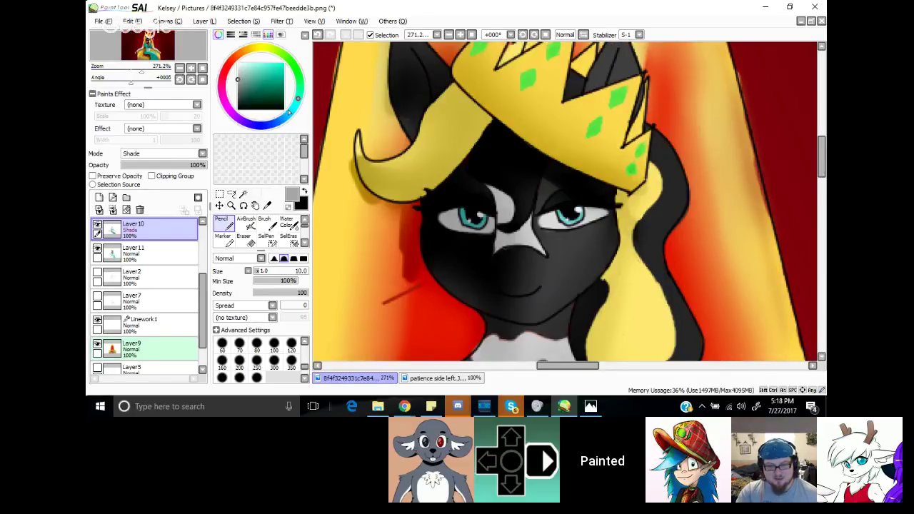
left_click_drag(241, 70, 238, 63)
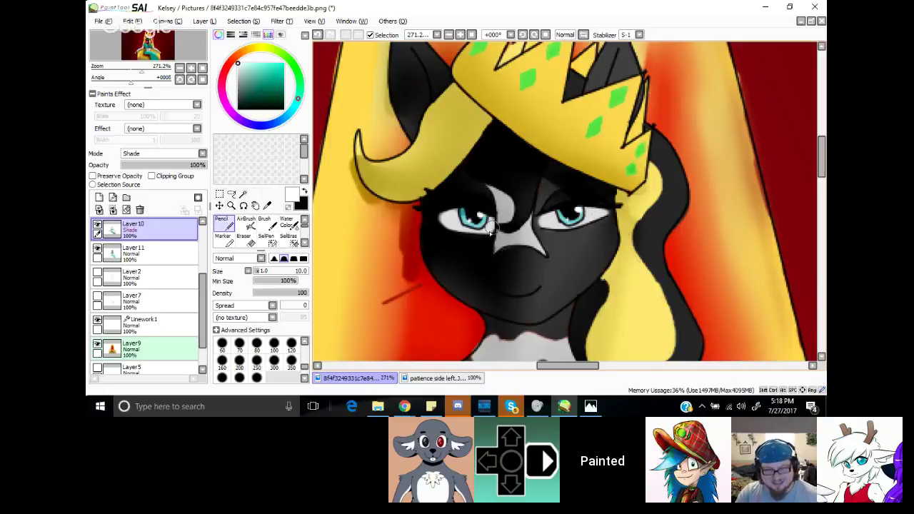
mouse_move(491, 227)
left_mouse_down()
mouse_move(523, 220)
mouse_move(534, 238)
mouse_move(506, 237)
left_mouse_up()
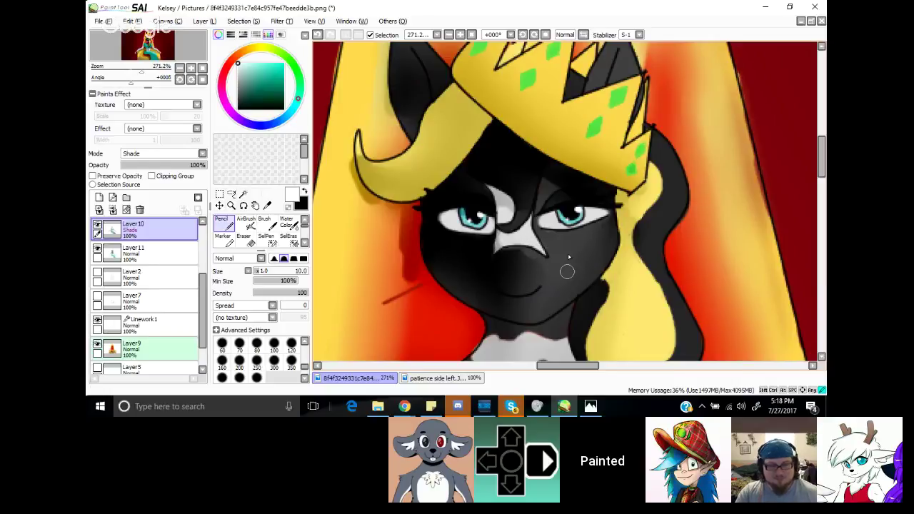
mouse_move(567, 271)
left_mouse_down()
mouse_move(534, 299)
mouse_move(518, 257)
mouse_move(518, 315)
mouse_move(555, 306)
mouse_move(584, 281)
left_mouse_up()
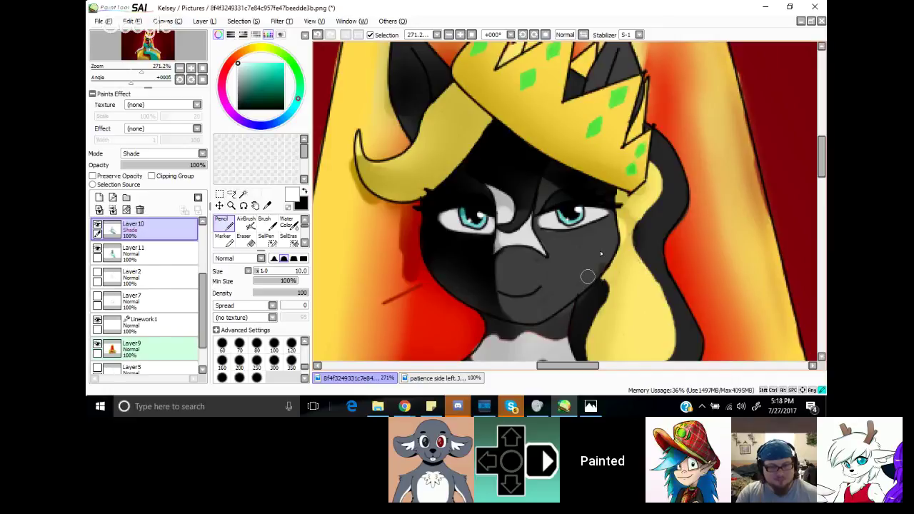
mouse_move(596, 223)
left_mouse_down()
mouse_move(570, 175)
mouse_move(595, 180)
mouse_move(598, 187)
mouse_move(538, 169)
mouse_move(530, 195)
mouse_move(557, 207)
mouse_move(581, 198)
left_mouse_up()
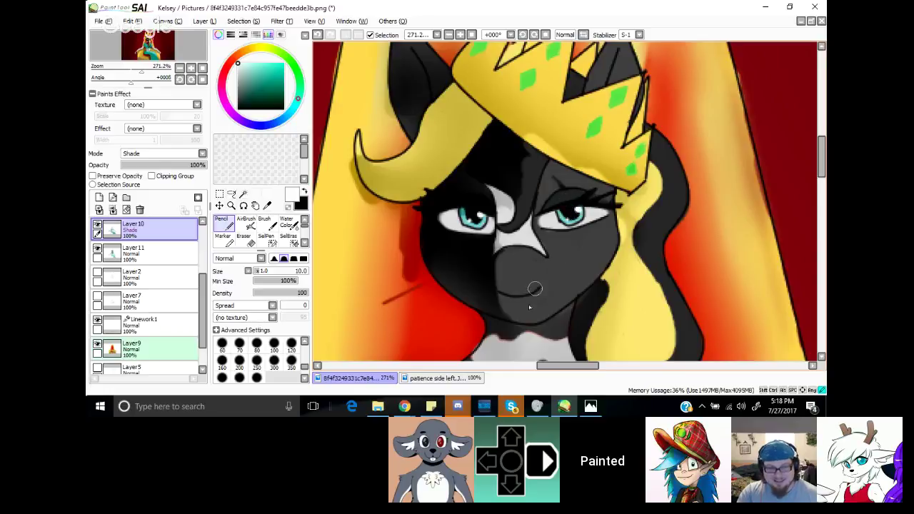
Step: Blend the light and shadow areas on the face and around the hair with the size 41 Blur brush
scroll(272, 235, "down", 3)
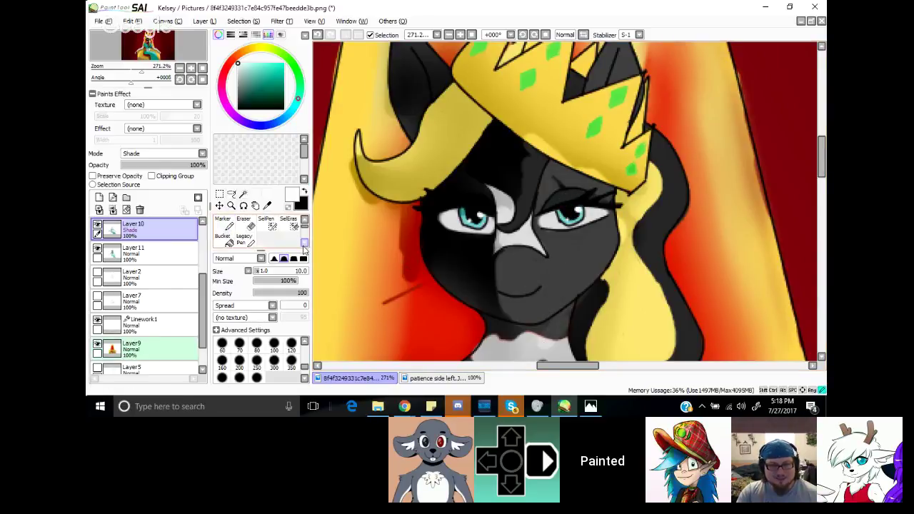
left_click(292, 242)
mouse_move(508, 311)
left_mouse_down()
mouse_move(482, 279)
mouse_move(504, 178)
mouse_move(591, 168)
left_mouse_up()
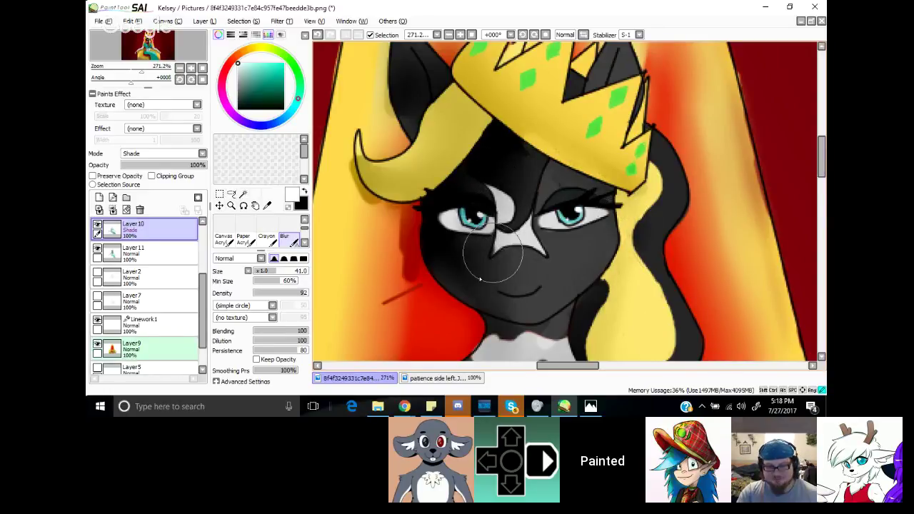
mouse_move(487, 305)
left_mouse_down()
mouse_move(409, 287)
mouse_move(378, 184)
mouse_move(389, 185)
mouse_move(363, 226)
left_mouse_up()
mouse_move(567, 205)
left_mouse_down()
mouse_move(519, 142)
mouse_move(497, 93)
mouse_move(608, 169)
left_mouse_up()
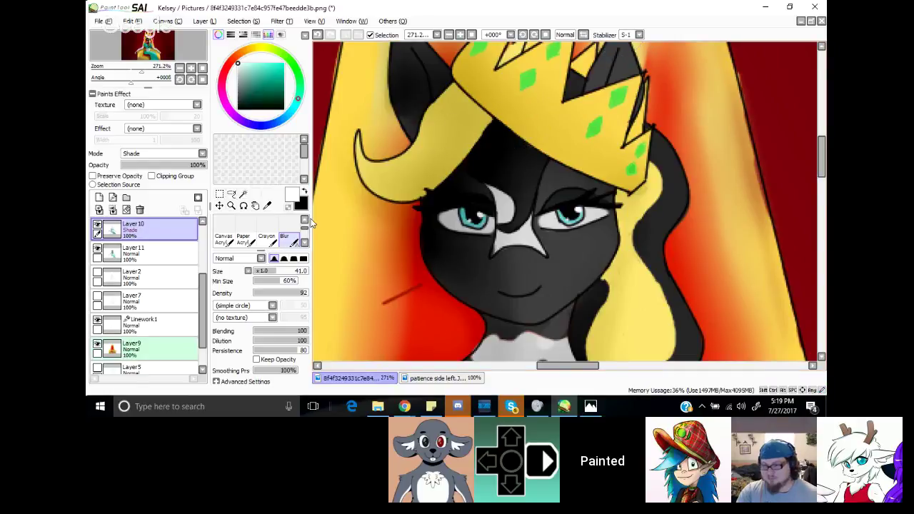
Step: Sample the crown's yellow and shade the crown's lower band, edges and inner points with the size 10 Pencil
left_click(266, 205)
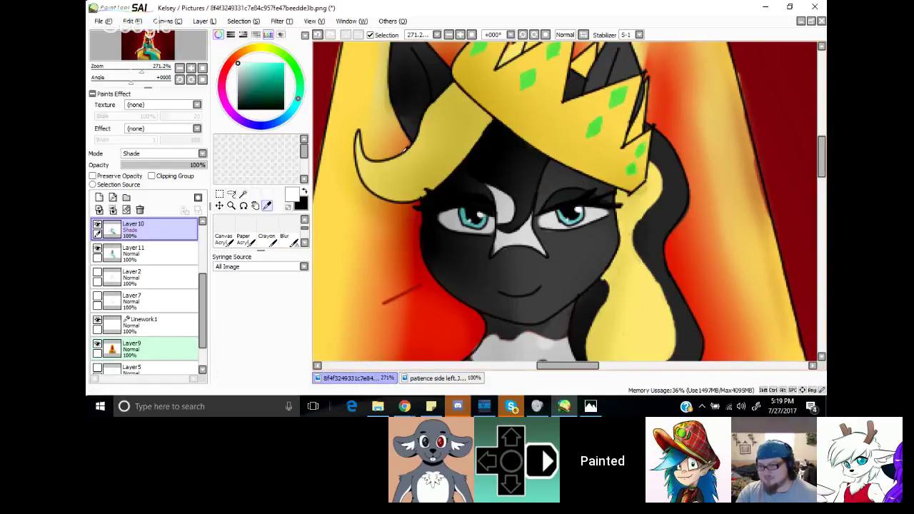
left_click(547, 127)
scroll(301, 227, "up", 2)
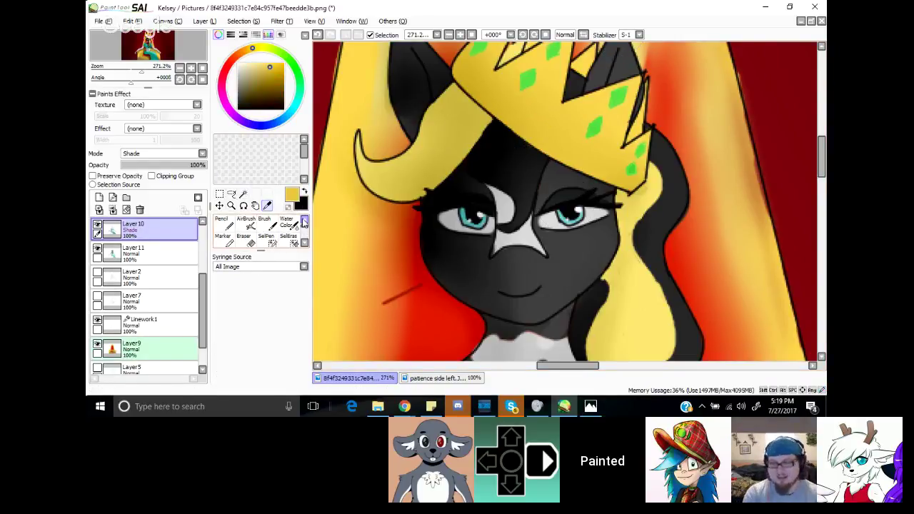
left_click(223, 223)
mouse_move(471, 72)
left_mouse_down()
mouse_move(465, 66)
mouse_move(519, 127)
mouse_move(600, 175)
left_mouse_up()
left_click(673, 198)
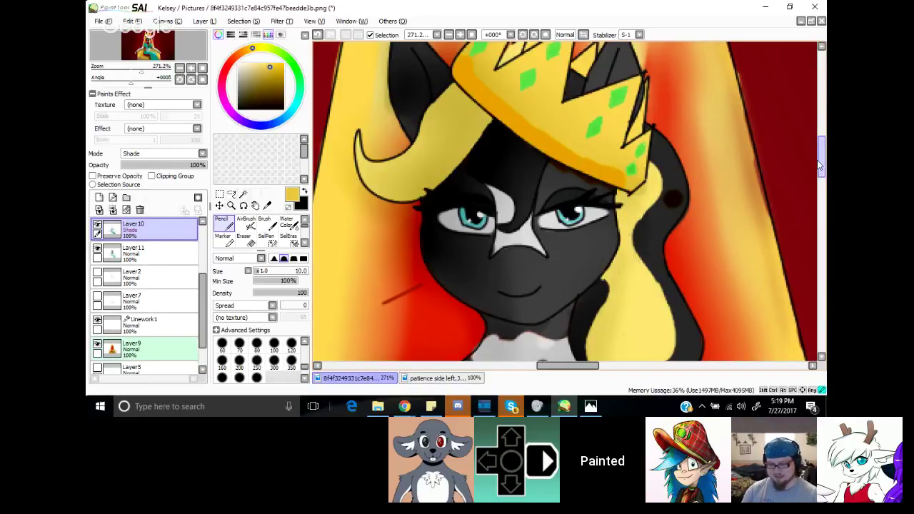
left_click_drag(820, 165, 819, 151)
left_click_drag(494, 178, 562, 142)
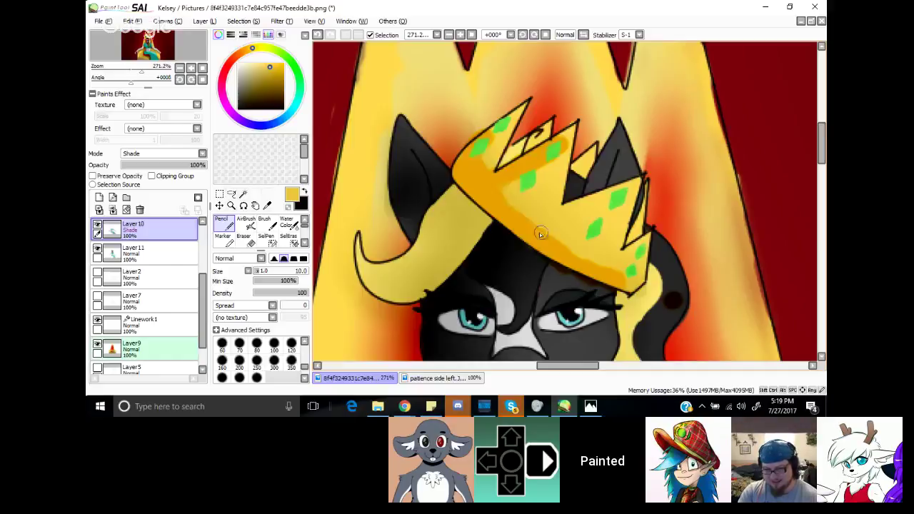
mouse_move(593, 148)
left_mouse_down()
mouse_move(578, 167)
mouse_move(634, 195)
mouse_move(642, 187)
mouse_move(632, 232)
left_mouse_up()
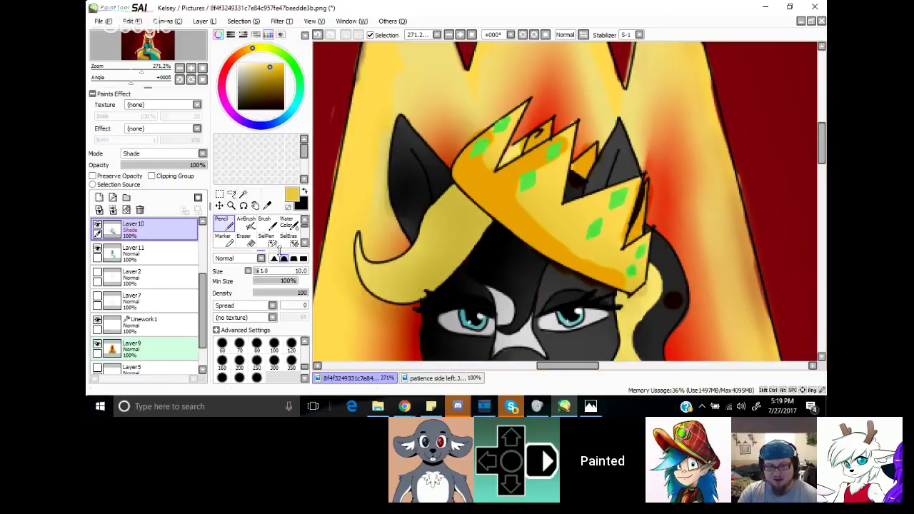
Step: Soften the shading on the crown with the size 41 Blur brush
left_click(303, 244)
left_click(304, 245)
left_click(286, 239)
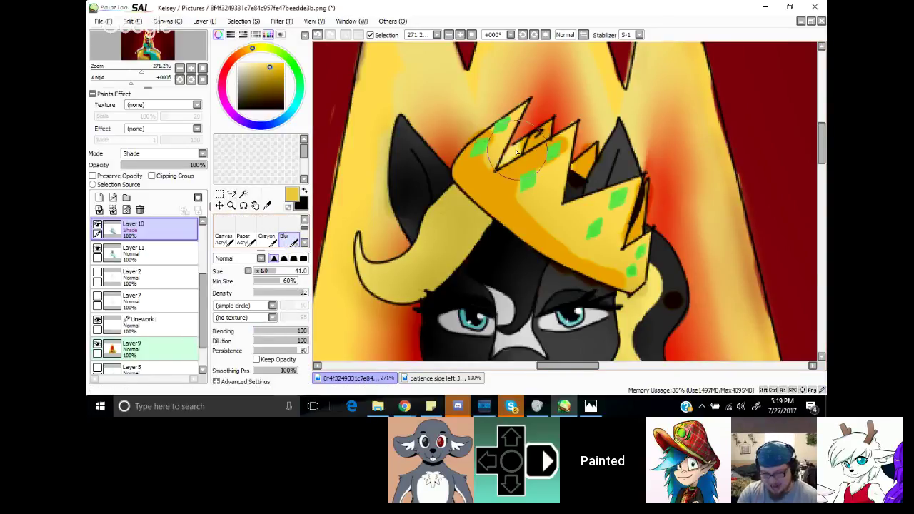
mouse_move(488, 173)
left_mouse_down()
mouse_move(639, 273)
mouse_move(532, 189)
mouse_move(561, 163)
mouse_move(600, 150)
mouse_move(655, 184)
mouse_move(635, 227)
mouse_move(638, 179)
mouse_move(605, 235)
left_mouse_up()
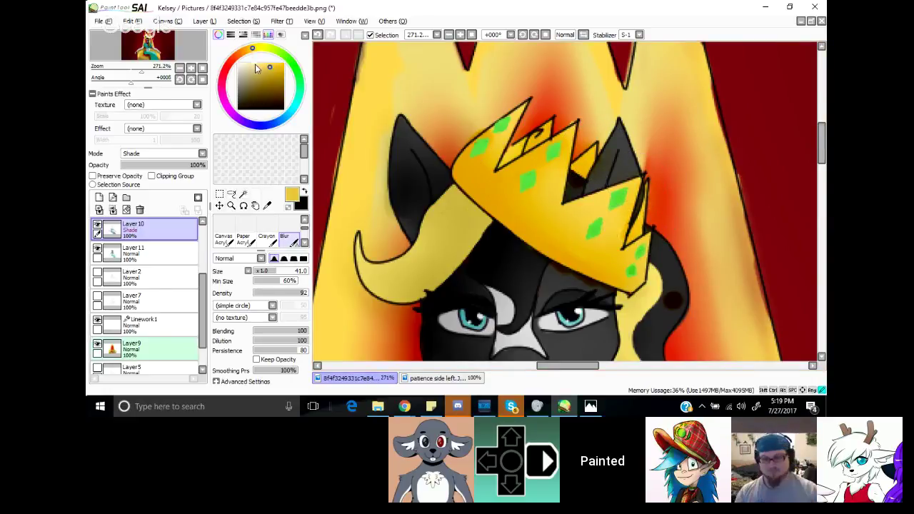
Step: Lighten the colour through cream to white and paint highlights around the crown's green gems with the size 10 Pencil
left_click_drag(255, 67, 257, 62)
key("n")
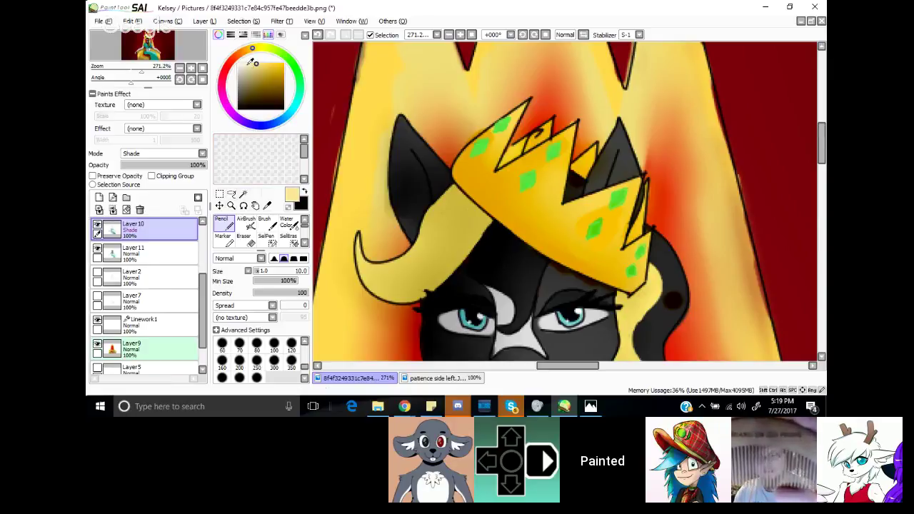
left_click(242, 63)
left_click_drag(618, 215, 604, 213)
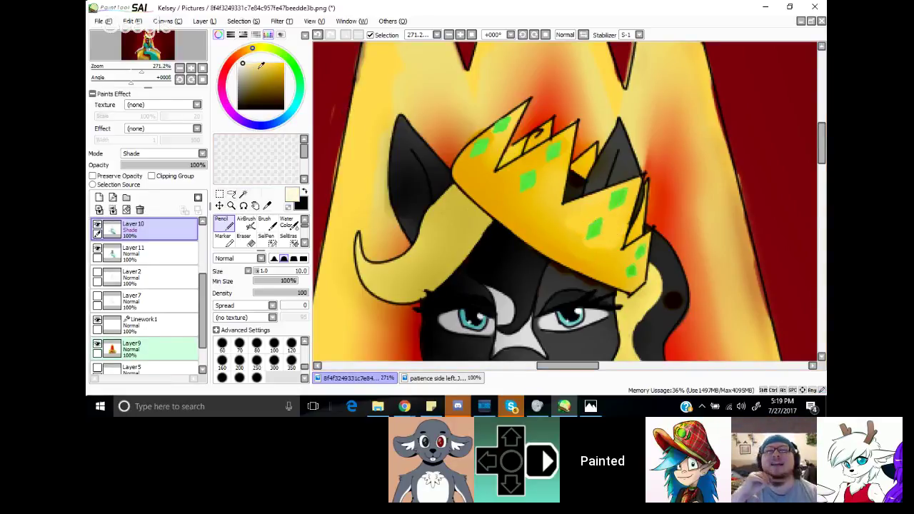
left_click(238, 63)
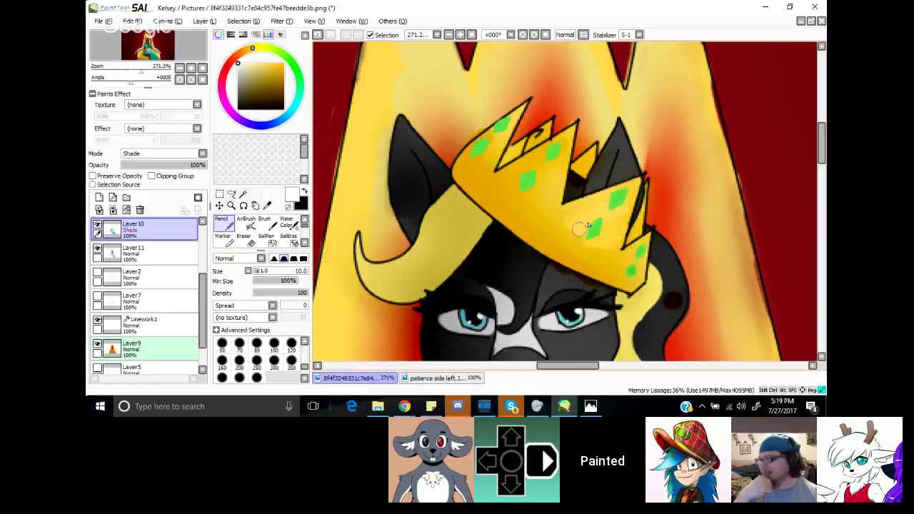
mouse_move(579, 229)
left_mouse_down()
mouse_move(608, 219)
mouse_move(586, 236)
mouse_move(558, 217)
left_mouse_up()
left_click_drag(553, 149, 510, 193)
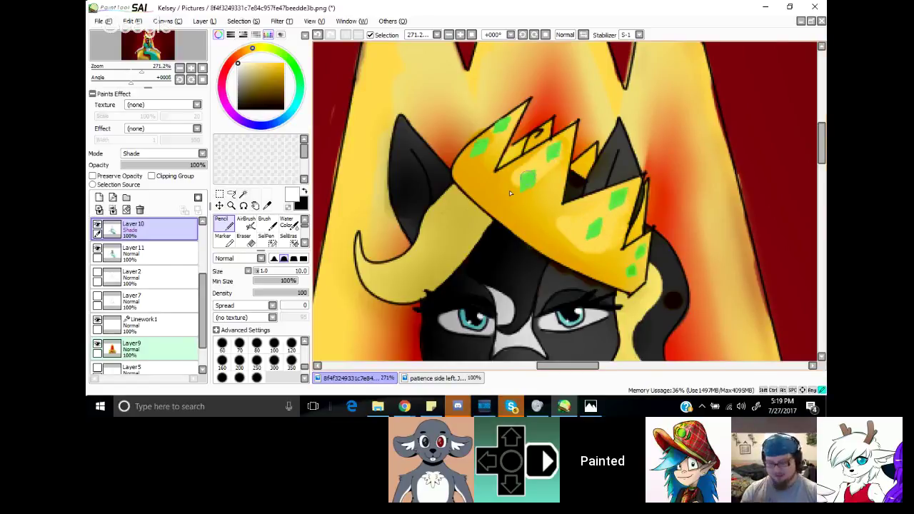
mouse_move(544, 163)
left_mouse_down()
mouse_move(534, 193)
mouse_move(515, 198)
mouse_move(508, 180)
left_mouse_up()
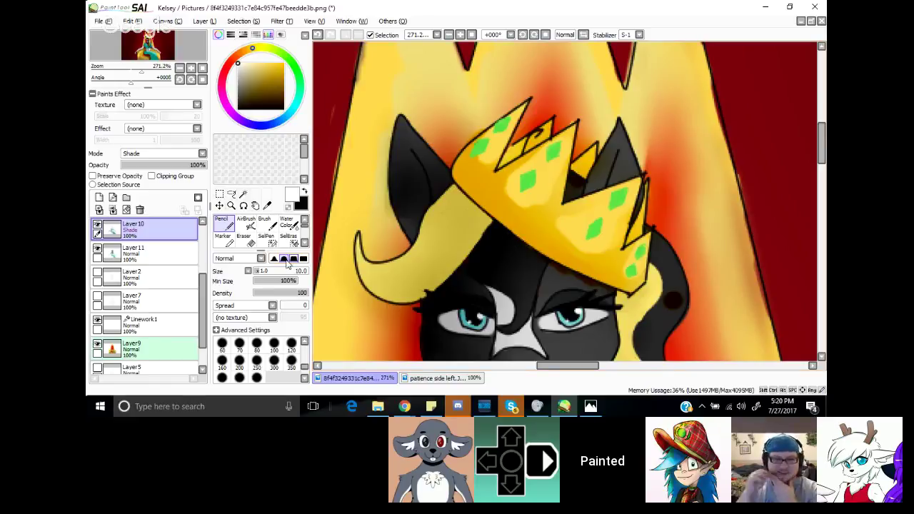
Step: Soften the crown's highlights and the grey shading on the midriff, arms and hands with the size 41 Blur brush
scroll(278, 244, "down", 3)
scroll(298, 247, "up", 2)
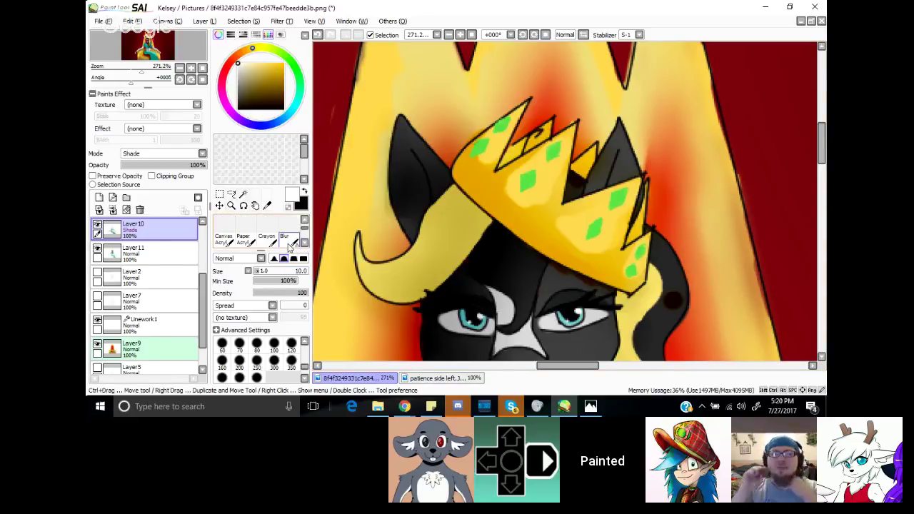
left_click(289, 241)
mouse_move(530, 191)
left_mouse_down()
mouse_move(493, 127)
mouse_move(477, 189)
mouse_move(524, 204)
mouse_move(499, 187)
mouse_move(588, 266)
mouse_move(593, 261)
mouse_move(553, 211)
mouse_move(644, 302)
mouse_move(611, 289)
mouse_move(613, 253)
mouse_move(598, 223)
left_mouse_up()
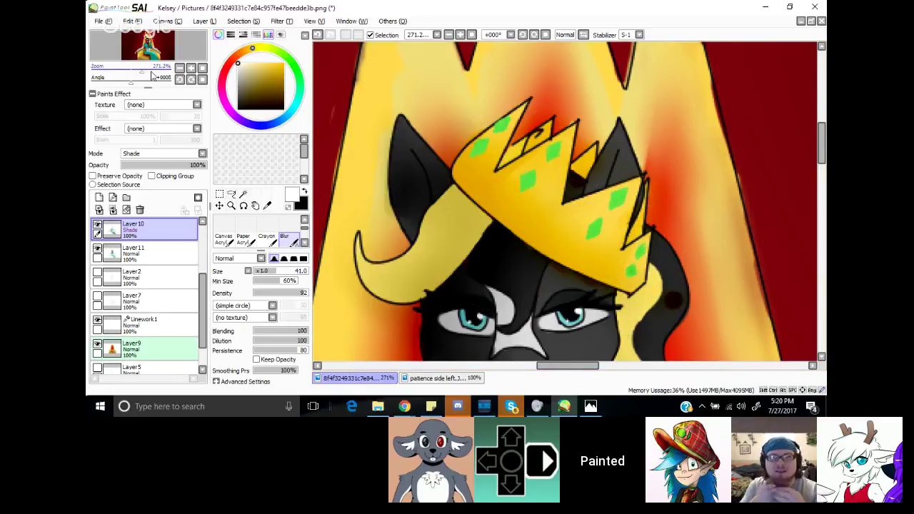
left_click_drag(150, 73, 126, 73)
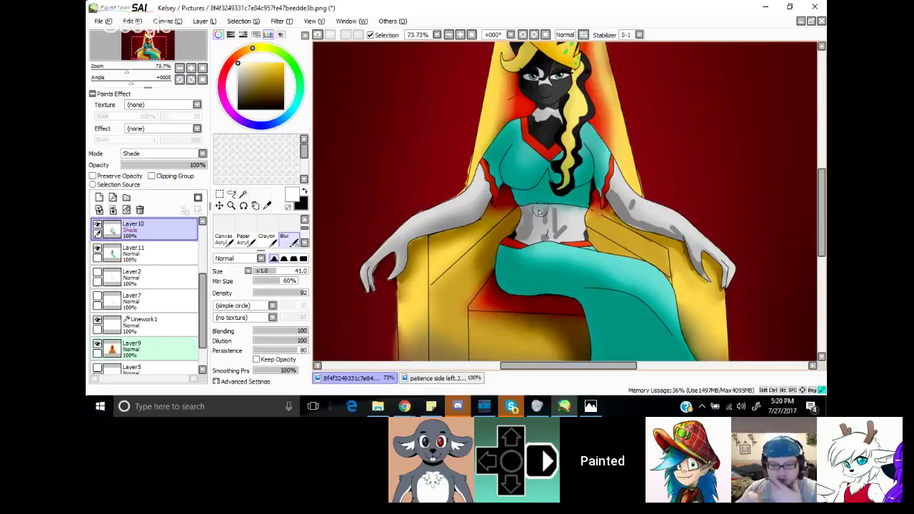
mouse_move(534, 211)
left_mouse_down()
mouse_move(548, 230)
mouse_move(568, 227)
mouse_move(518, 256)
left_mouse_up()
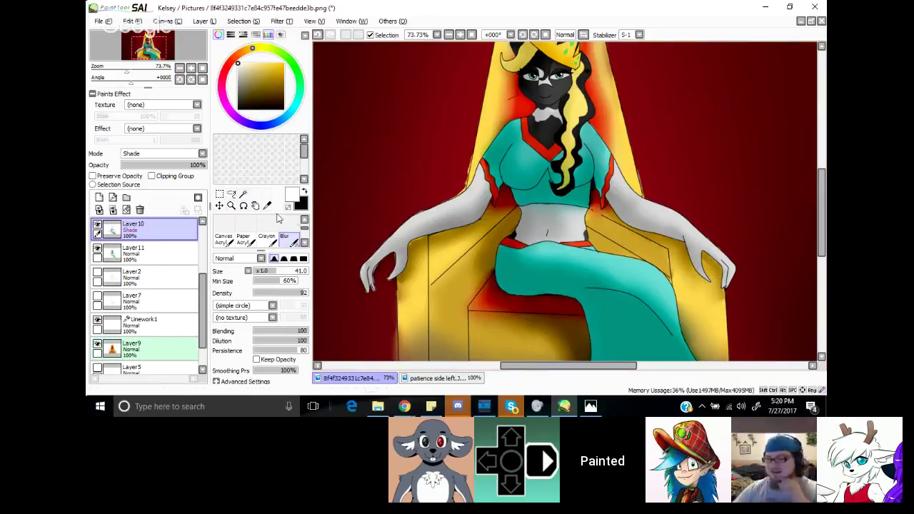
Step: Paint white highlights on the midriff and the teal top's chest, centre and shoulder with the size 10 Pencil
left_click_drag(303, 227, 303, 218)
left_click(224, 224)
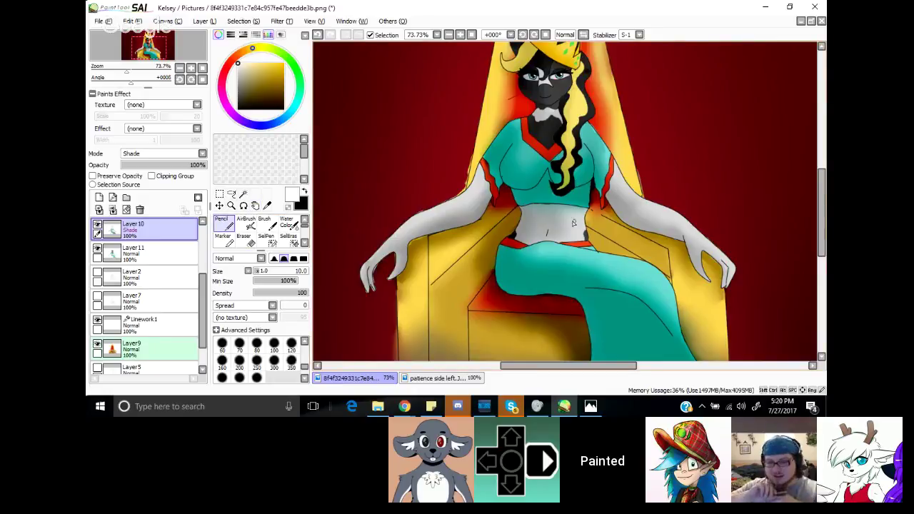
mouse_move(551, 229)
left_mouse_down()
mouse_move(544, 208)
mouse_move(526, 242)
mouse_move(542, 176)
mouse_move(543, 209)
mouse_move(548, 191)
mouse_move(564, 214)
left_mouse_up()
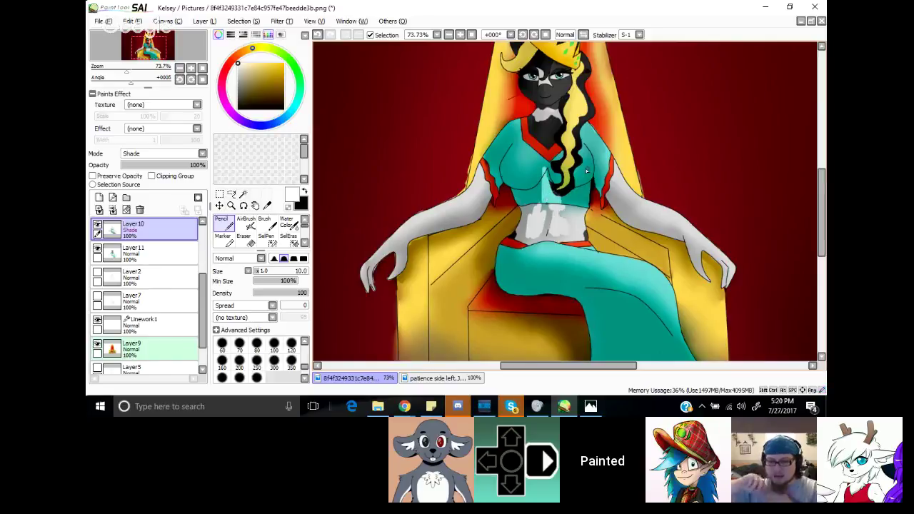
left_click_drag(585, 163, 576, 174)
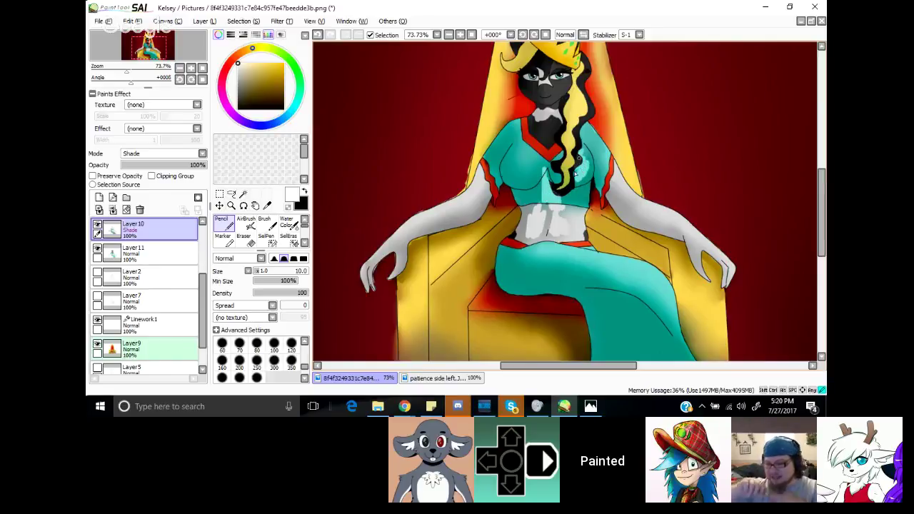
left_click_drag(586, 130, 609, 167)
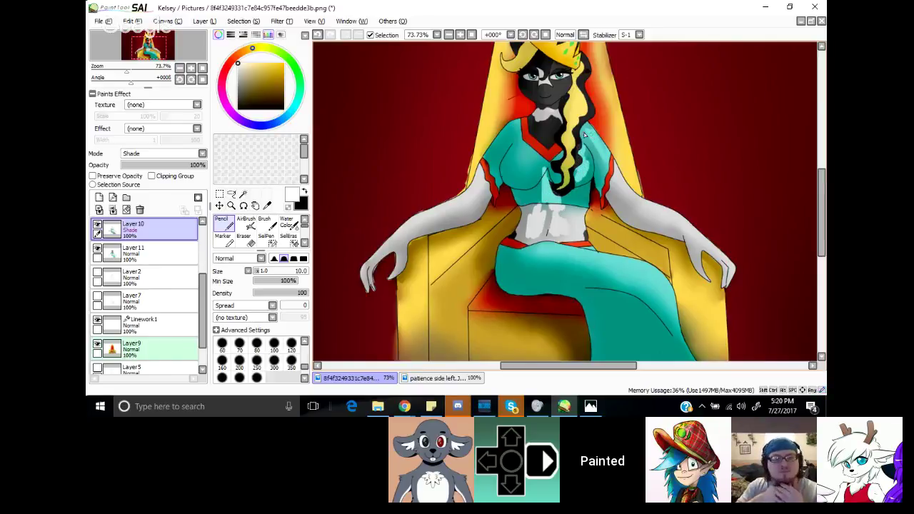
mouse_move(520, 147)
left_mouse_down()
mouse_move(516, 164)
mouse_move(532, 163)
mouse_move(529, 175)
mouse_move(520, 160)
left_mouse_up()
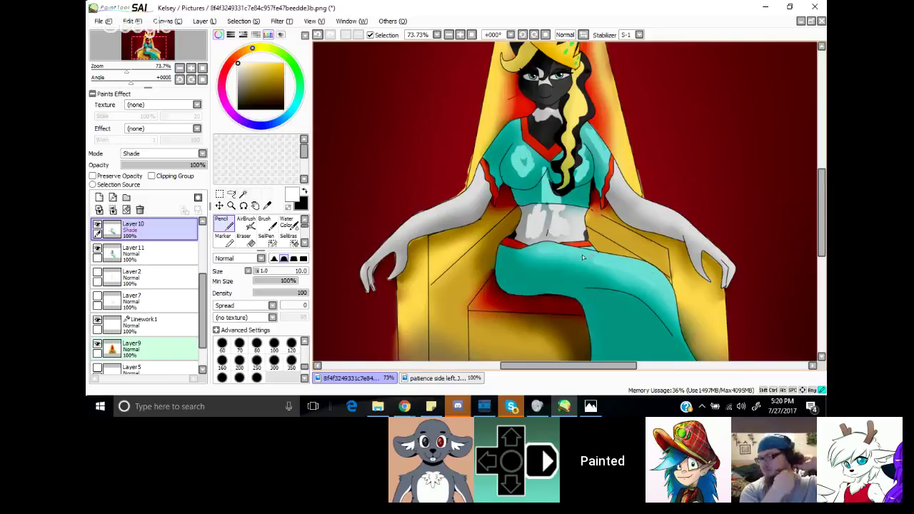
Step: Paint white highlights along the thigh and outer edge of the teal skirt with the size 10 Pencil
mouse_move(540, 258)
left_mouse_down()
mouse_move(502, 259)
mouse_move(559, 255)
mouse_move(612, 274)
left_mouse_up()
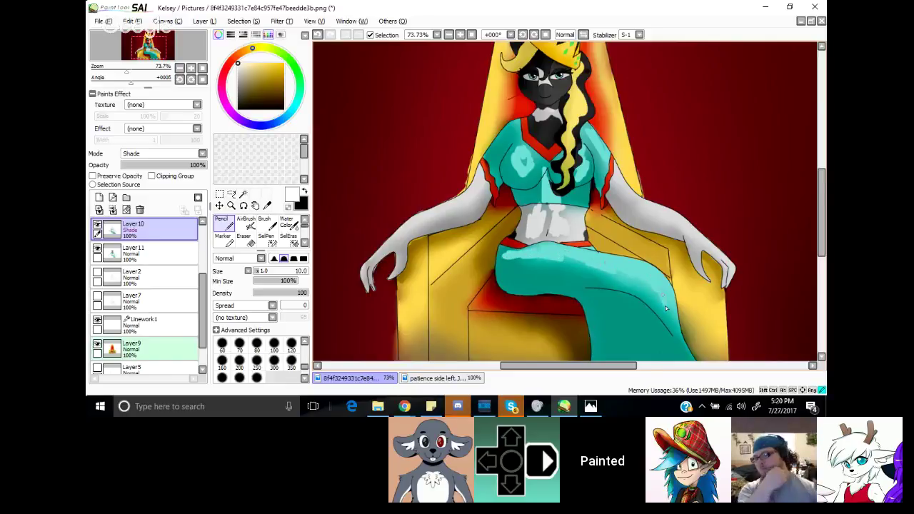
left_click_drag(666, 300, 682, 354)
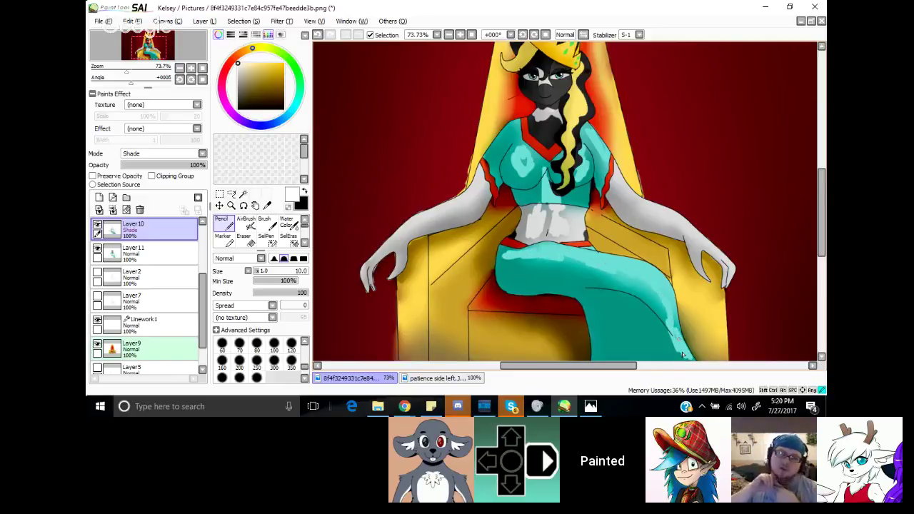
mouse_move(664, 305)
left_mouse_down()
mouse_move(634, 281)
mouse_move(507, 247)
left_mouse_up()
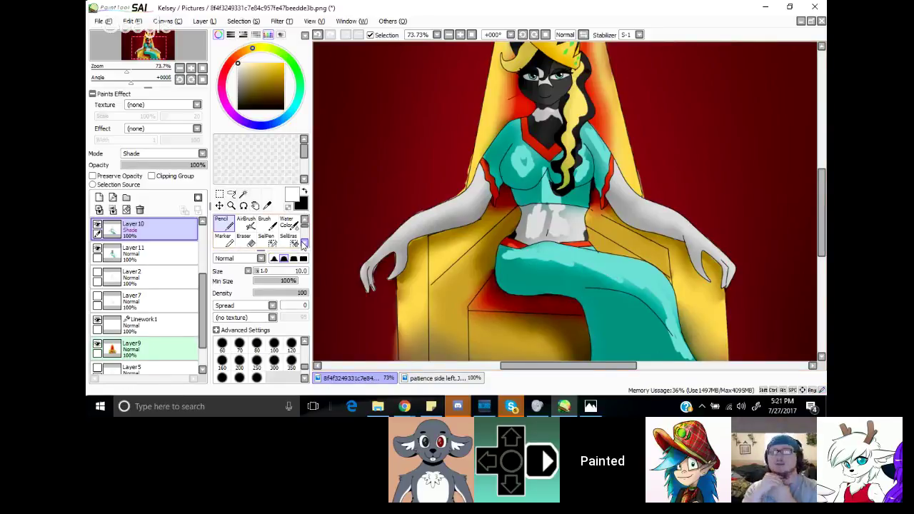
Step: Smooth the white highlights on the teal top, midriff and skirt with the size 41 Blur brush
left_click(305, 243)
left_click(305, 244)
left_click(289, 240)
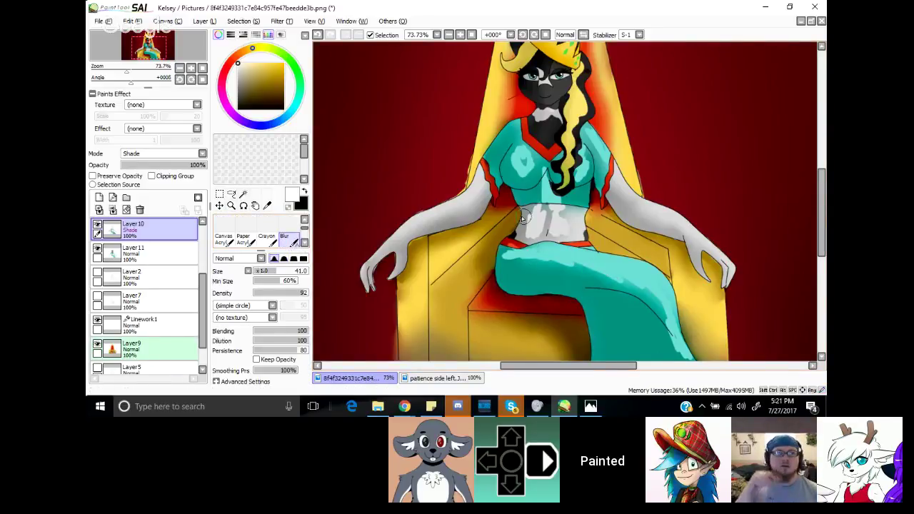
mouse_move(544, 218)
left_mouse_down()
mouse_move(515, 248)
mouse_move(539, 195)
mouse_move(537, 252)
mouse_move(569, 247)
mouse_move(549, 227)
mouse_move(538, 153)
mouse_move(528, 148)
mouse_move(517, 162)
mouse_move(519, 184)
mouse_move(531, 176)
mouse_move(510, 146)
mouse_move(496, 150)
mouse_move(550, 185)
mouse_move(589, 177)
mouse_move(573, 202)
mouse_move(591, 135)
left_mouse_up()
mouse_move(524, 252)
left_mouse_down()
mouse_move(575, 274)
mouse_move(579, 265)
mouse_move(545, 255)
left_mouse_up()
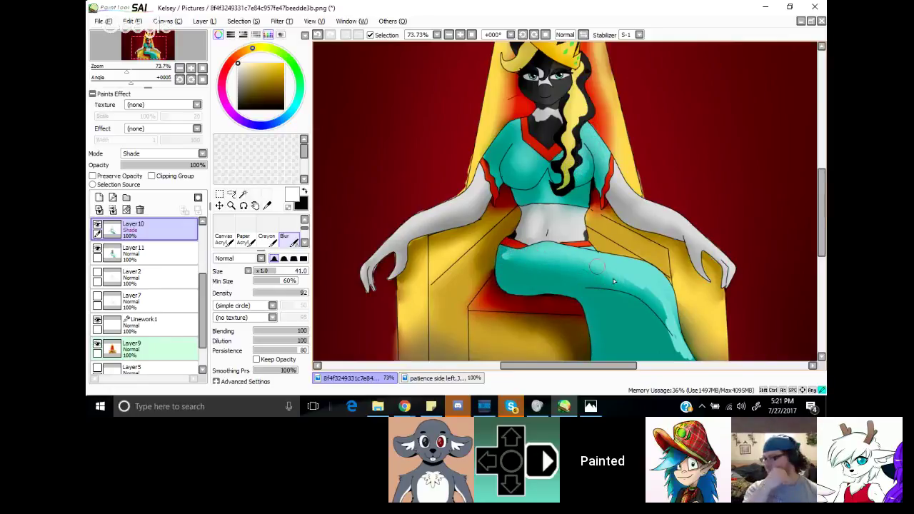
mouse_move(613, 281)
left_mouse_down()
mouse_move(642, 272)
mouse_move(663, 302)
mouse_move(668, 353)
mouse_move(664, 314)
mouse_move(683, 355)
left_mouse_up()
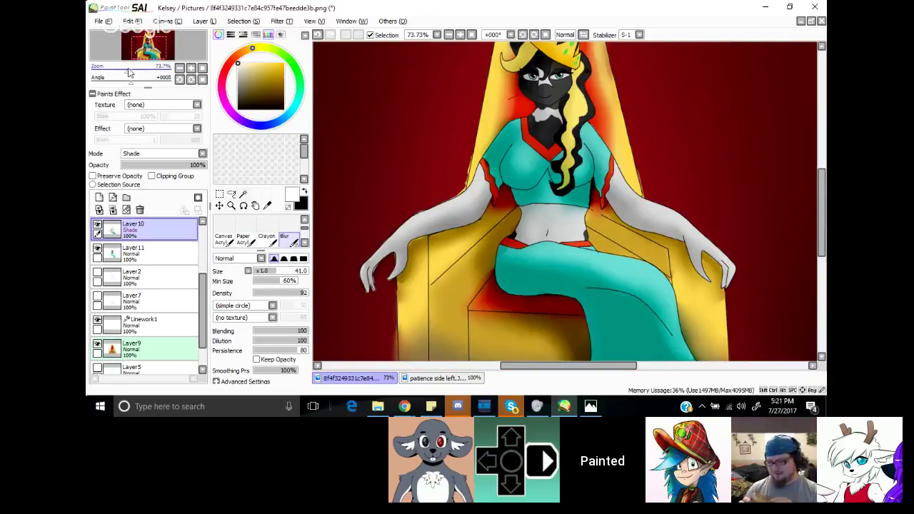
Step: Add a new layer above the Shade-mode Layer10 and set its blending mode to Luminosity
left_click_drag(128, 71, 145, 51)
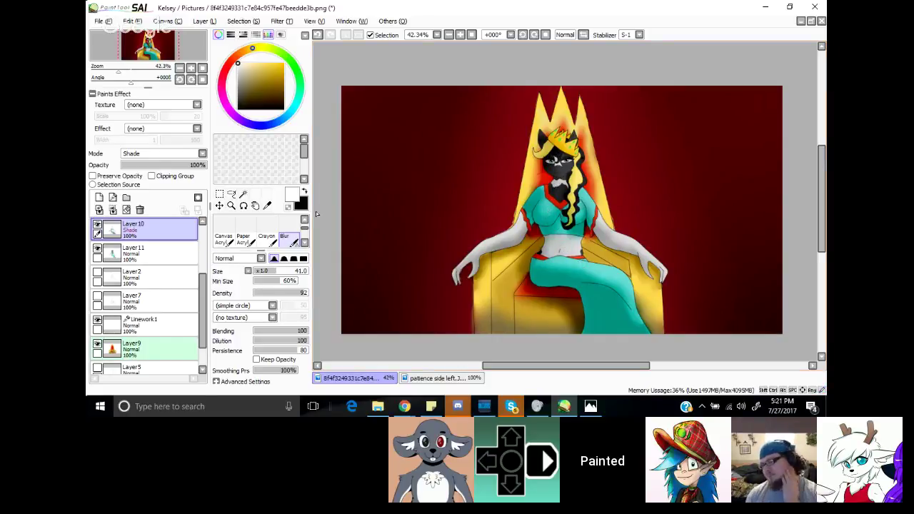
left_click(100, 198)
left_click(163, 153)
left_click(146, 204)
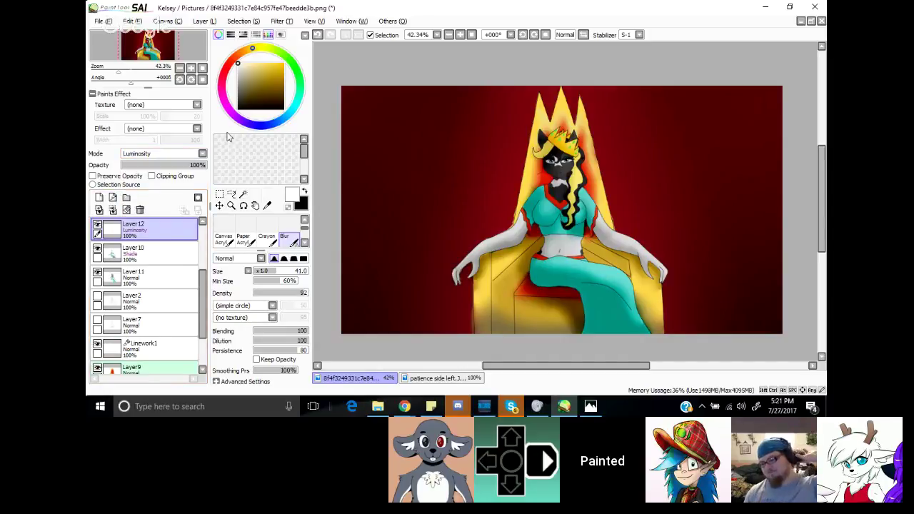
Step: Sample the skirt's light teal and paint glowing highlights on the top and skirt with the size 10 Pencil
left_click(267, 205)
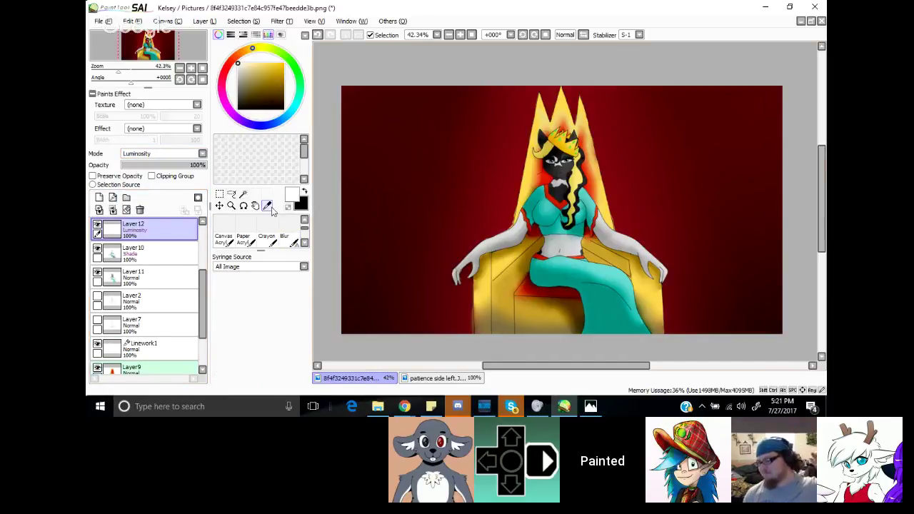
left_click(571, 262)
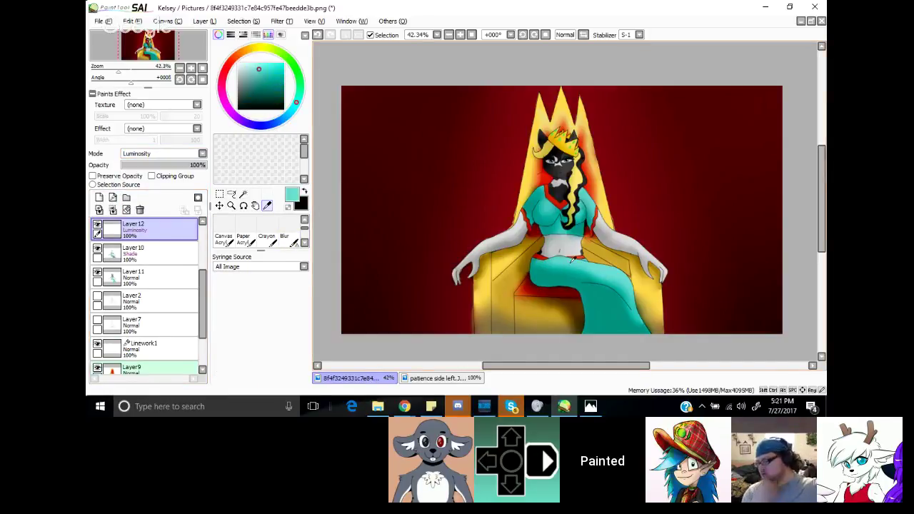
left_click(304, 220)
left_click(223, 221)
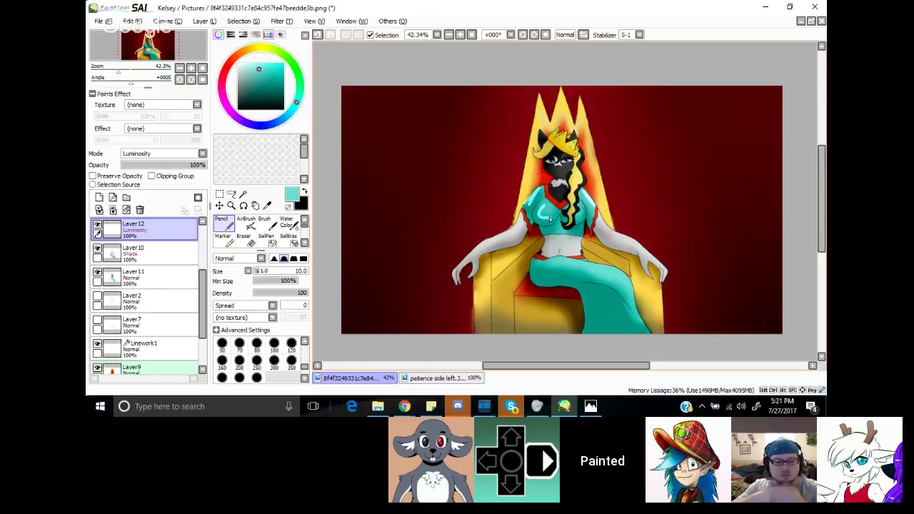
left_click_drag(573, 210, 579, 210)
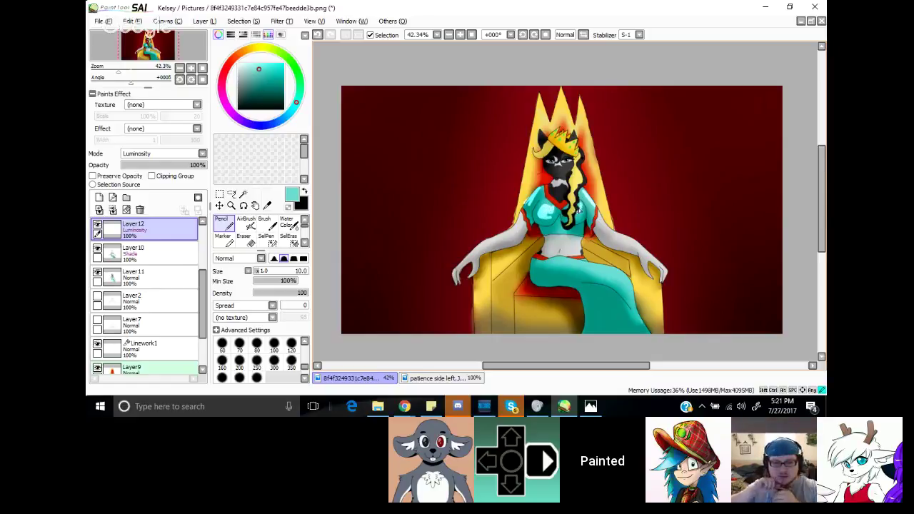
left_click_drag(631, 286, 559, 264)
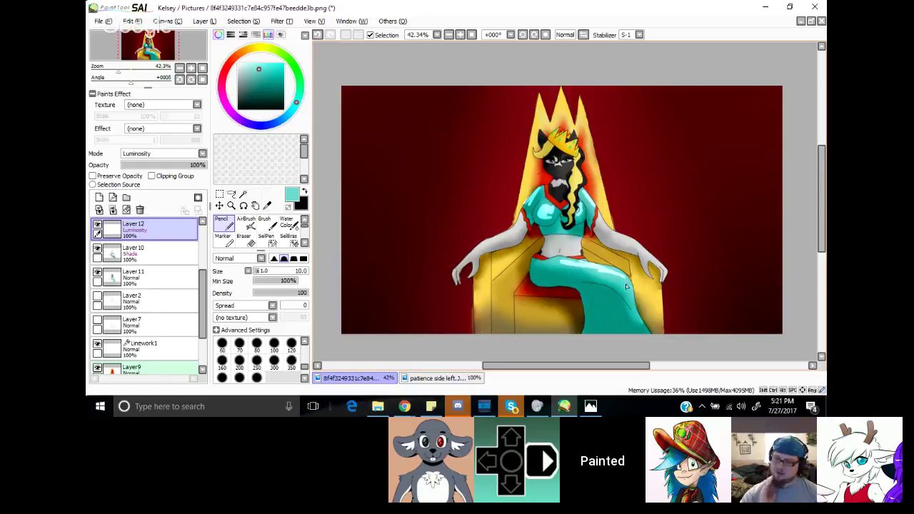
left_click_drag(625, 283, 625, 291)
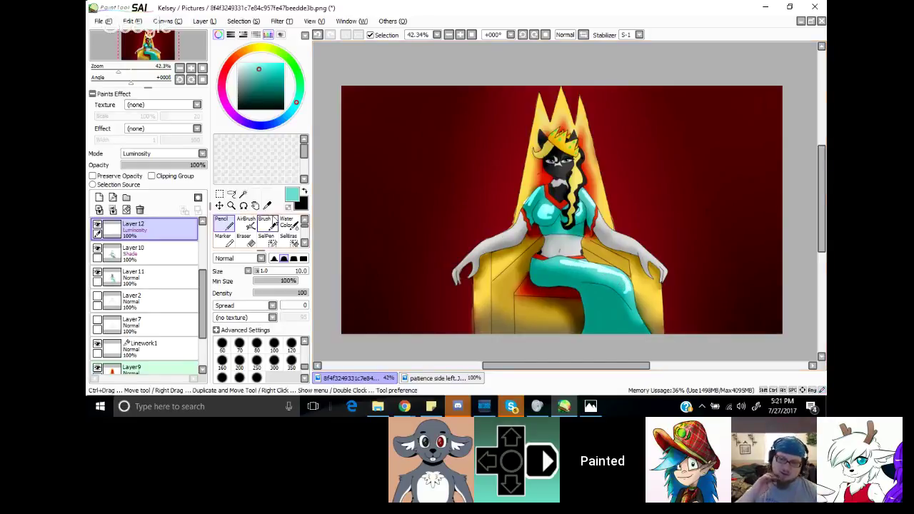
Step: Sample the arm's light grey and paint highlights along both arms and the midriff with the size 10 Pencil
left_click(267, 206)
left_click(487, 236)
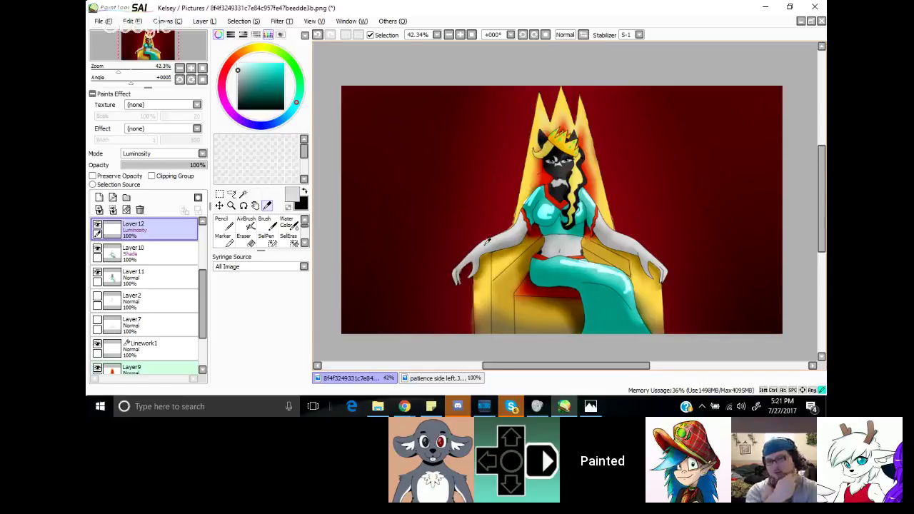
left_click(227, 226)
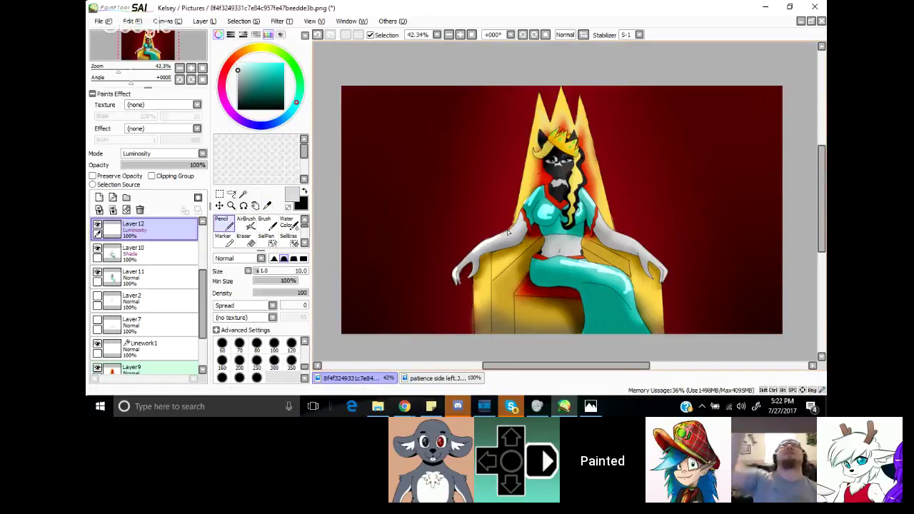
left_click_drag(597, 214, 610, 230)
left_click_drag(598, 221, 638, 244)
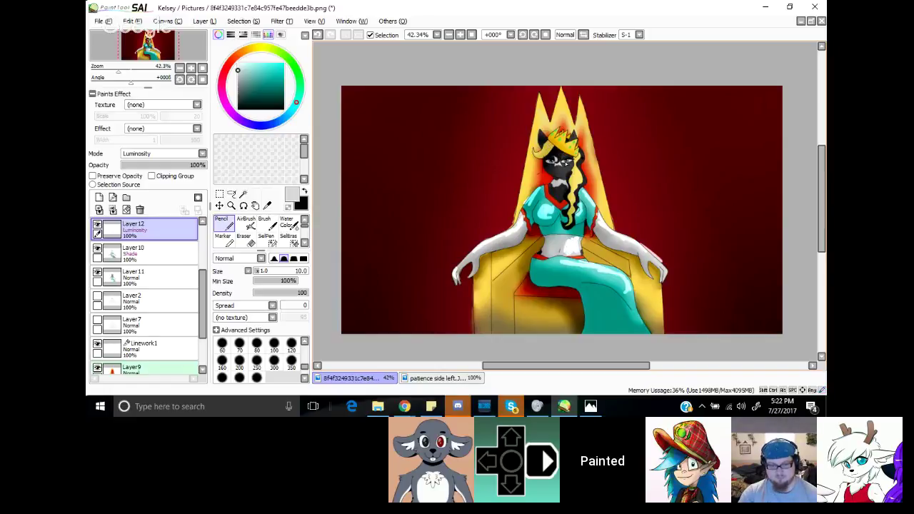
Step: Sample the face's dark grey and paint highlights on the dark head with the size 10 Pencil
left_click(267, 205)
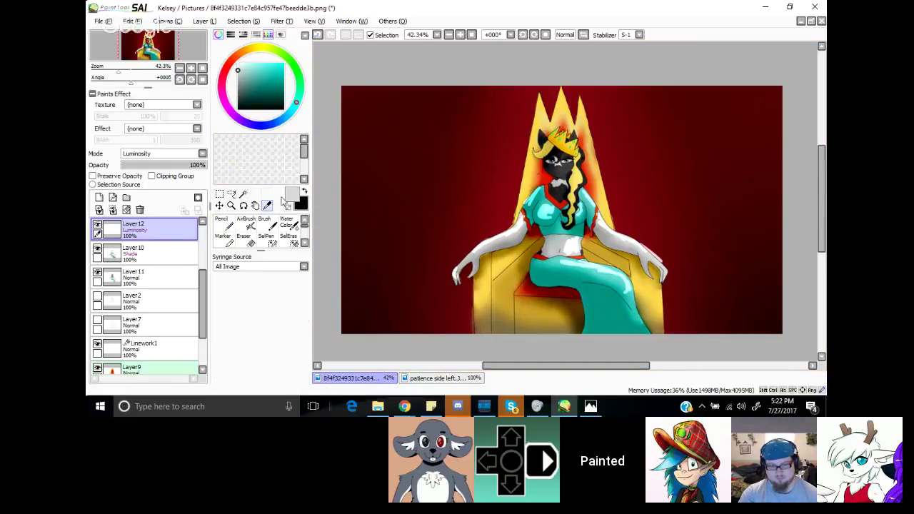
left_click(565, 165)
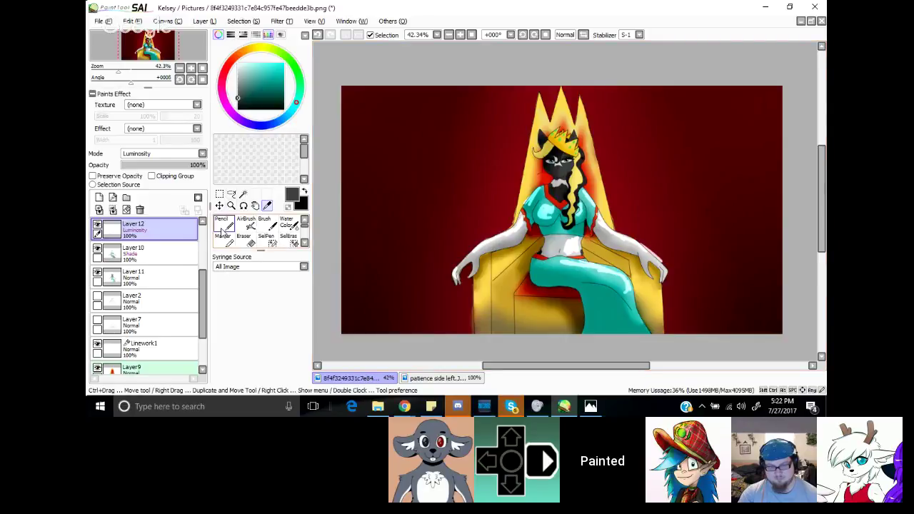
key("n")
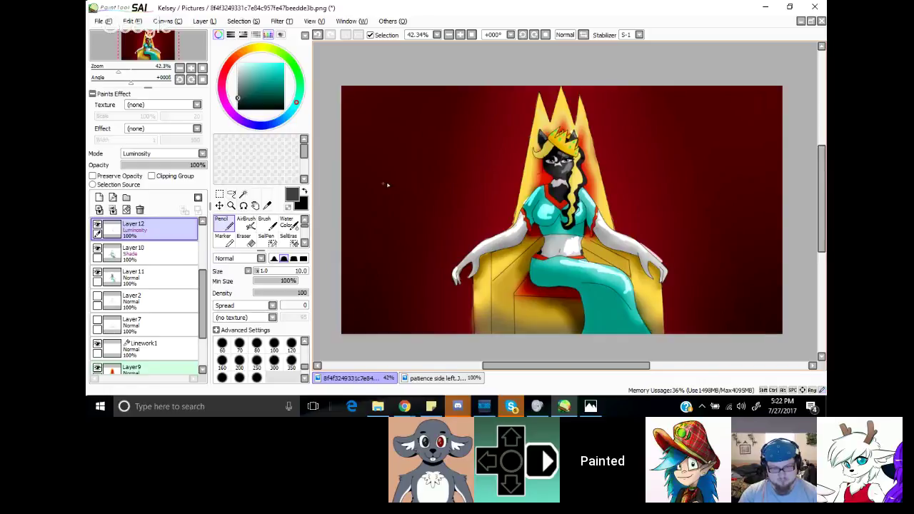
Step: Sample the hair's yellow and paint highlights down the long braid with the size 10 Pencil
left_click(268, 206)
left_click(590, 189)
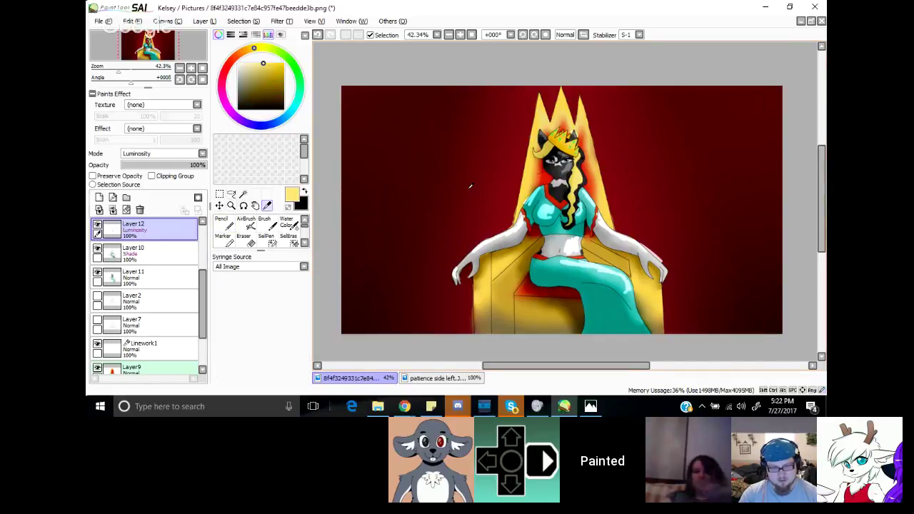
left_click(222, 222)
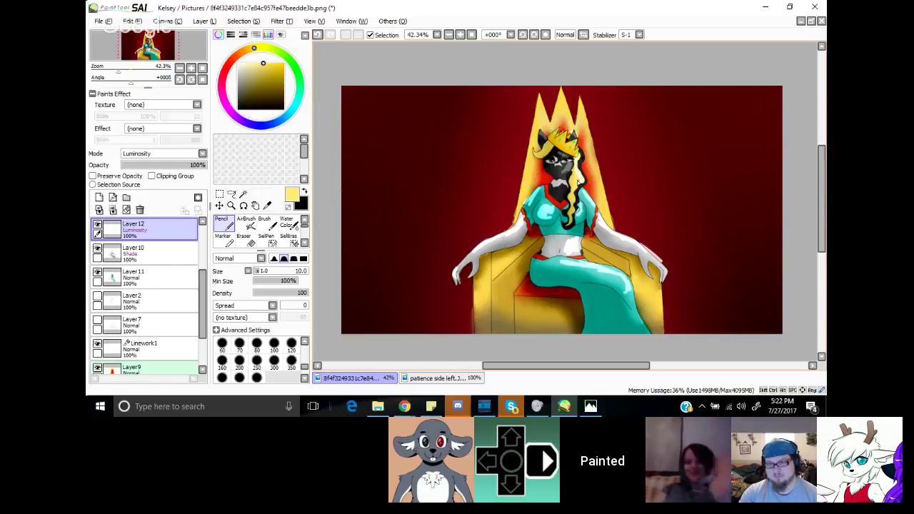
left_click_drag(579, 183, 571, 223)
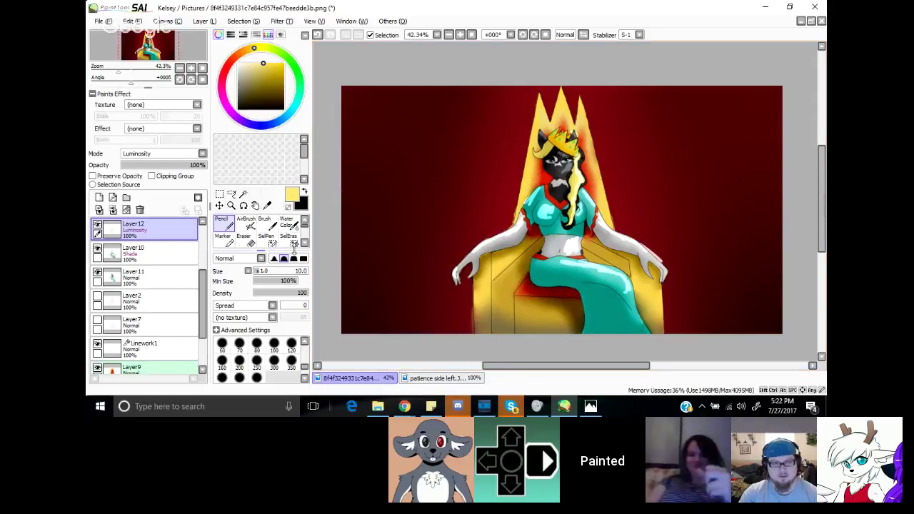
Step: Blur the Luminosity highlights on the braid, face, top, midriff, skirt and arms with the size 41 Blur brush
left_click(304, 243)
left_click(304, 243)
left_click(305, 244)
left_click(289, 238)
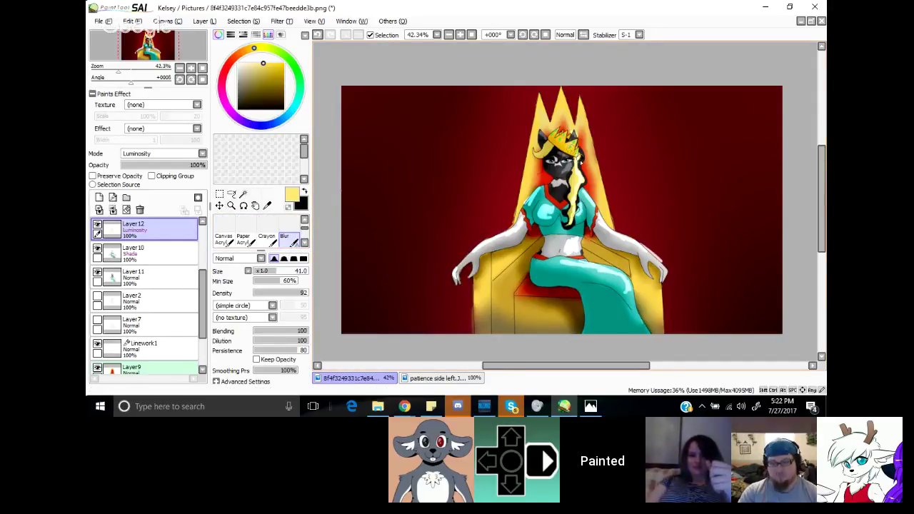
mouse_move(580, 163)
left_mouse_down()
mouse_move(575, 206)
mouse_move(574, 150)
mouse_move(567, 169)
left_mouse_up()
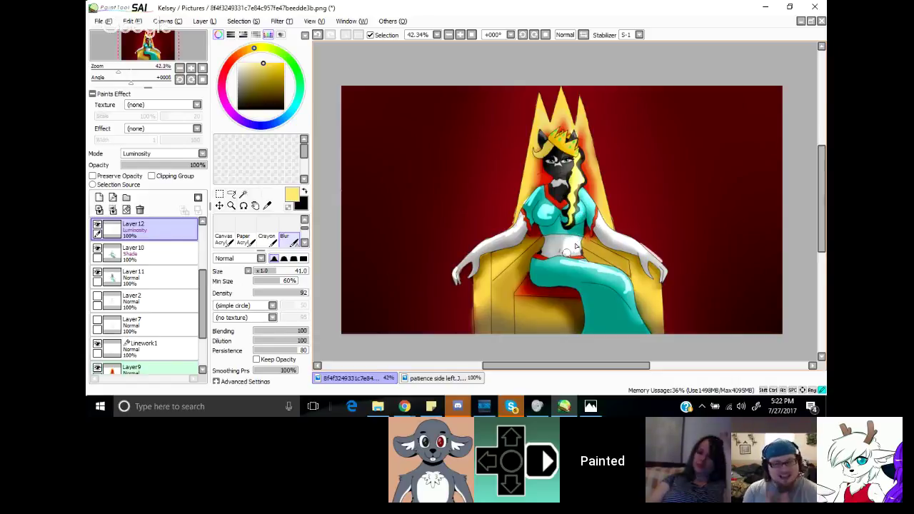
mouse_move(554, 252)
left_mouse_down()
mouse_move(626, 295)
mouse_move(650, 326)
left_mouse_up()
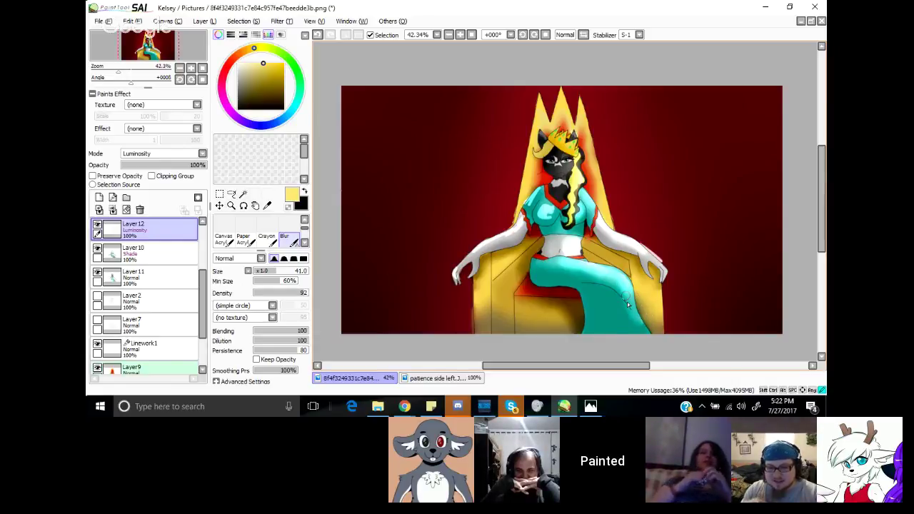
mouse_move(626, 302)
left_mouse_down()
mouse_move(603, 262)
mouse_move(541, 231)
mouse_move(543, 183)
mouse_move(508, 237)
mouse_move(479, 247)
mouse_move(465, 274)
mouse_move(505, 231)
left_mouse_up()
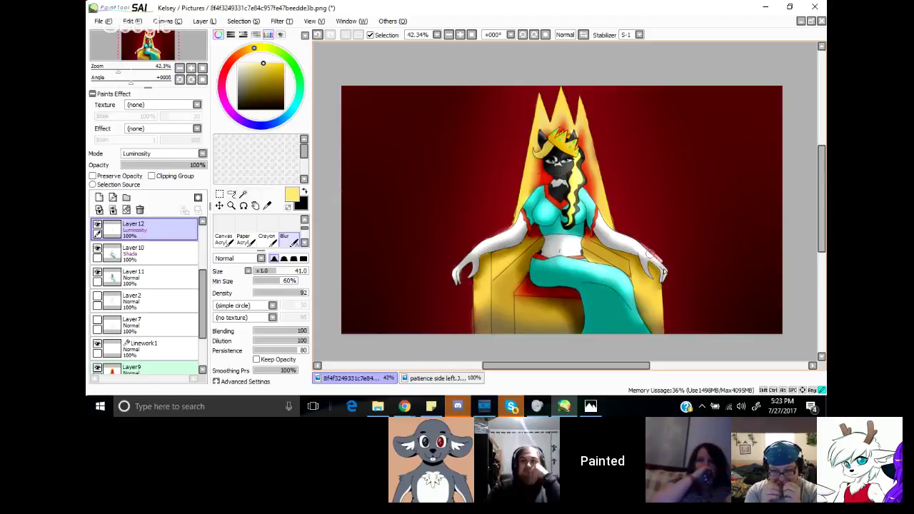
mouse_move(644, 254)
left_mouse_down()
mouse_move(618, 234)
mouse_move(650, 258)
left_mouse_up()
mouse_move(470, 259)
left_mouse_down()
mouse_move(454, 276)
mouse_move(488, 240)
left_mouse_up()
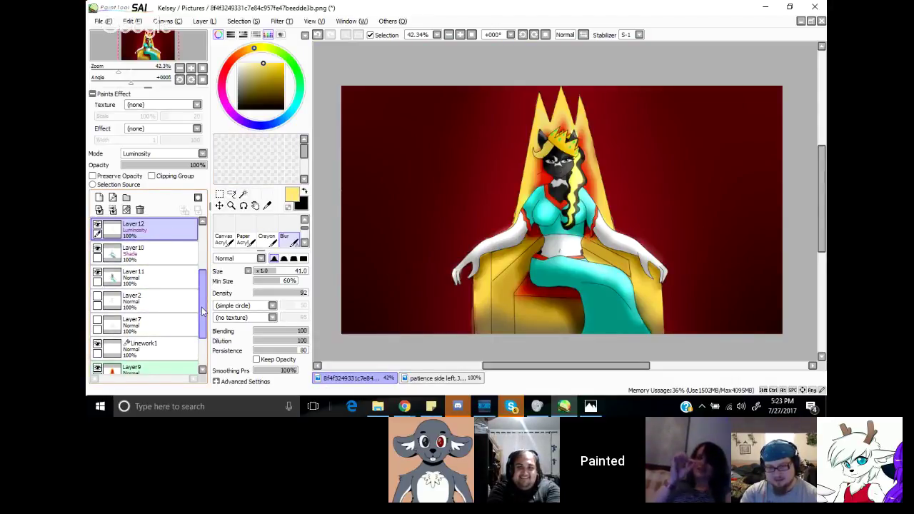
Step: Add a new layer between Linework2 and the Luminosity layer and set its blending mode to Shade
scroll(202, 305, "up", 1)
scroll(202, 306, "up", 1)
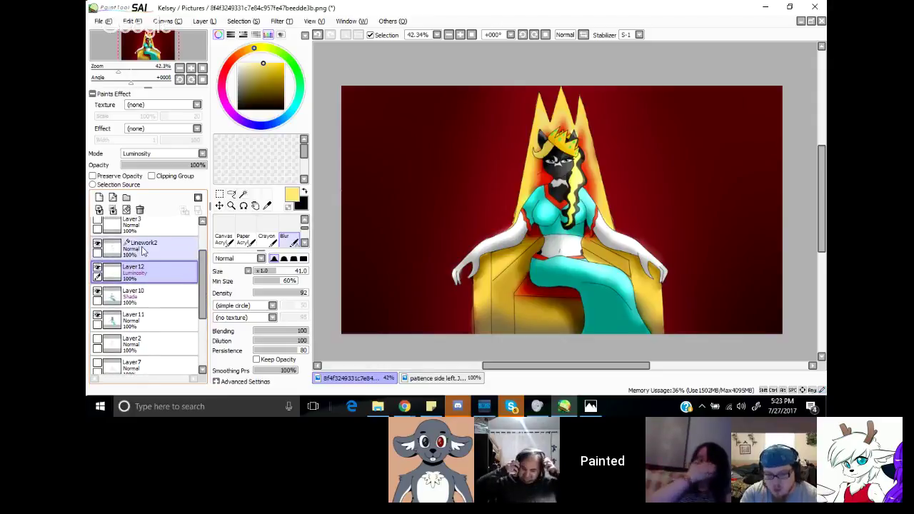
left_click(99, 199)
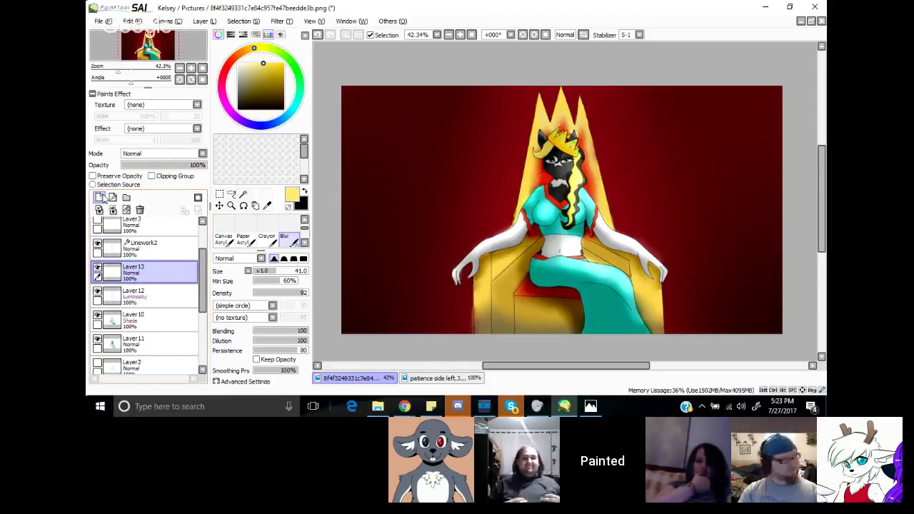
left_click(200, 155)
left_click(150, 208)
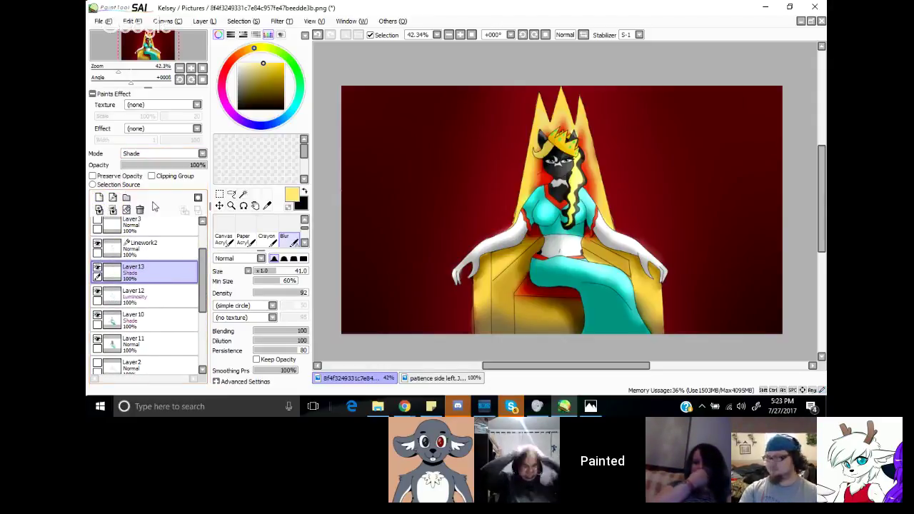
Step: Choose a dark muted red and paint a broad diagonal band of shade across the picture with the size 500 Pencil
left_click(230, 85)
left_click_drag(227, 89, 214, 98)
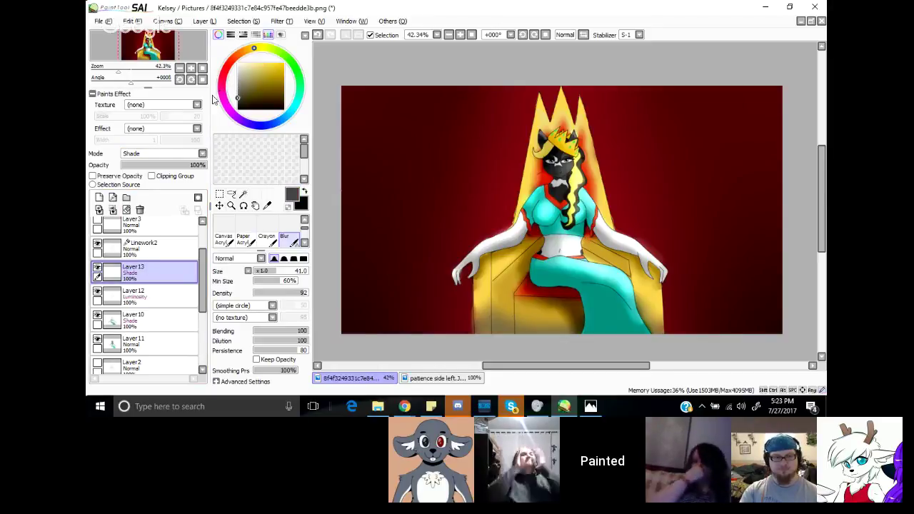
left_click(228, 67)
left_click(256, 85)
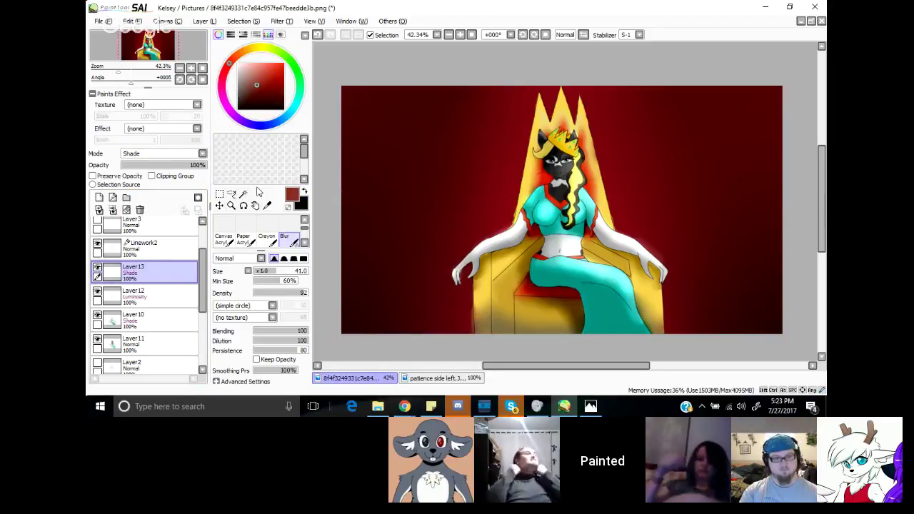
left_click(305, 221)
left_click(304, 221)
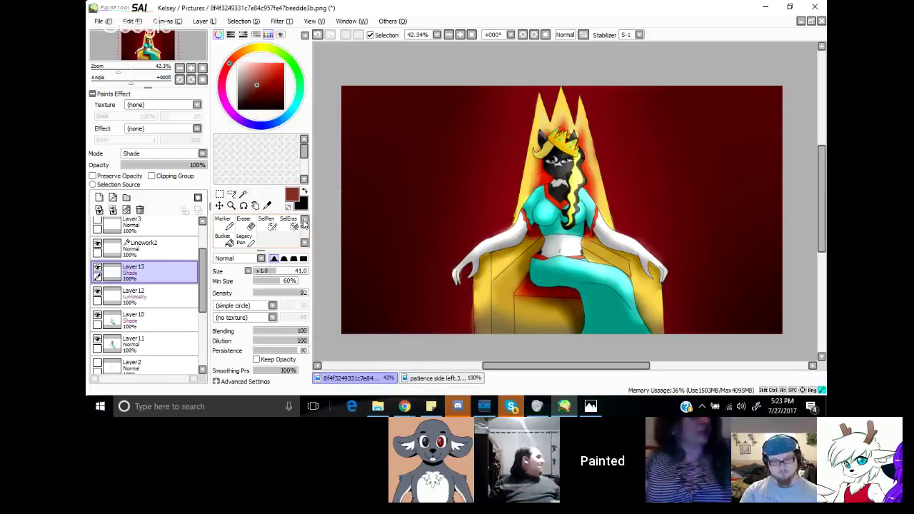
scroll(229, 224, "up", 1)
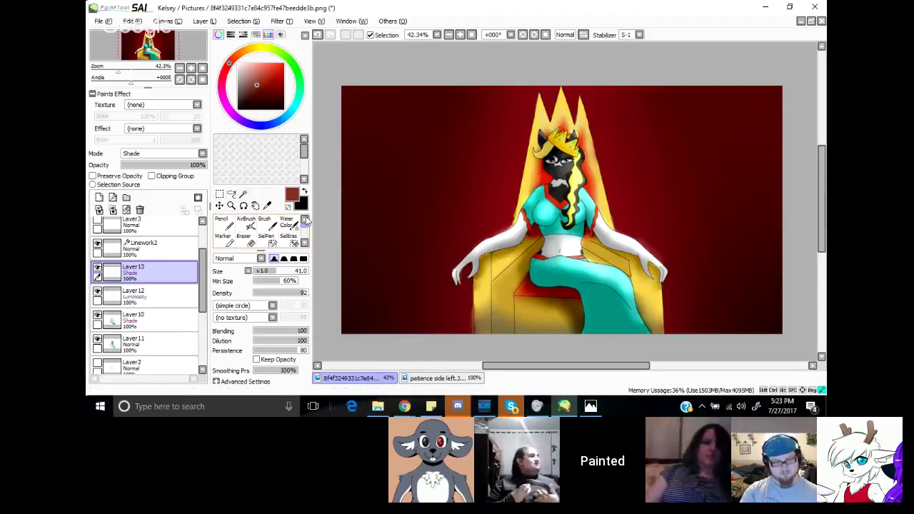
left_click(223, 222)
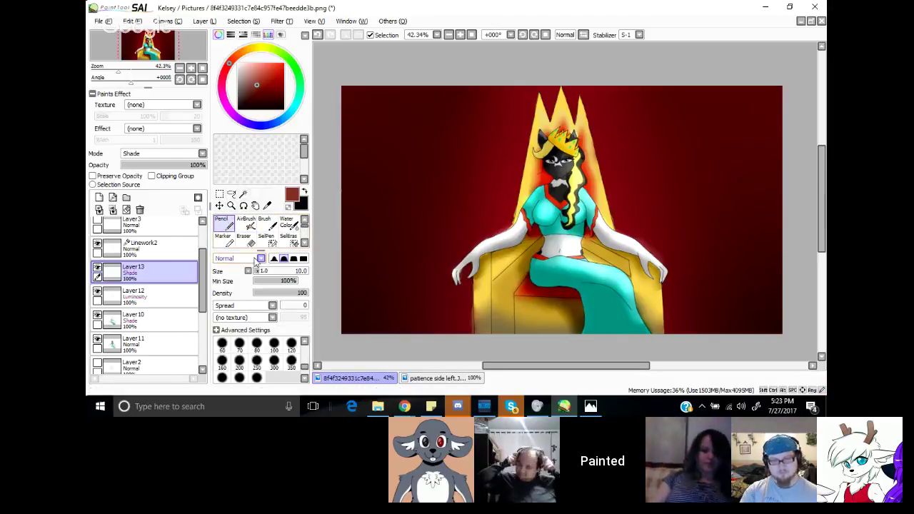
left_click(257, 377)
mouse_move(339, 108)
left_mouse_down()
mouse_move(622, 289)
mouse_move(711, 371)
left_mouse_up()
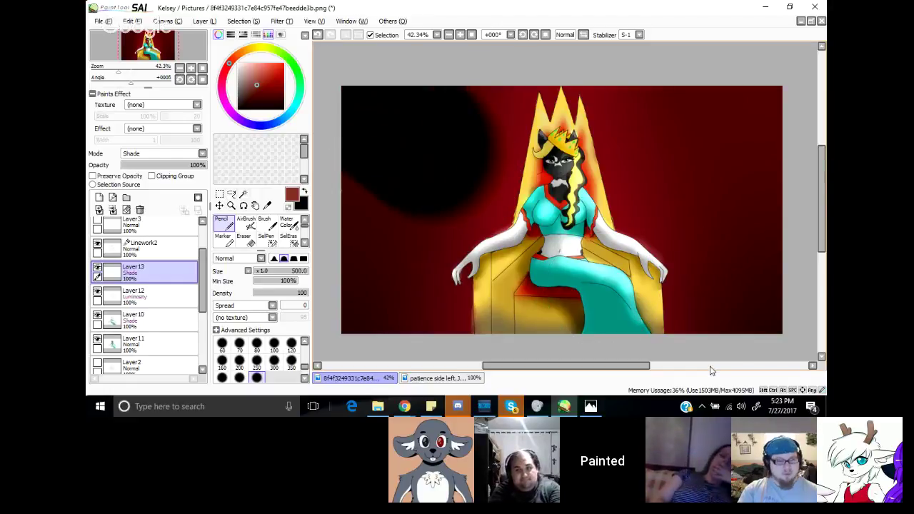
mouse_move(738, 314)
left_mouse_down()
mouse_move(496, 120)
mouse_move(477, 119)
mouse_move(643, 318)
mouse_move(315, 122)
mouse_move(530, 306)
left_mouse_up()
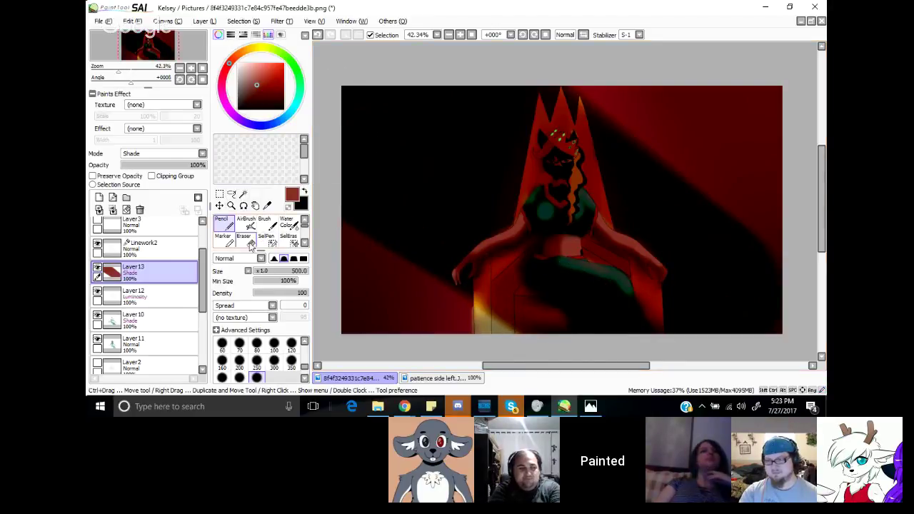
Step: Lower the Shade layer's opacity to 29% and soften the diagonal shadow's edges with the size 500 Blur brush
left_click(180, 166)
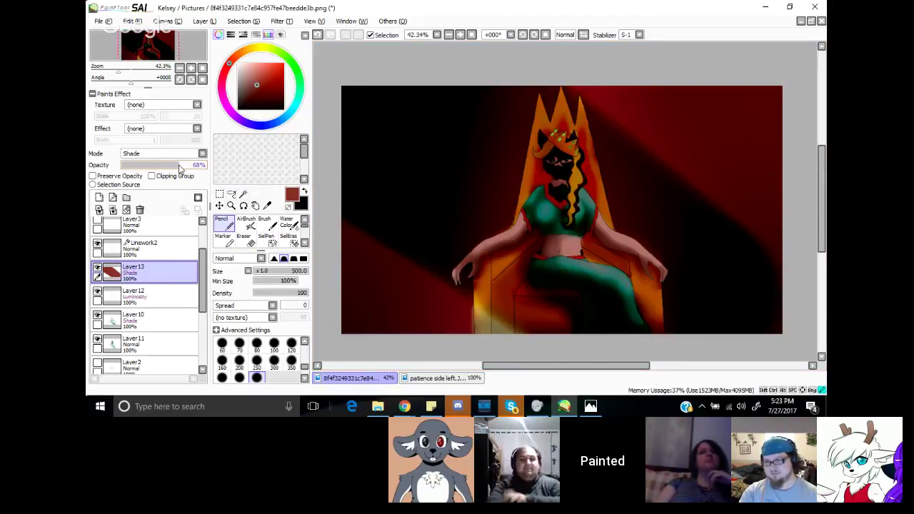
left_click_drag(179, 164, 146, 156)
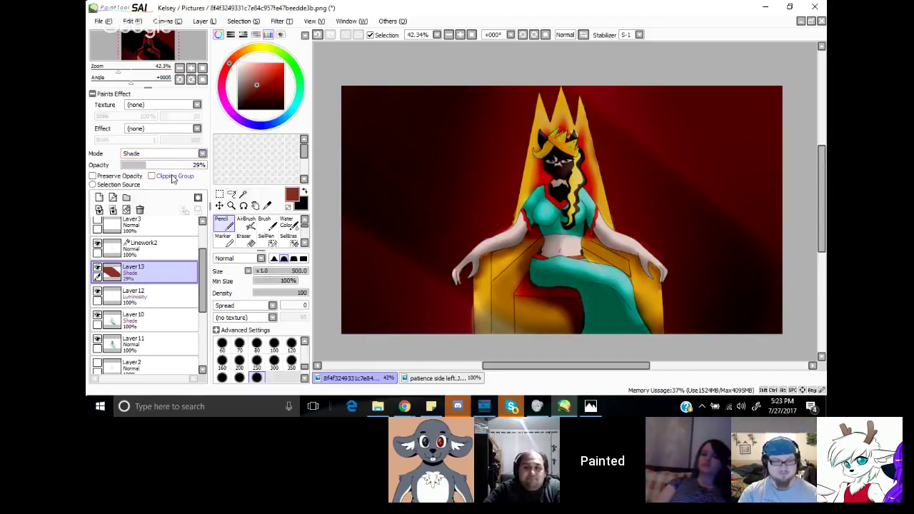
scroll(282, 236, "down", 2)
left_click(285, 238)
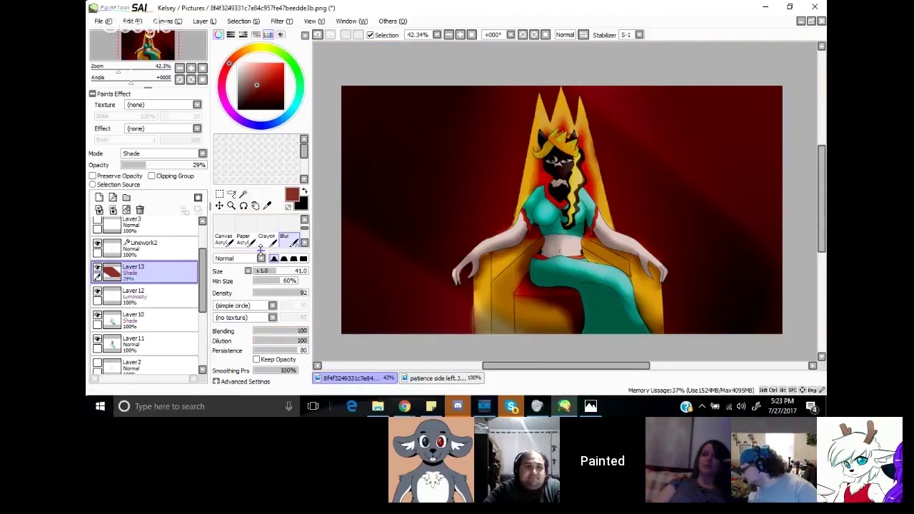
left_click_drag(261, 249, 261, 225)
left_click(257, 373)
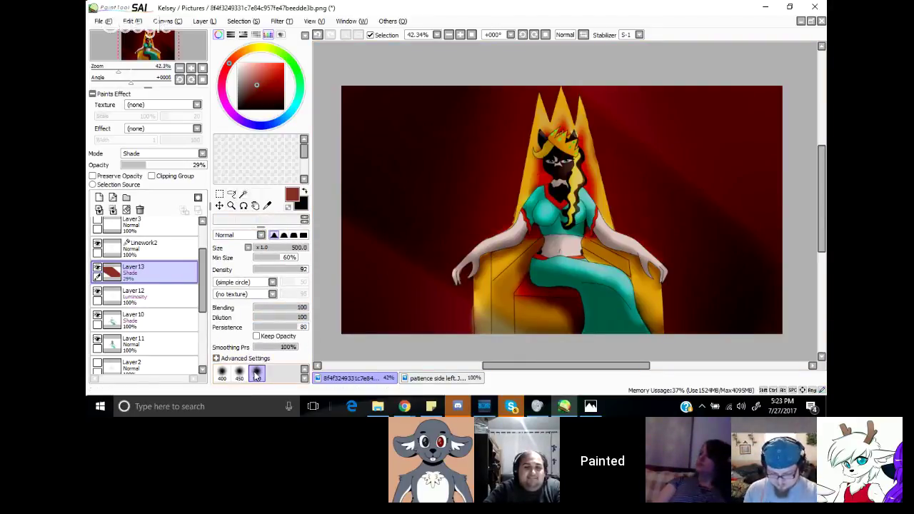
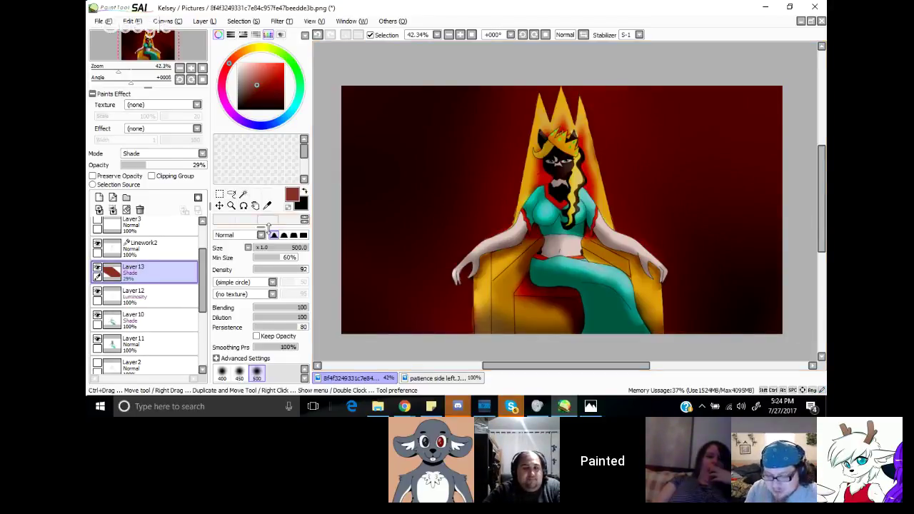
Step: Erase several diagonal light streaks from the Shade layer across the throne, character and background with the size 82 Eraser
left_click_drag(268, 225, 268, 270)
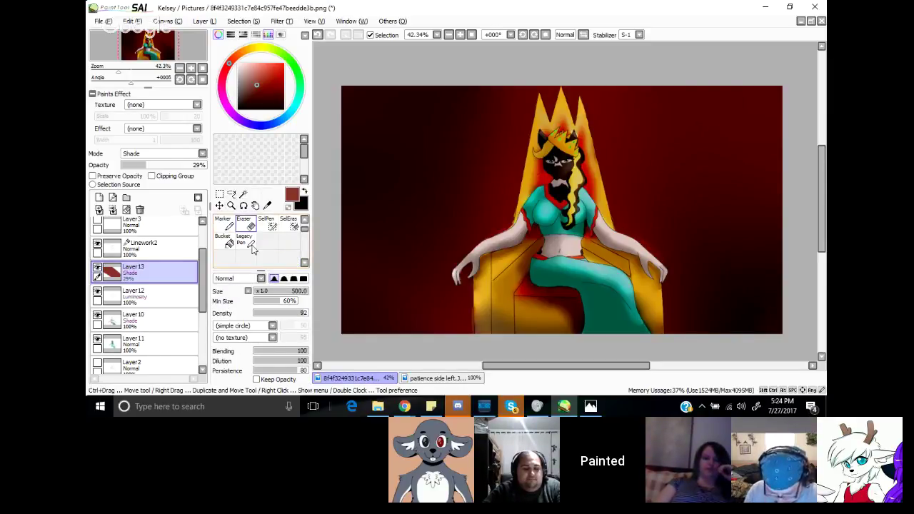
key("e")
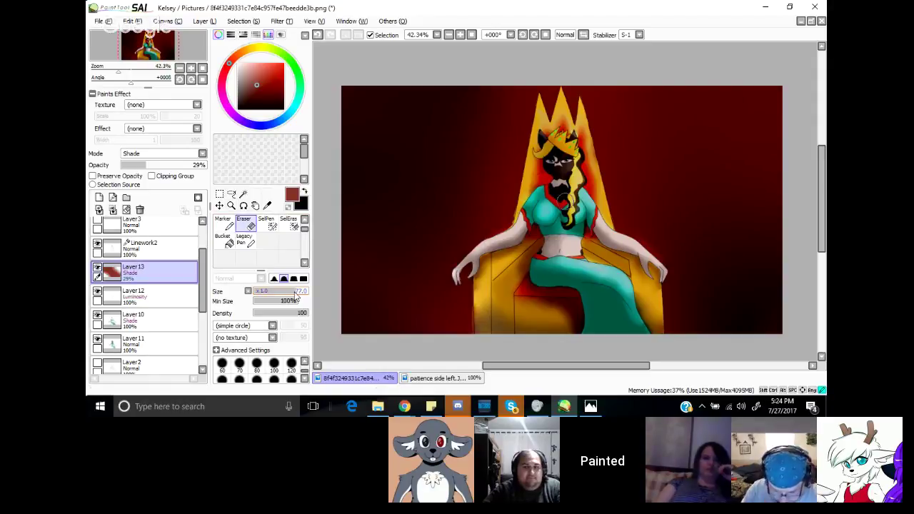
left_click(297, 293)
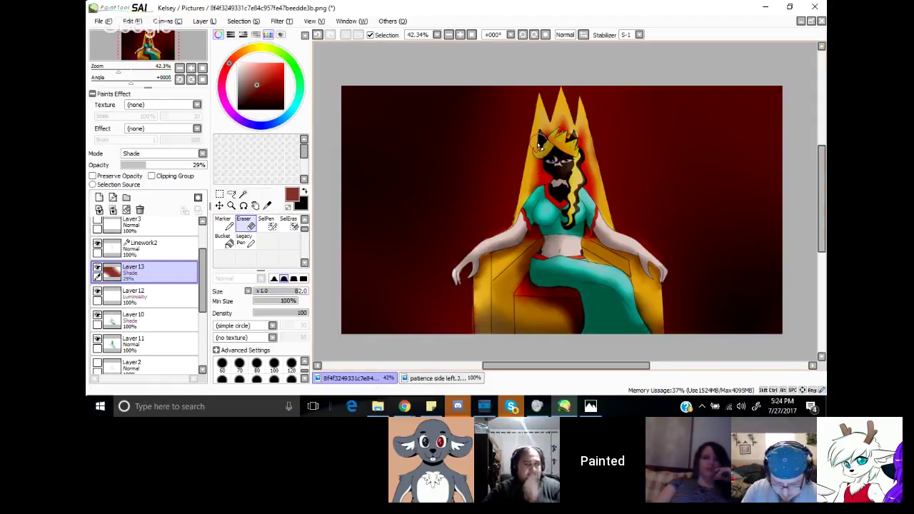
left_click_drag(742, 333, 361, 47)
mouse_move(791, 293)
left_mouse_down()
mouse_move(643, 183)
mouse_move(471, 78)
left_mouse_up()
left_click_drag(776, 316, 436, 94)
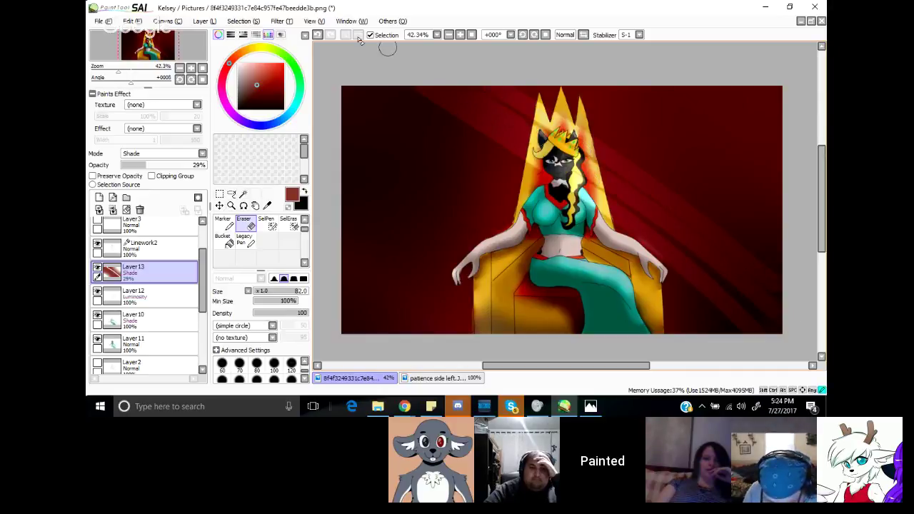
mouse_move(746, 355)
left_mouse_down()
mouse_move(601, 250)
mouse_move(363, 102)
left_mouse_up()
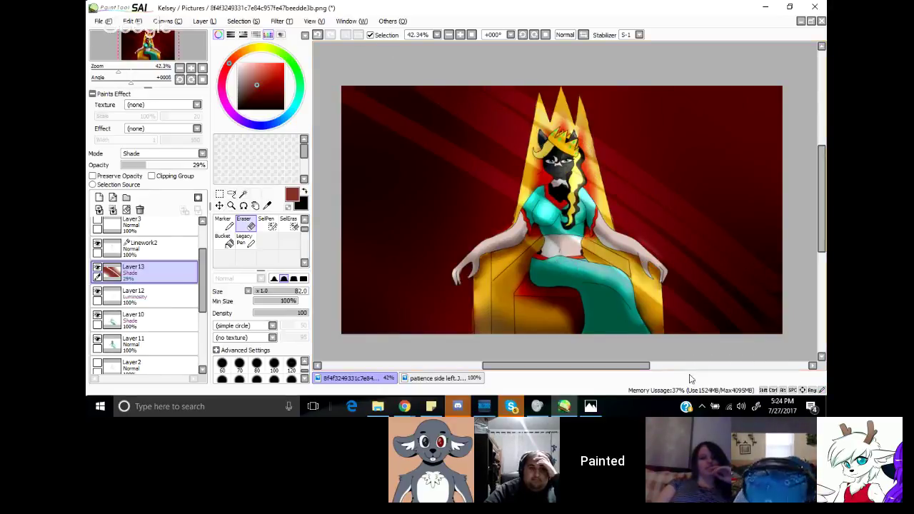
left_click_drag(654, 329, 335, 138)
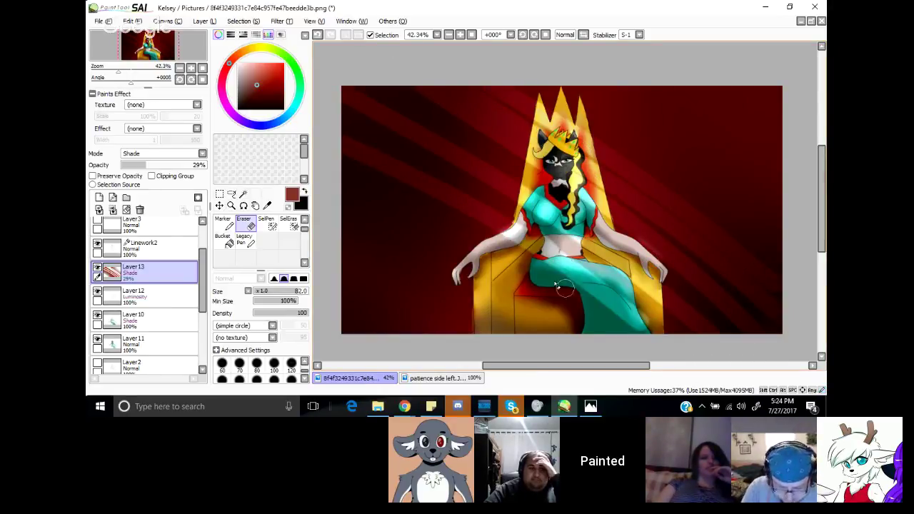
left_click_drag(643, 350, 344, 162)
Step: Blur the erased light streaks across the picture with the size 500 Blur brush
scroll(297, 250, "down", 3)
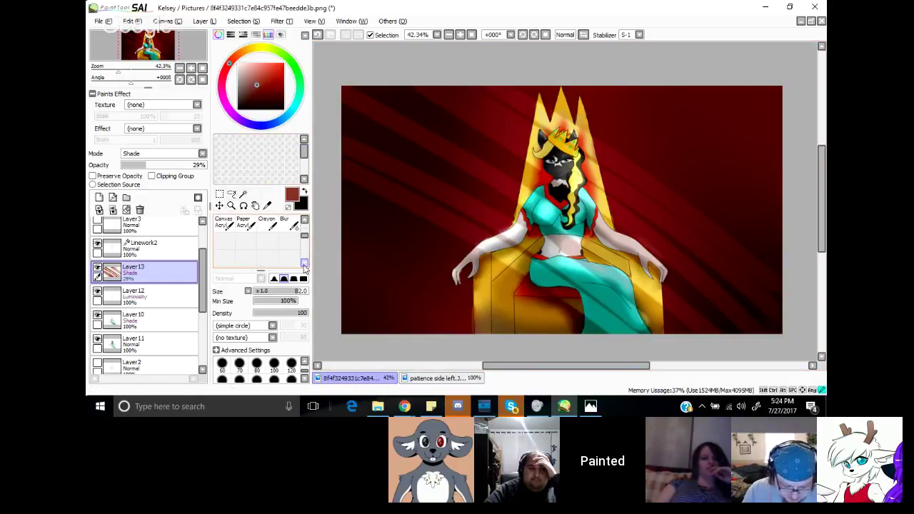
scroll(297, 243, "up", 2)
left_click(289, 222)
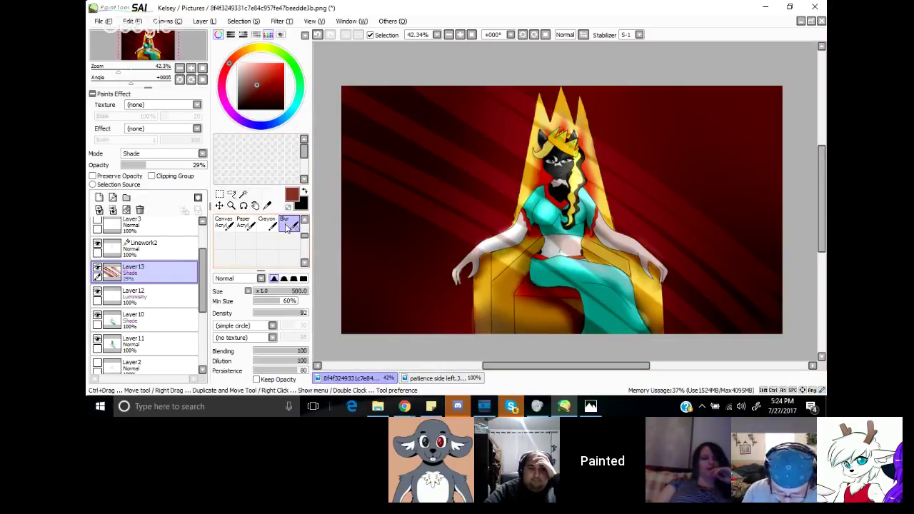
mouse_move(707, 374)
left_mouse_down()
mouse_move(494, 155)
mouse_move(671, 230)
mouse_move(399, 77)
mouse_move(623, 184)
mouse_move(582, 218)
left_mouse_up()
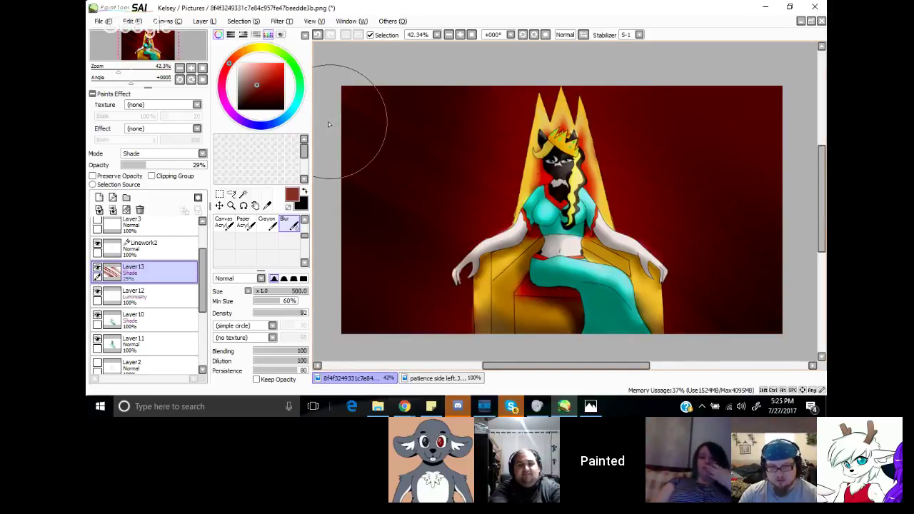
Step: Open the signature file Logo painted patience.sai from the naughty folder inside Pictures
left_click(106, 21)
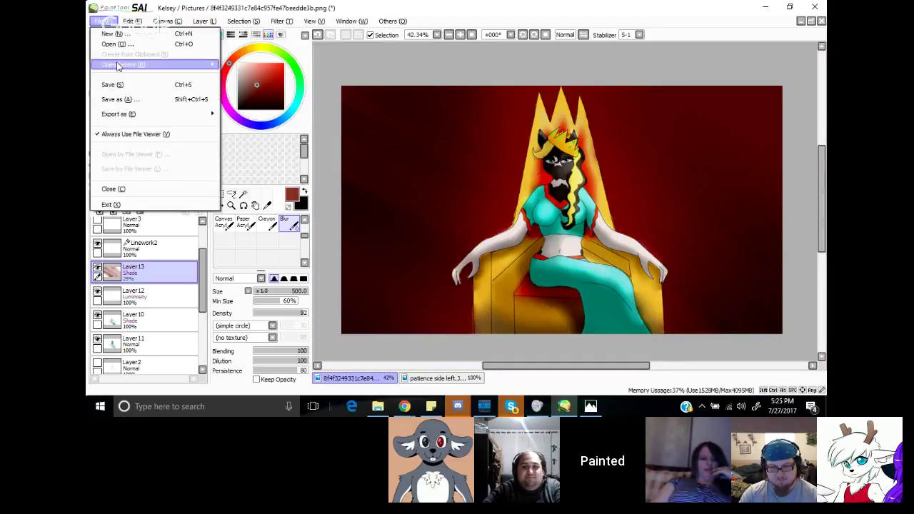
left_click(121, 47)
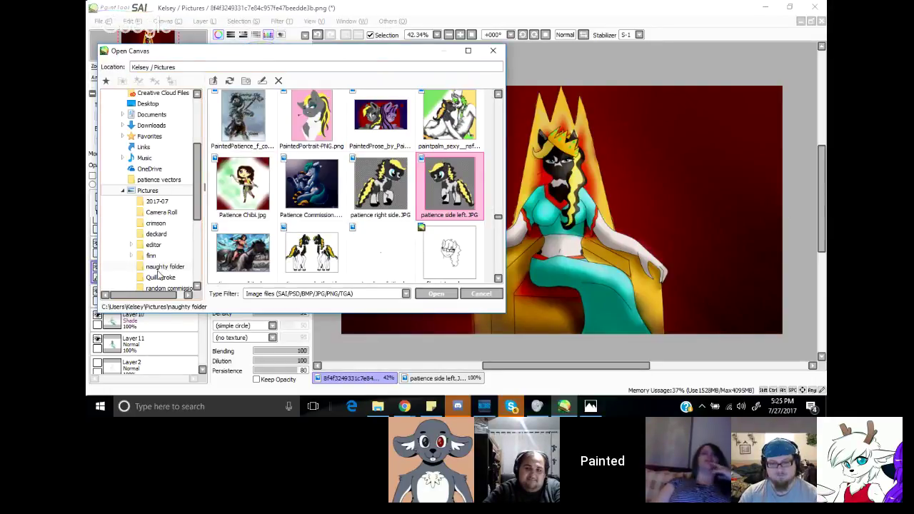
scroll(158, 275, "down", 2)
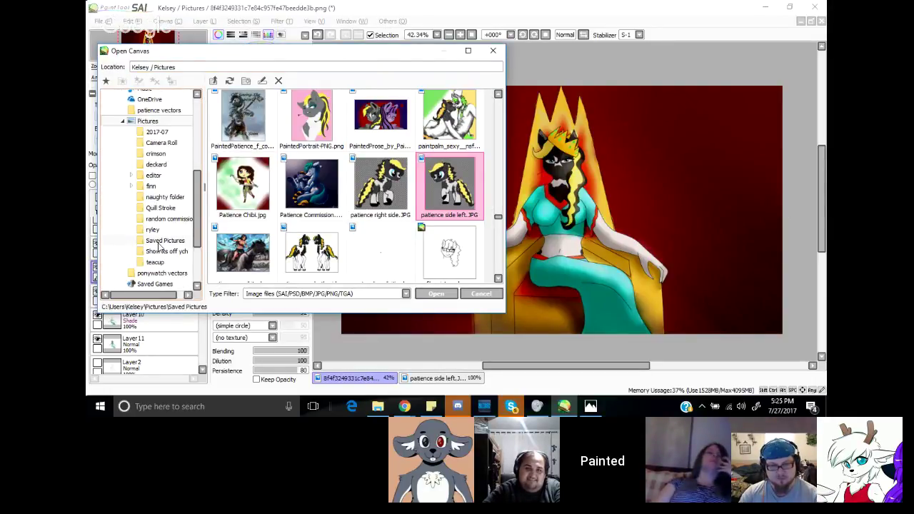
left_click(160, 198)
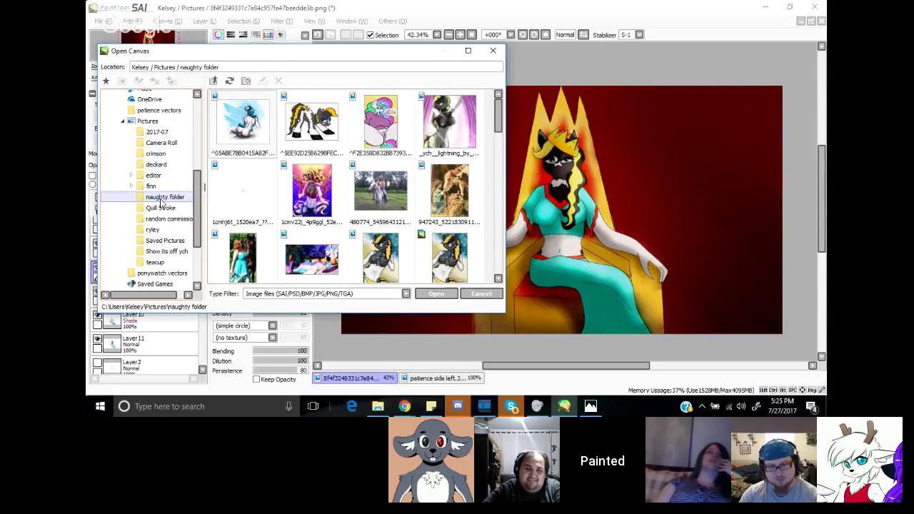
key("Escape")
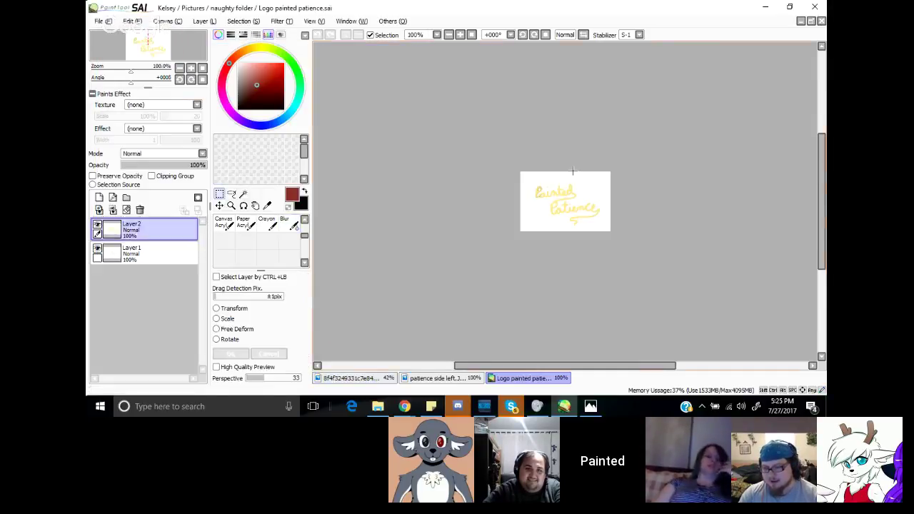
Step: Copy the entire signature layer of the logo file and clear the selection
key("ctrl+a")
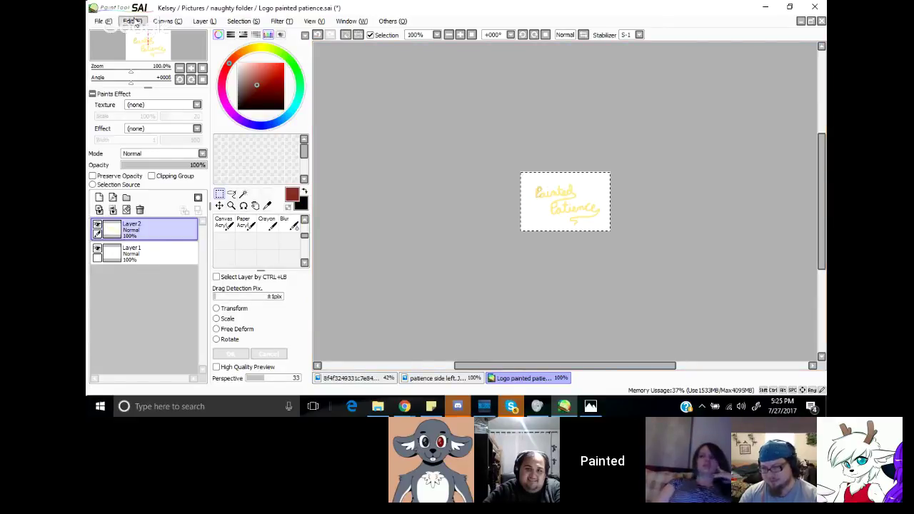
left_click(132, 21)
left_click(141, 71)
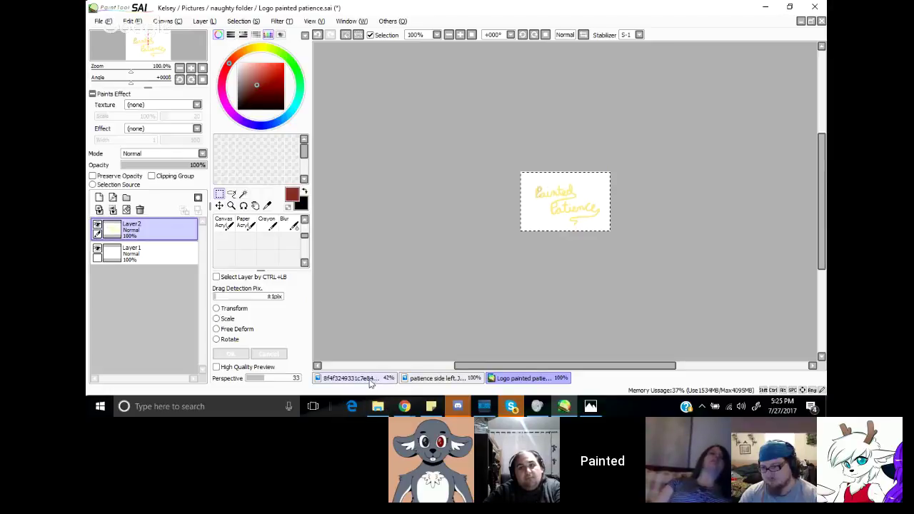
key("ctrl+d")
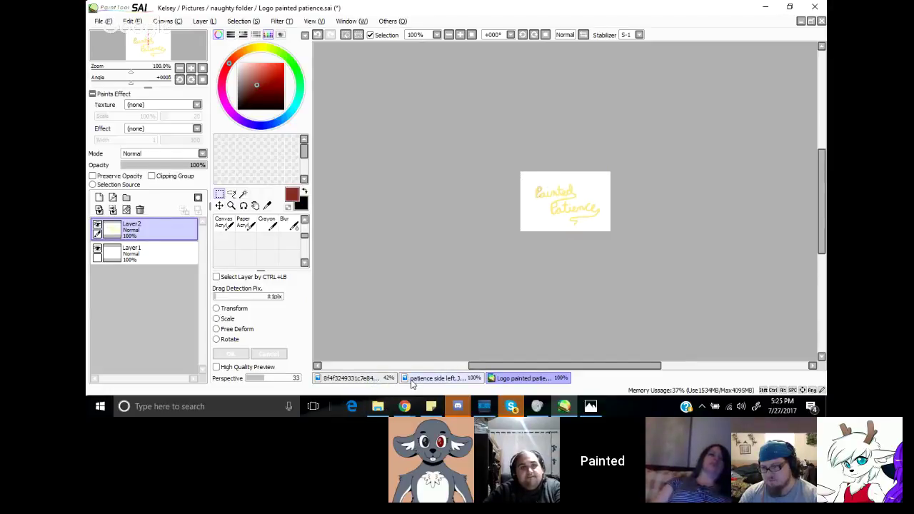
Step: Paste the signature into the throne picture and move it beside the throne's lower right corner
left_click(432, 378)
left_click(355, 377)
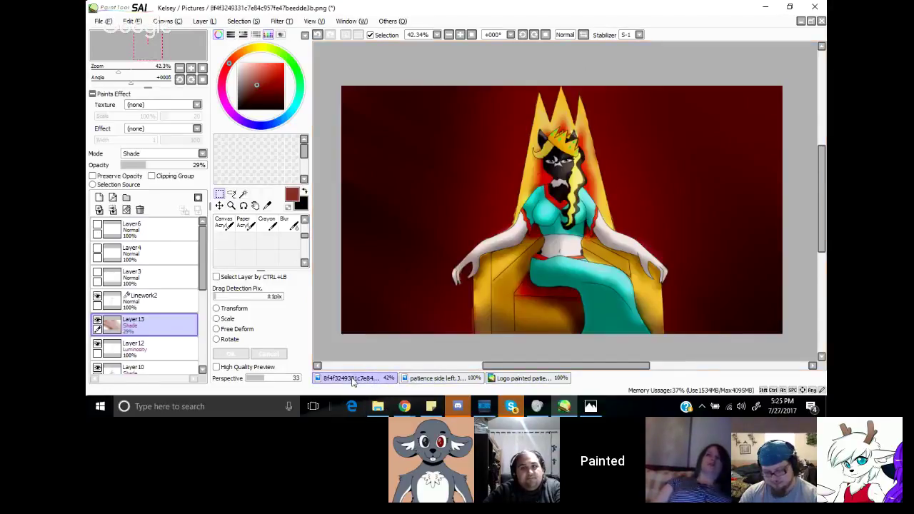
left_click(132, 21)
left_click(145, 80)
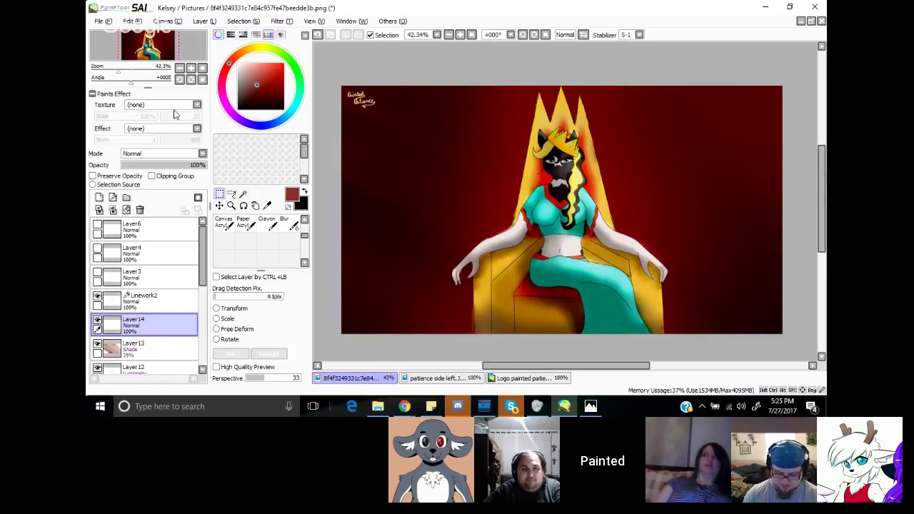
left_click(219, 206)
mouse_move(362, 108)
left_mouse_down()
mouse_move(435, 175)
mouse_move(679, 314)
mouse_move(676, 333)
left_mouse_up()
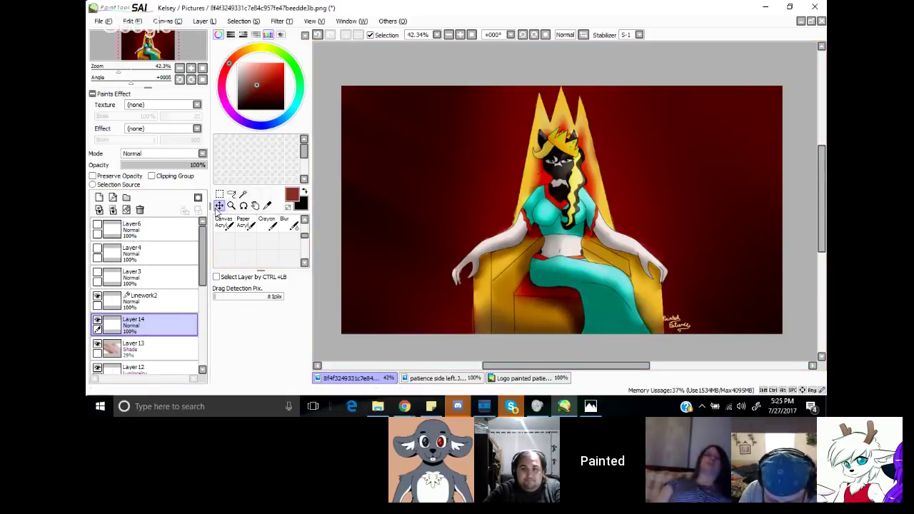
Step: Trim the canvas to a full-height rectangular selection around the throne, character and signature
left_click(219, 193)
left_click_drag(439, 87, 684, 352)
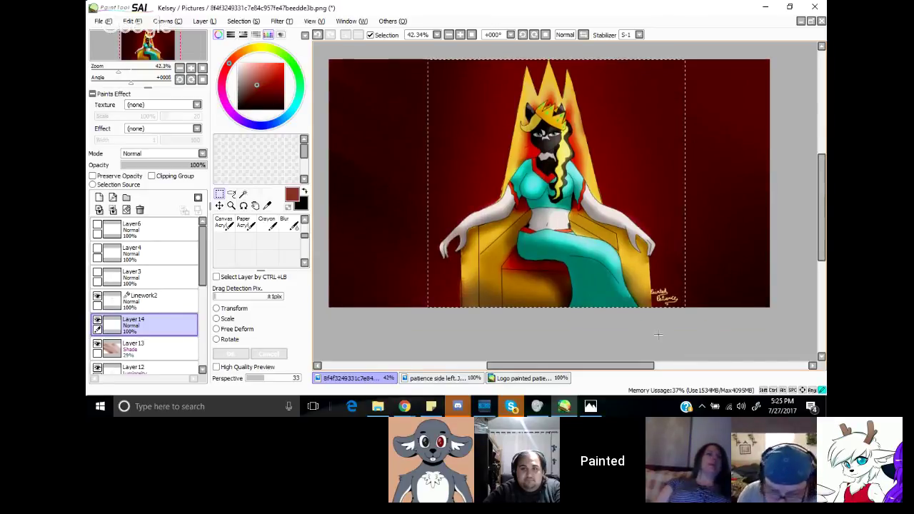
left_click(167, 21)
left_click(170, 61)
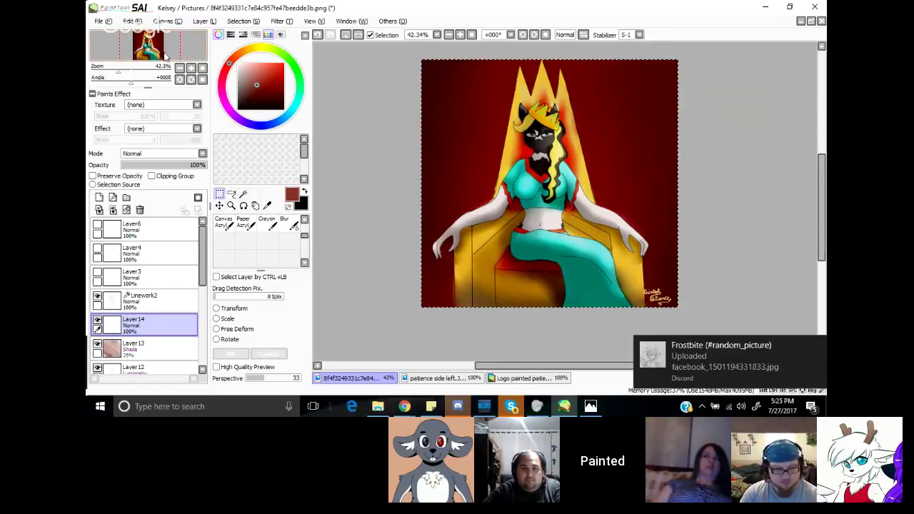
Step: Save the picture as Queen Patience in PNG format with the 32bpp ARGB pixel format
left_click(105, 21)
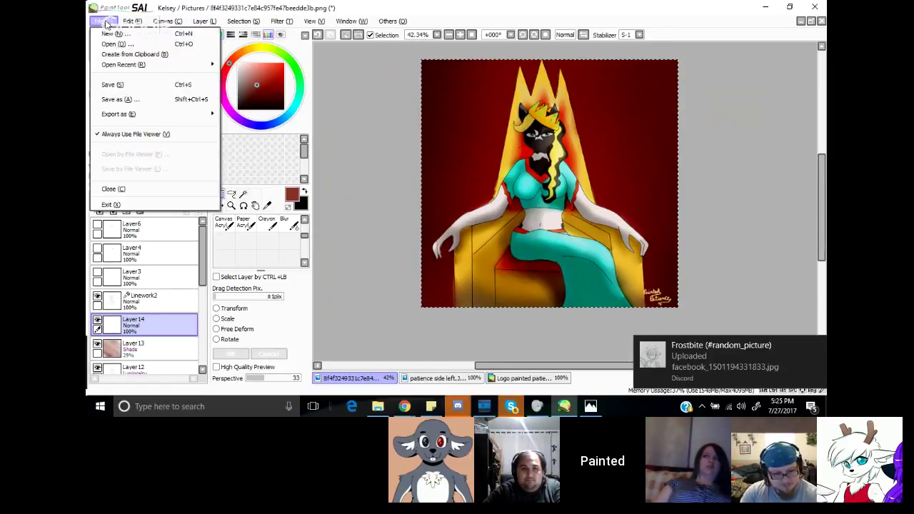
left_click(127, 102)
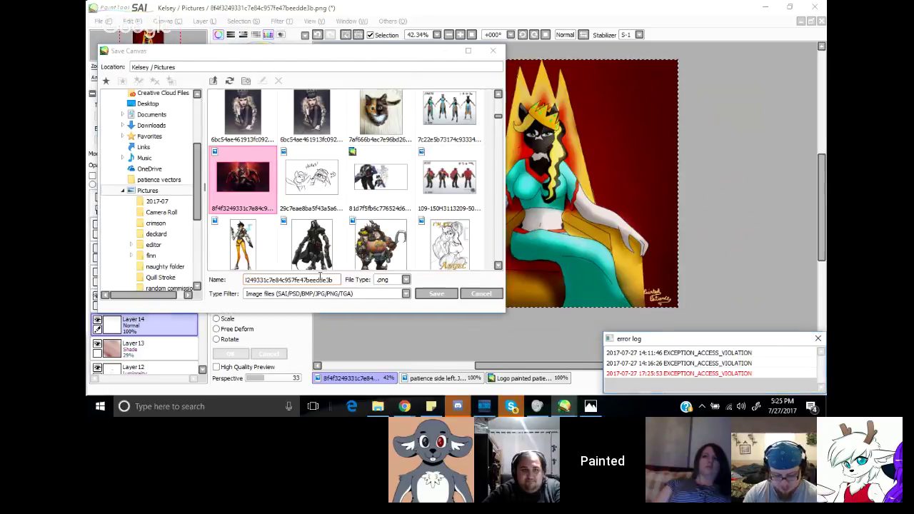
key("BackSpace")
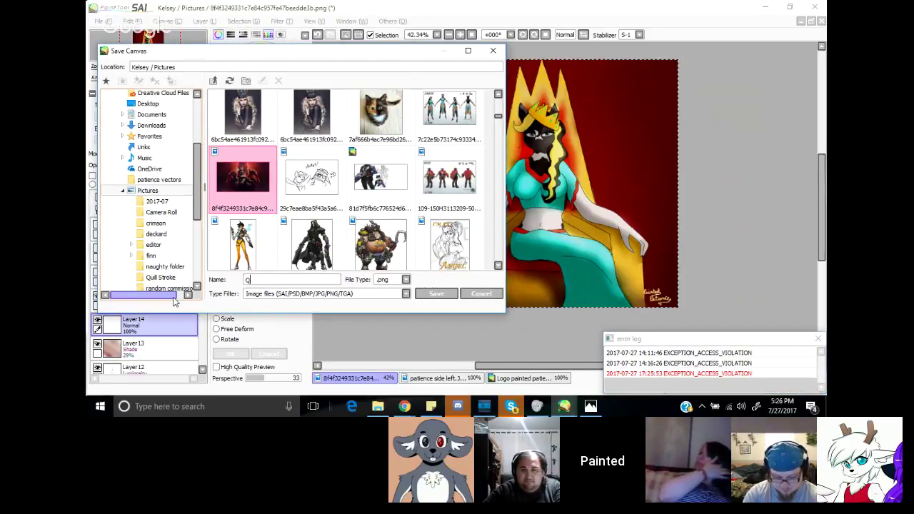
type("Queen Patience")
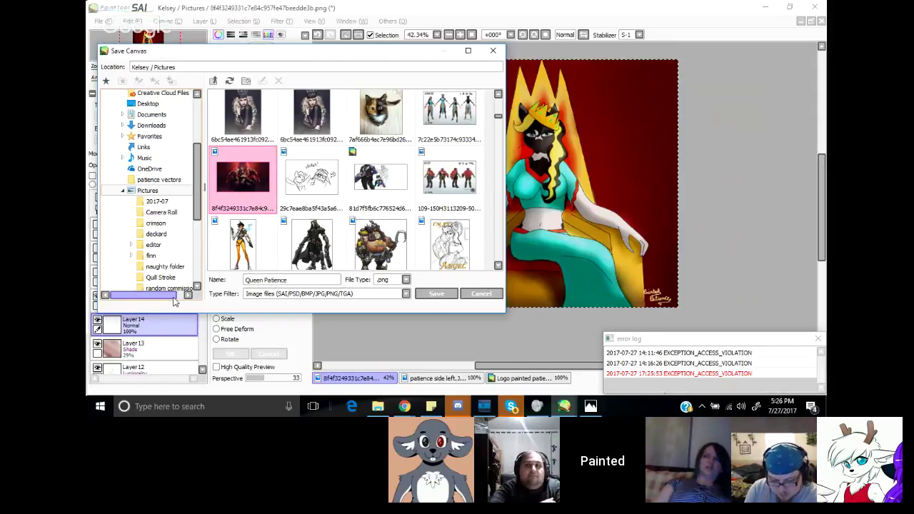
left_click(442, 296)
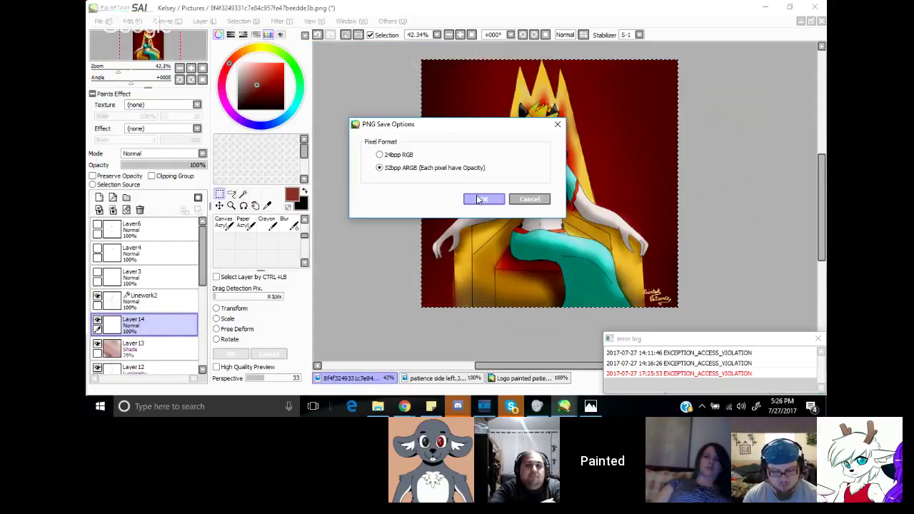
left_click(479, 199)
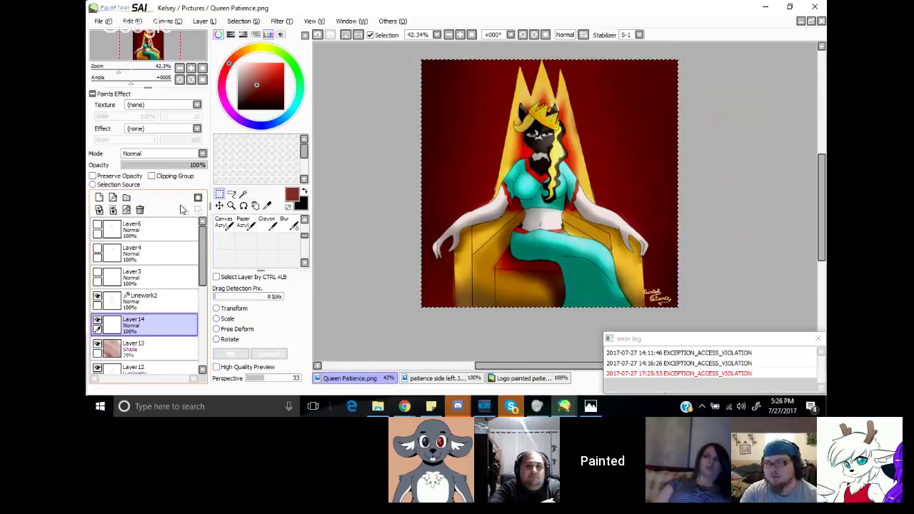
Step: Select Layer6 and make it visible
left_click(106, 230)
left_click(97, 225)
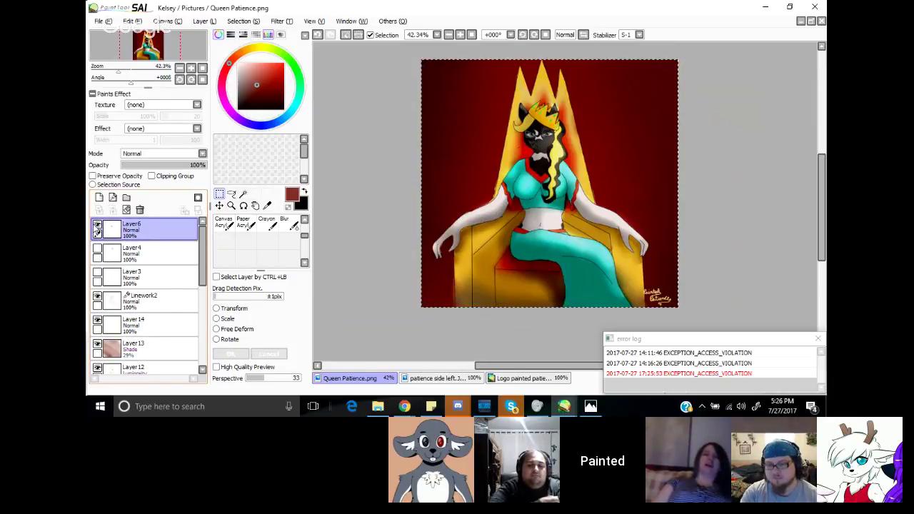
scroll(492, 153, "down", 1)
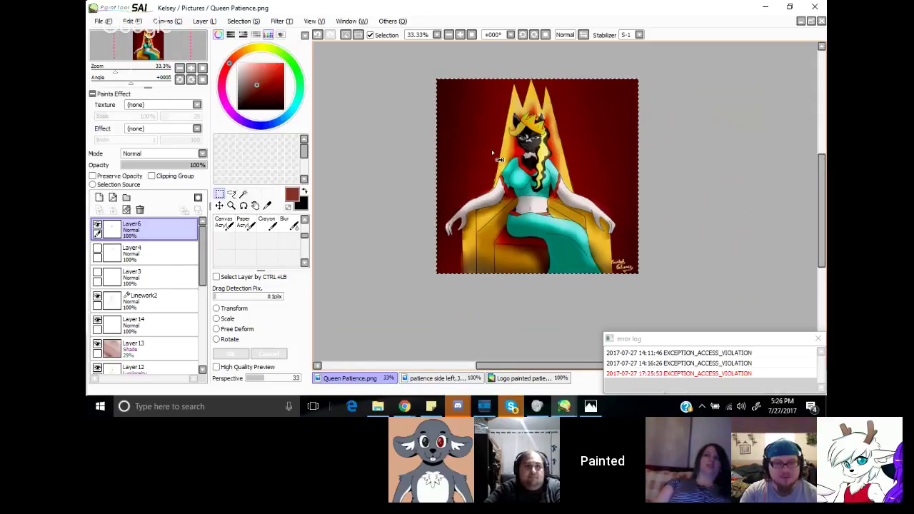
Step: Close the error log and set the Pencil to bright red at size 1.0 for painting on the queen's face
scroll(492, 152, "up", 5)
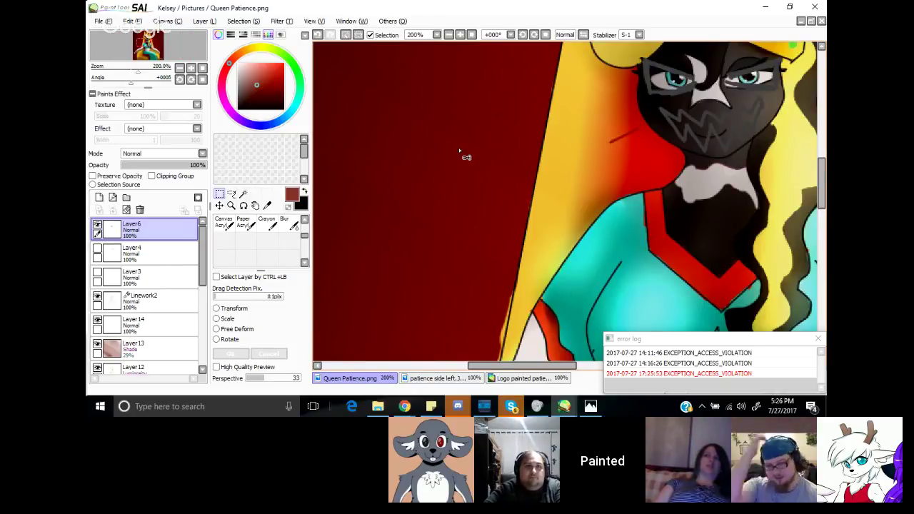
left_click(146, 66)
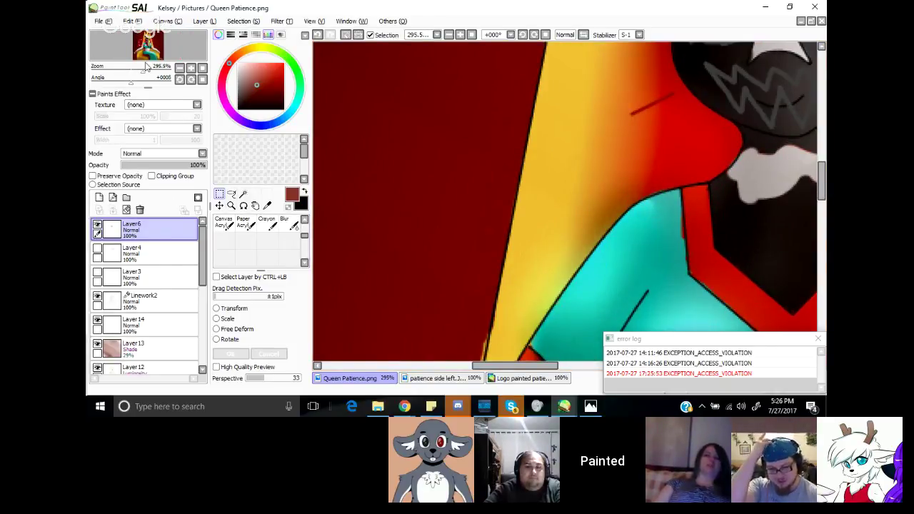
left_click(152, 42)
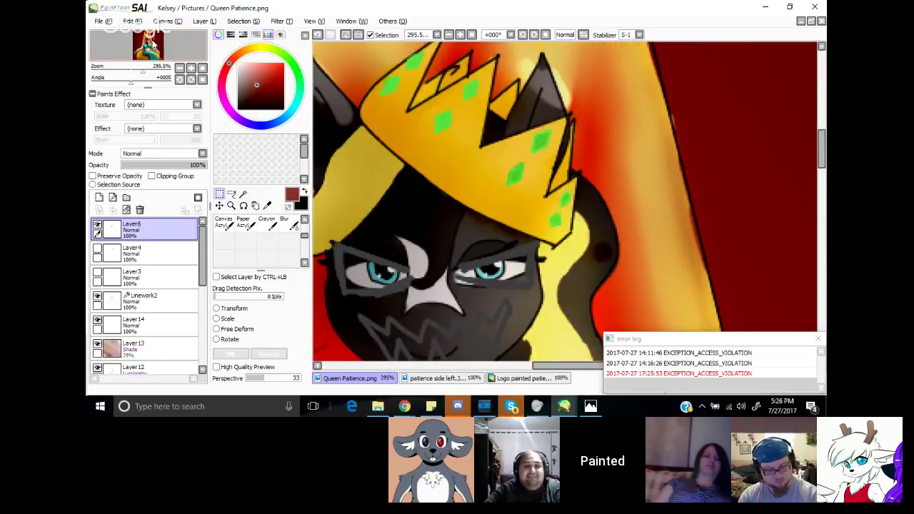
left_click(149, 45)
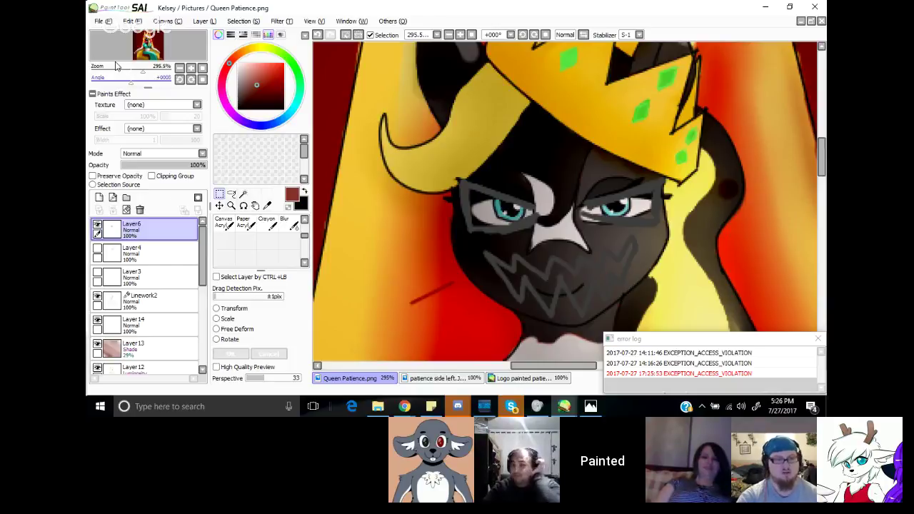
left_click(265, 64)
left_click_drag(265, 63, 282, 63)
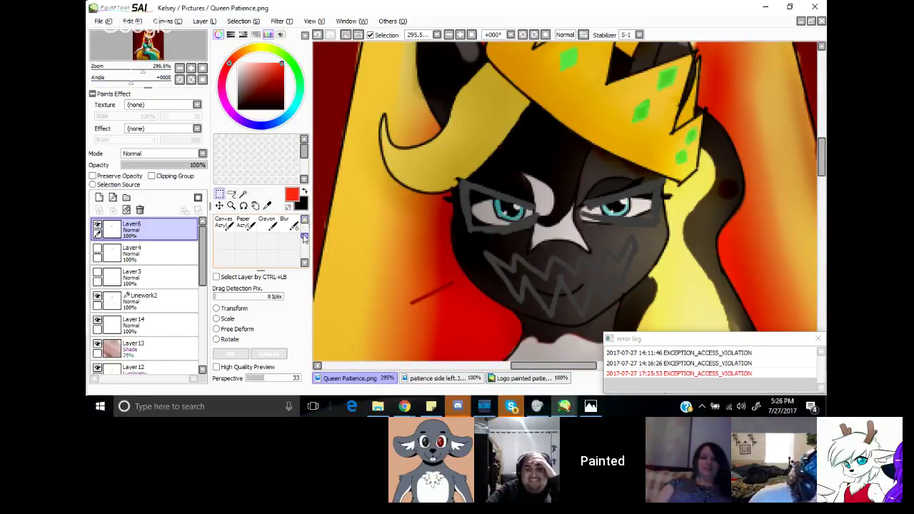
scroll(307, 226, "up", 3)
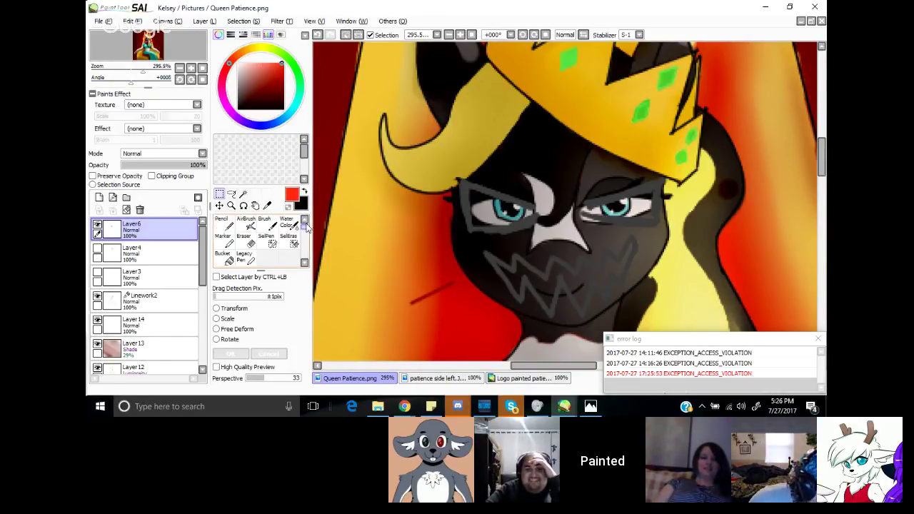
left_click(224, 224)
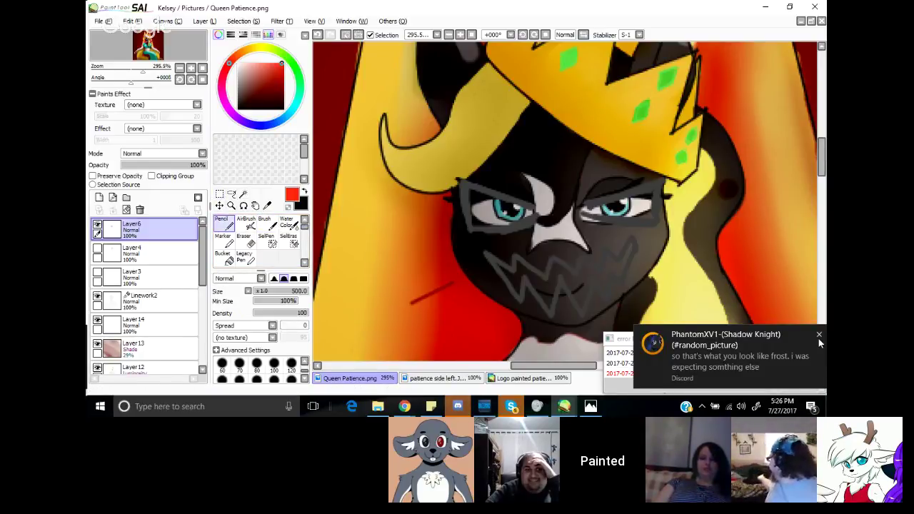
left_click(818, 335)
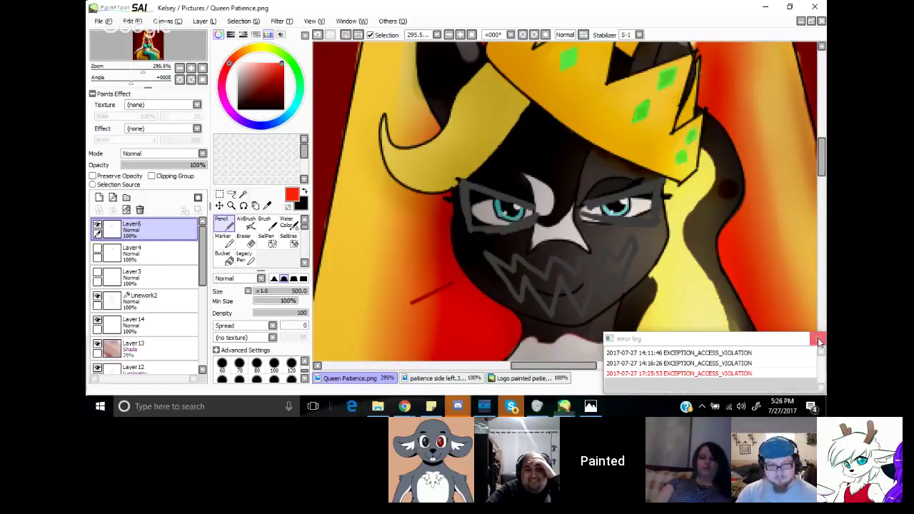
left_click(818, 339)
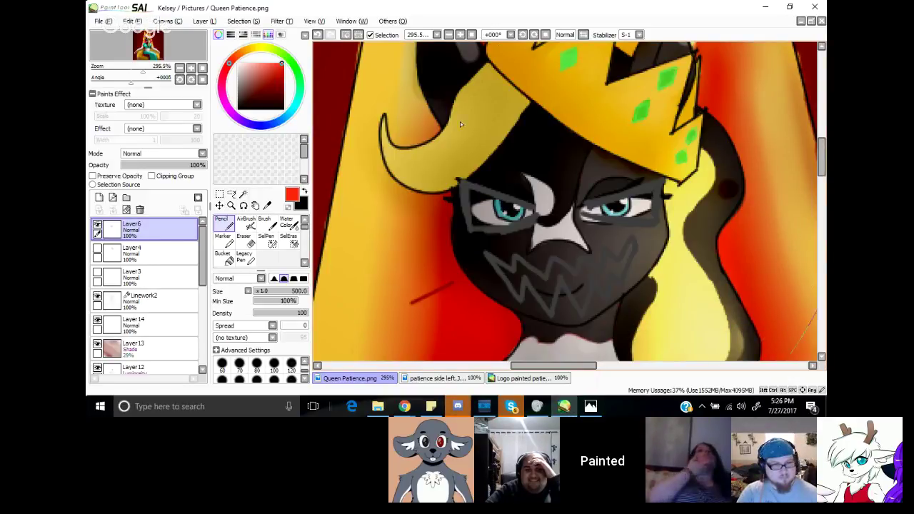
left_click(262, 293)
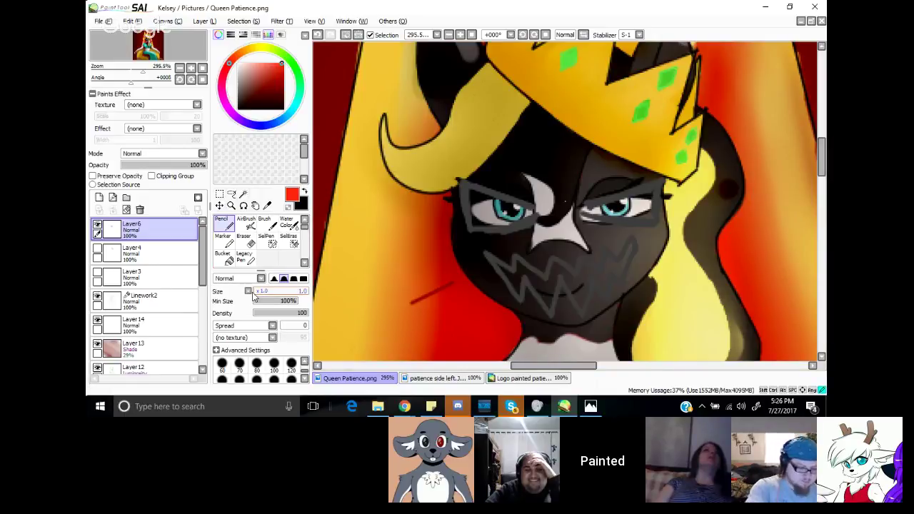
Step: Paint the queen's jagged zigzag mouth on Layer6 in bright red with the Pencil at size 1.0, from cheek to cheek
left_click_drag(491, 259, 516, 291)
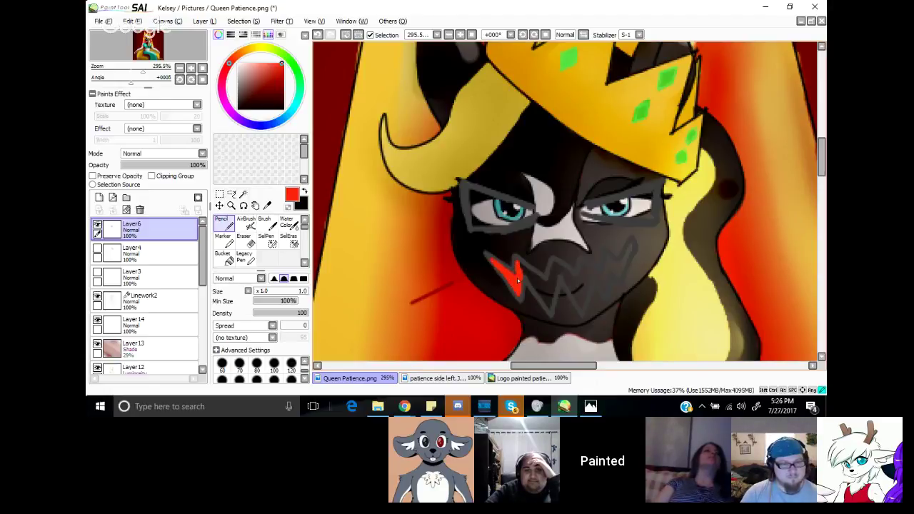
mouse_move(522, 273)
left_mouse_down()
mouse_move(516, 264)
mouse_move(547, 297)
left_mouse_up()
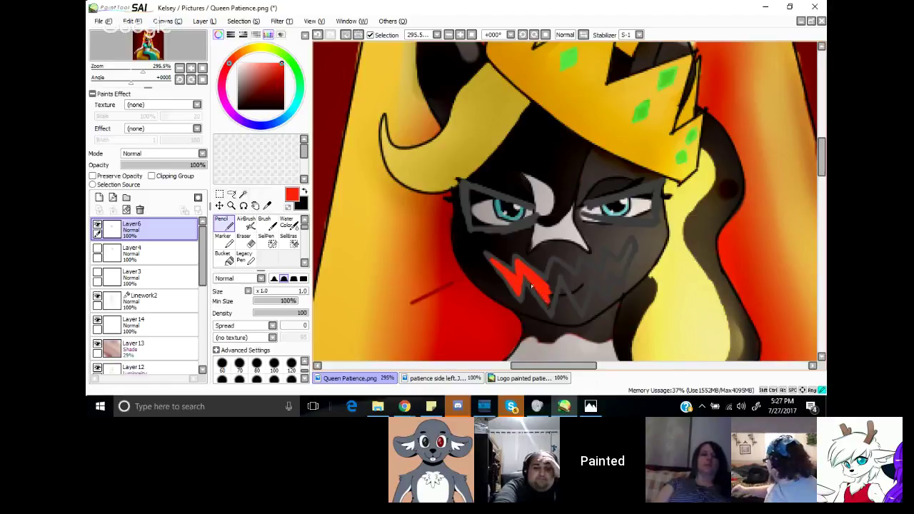
mouse_move(531, 286)
left_mouse_down()
mouse_move(549, 310)
mouse_move(558, 274)
mouse_move(550, 302)
mouse_move(549, 279)
left_mouse_up()
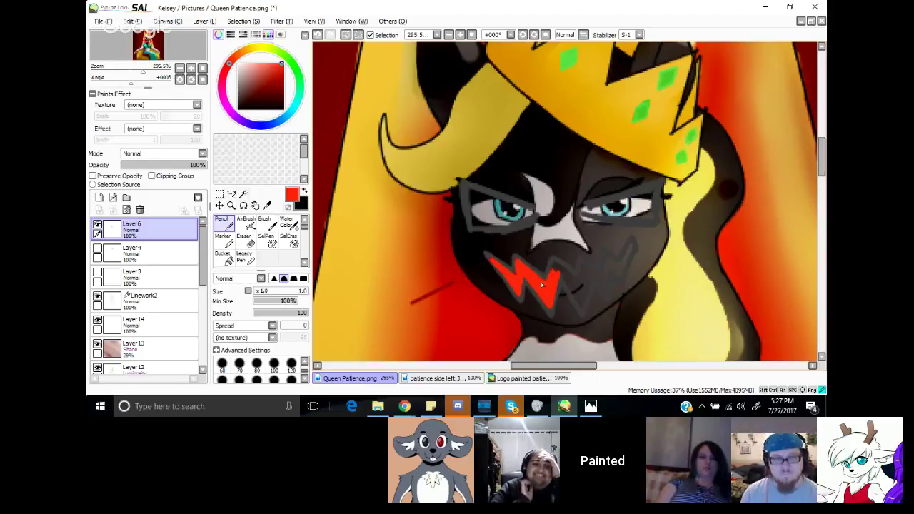
mouse_move(554, 281)
left_mouse_down()
mouse_move(567, 274)
mouse_move(557, 266)
mouse_move(578, 302)
mouse_move(581, 287)
mouse_move(581, 303)
mouse_move(589, 278)
left_mouse_up()
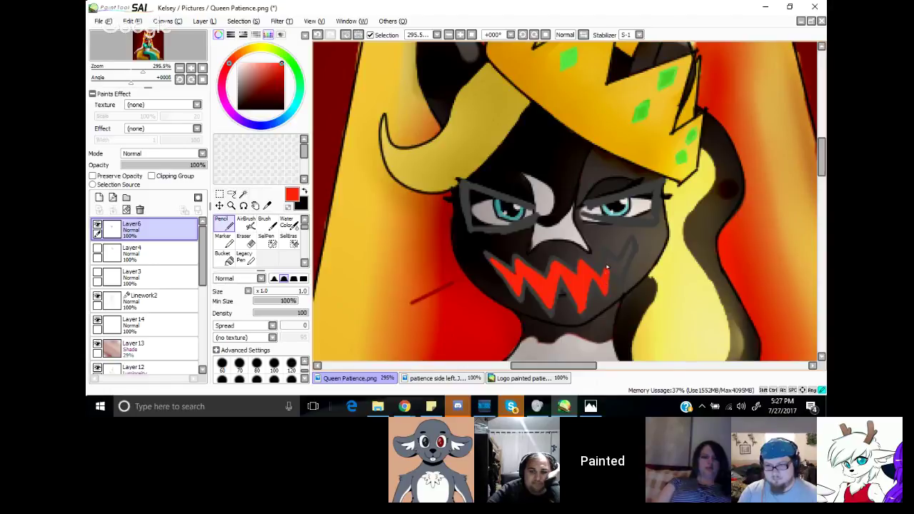
left_click_drag(606, 251, 607, 261)
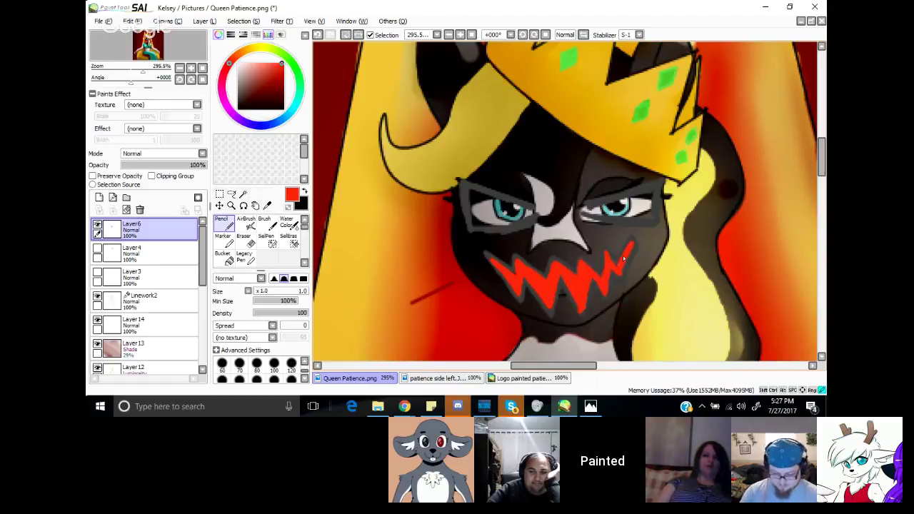
left_click_drag(632, 243, 625, 256)
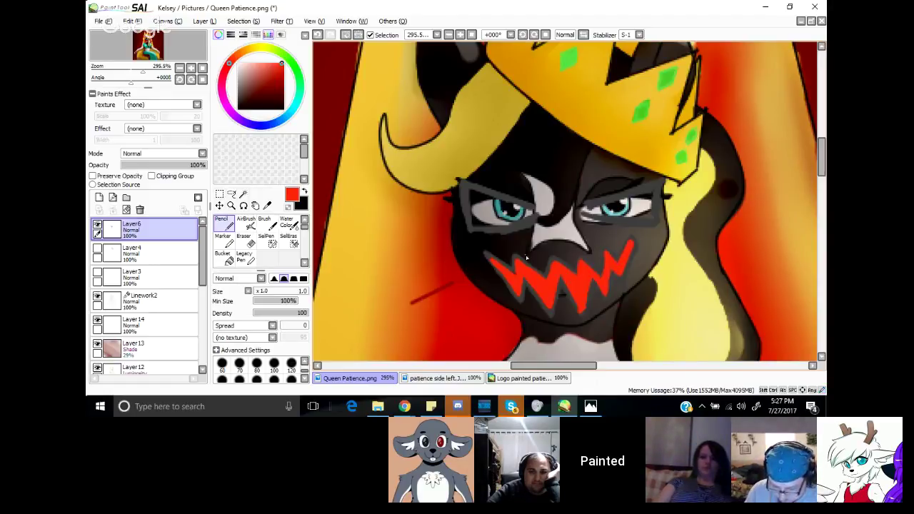
Step: Trace the angular outline around the queen's eye on the left of the face in bright red
left_click_drag(467, 190, 516, 208)
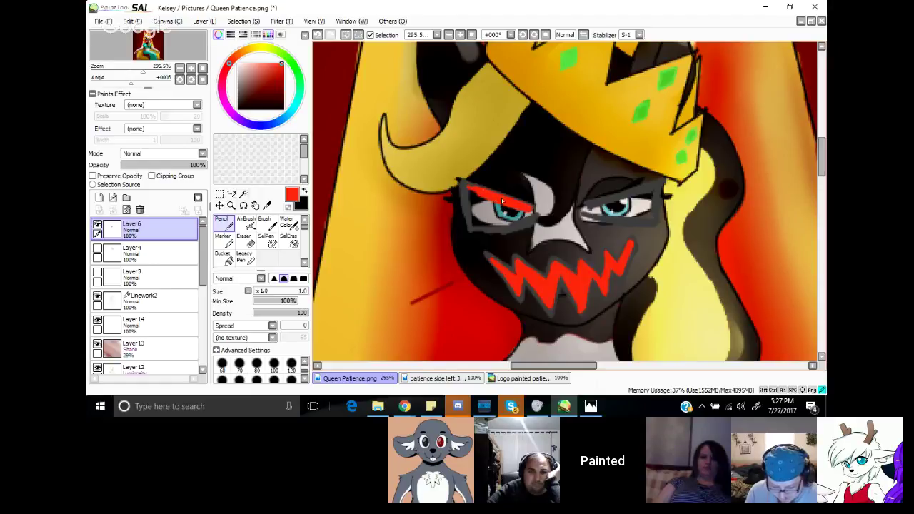
mouse_move(458, 183)
left_mouse_down()
mouse_move(473, 237)
mouse_move(529, 221)
left_mouse_up()
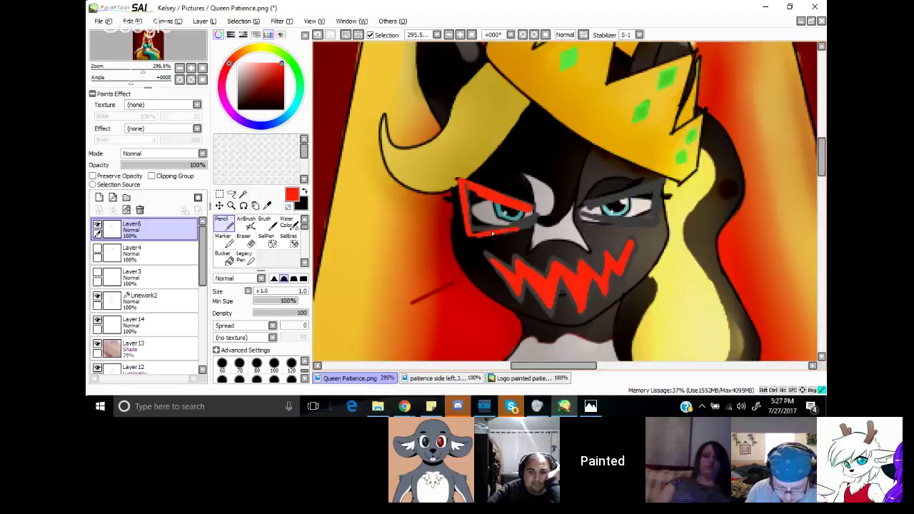
left_click_drag(491, 236, 532, 221)
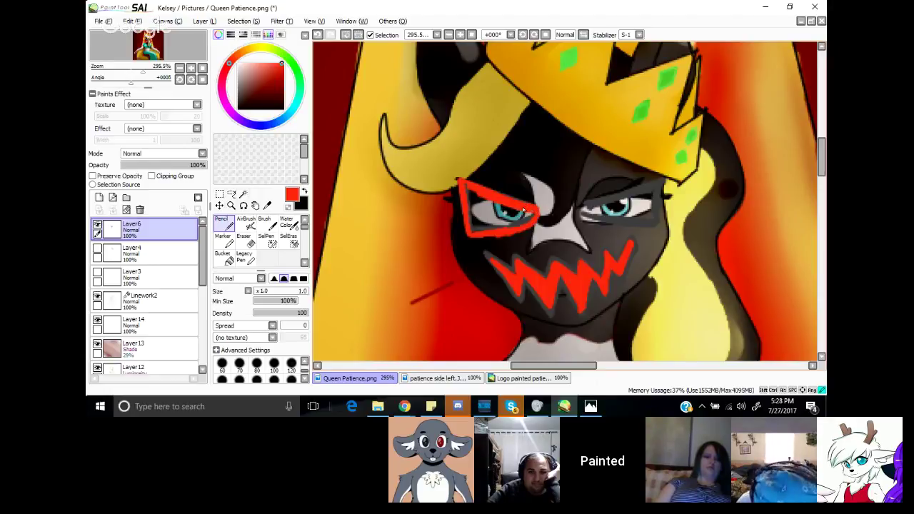
left_click_drag(536, 215, 512, 234)
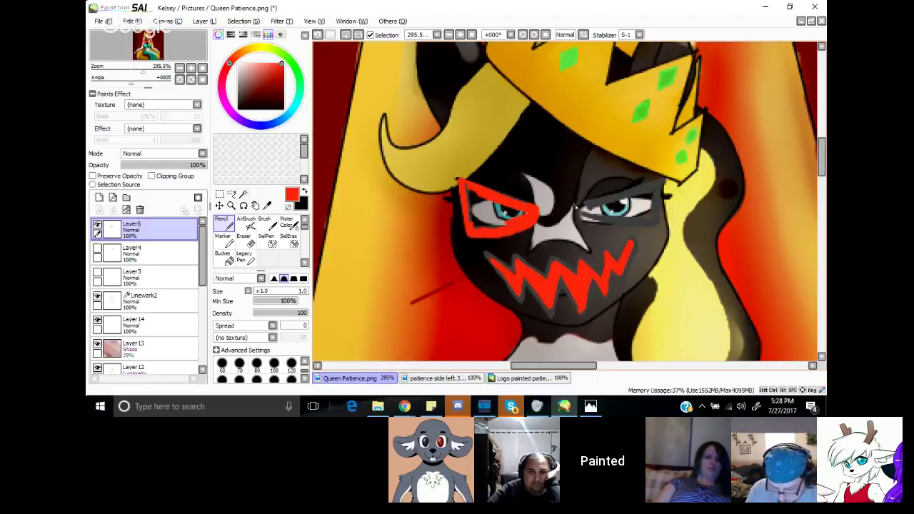
Step: Cover both of the queen's eye shapes in solid bright red with the Pencil at size 11.0, widening the left one outward
left_click_drag(265, 291, 257, 291)
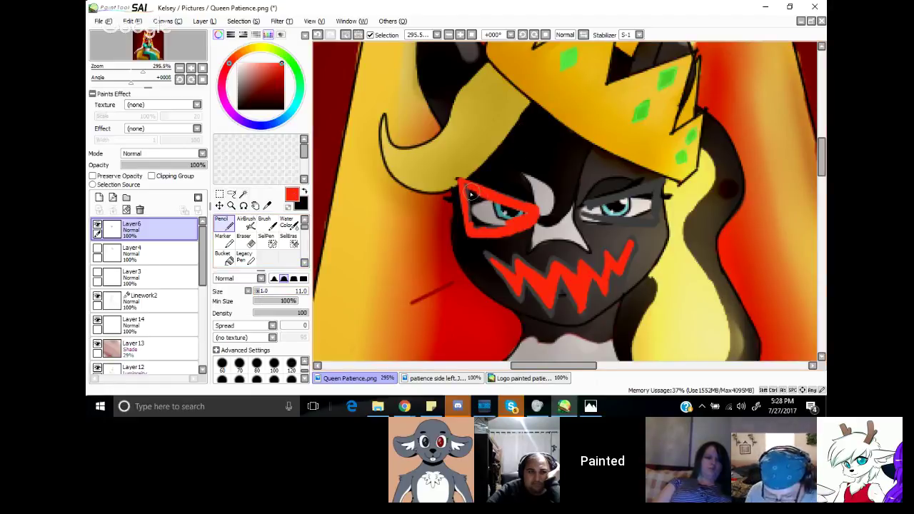
mouse_move(471, 191)
left_mouse_down()
mouse_move(477, 229)
mouse_move(510, 223)
mouse_move(481, 208)
mouse_move(523, 222)
mouse_move(482, 213)
left_mouse_up()
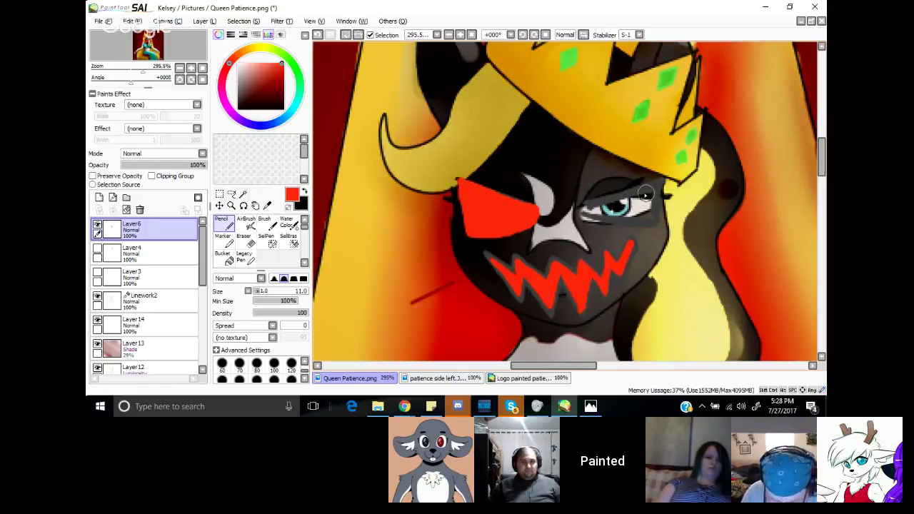
mouse_move(655, 186)
left_mouse_down()
mouse_move(653, 226)
mouse_move(587, 212)
mouse_move(659, 187)
mouse_move(619, 207)
mouse_move(643, 209)
mouse_move(623, 221)
left_mouse_up()
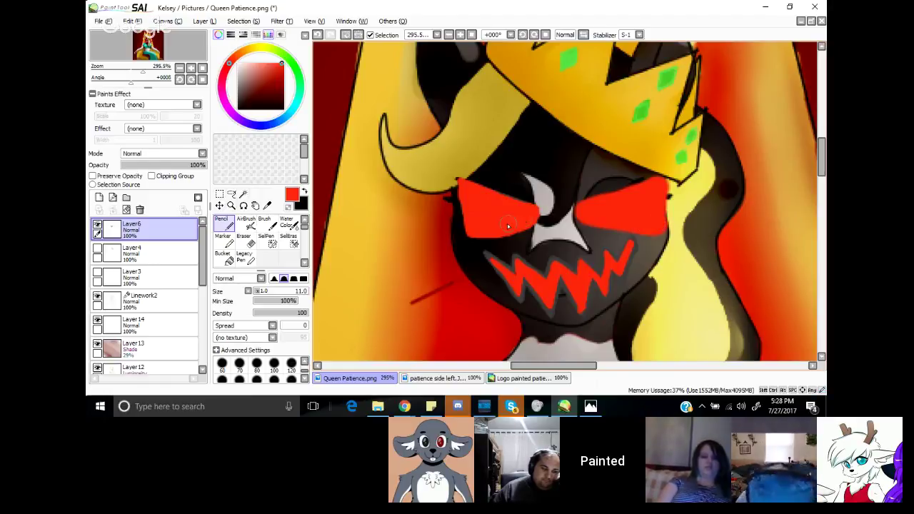
mouse_move(497, 232)
left_mouse_down()
mouse_move(459, 232)
mouse_move(460, 219)
left_mouse_up()
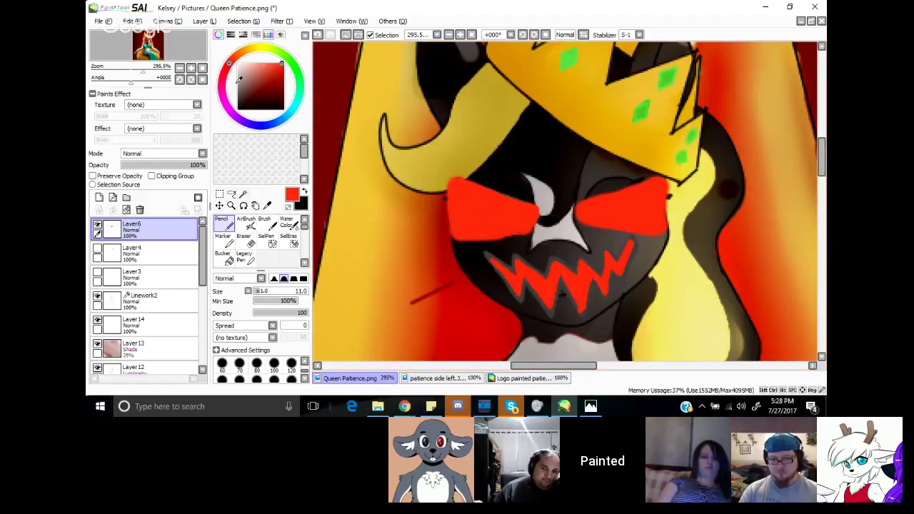
Step: Shade the lower edges of both red eye shapes with a darker red
left_click(273, 78)
mouse_move(508, 221)
left_mouse_down()
mouse_move(532, 223)
mouse_move(521, 234)
mouse_move(455, 236)
left_mouse_up()
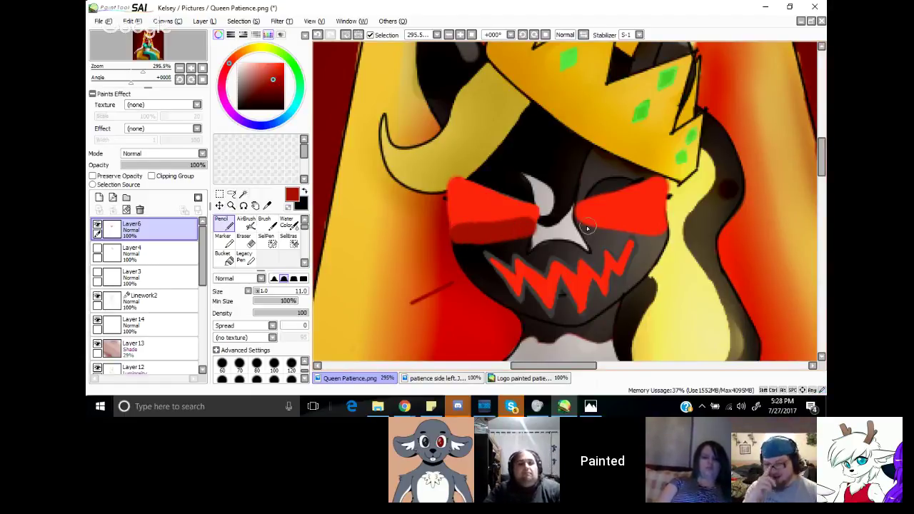
left_click_drag(578, 216, 666, 232)
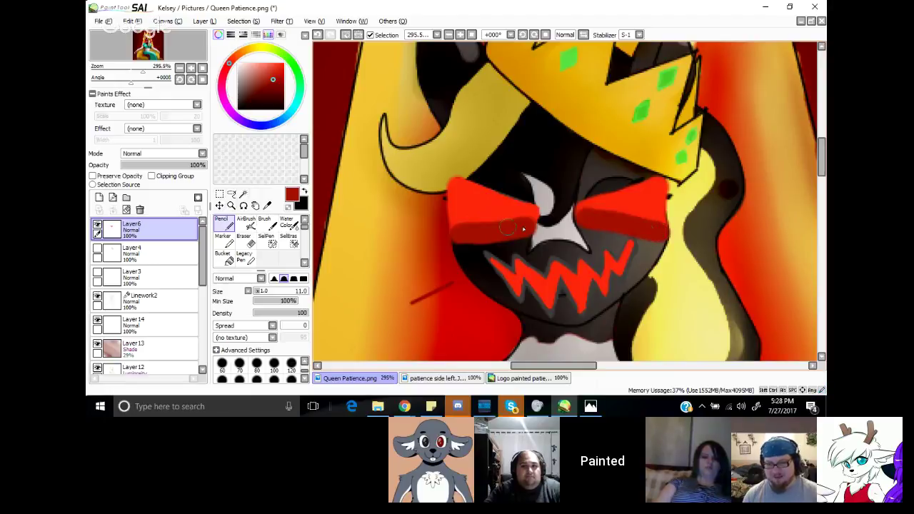
Step: Blend the dark and bright red inside both eye shapes with the Blur tool at size 15.0
scroll(271, 259, "down", 2)
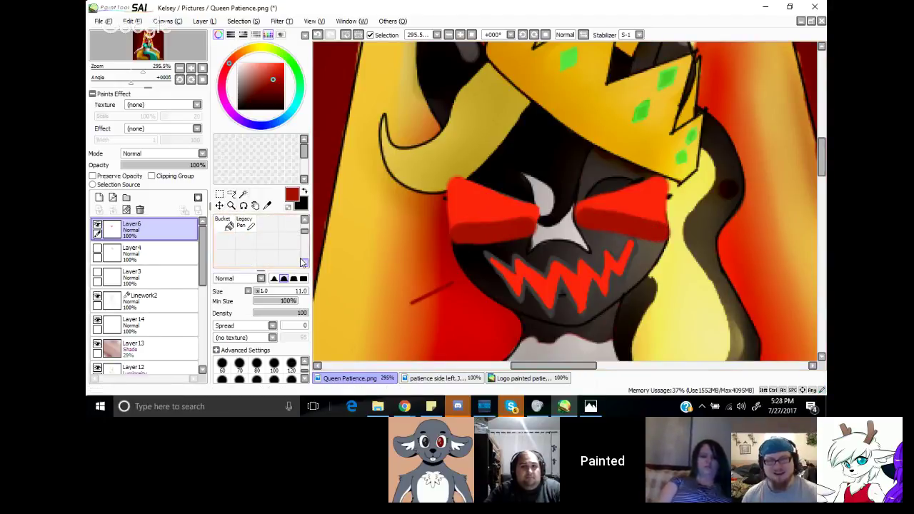
left_click(289, 257)
left_click_drag(269, 290, 260, 292)
left_click_drag(530, 218, 534, 221)
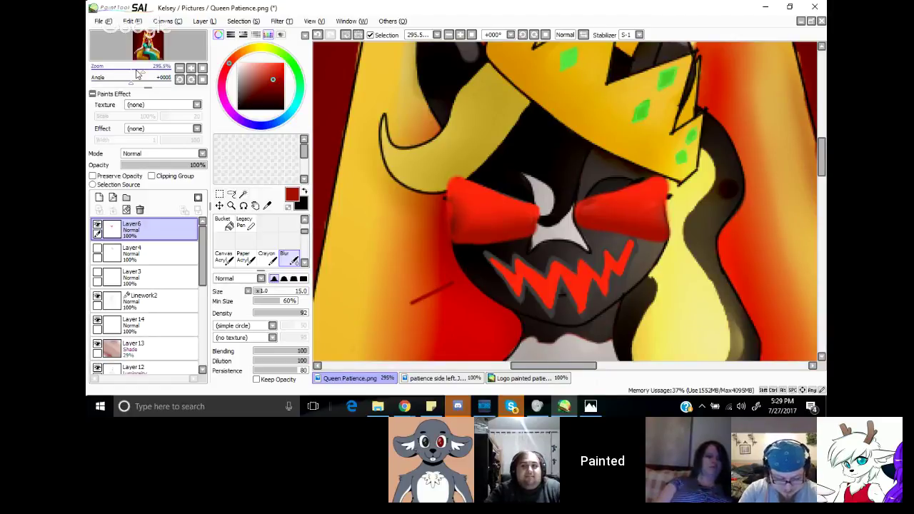
Step: Add a new layer above Layer6 and sweep a red diagonal band across the picture with the Pencil at size 500
left_click_drag(137, 73, 117, 75)
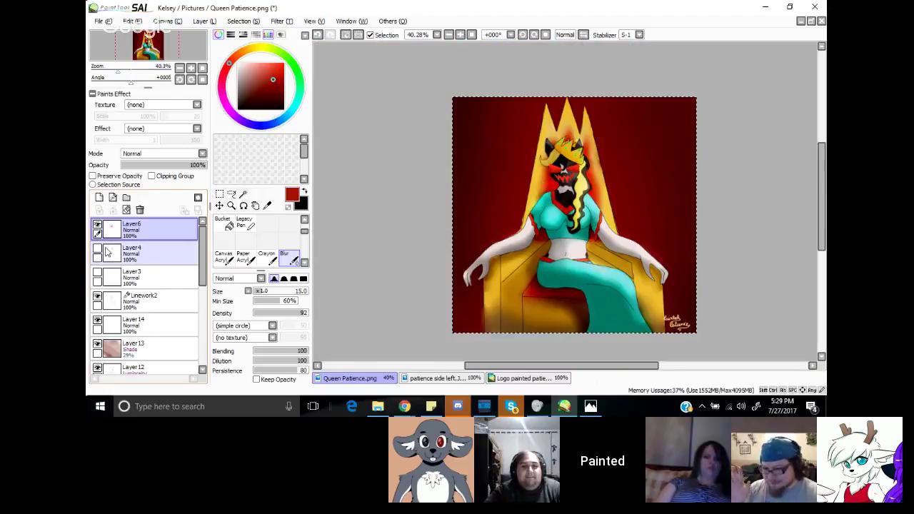
left_click(99, 197)
mouse_move(279, 71)
left_mouse_down()
mouse_move(284, 63)
mouse_move(283, 70)
left_mouse_up()
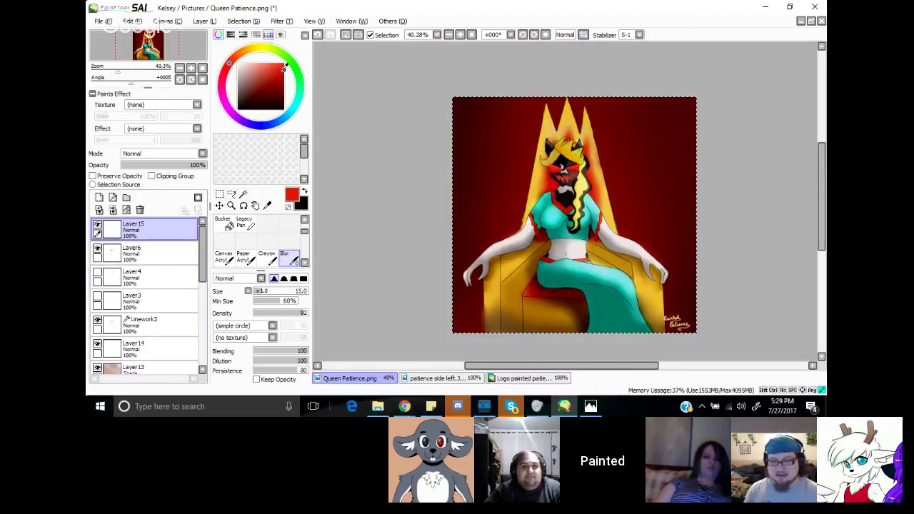
left_click_drag(304, 230, 304, 222)
left_click(227, 225)
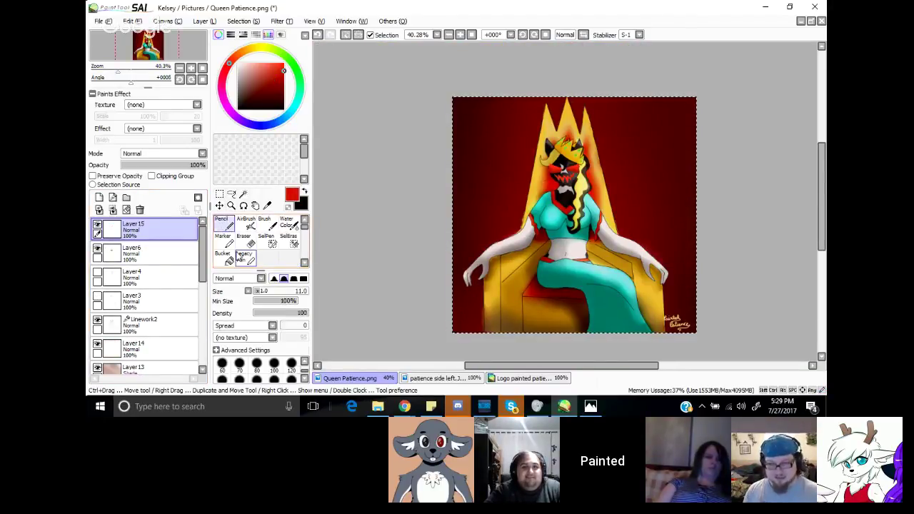
left_click_drag(265, 293, 306, 293)
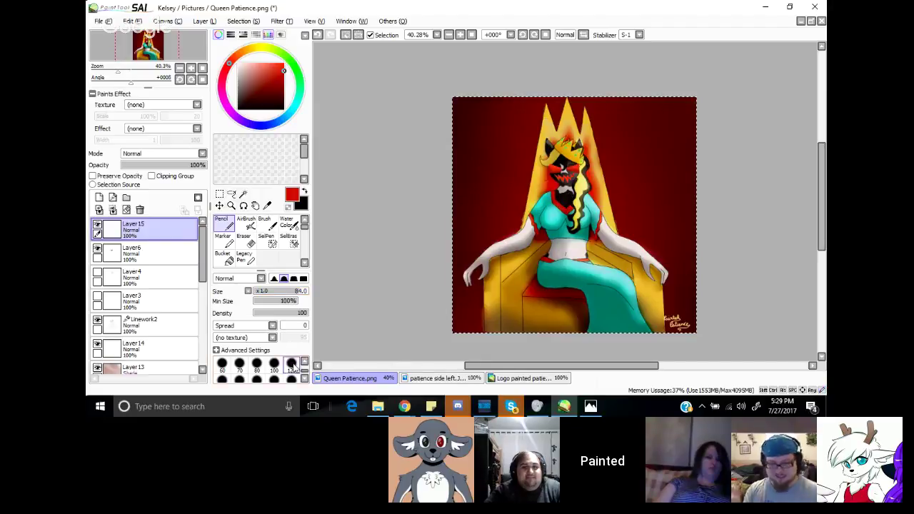
scroll(304, 378, "down", 3)
left_click(257, 364)
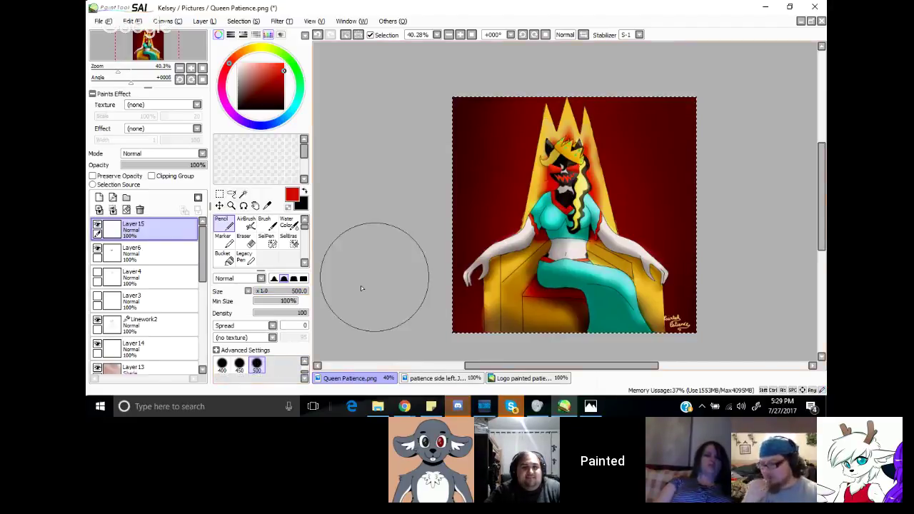
left_click_drag(453, 128, 724, 305)
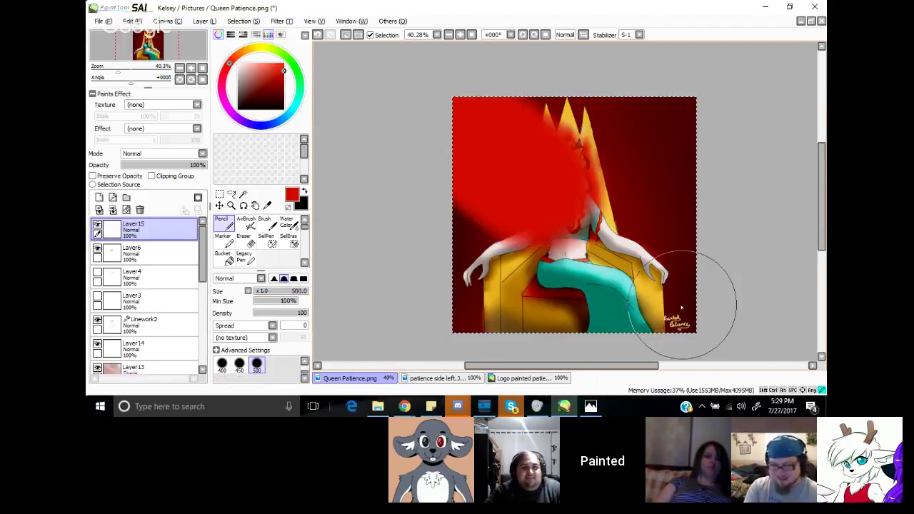
Step: Undo the red diagonal band strokes on Layer15
left_click(131, 21)
left_click(133, 32)
left_click(131, 21)
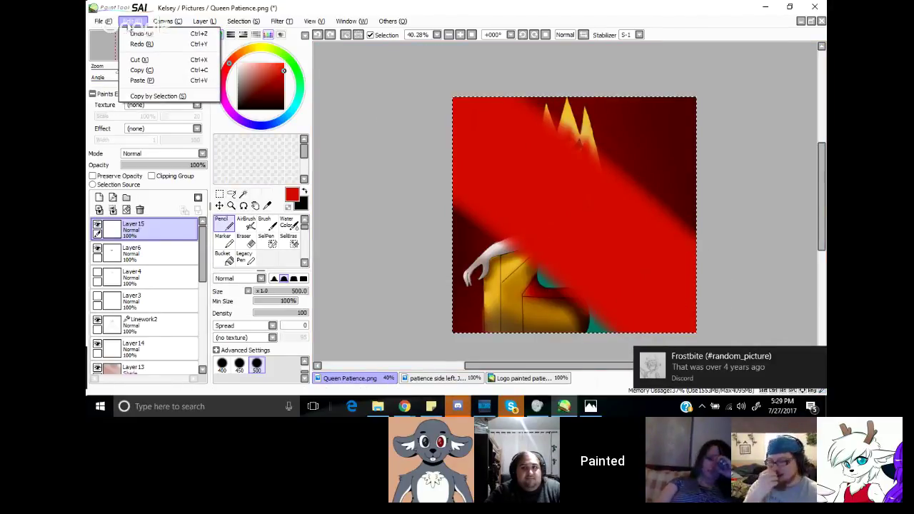
left_click(133, 32)
left_click(127, 20)
left_click(129, 35)
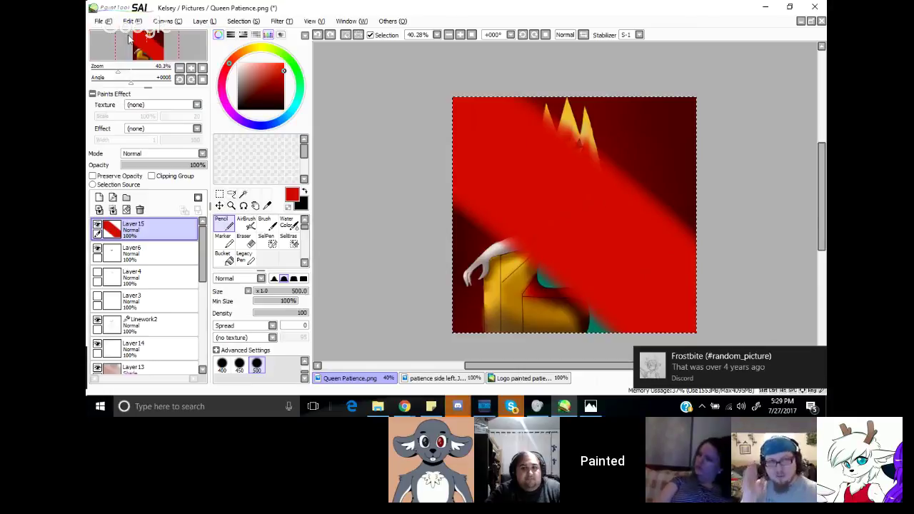
Step: Set Layer15 to Shade mode and cover the whole picture with red using the Pencil at size 500, at 47% layer opacity
left_click(163, 154)
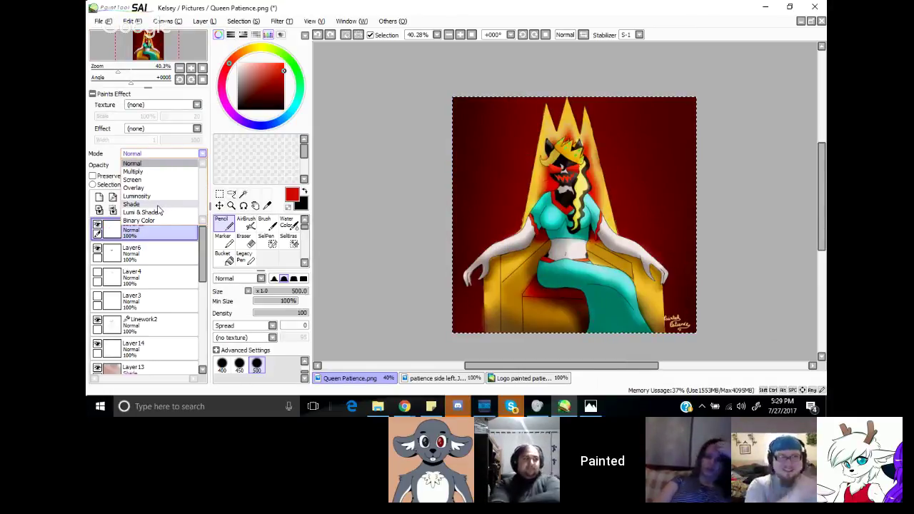
left_click(139, 202)
mouse_move(427, 103)
left_mouse_down()
mouse_move(484, 132)
mouse_move(626, 242)
mouse_move(704, 306)
mouse_move(693, 296)
mouse_move(704, 320)
mouse_move(419, 116)
mouse_move(600, 319)
mouse_move(438, 233)
mouse_move(529, 334)
mouse_move(492, 339)
left_mouse_up()
mouse_move(504, 133)
left_mouse_down()
mouse_move(746, 180)
mouse_move(544, 73)
mouse_move(452, 92)
left_mouse_up()
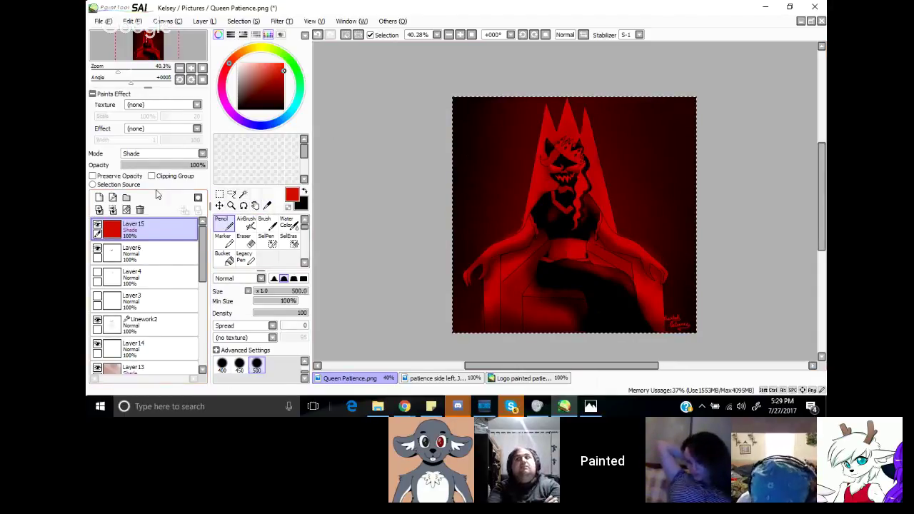
mouse_move(177, 167)
left_mouse_down()
mouse_move(152, 169)
mouse_move(161, 168)
left_mouse_up()
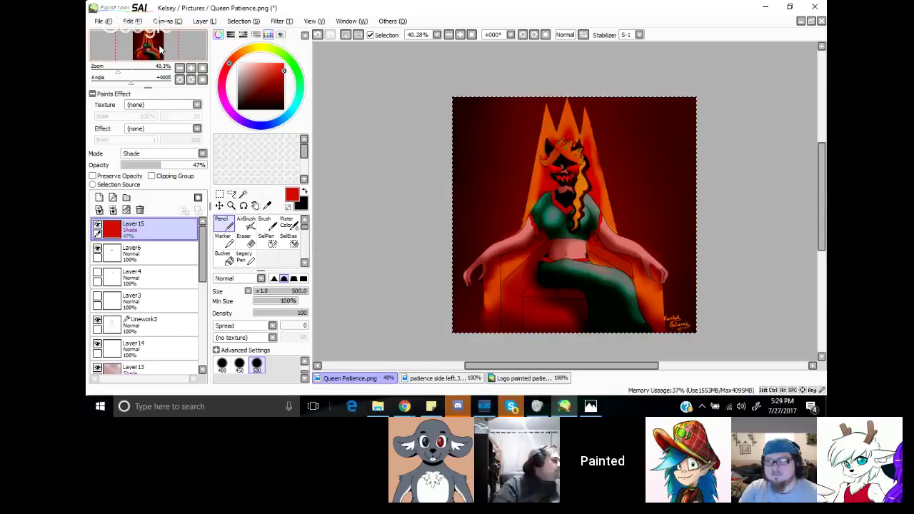
Step: Paint black over the corners and outer edges of the red Shade layer with the Pencil at size 500, keeping the queen's centre area red
left_click(258, 109)
left_click_drag(455, 125, 485, 90)
mouse_move(635, 86)
left_mouse_down()
mouse_move(736, 145)
mouse_move(718, 277)
left_mouse_up()
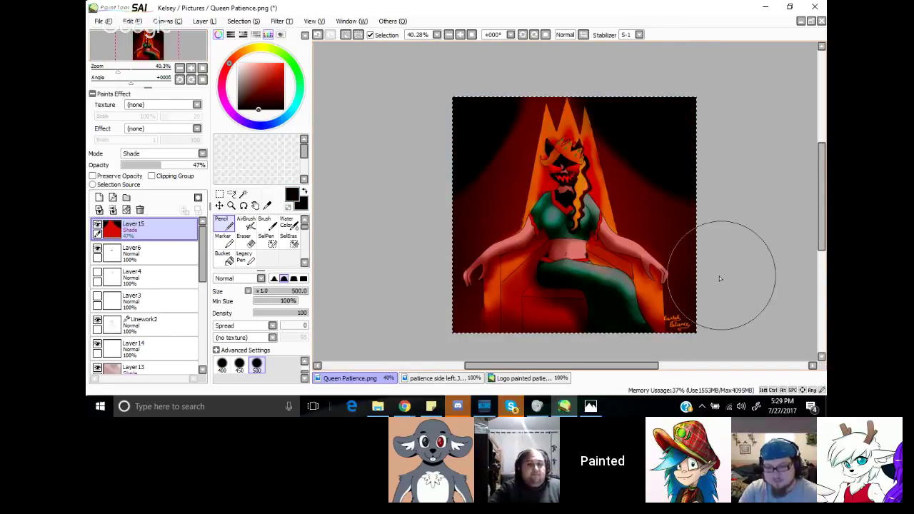
mouse_move(483, 311)
left_mouse_down()
mouse_move(490, 307)
mouse_move(455, 302)
left_mouse_up()
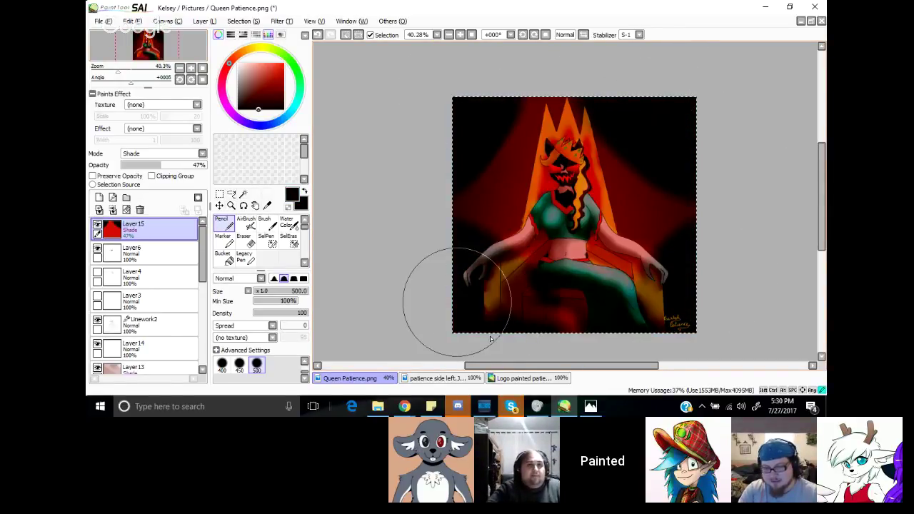
Step: Soften the transition between the black edges and red centre with the Blur tool at size 500
scroll(301, 265, "down", 2)
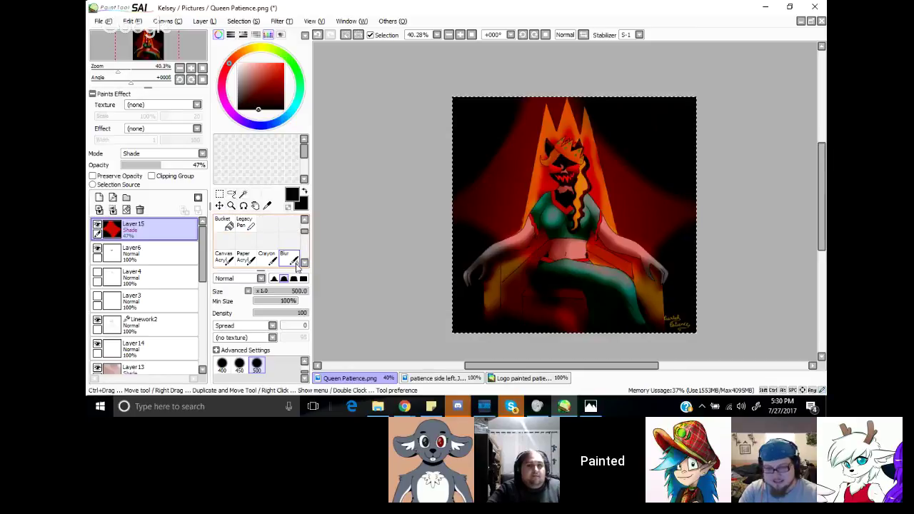
left_click(295, 261)
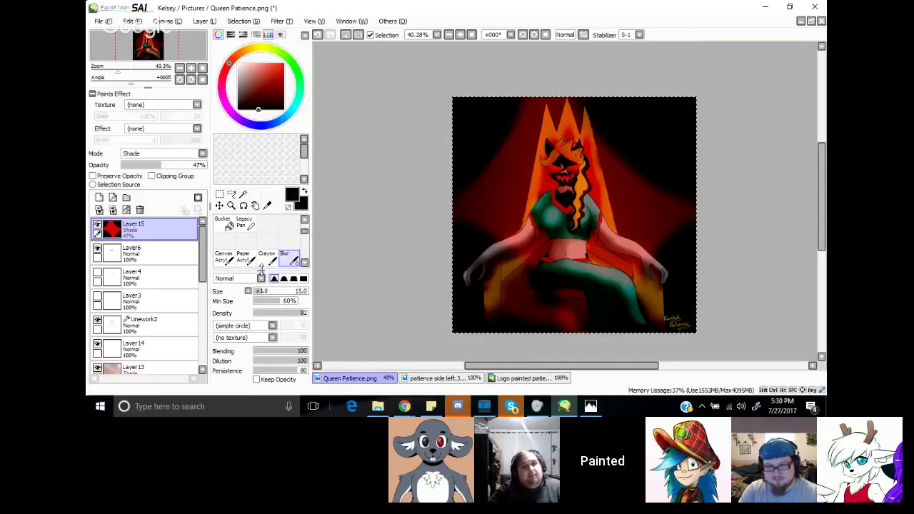
left_click_drag(261, 269, 260, 226)
left_click(256, 371)
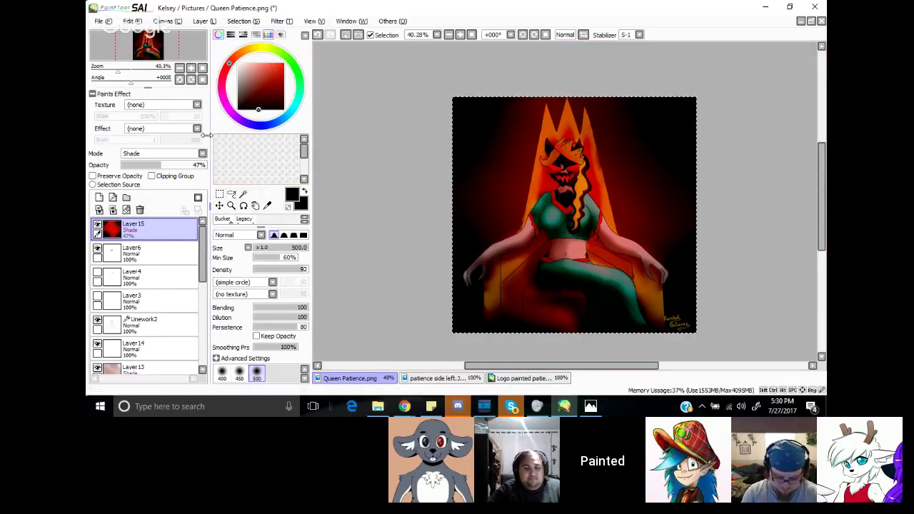
Step: Save the picture as a separate PNG file named Queen Patience evil in the Pictures folder
left_click(105, 22)
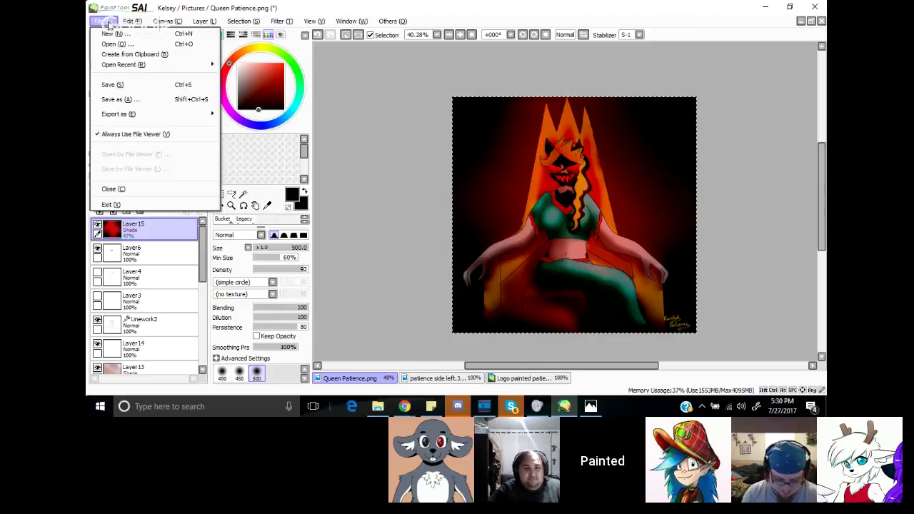
left_click(110, 100)
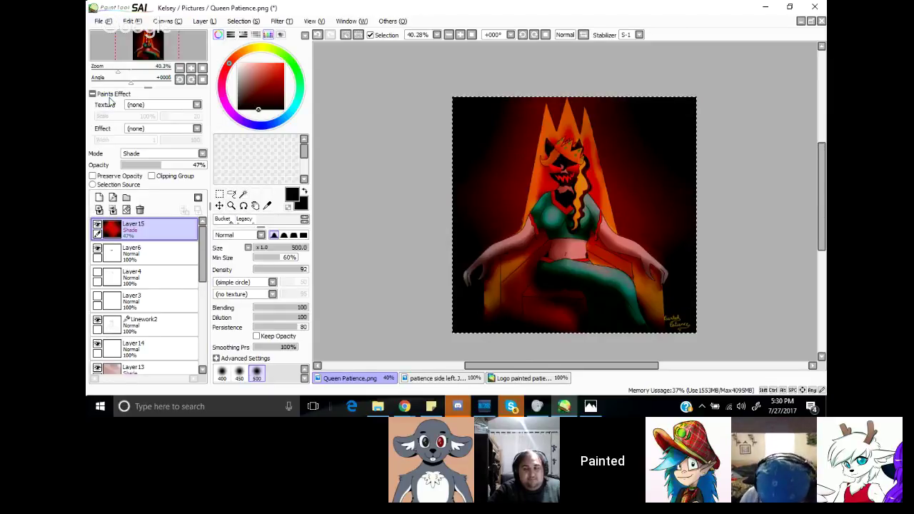
type("evil")
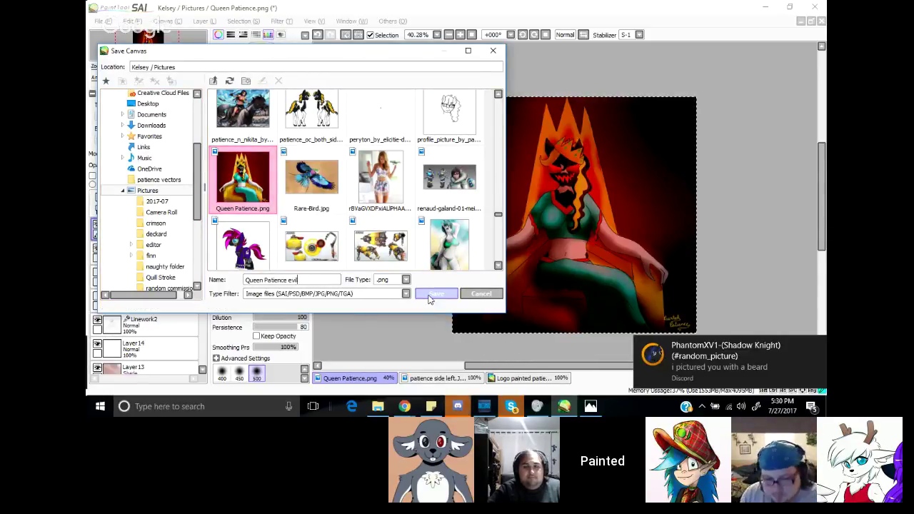
left_click(429, 297)
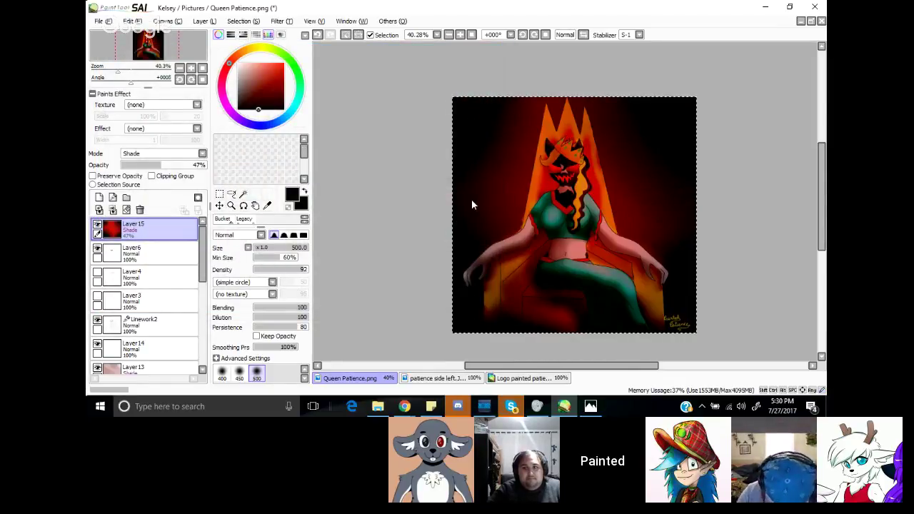
Step: Switch to the Google Hangouts call window in Chrome
left_click(404, 406)
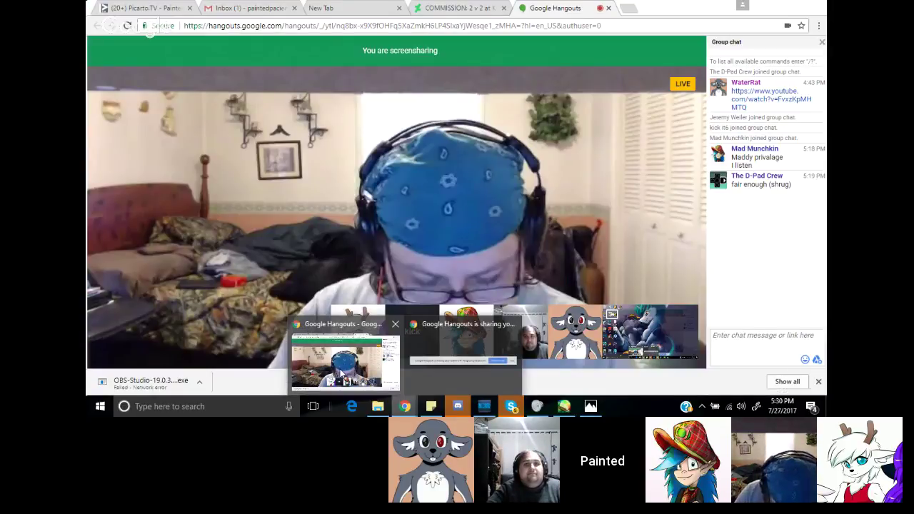
left_click(341, 371)
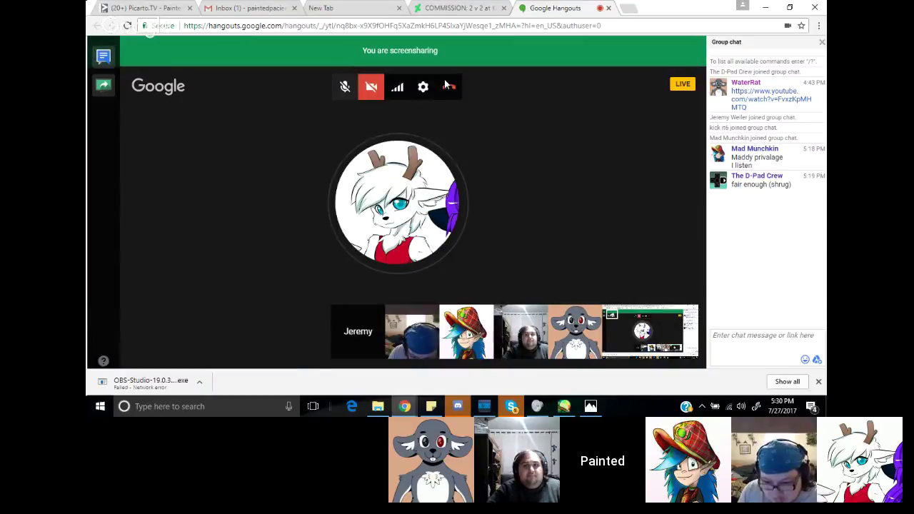